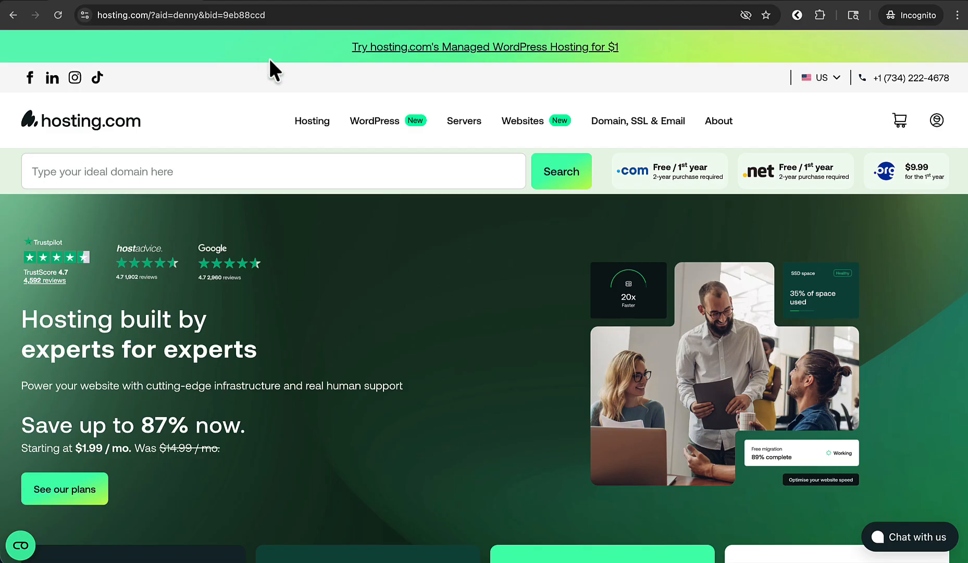
# Step: Open hosting.com's Hosting for WordPress page and jump to the Starter, Plus, Pro and Max plans
pyautogui.moveTo(377, 123)
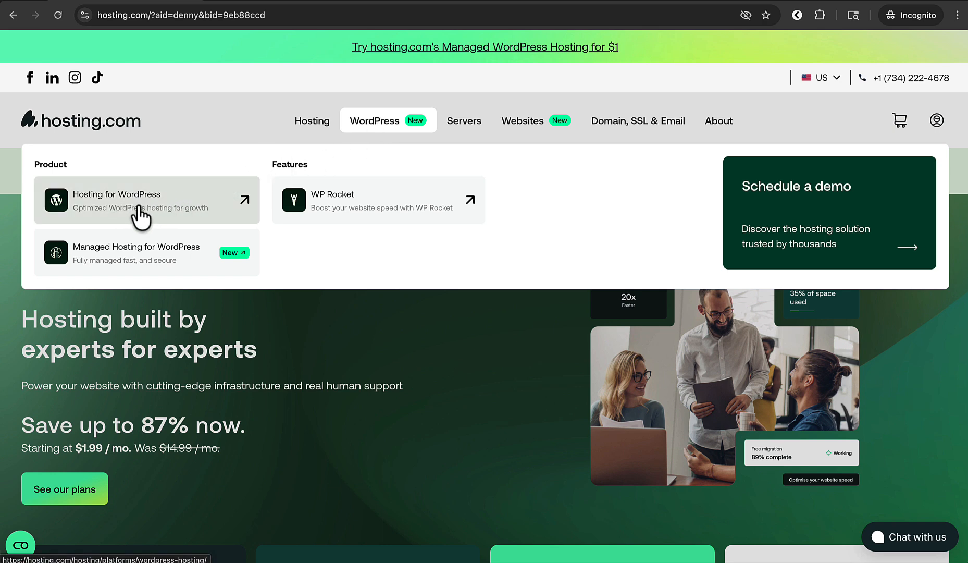
pyautogui.click(129, 226)
pyautogui.scroll(-4, 130, 300)
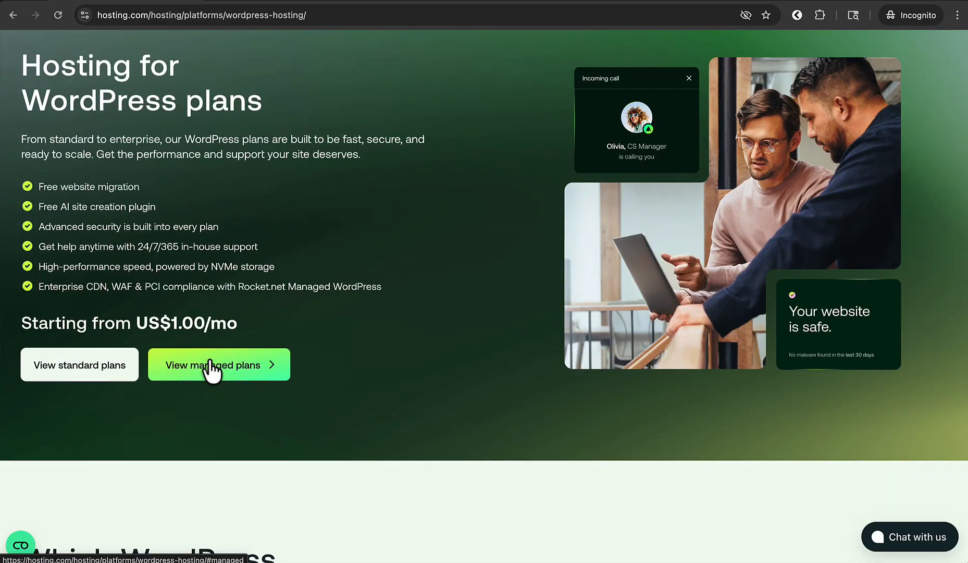
pyautogui.click(86, 367)
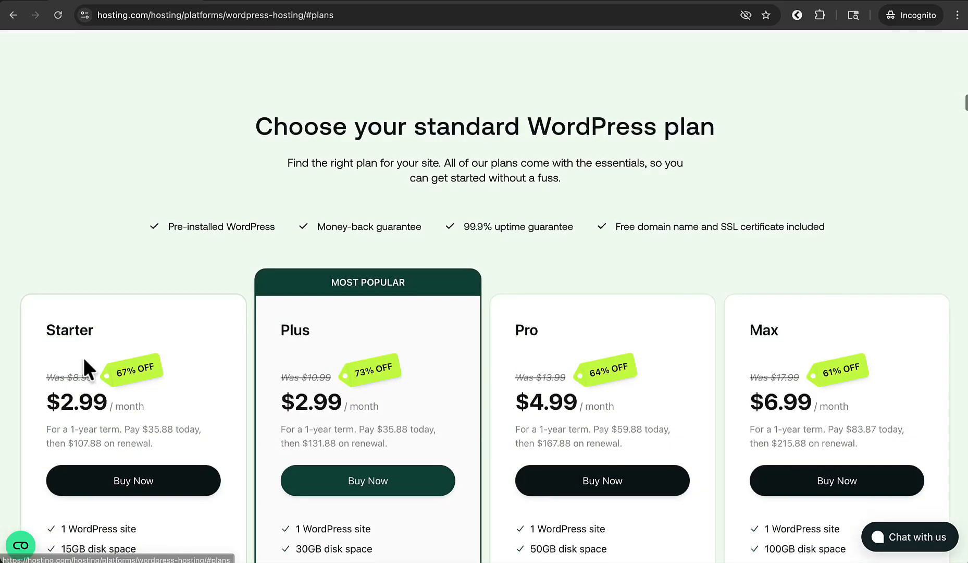
# Step: Compare disk space between the Starter (15GB) and Plus (30GB) plans
pyautogui.scroll(-4, 82, 356)
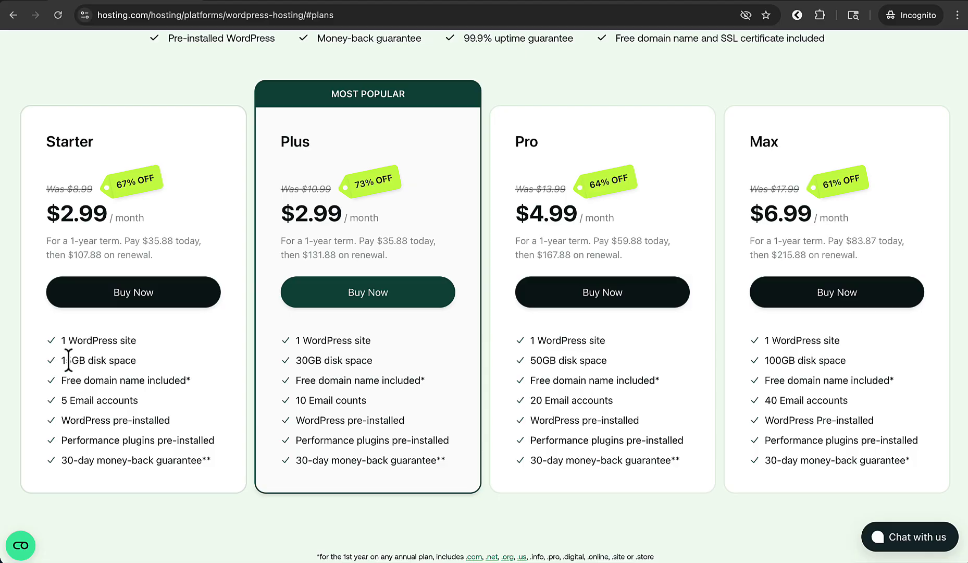
pyautogui.moveTo(71, 360); pyautogui.dragTo(137, 360)
pyautogui.moveTo(295, 360); pyautogui.dragTo(357, 365)
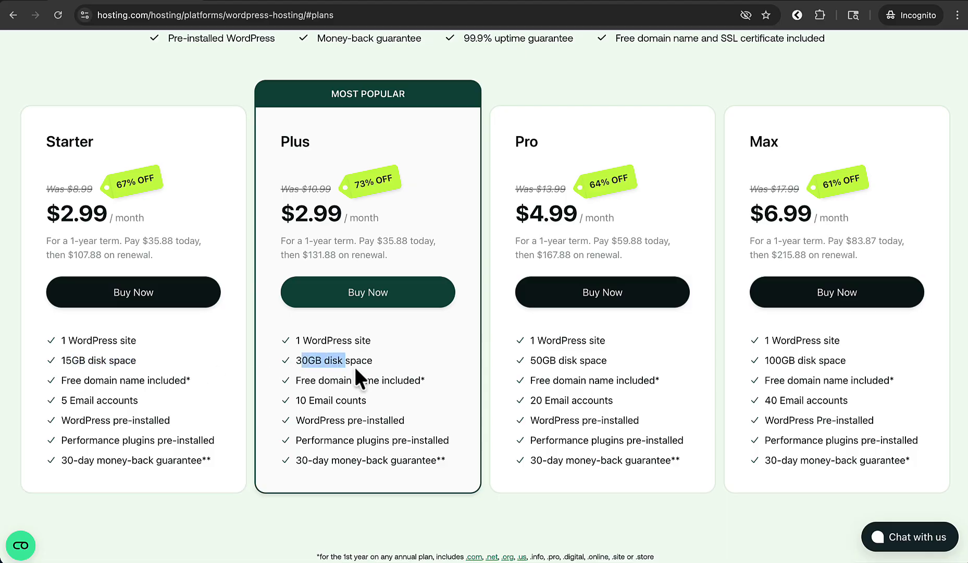
pyautogui.tripleClick(87, 361)
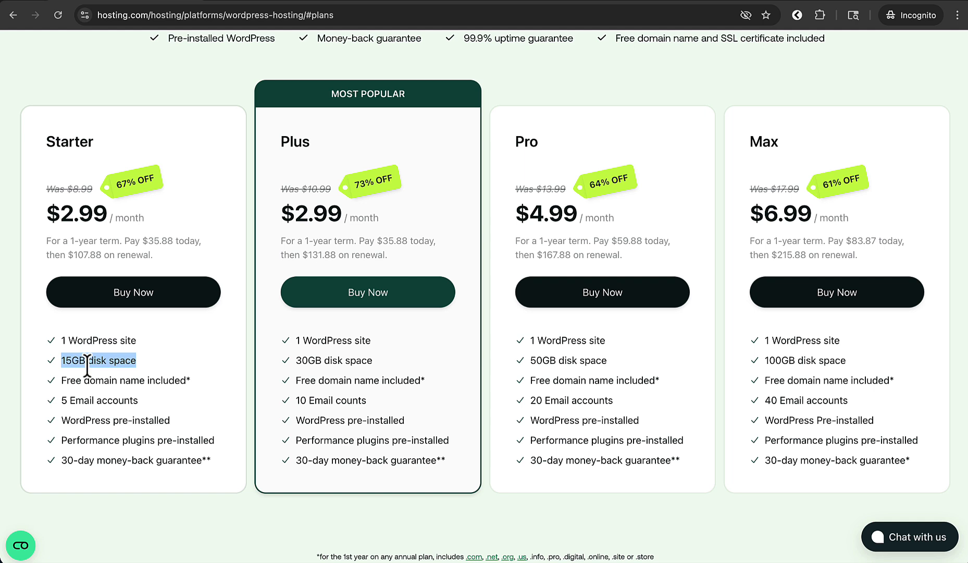
pyautogui.moveTo(87, 366); pyautogui.dragTo(87, 356)
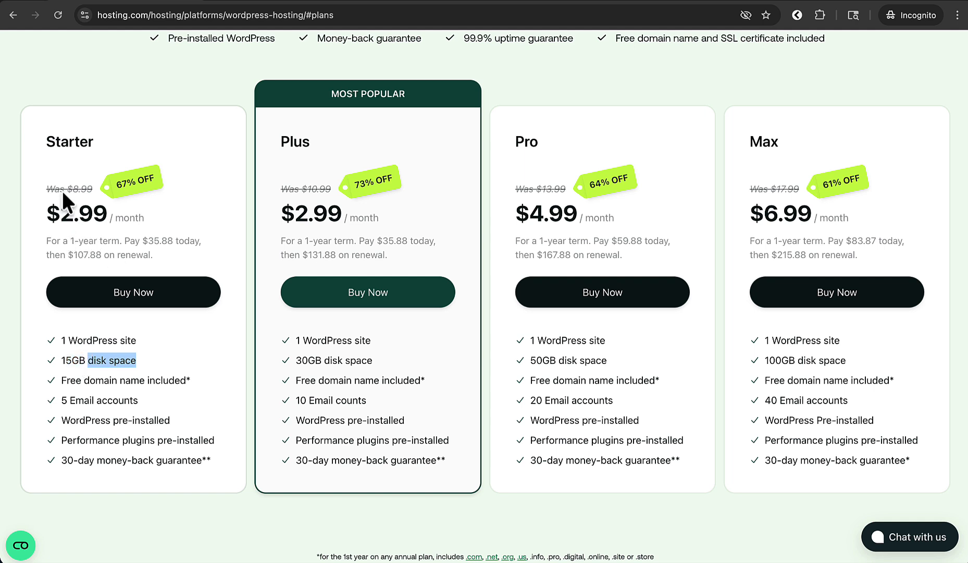
# Step: Compare Starter's $35.88 first-year price with Plus's $131.88 renewal, then buy Starter
pyautogui.moveTo(64, 211); pyautogui.dragTo(130, 217)
pyautogui.click(130, 216)
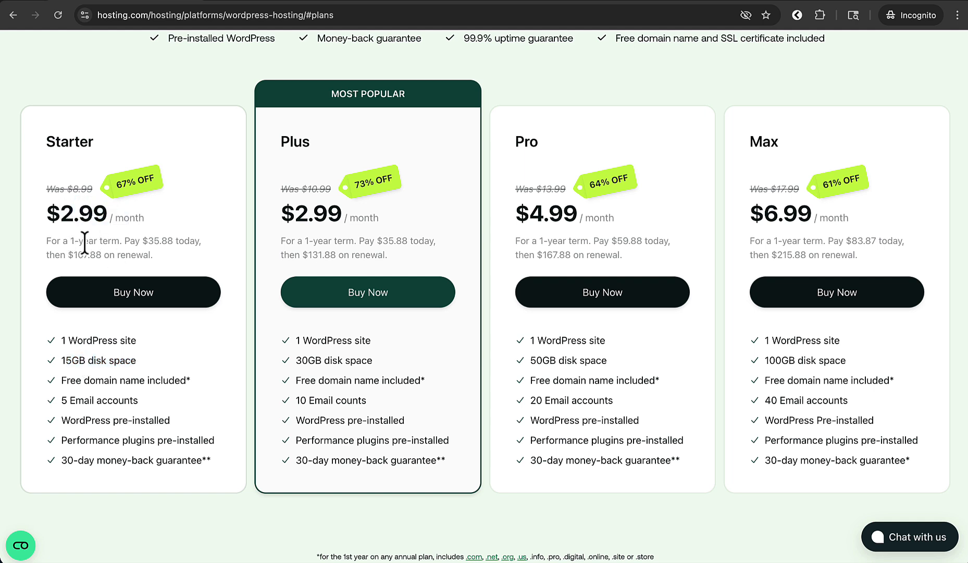
pyautogui.moveTo(142, 242); pyautogui.dragTo(178, 240)
pyautogui.click(179, 241)
pyautogui.moveTo(301, 256); pyautogui.dragTo(346, 256)
pyautogui.click(375, 258)
pyautogui.click(161, 293)
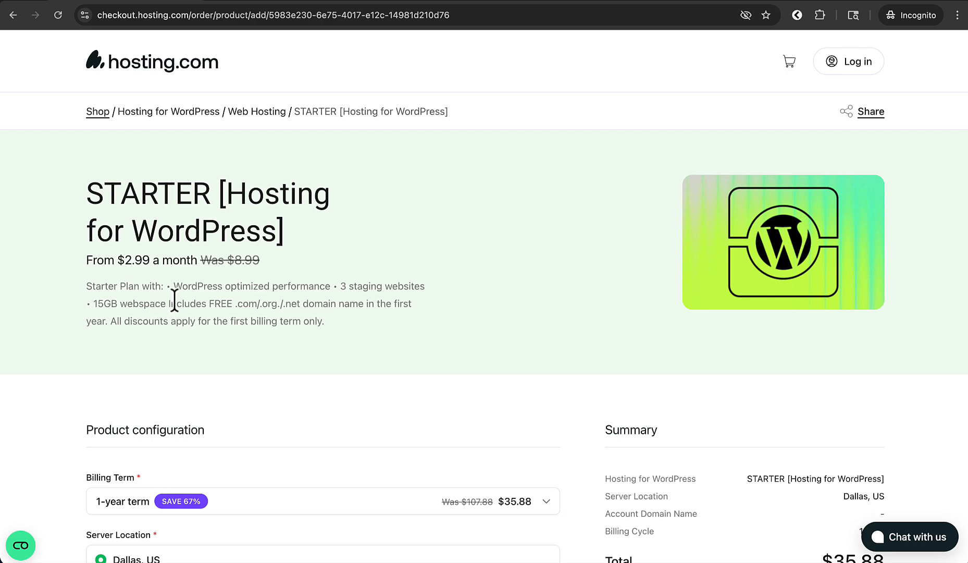
# Step: Review the free-domain note and keep the 1-year billing term
pyautogui.moveTo(170, 303); pyautogui.dragTo(324, 307)
pyautogui.click(323, 306)
pyautogui.scroll(-5, 324, 307)
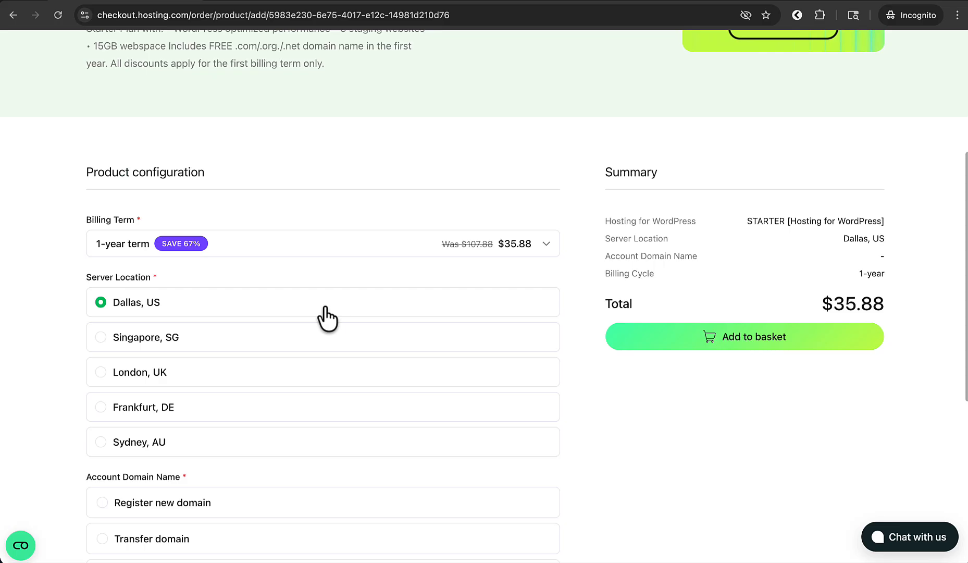
pyautogui.click(250, 243)
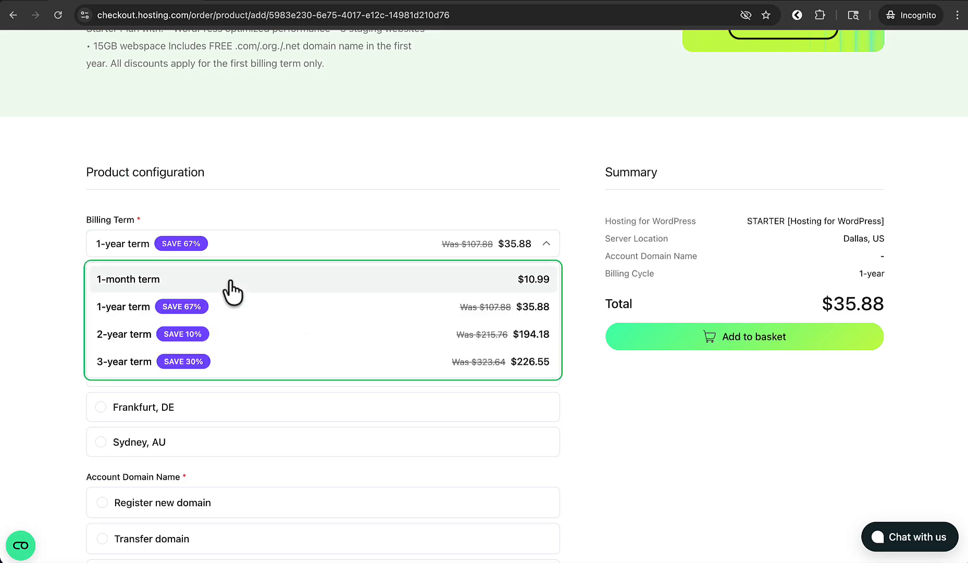
pyautogui.click(278, 324)
# Step: Choose Register new domain for the account domain name
pyautogui.scroll(-2, 277, 324)
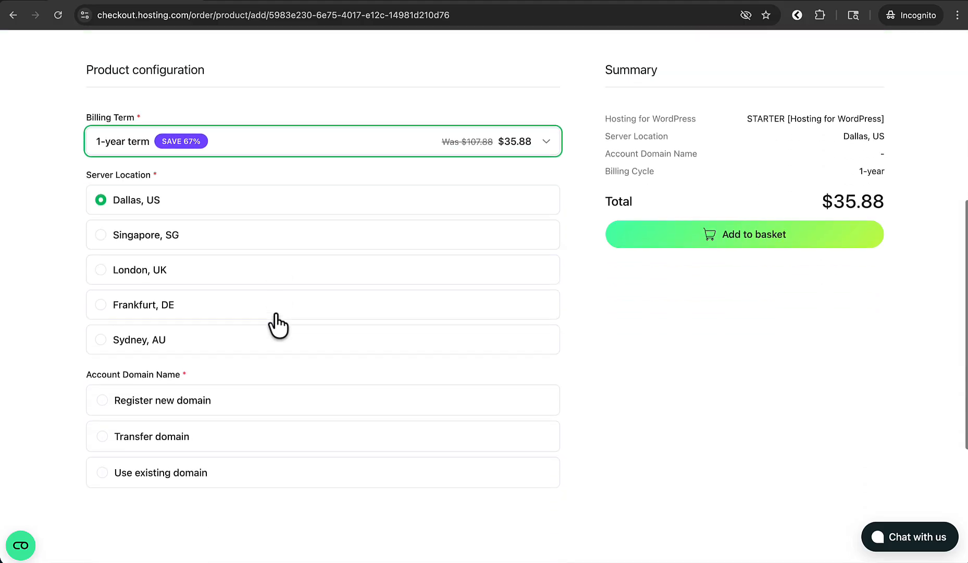
pyautogui.click(80, 197)
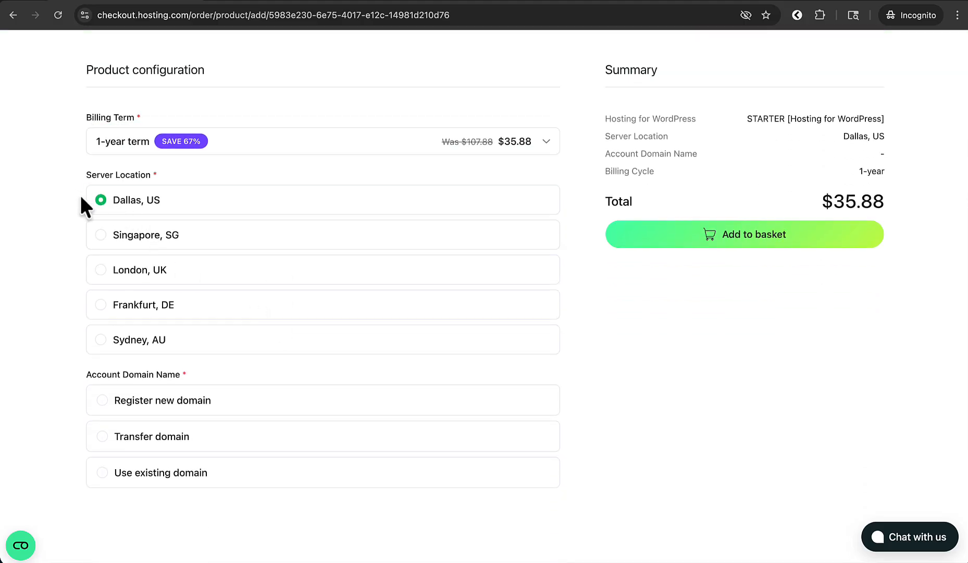
pyautogui.moveTo(103, 379); pyautogui.dragTo(172, 379)
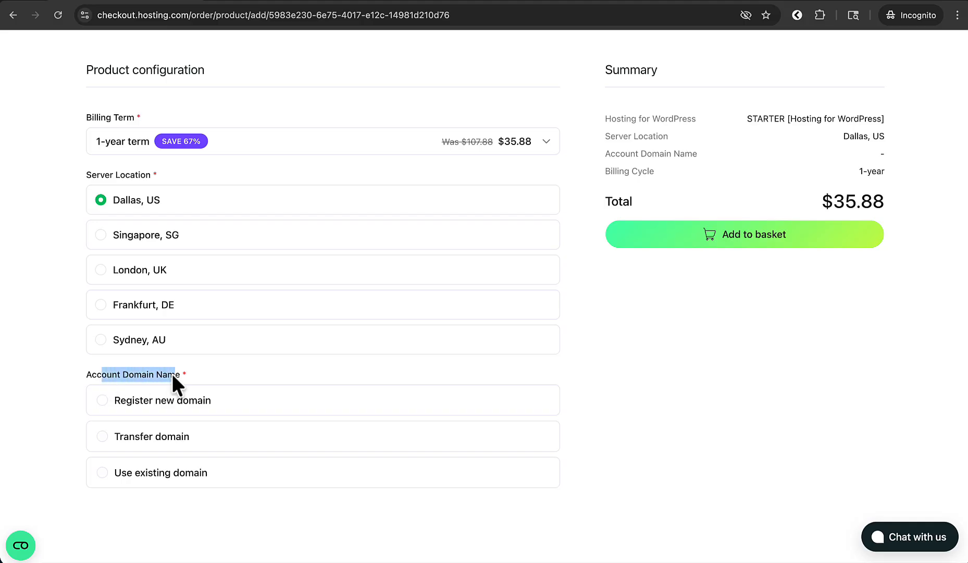
pyautogui.click(172, 379)
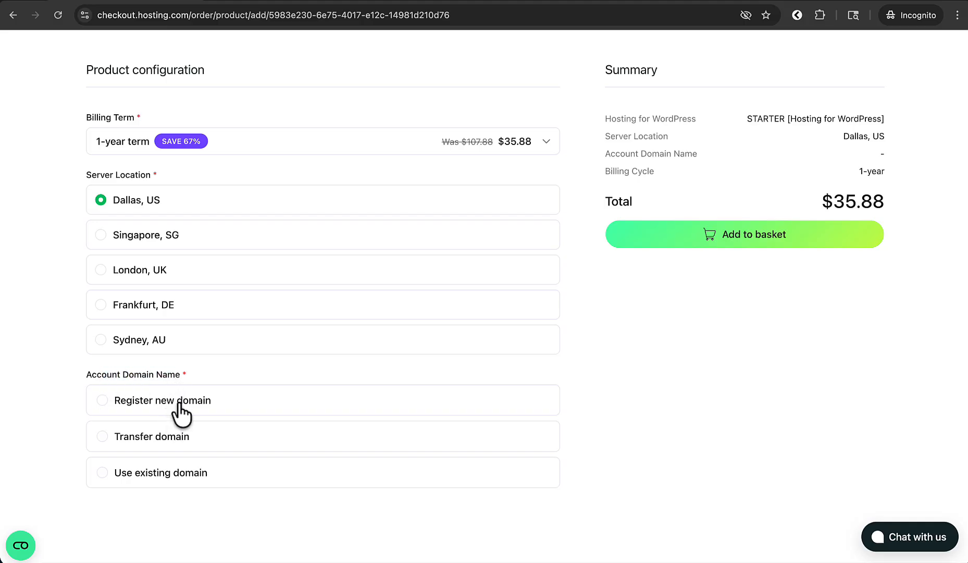
pyautogui.click(175, 401)
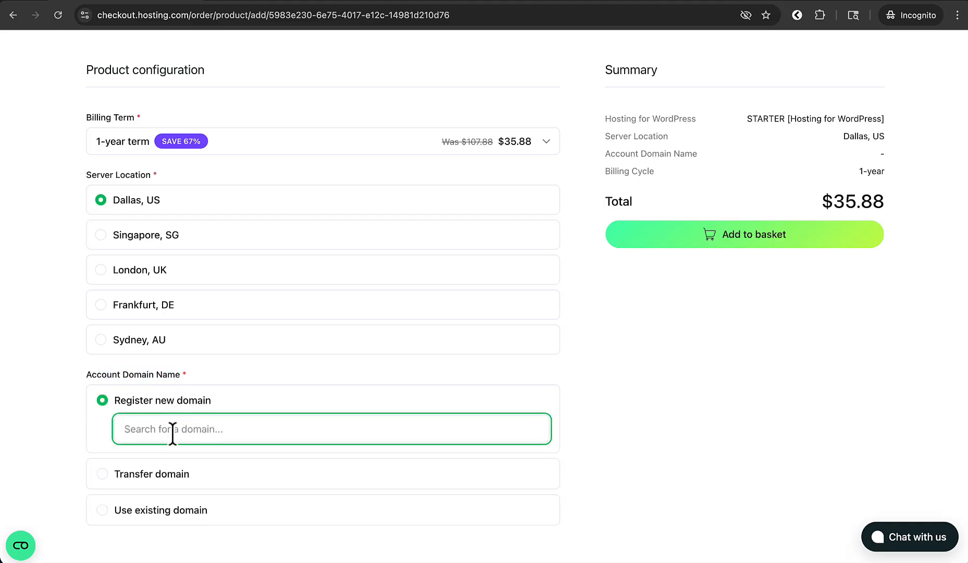
# Step: Search for firstbaptistchurchexample1.com and add the .com domain to the basket
pyautogui.write('firstbaptistchruc')
pyautogui.press('BackSpace')
pyautogui.press('BackSpace')
pyautogui.press('BackSpace')
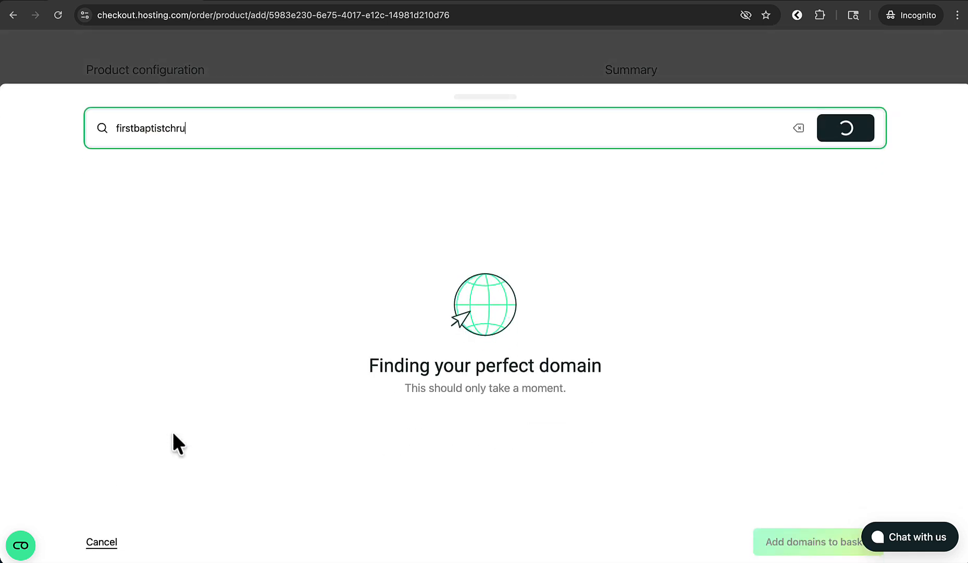
pyautogui.write('urchexam')
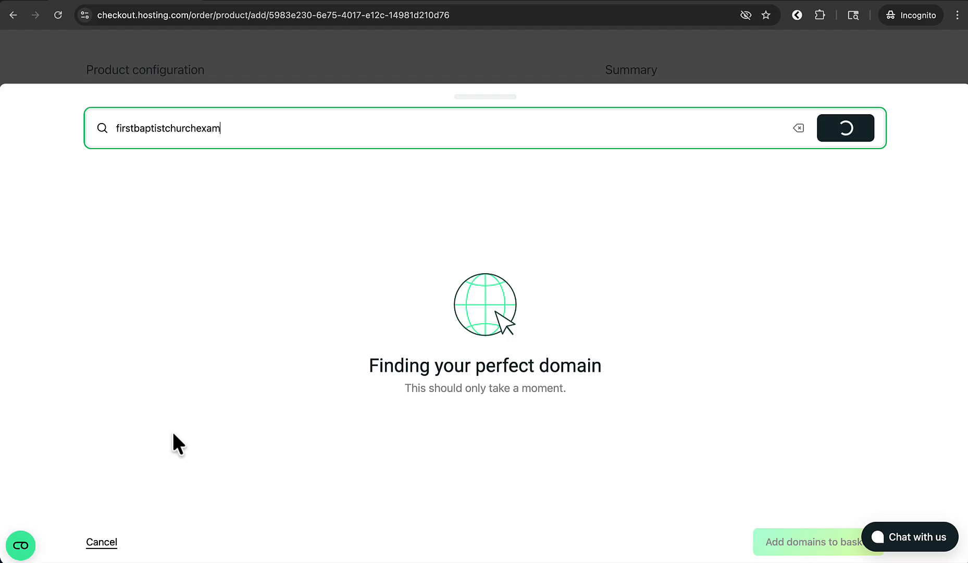
pyautogui.write('ple1.com')
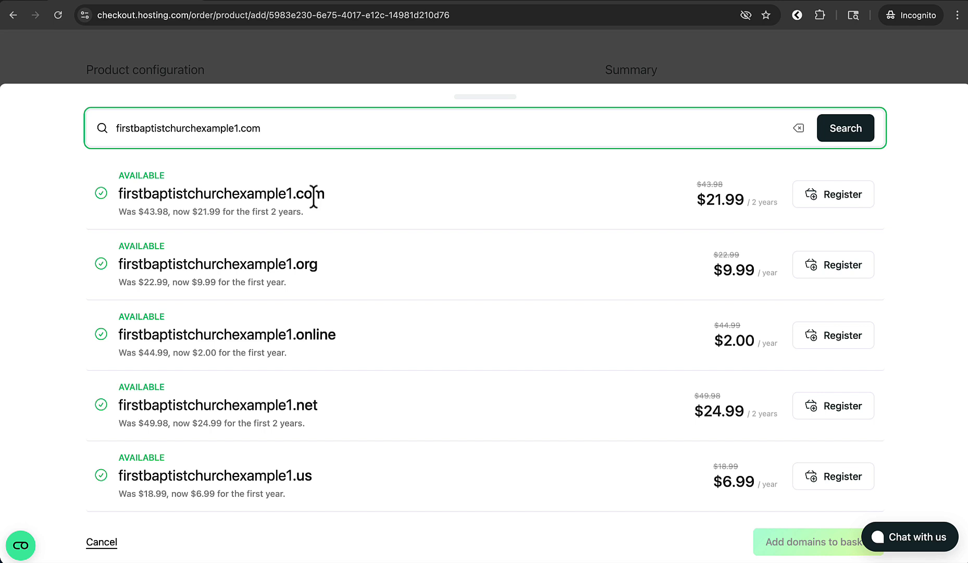
pyautogui.moveTo(342, 197); pyautogui.dragTo(238, 193)
pyautogui.click(417, 205)
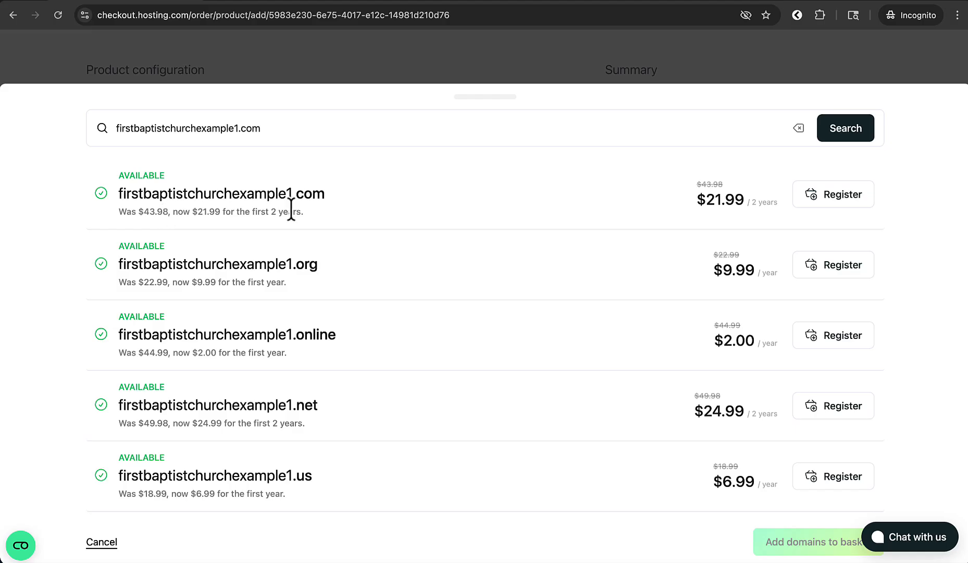
pyautogui.click(855, 203)
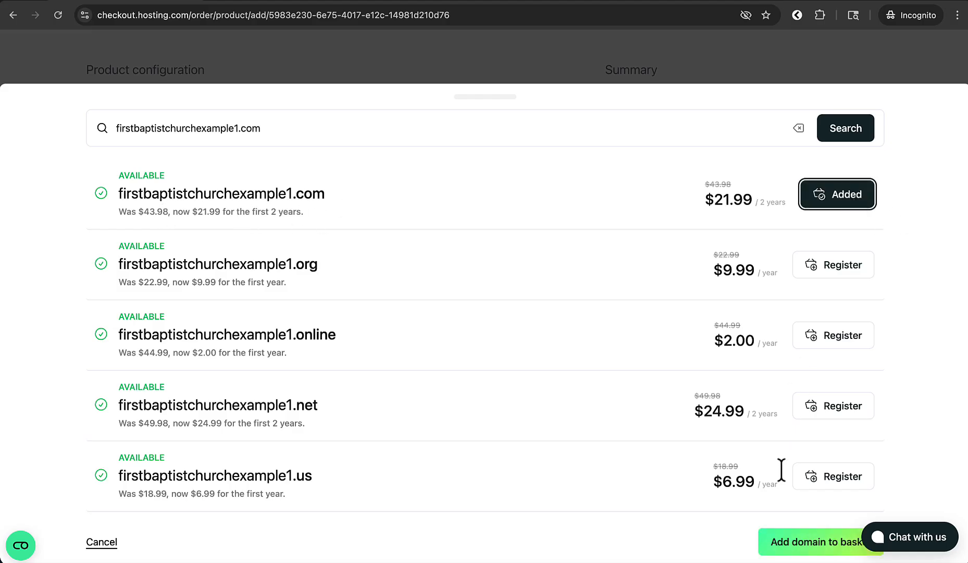
pyautogui.click(784, 540)
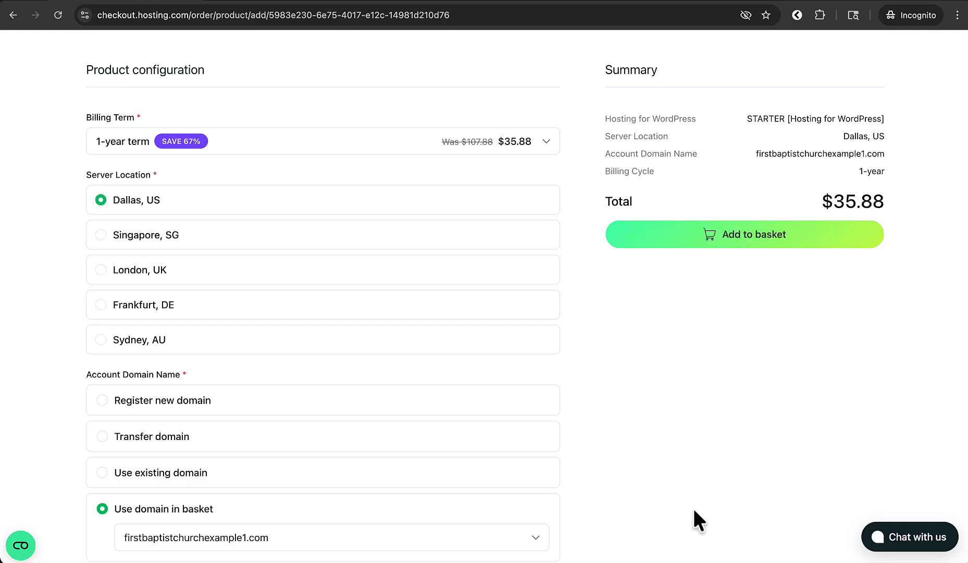
# Step: Add the Starter plan to the basket, skip the recommendations, and continue to the $57.87 basket
pyautogui.click(758, 232)
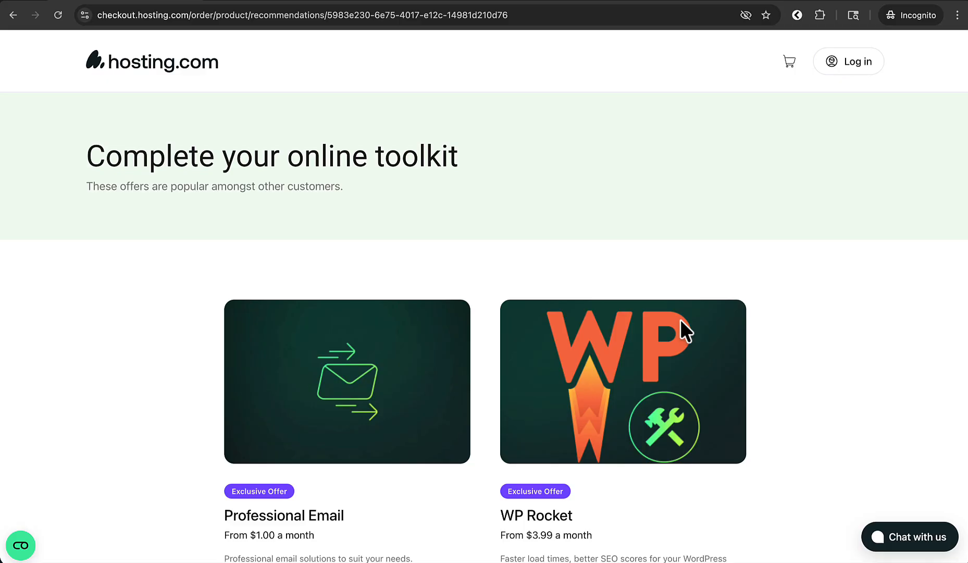
pyautogui.scroll(-8, 682, 321)
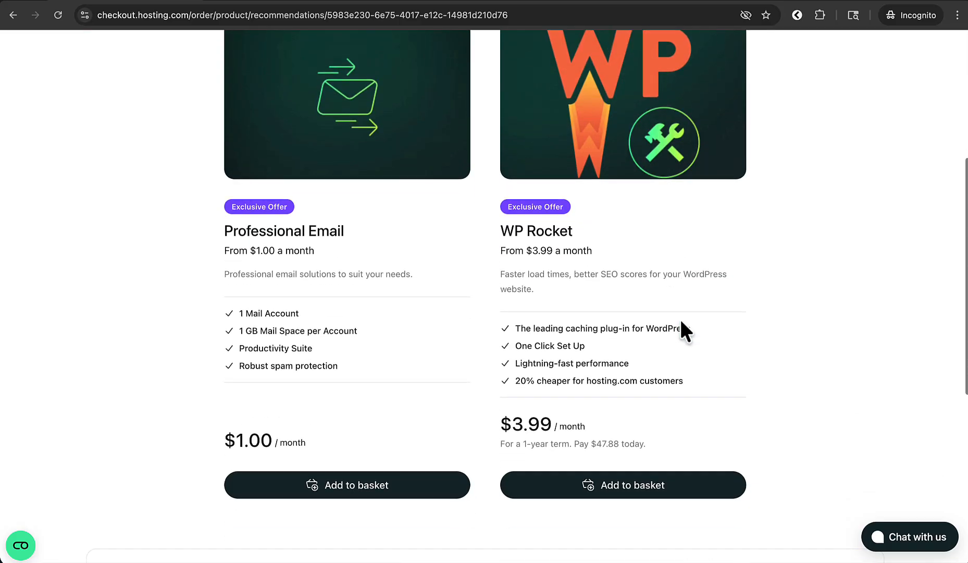
pyautogui.scroll(-2, 681, 326)
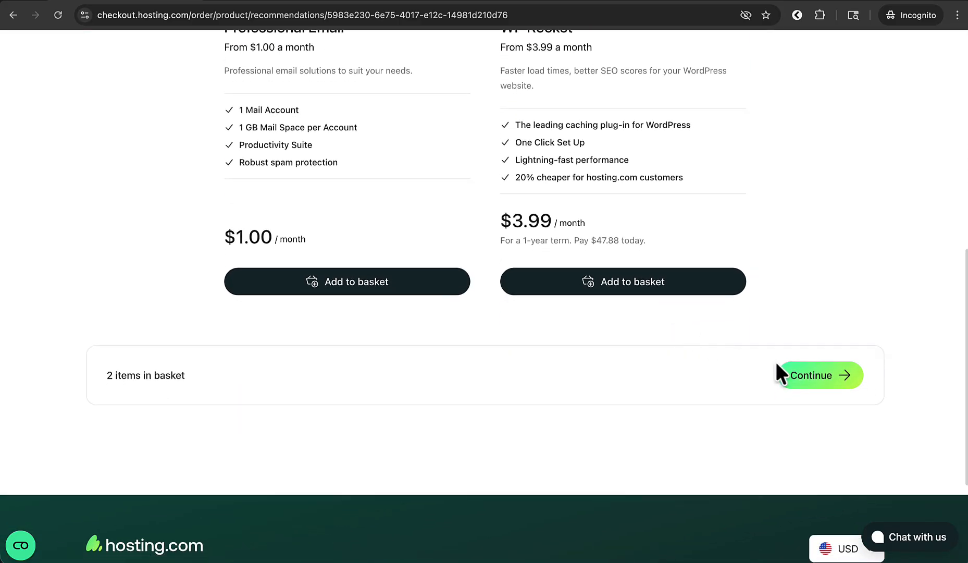
pyautogui.click(797, 384)
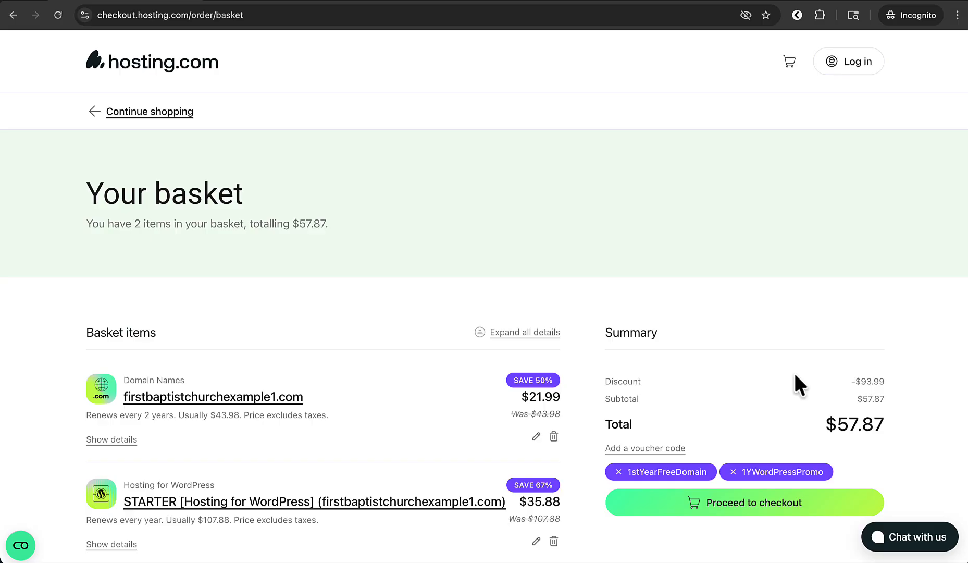
# Step: Set the domain to the free 1-year term, dropping the basket to $35.88, and proceed to checkout
pyautogui.scroll(-2, 796, 377)
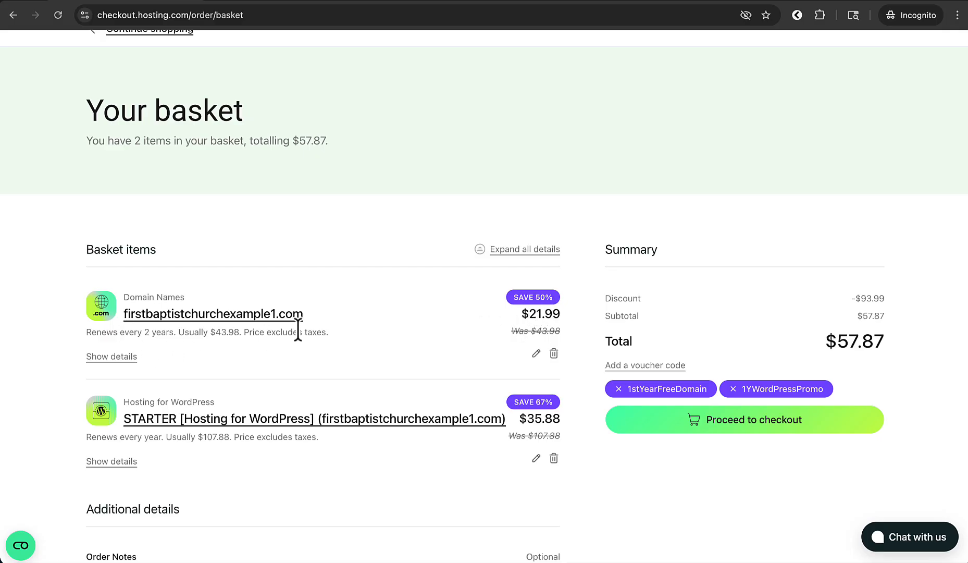
pyautogui.click(536, 354)
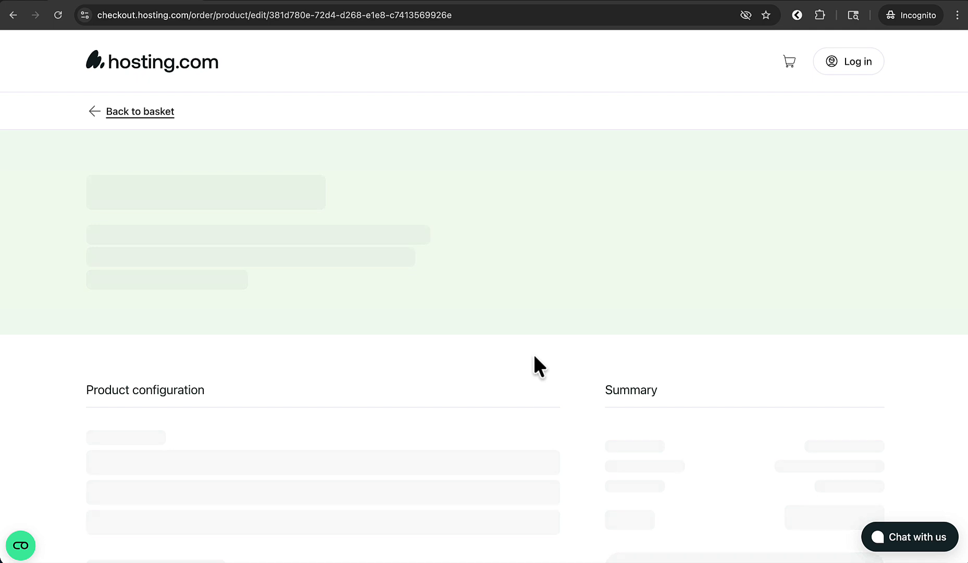
pyautogui.scroll(-3, 537, 365)
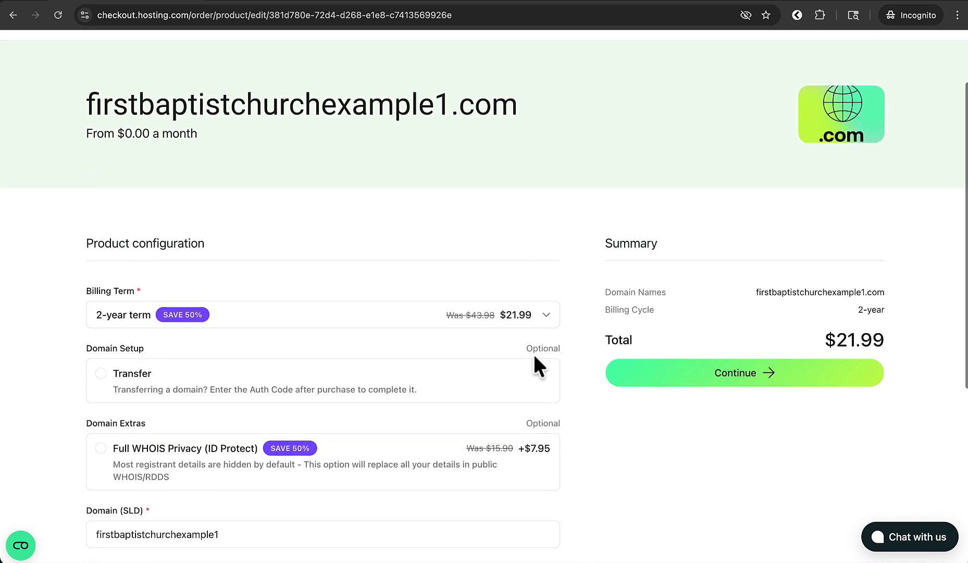
pyautogui.click(440, 315)
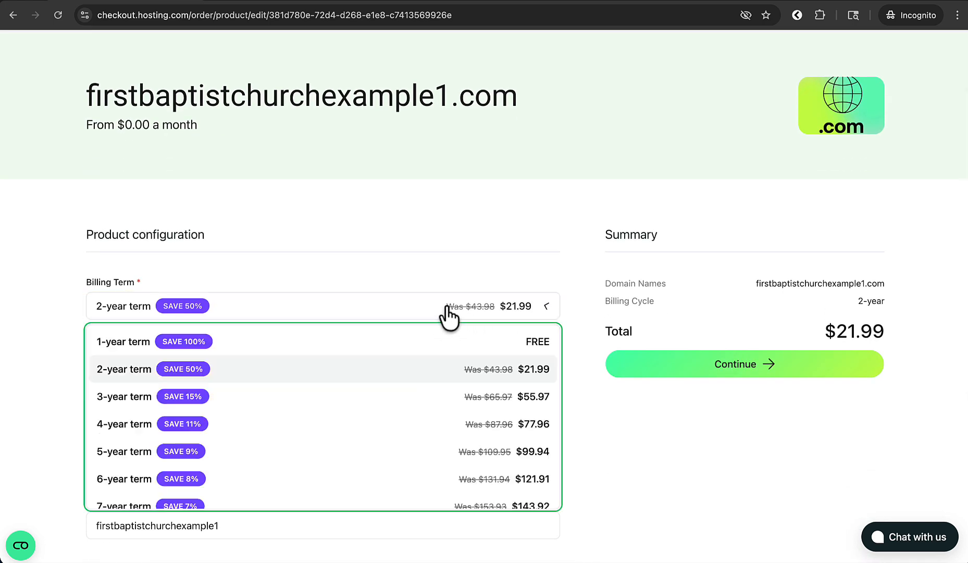
pyautogui.click(421, 340)
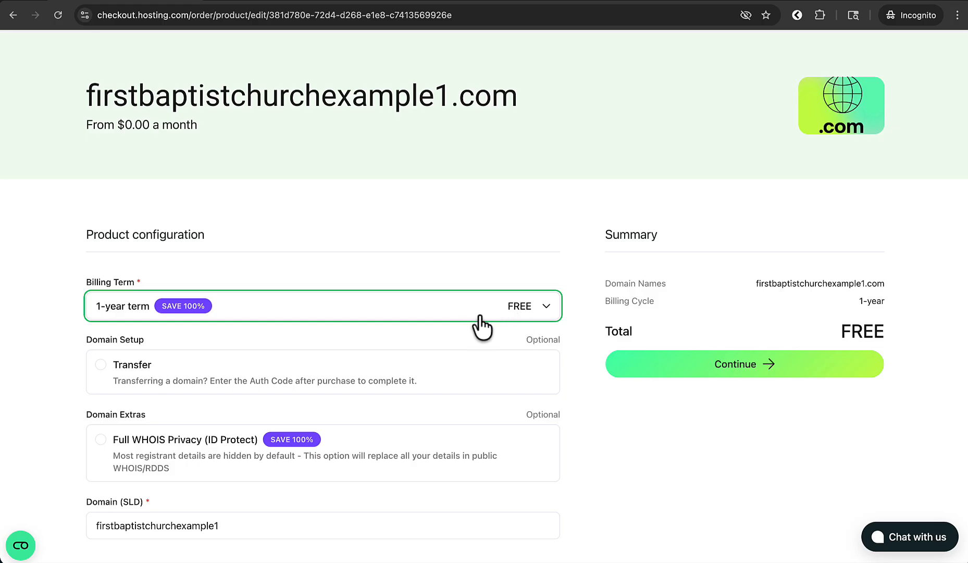
pyautogui.click(631, 363)
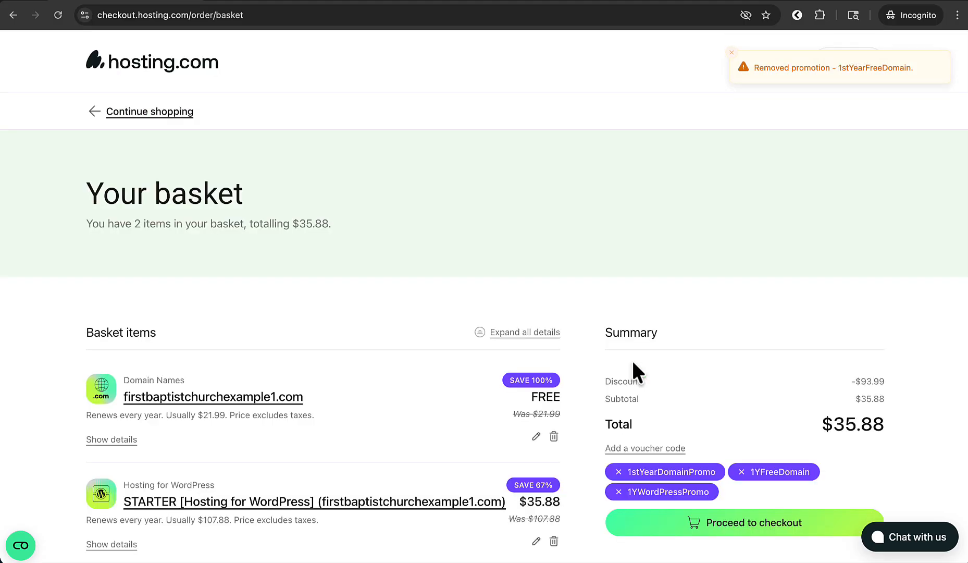
pyautogui.scroll(-3, 588, 390)
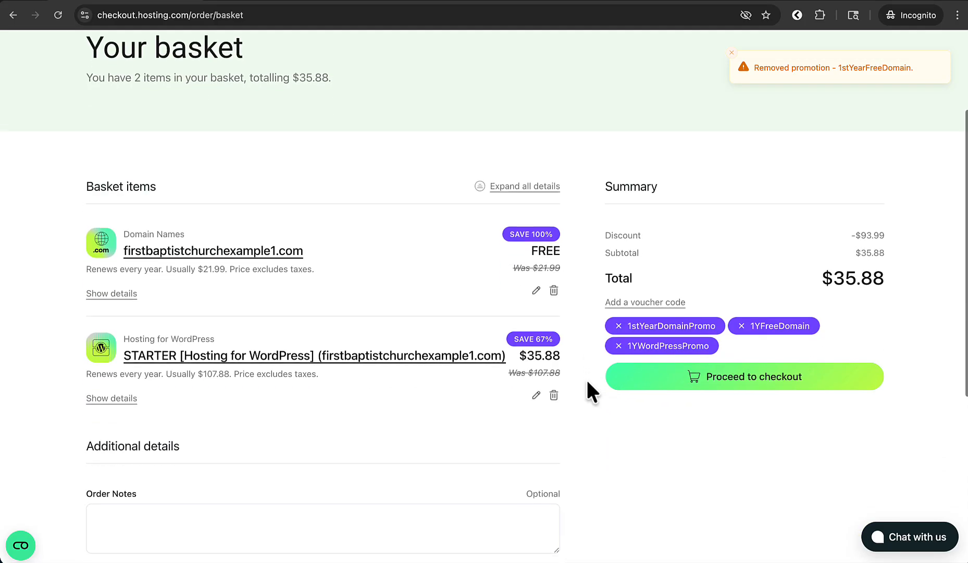
pyautogui.click(771, 372)
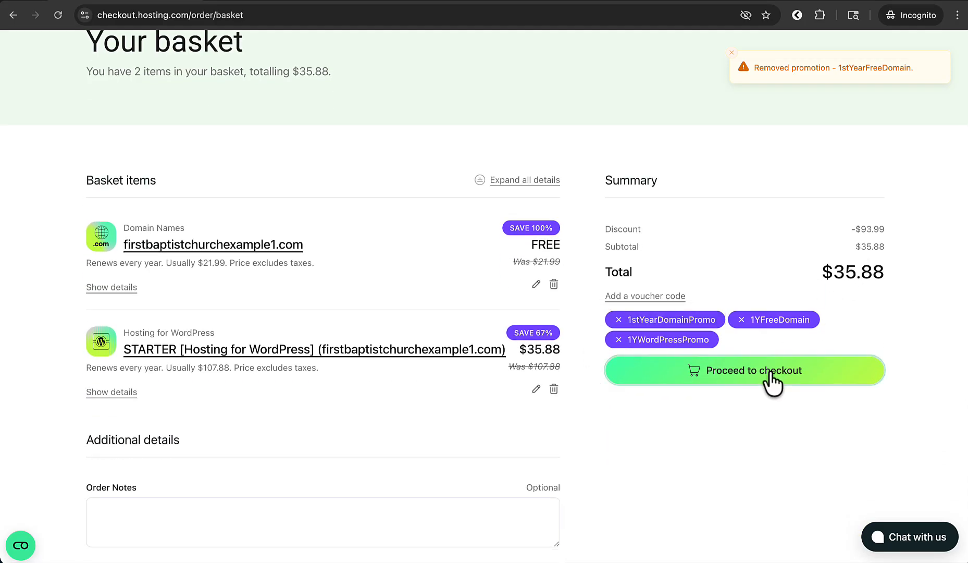
# Step: Scroll through the secure checkout to review the billing and payment details
pyautogui.scroll(-3, 770, 373)
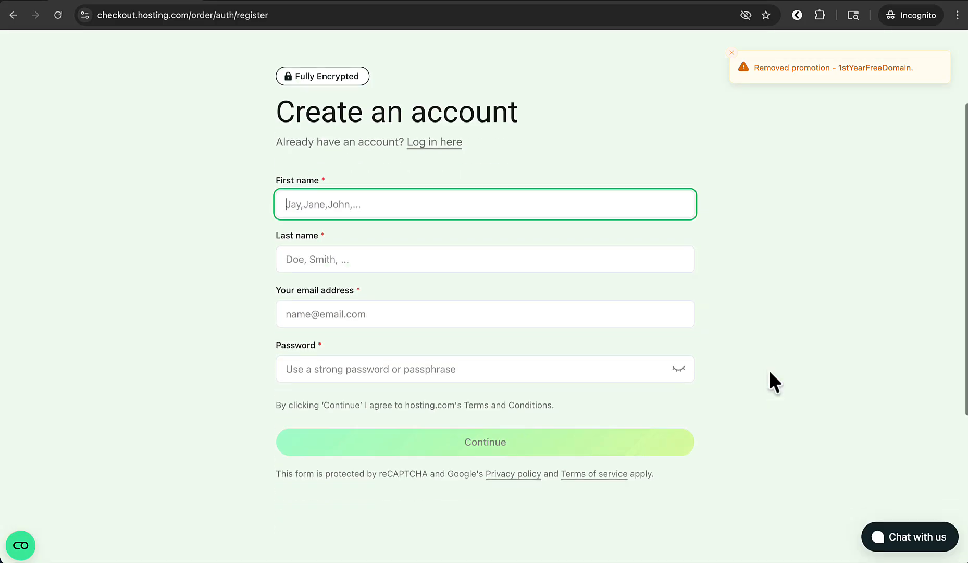
pyautogui.scroll(1, 776, 382)
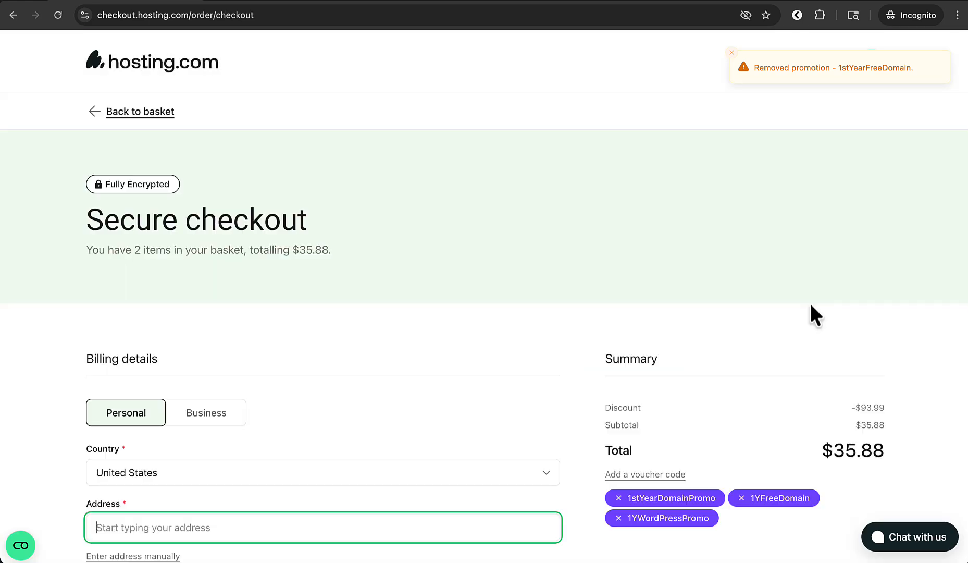
pyautogui.scroll(-4, 811, 306)
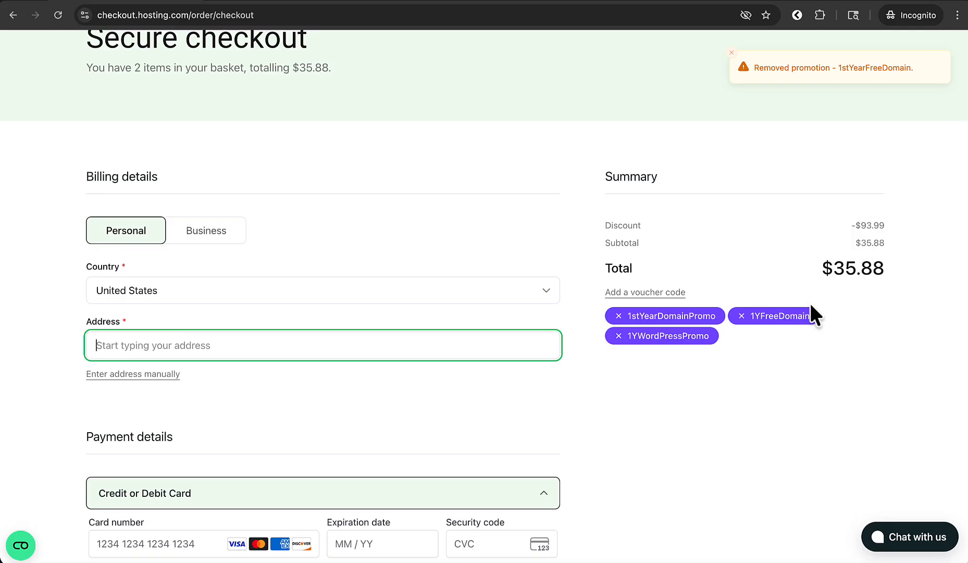
pyautogui.scroll(-9, 811, 306)
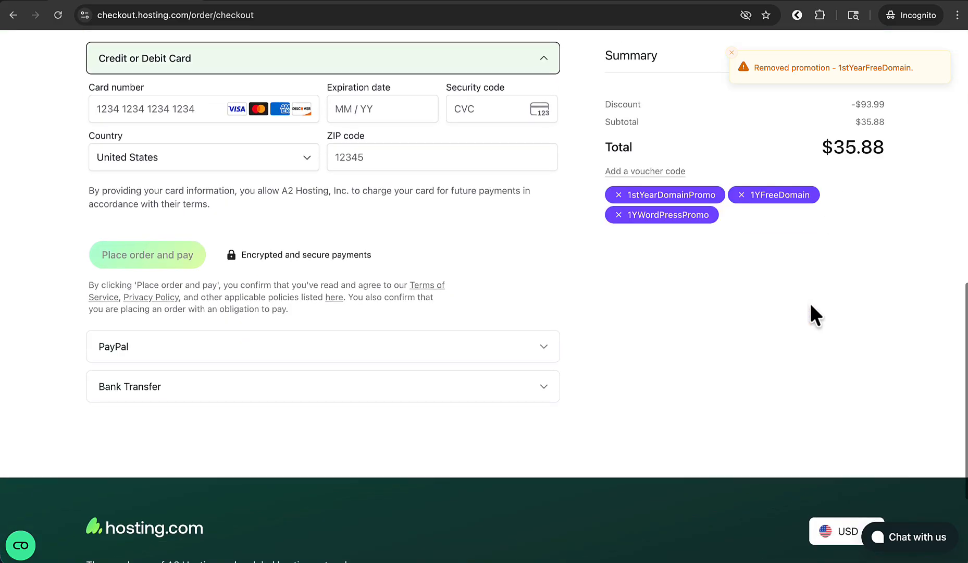
pyautogui.scroll(5, 809, 301)
pyautogui.scroll(-2, 320, 328)
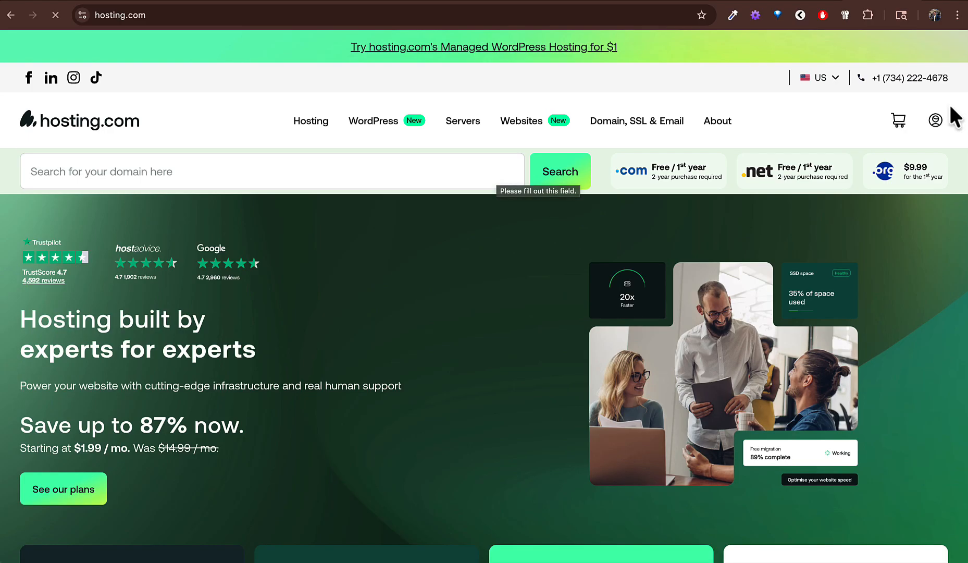
# Step: Log in to the hosting.com account and open the plan's cPanel via Login to Control Panel
pyautogui.click(936, 118)
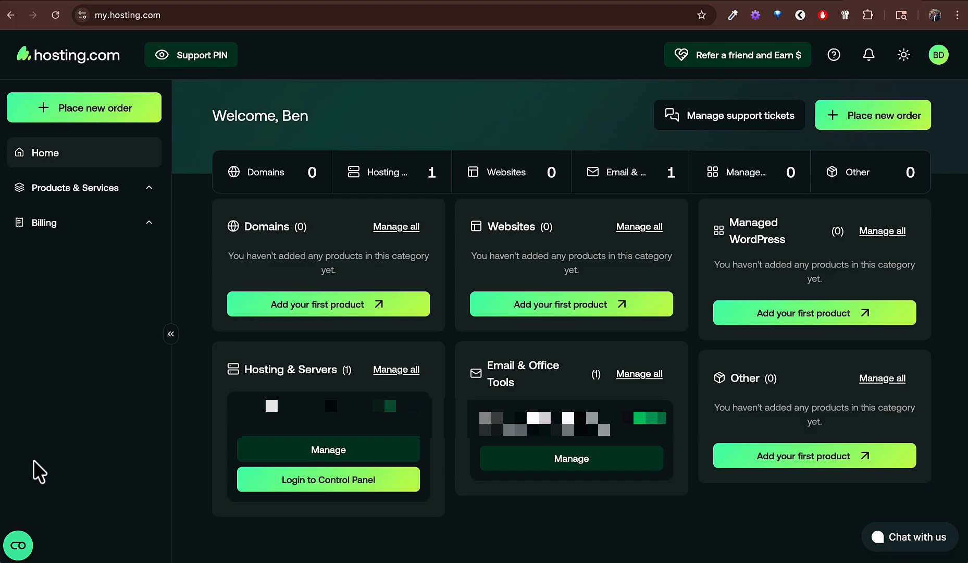
pyautogui.click(311, 487)
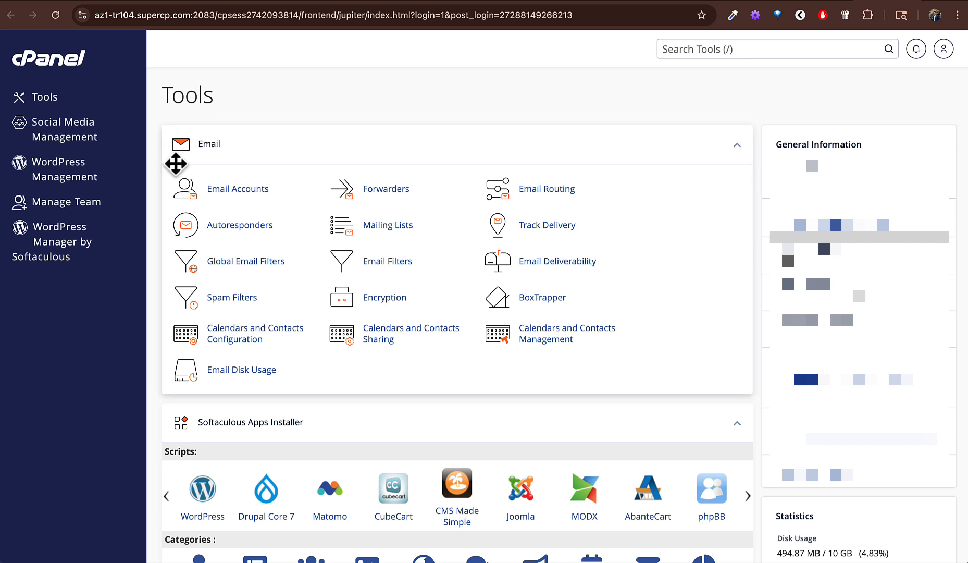
# Step: In WordPress Manager by Softaculous, install WordPress with site name My Blog and the default plugins
pyautogui.click(61, 251)
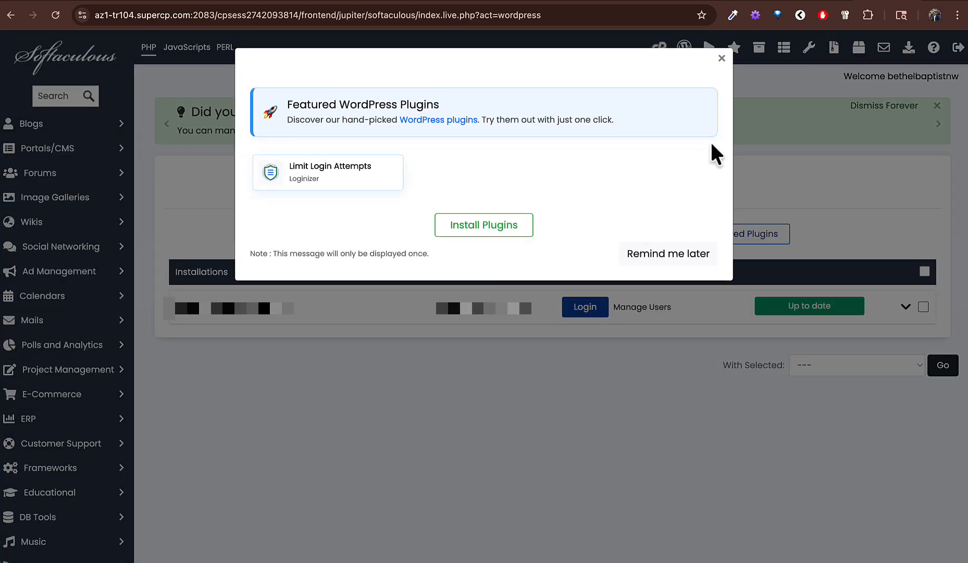
pyautogui.click(722, 59)
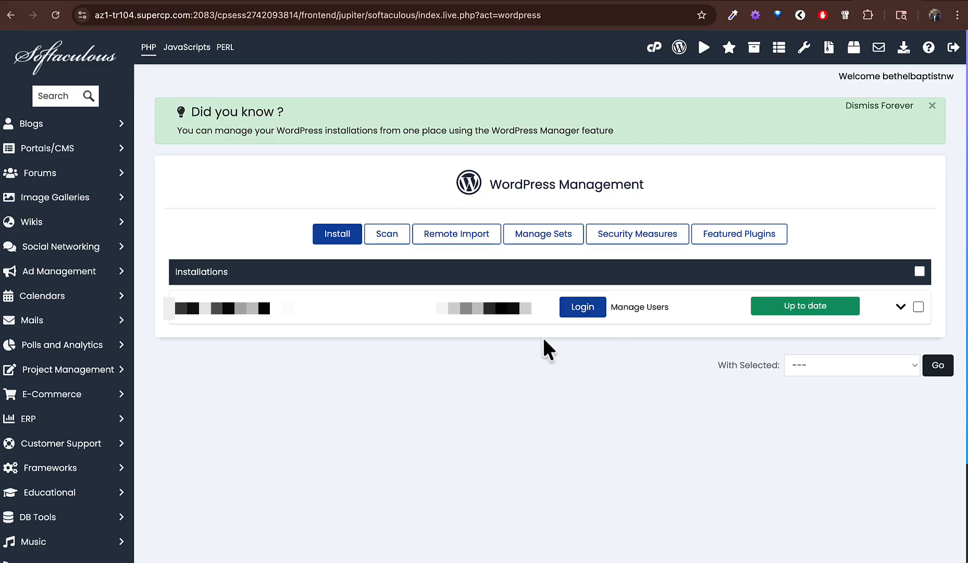
pyautogui.click(339, 240)
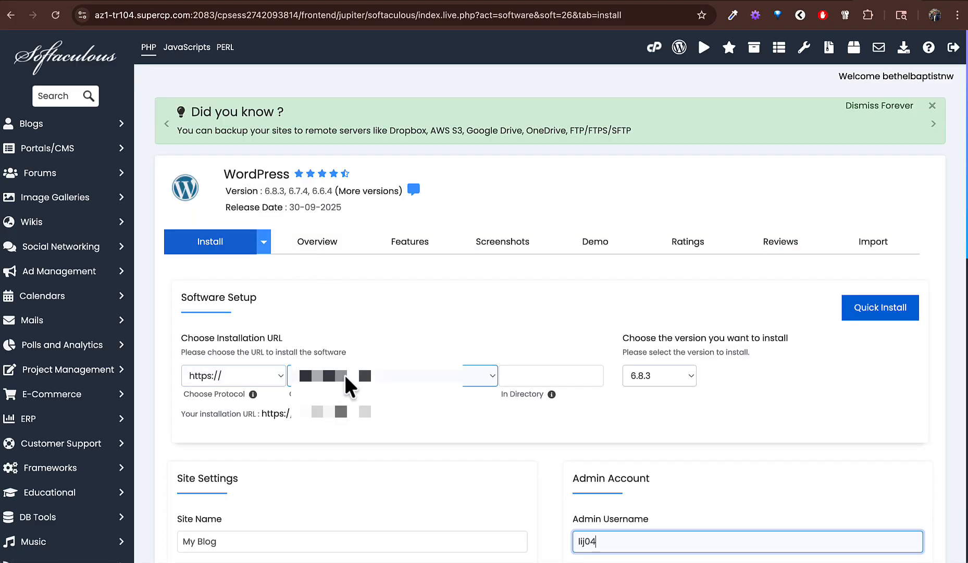
pyautogui.scroll(-1, 478, 430)
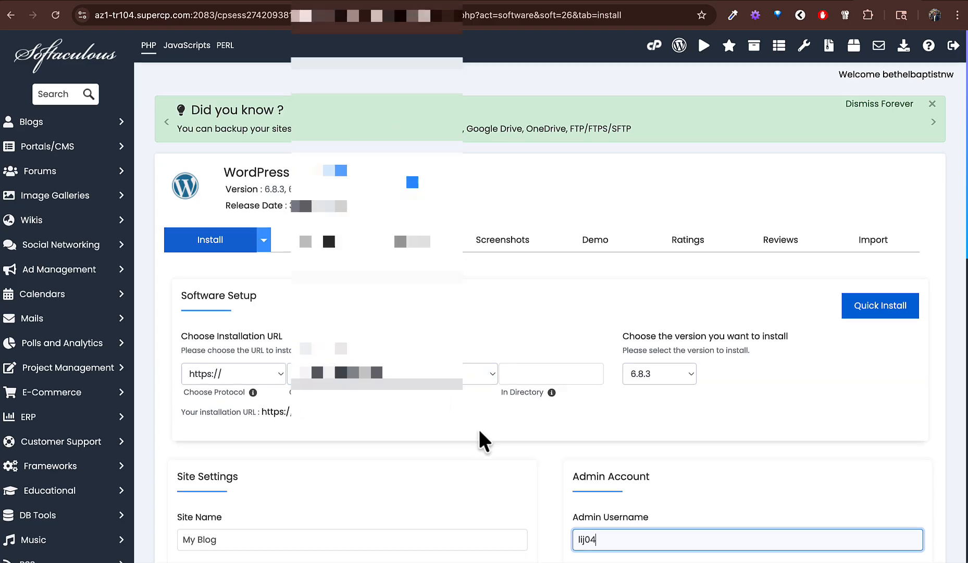
pyautogui.scroll(-7, 478, 427)
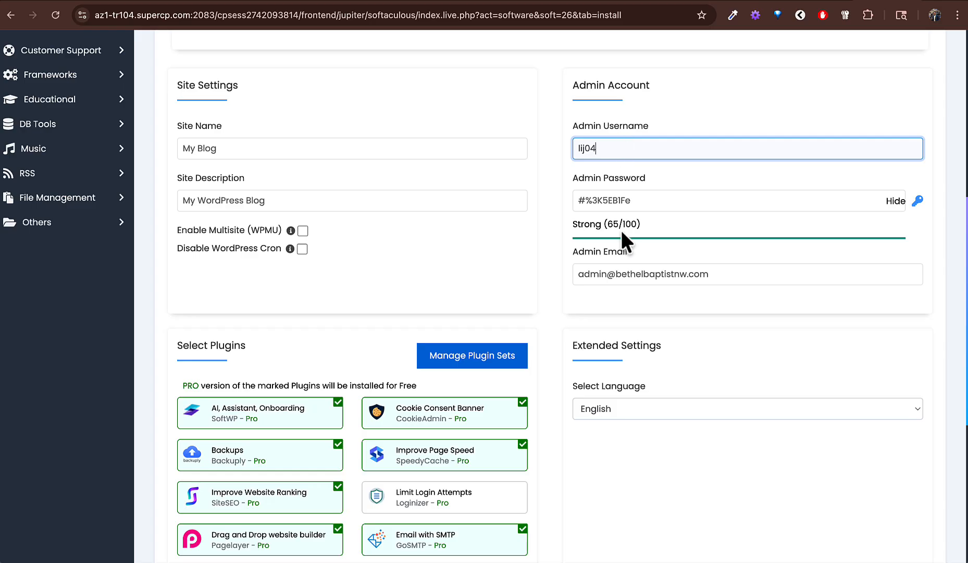
pyautogui.scroll(-4, 622, 235)
pyautogui.scroll(-3, 620, 228)
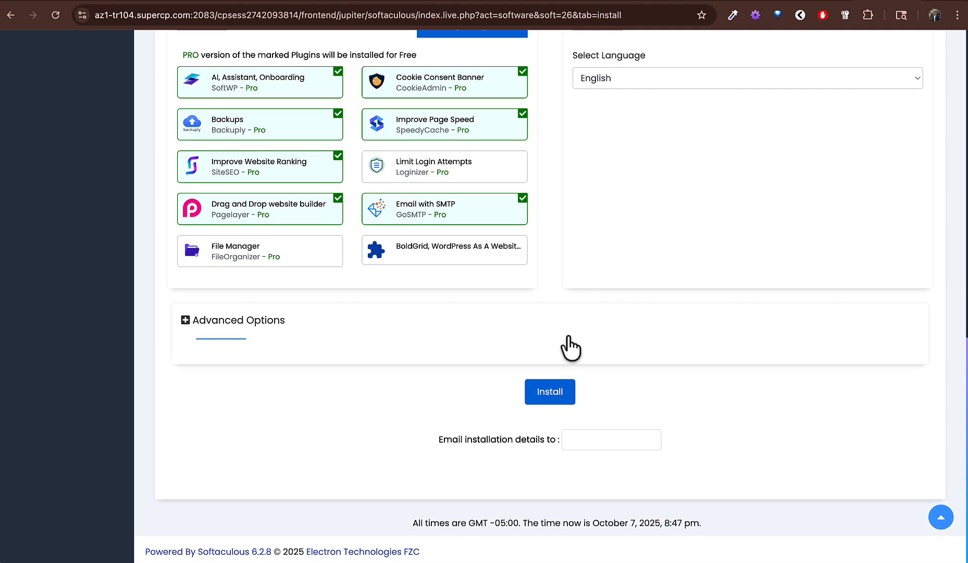
pyautogui.click(542, 394)
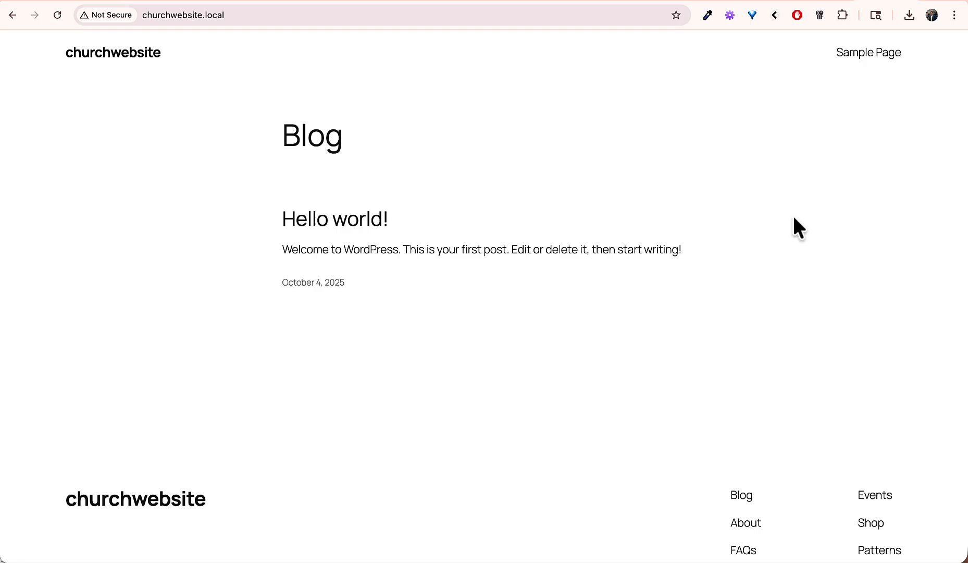
# Step: View the new site's Hello world! post, then return to the blog home page
pyautogui.scroll(-3, 794, 218)
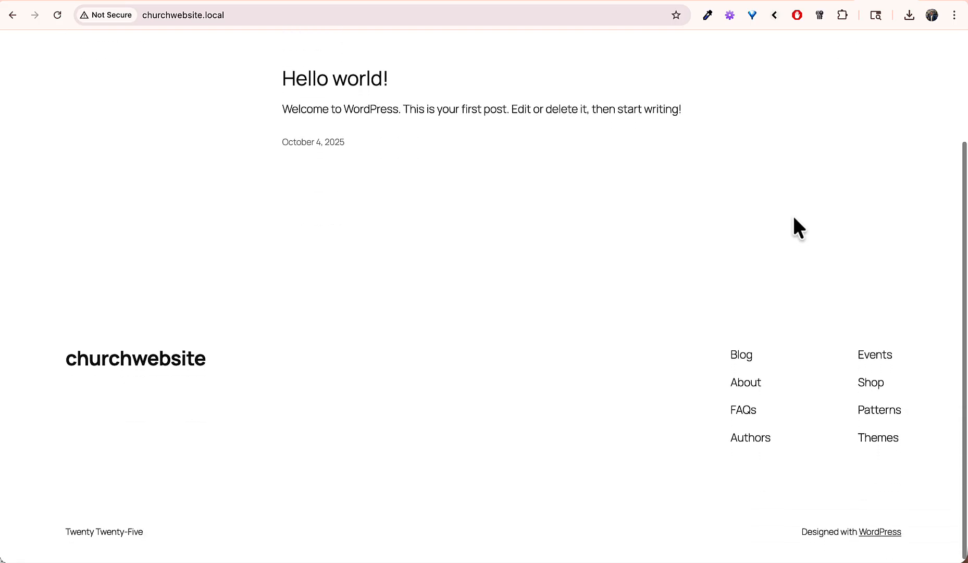
pyautogui.scroll(3, 794, 218)
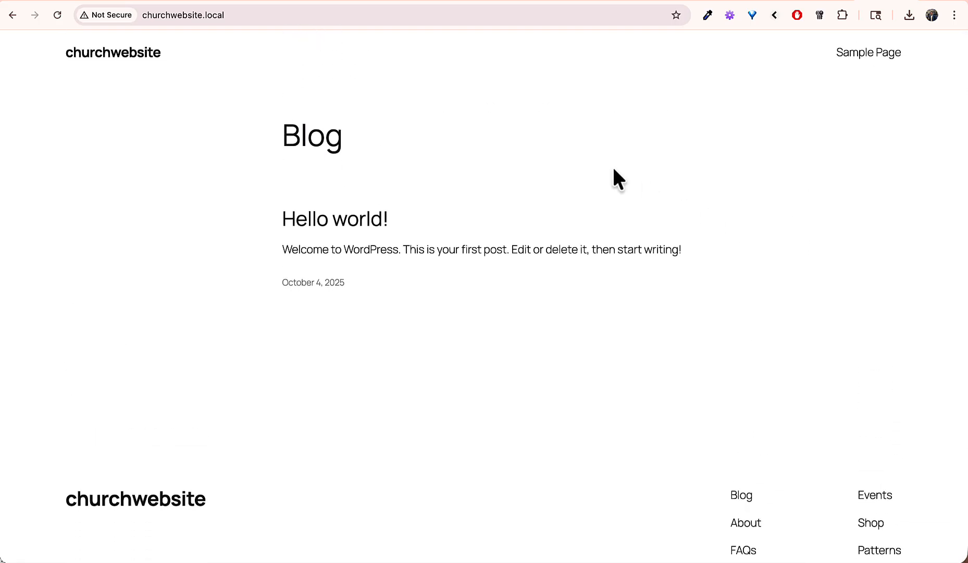
pyautogui.click(366, 221)
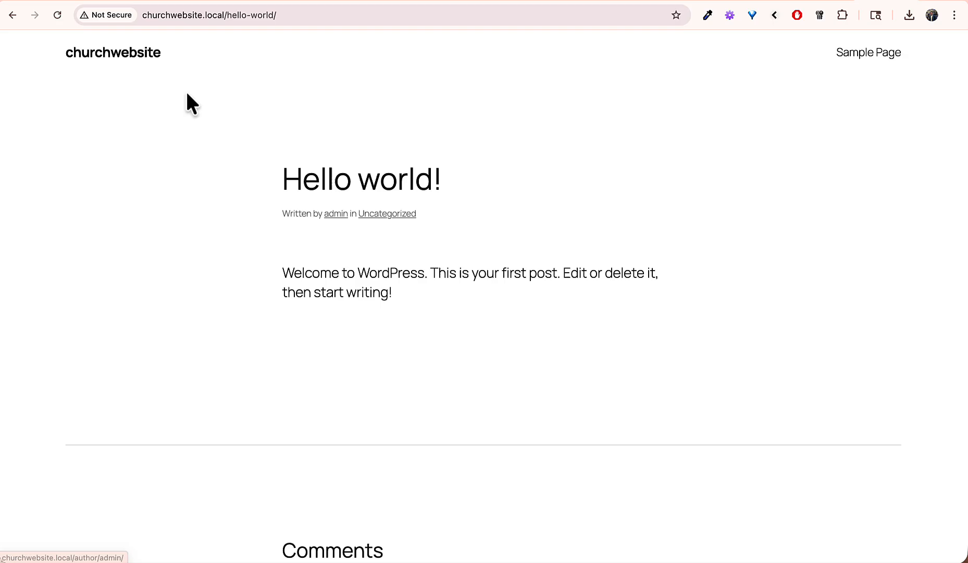
pyautogui.click(131, 57)
# Step: Go to the site's /wp-admin address
pyautogui.click(245, 15)
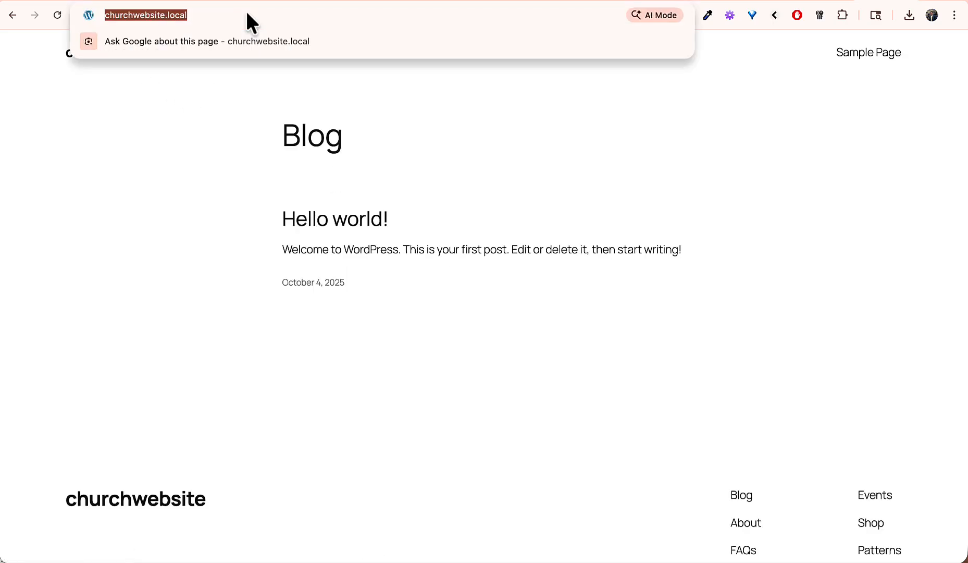
pyautogui.click(284, 17)
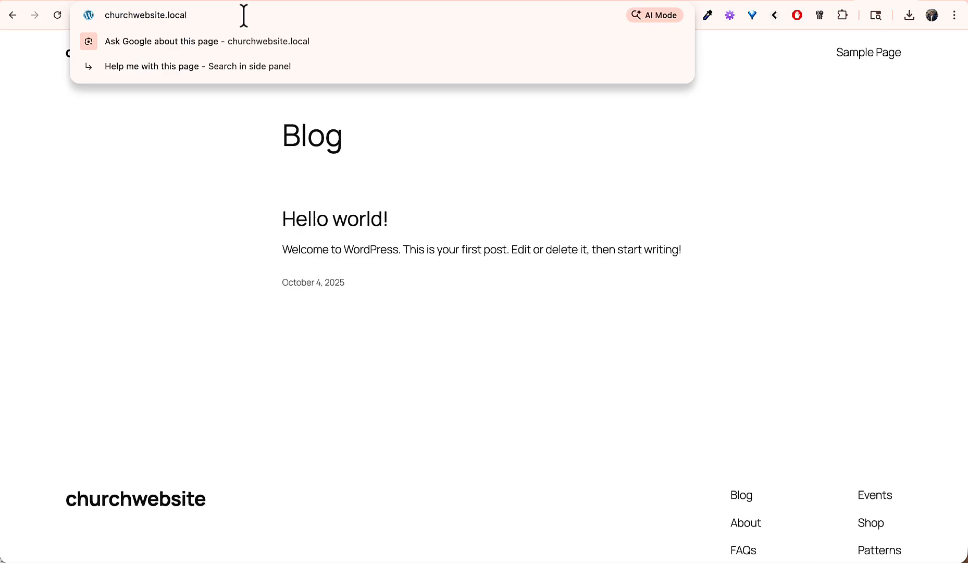
pyautogui.write('/wp-admin')
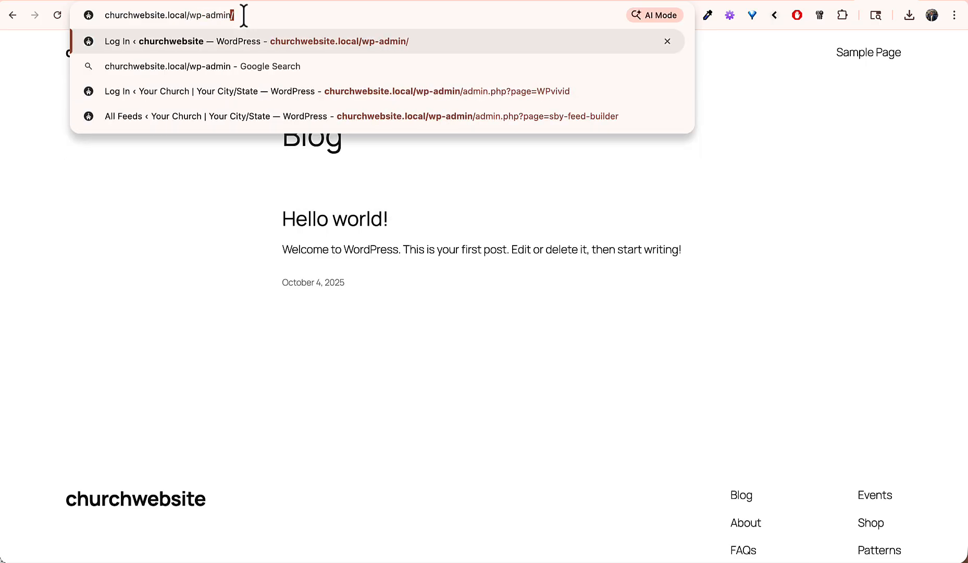
pyautogui.press('Return')
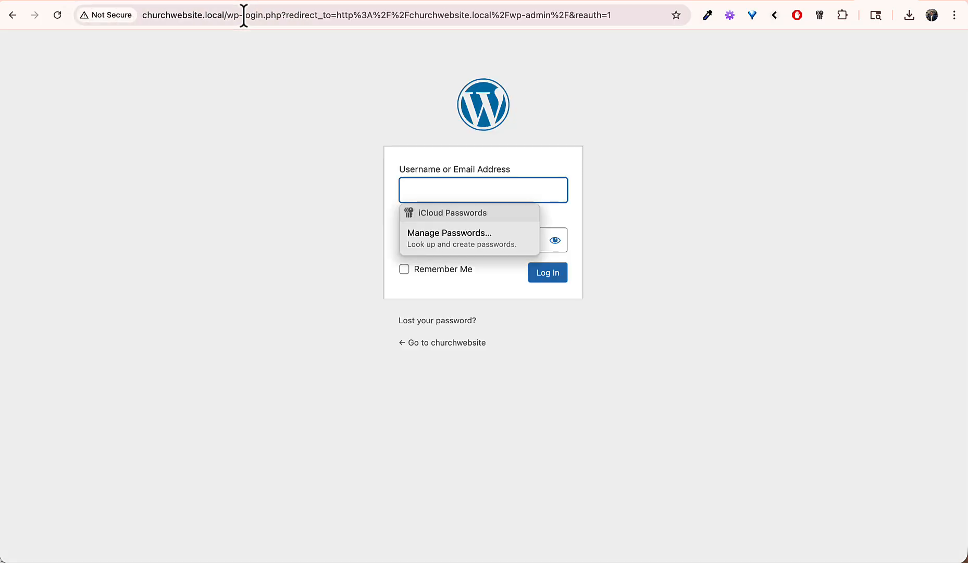
# Step: Log in with the admin username and its password, declining the save-password and change-password prompts
pyautogui.click(218, 156)
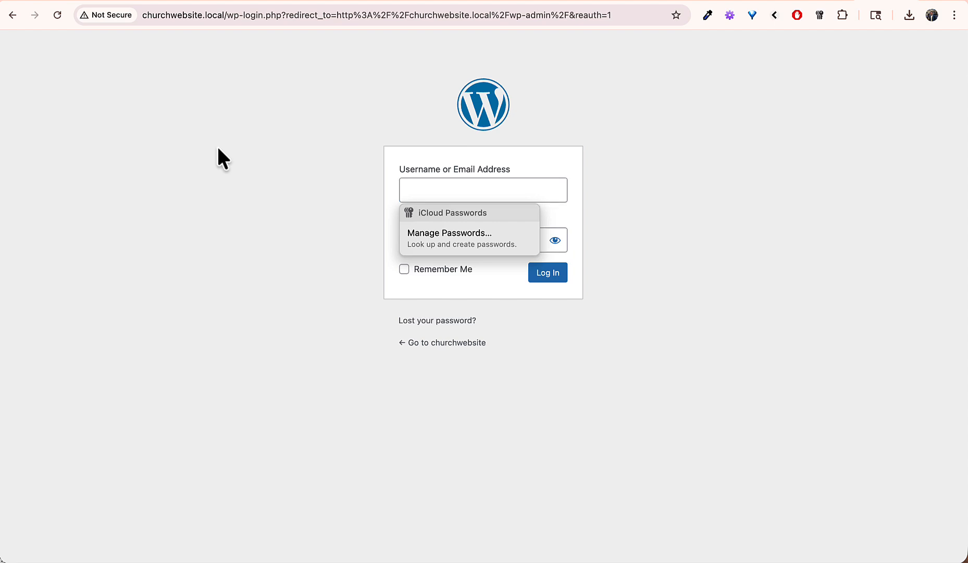
pyautogui.click(438, 189)
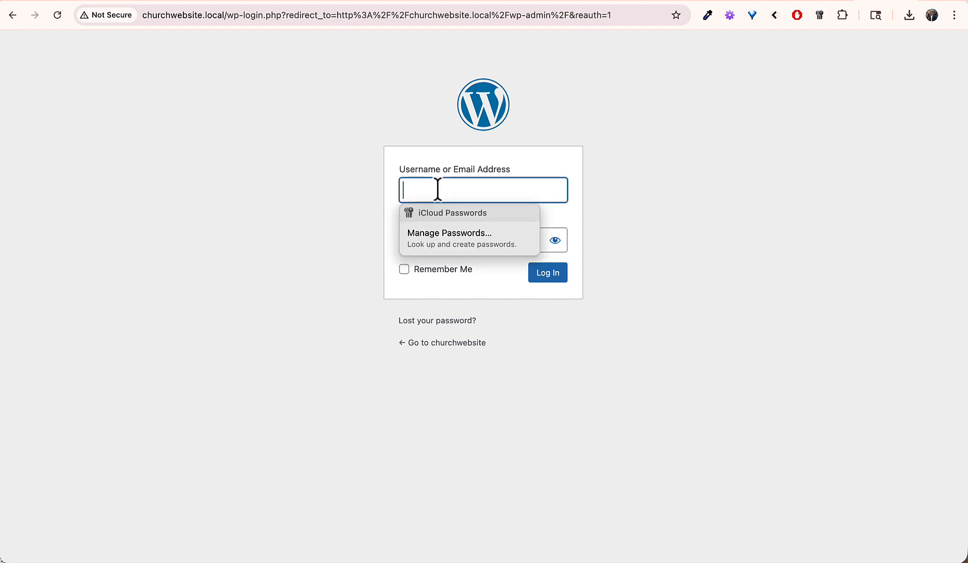
pyautogui.write('admin')
pyautogui.press('Tab')
pyautogui.write('admin')
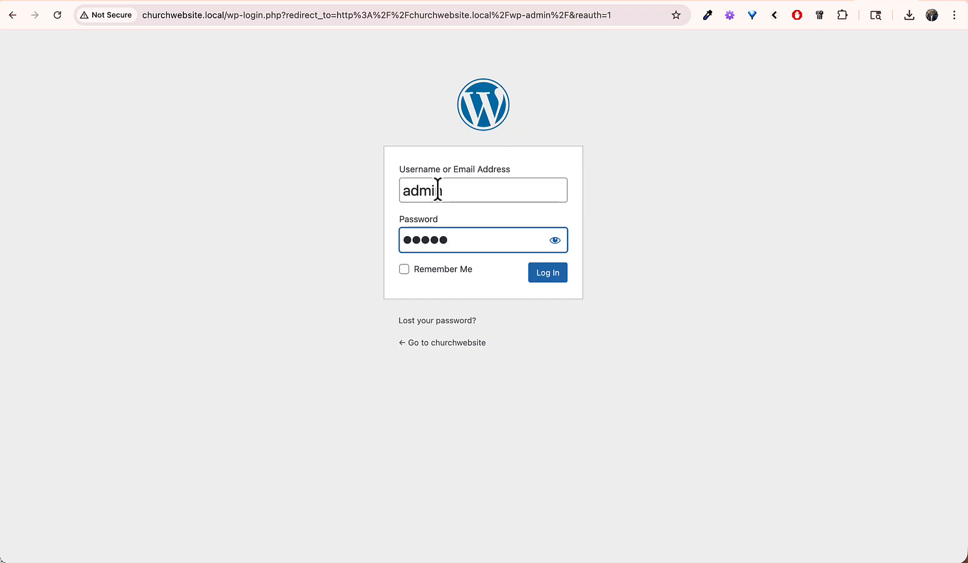
pyautogui.press('Return')
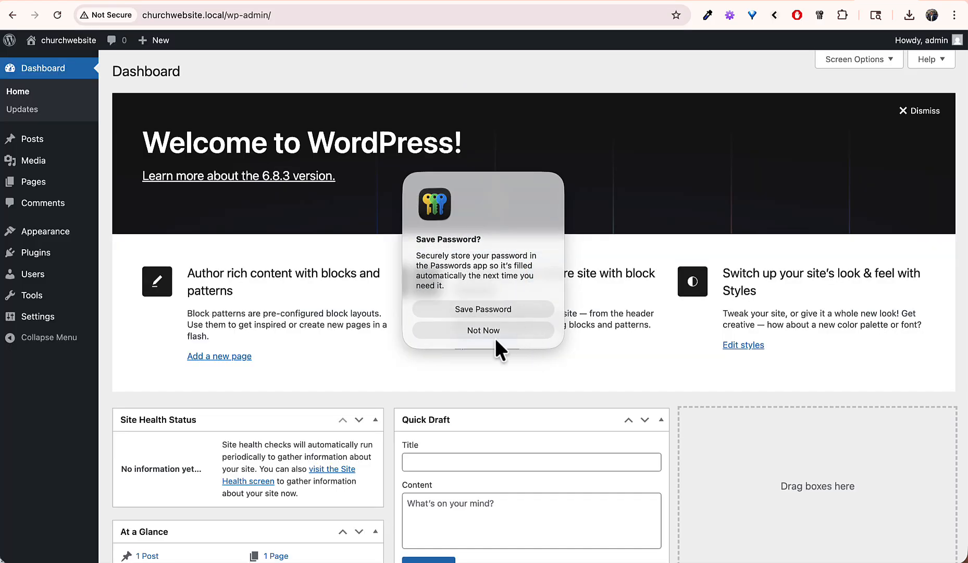
pyautogui.click(493, 329)
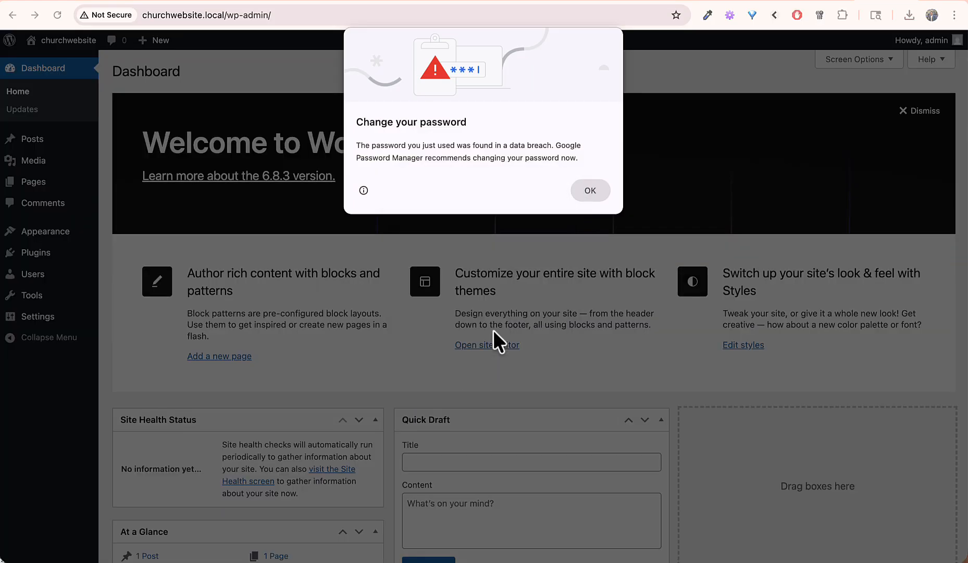
pyautogui.click(584, 189)
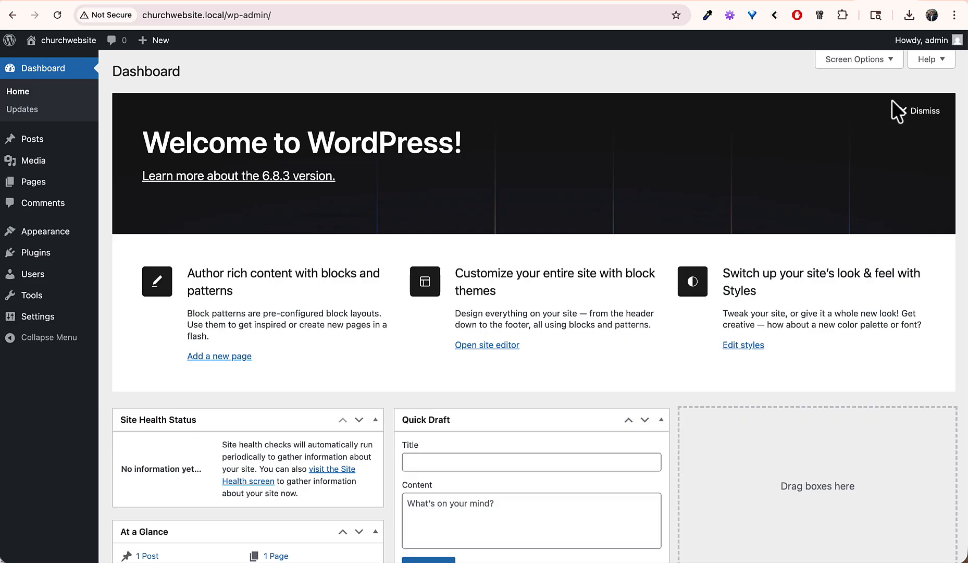
# Step: Find the WPvivid Migration, Backup, Staging plugin by searching 'wpvivid', then install and activate it
pyautogui.moveTo(53, 255)
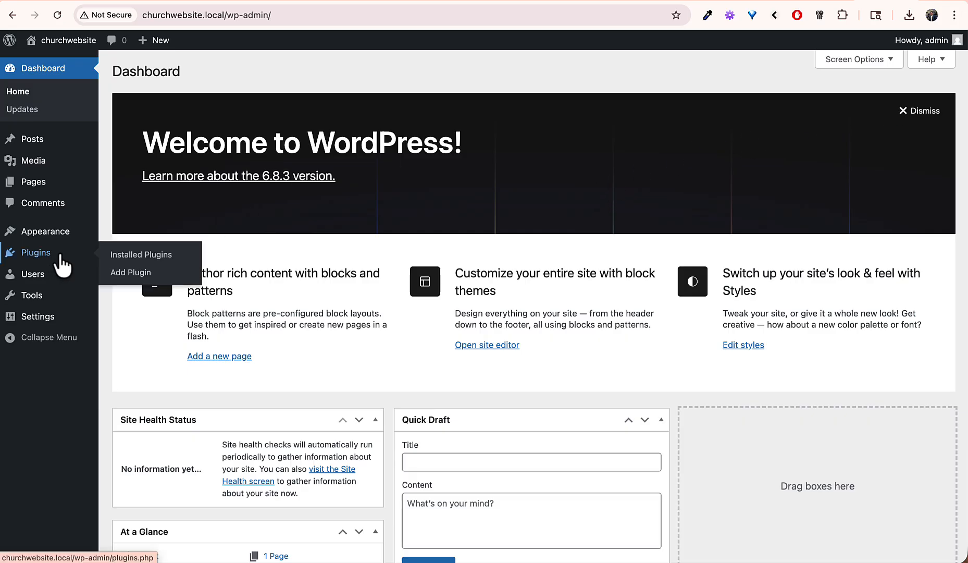
pyautogui.click(130, 273)
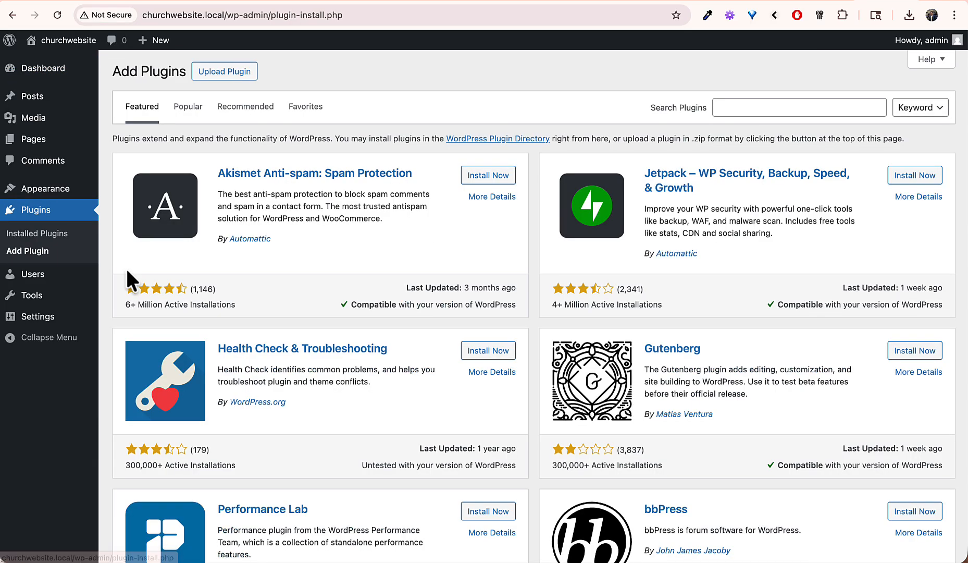
pyautogui.click(755, 103)
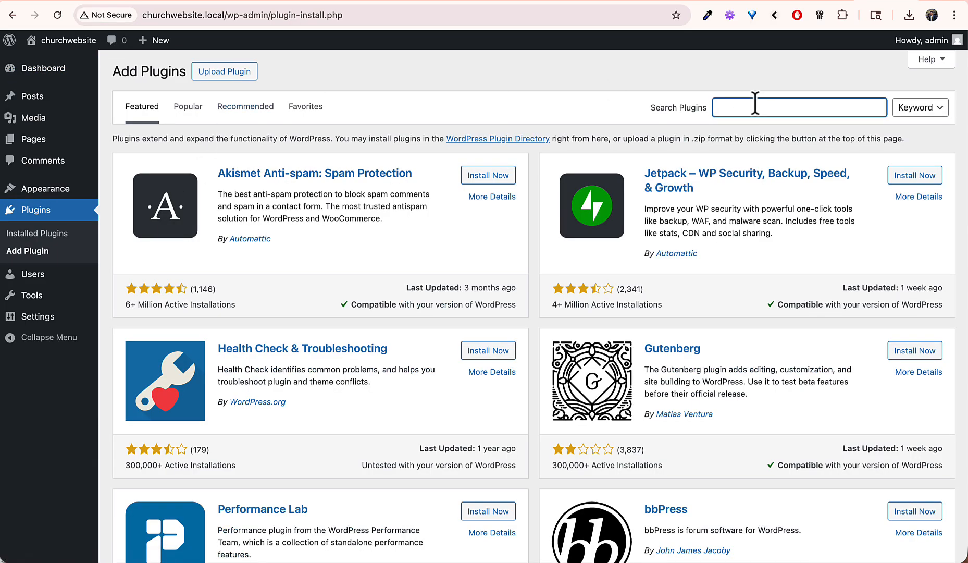
pyautogui.write('wpvivid')
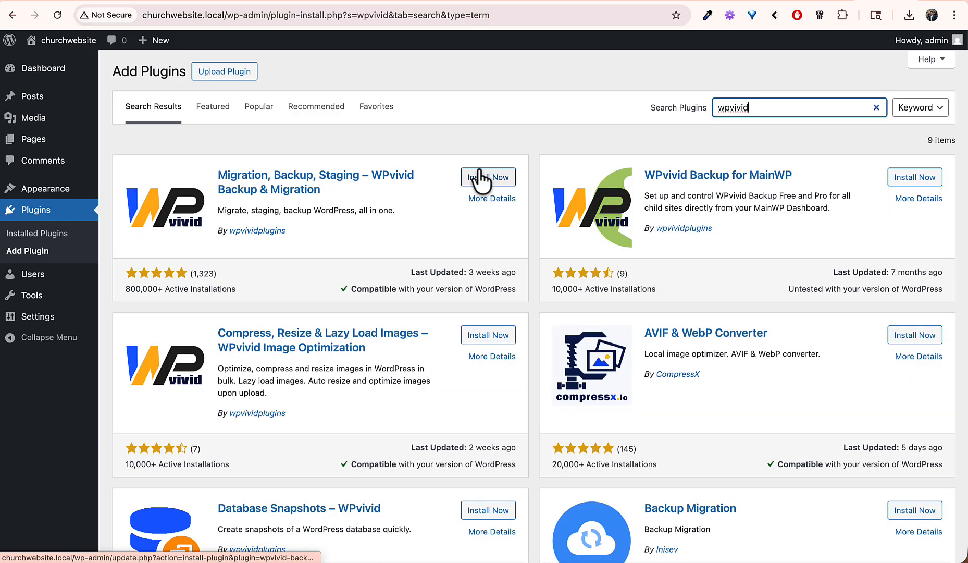
pyautogui.click(478, 177)
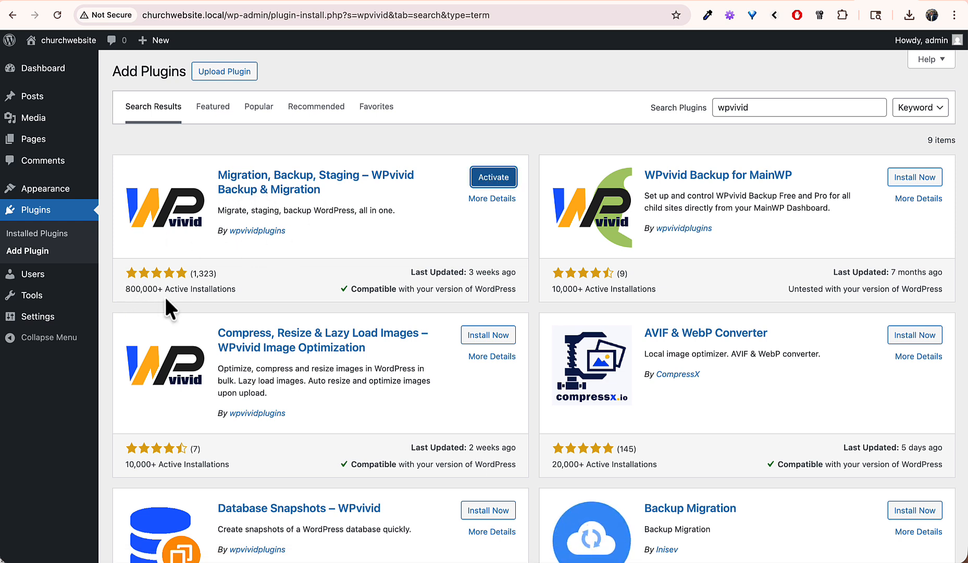
pyautogui.click(494, 177)
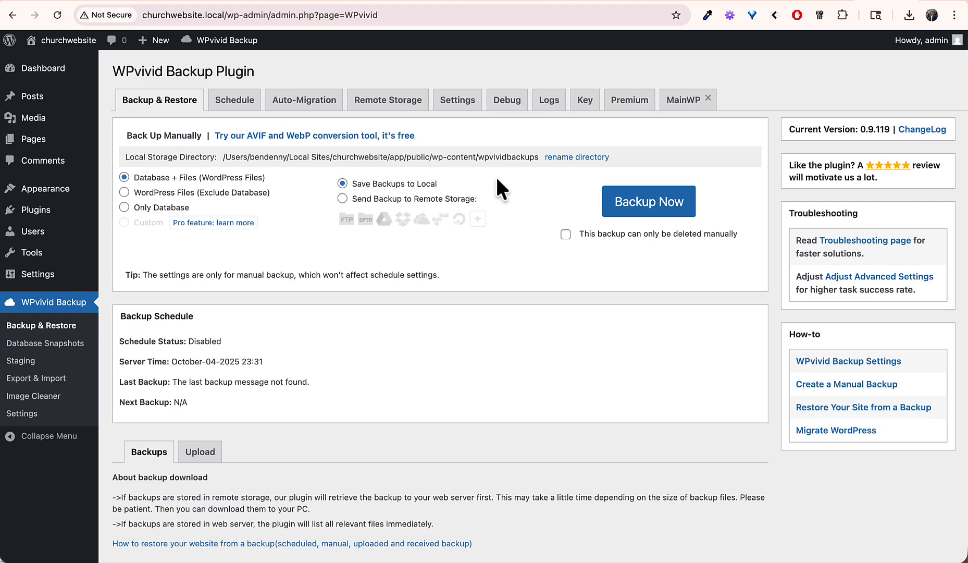
# Step: Upload the template backup zip from Downloads into WPvivid's backups list as the Oct-04-2025 18:20 backup
pyautogui.scroll(-5, 280, 396)
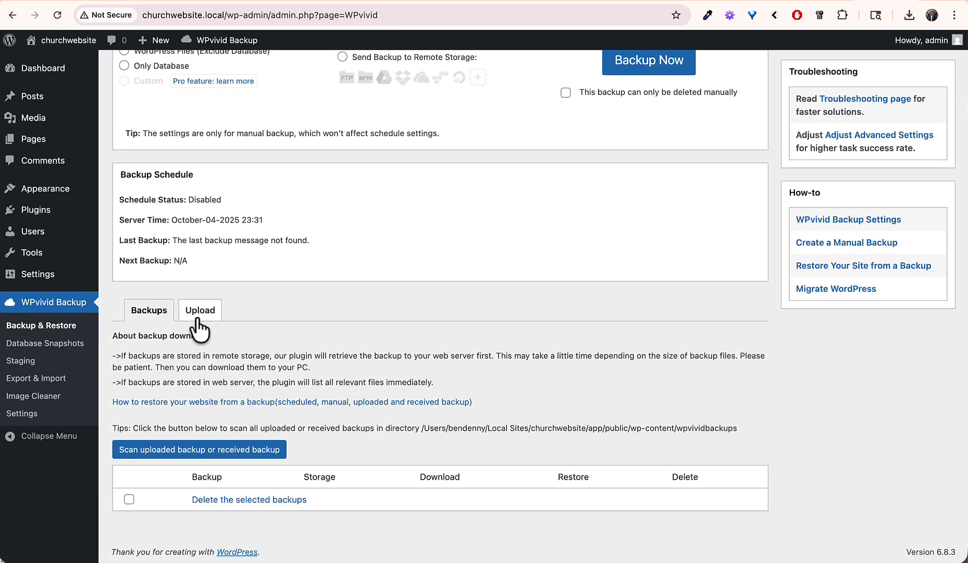
pyautogui.click(208, 311)
pyautogui.scroll(-5, 223, 381)
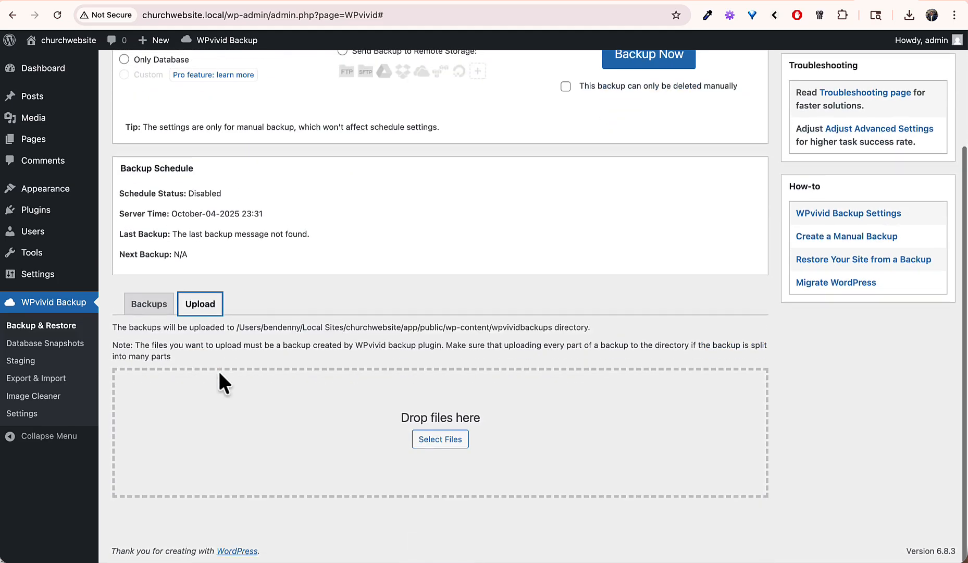
pyautogui.click(423, 439)
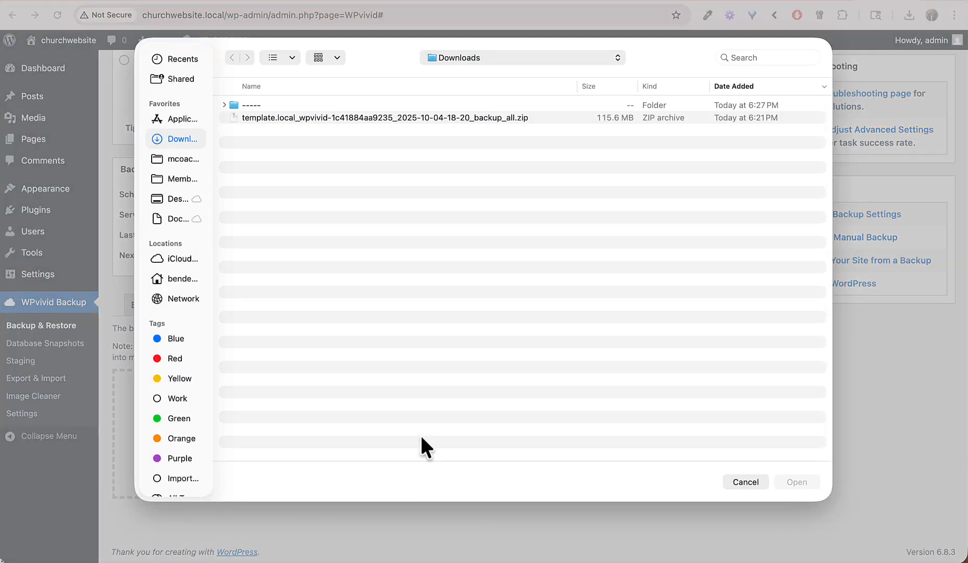
pyautogui.click(327, 119)
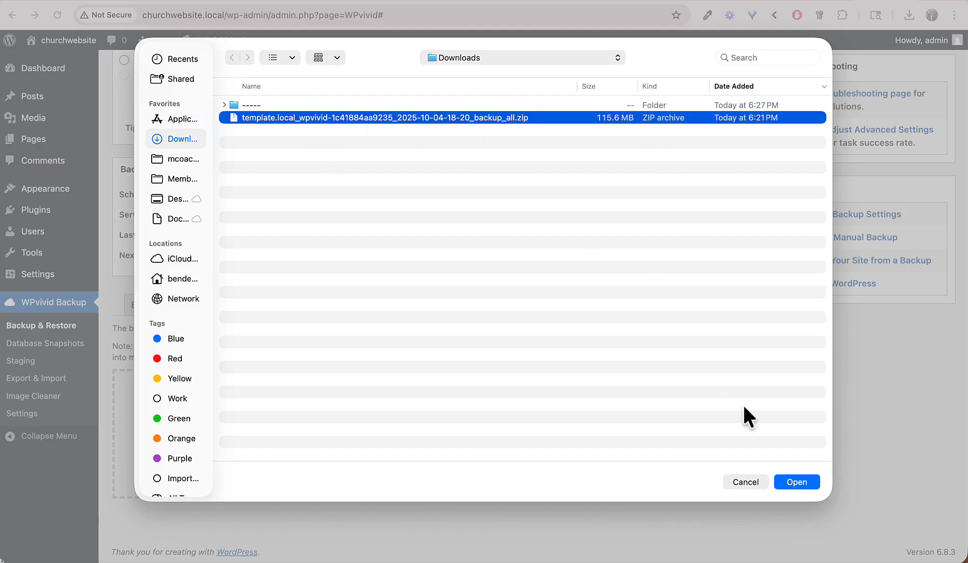
pyautogui.click(796, 482)
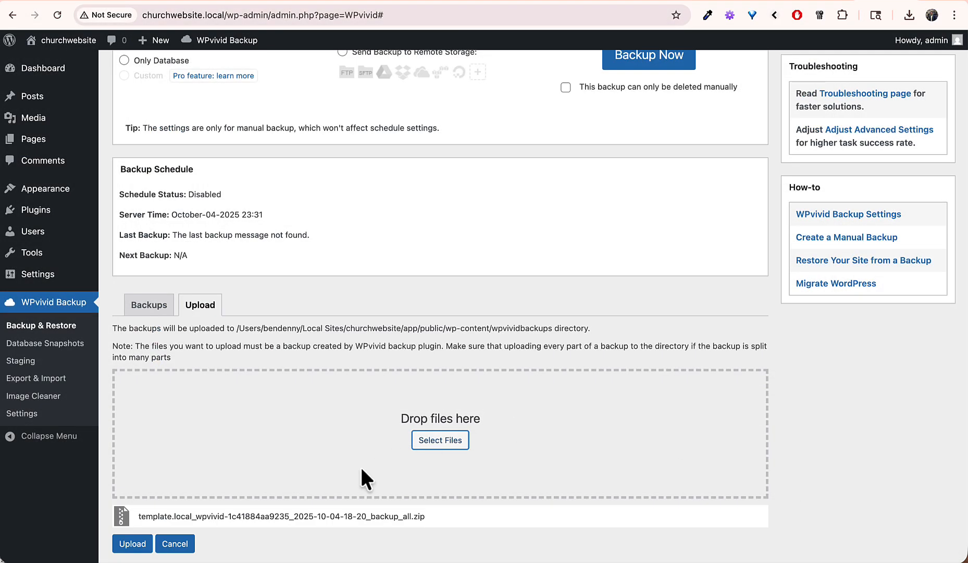
pyautogui.click(124, 543)
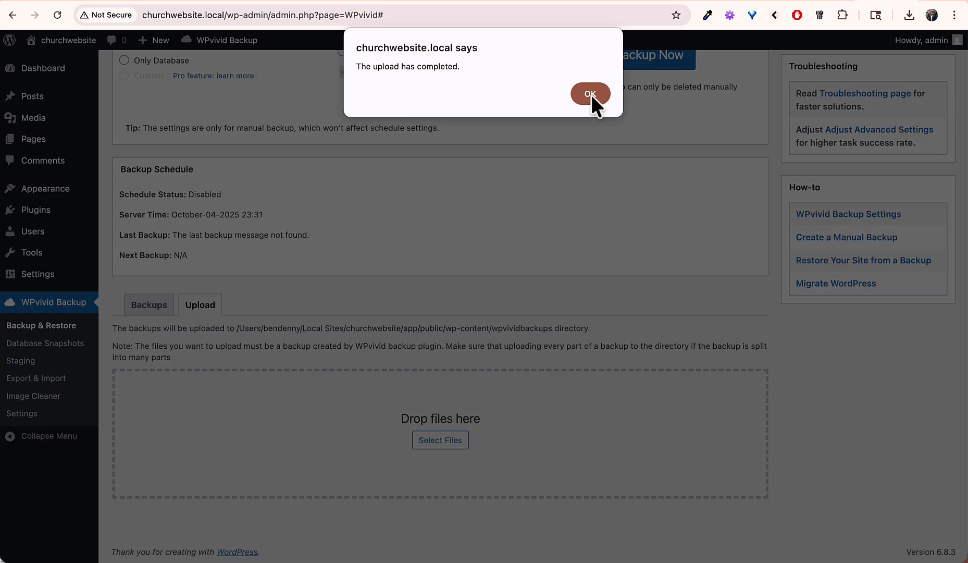
pyautogui.click(591, 94)
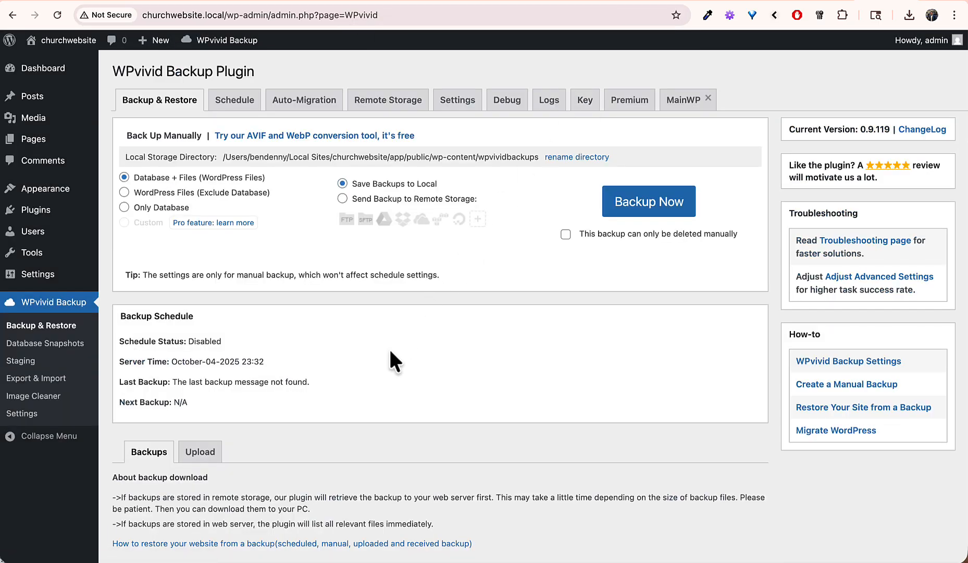
pyautogui.scroll(-5, 390, 350)
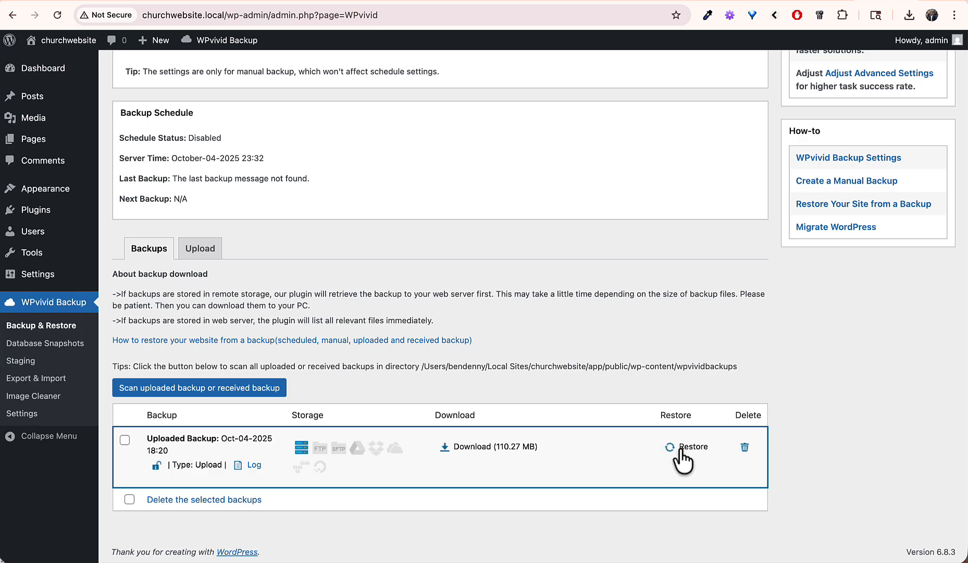
# Step: Begin restoring the uploaded backup, then cancel to review what the restore will replace
pyautogui.scroll(-3, 680, 449)
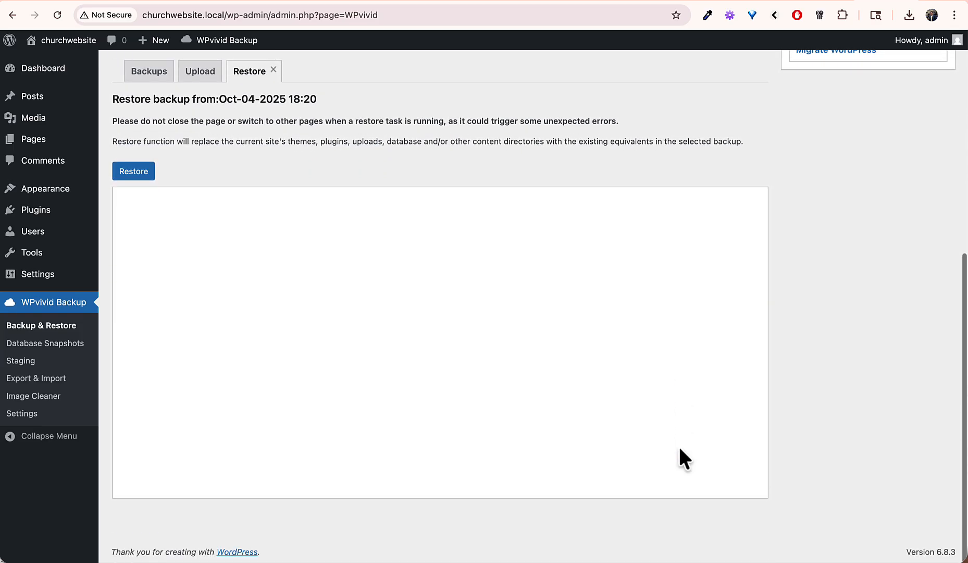
pyautogui.click(138, 172)
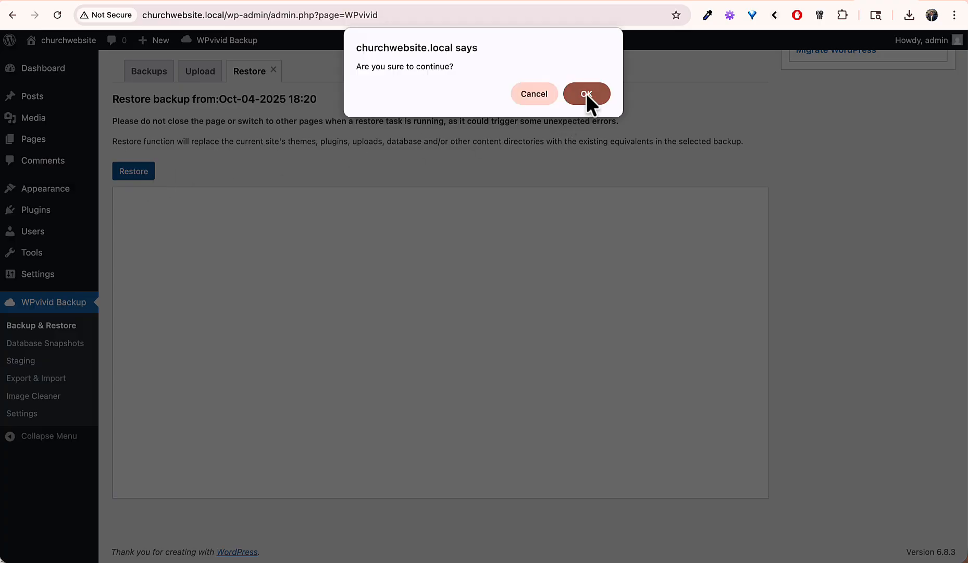
pyautogui.click(534, 94)
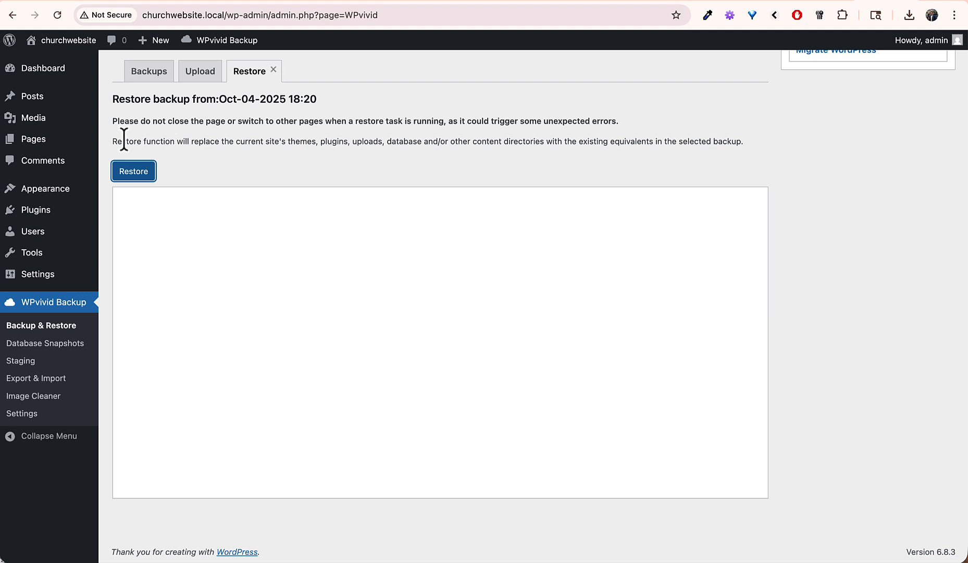
pyautogui.moveTo(166, 142); pyautogui.dragTo(483, 148)
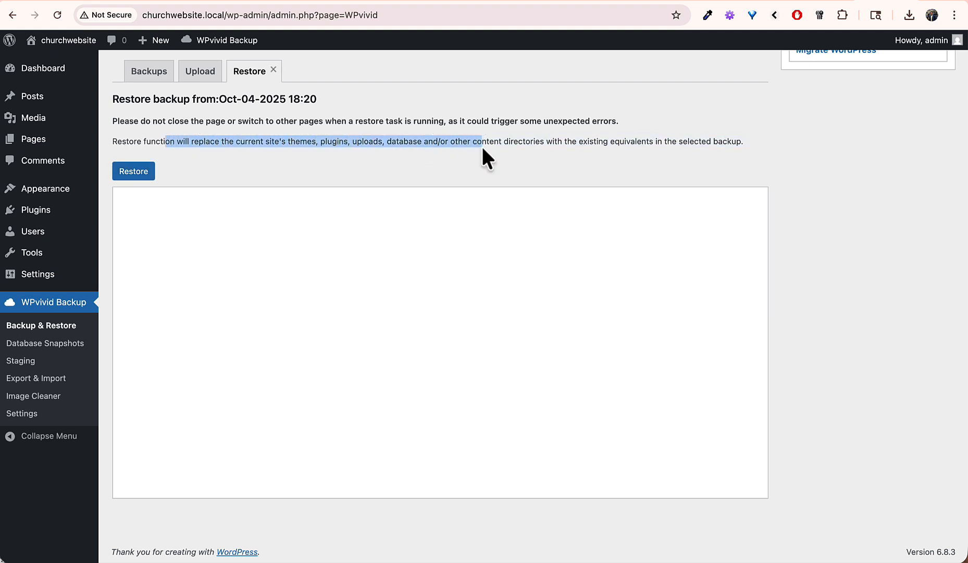
pyautogui.click(482, 149)
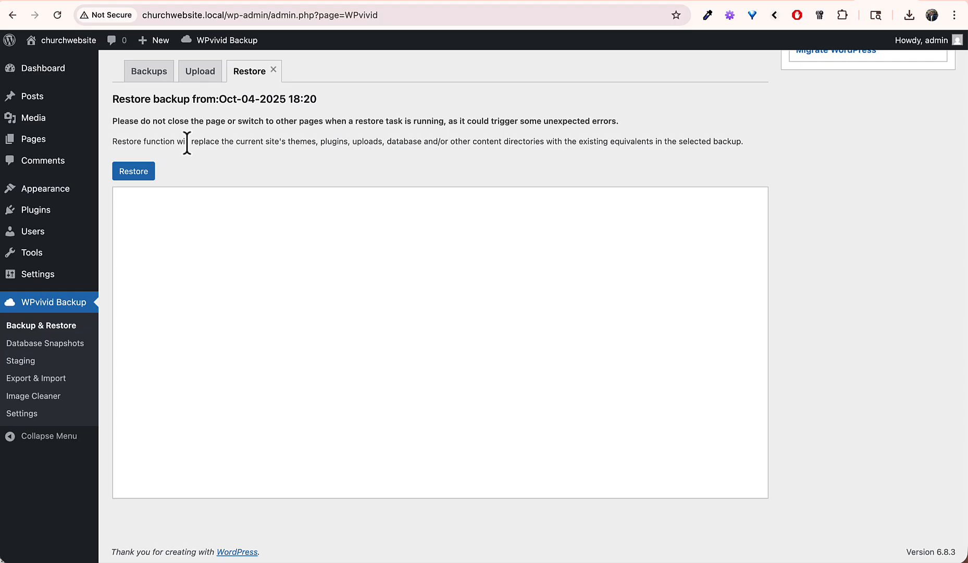
# Step: Run the restore of the Oct-04-2025 18:20 backup to 100% and dismiss the success alert
pyautogui.click(143, 168)
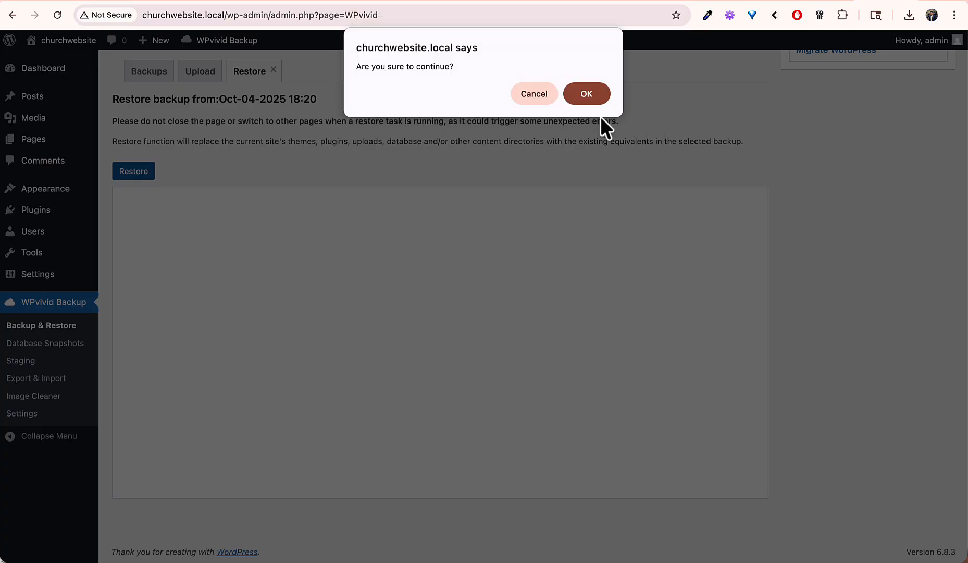
pyautogui.click(585, 97)
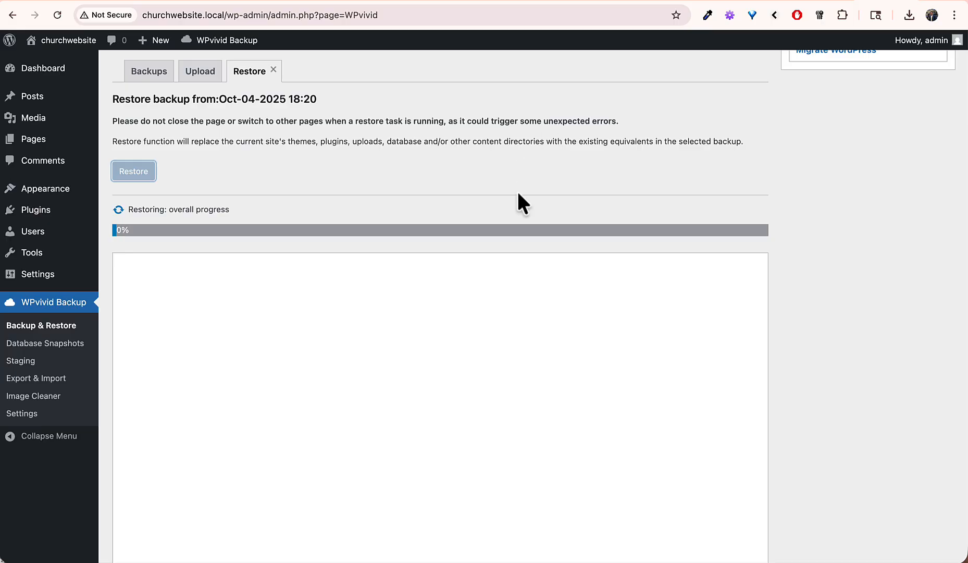
pyautogui.scroll(-1, 518, 192)
pyautogui.scroll(-1, 521, 217)
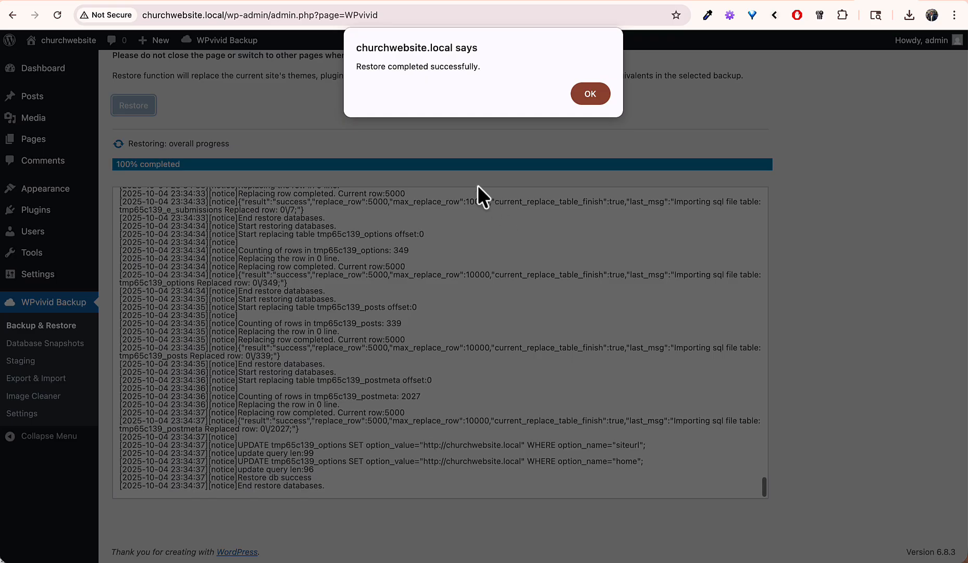
pyautogui.click(589, 93)
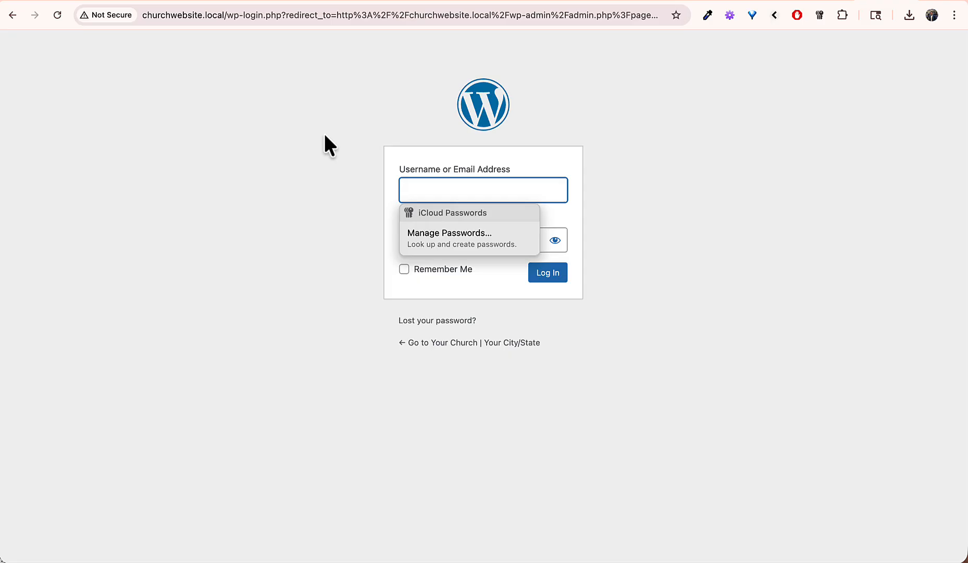
# Step: Log in to the WordPress dashboard with the administrator username and password
pyautogui.write('churchadmin')
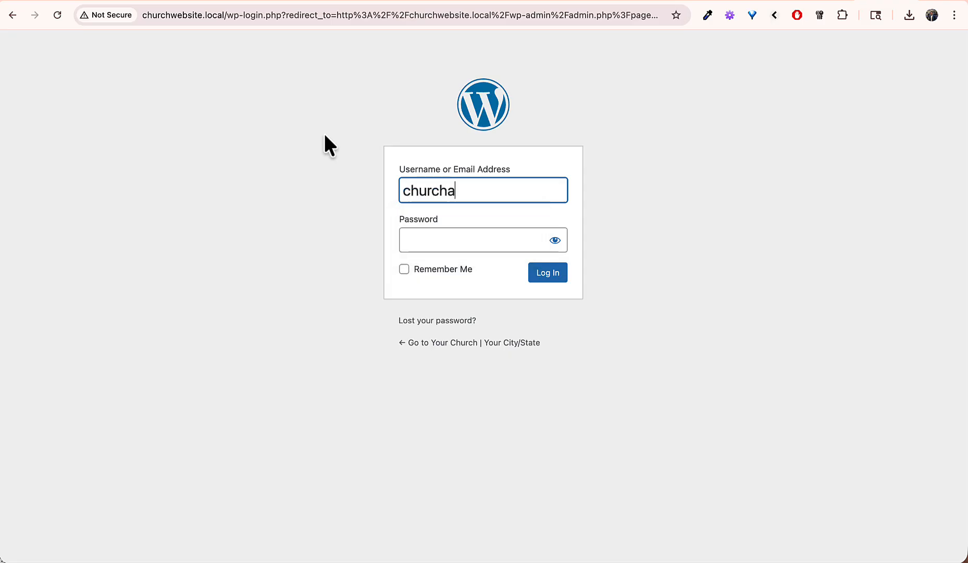
pyautogui.press('Tab')
pyautogui.write('•••••••••••')
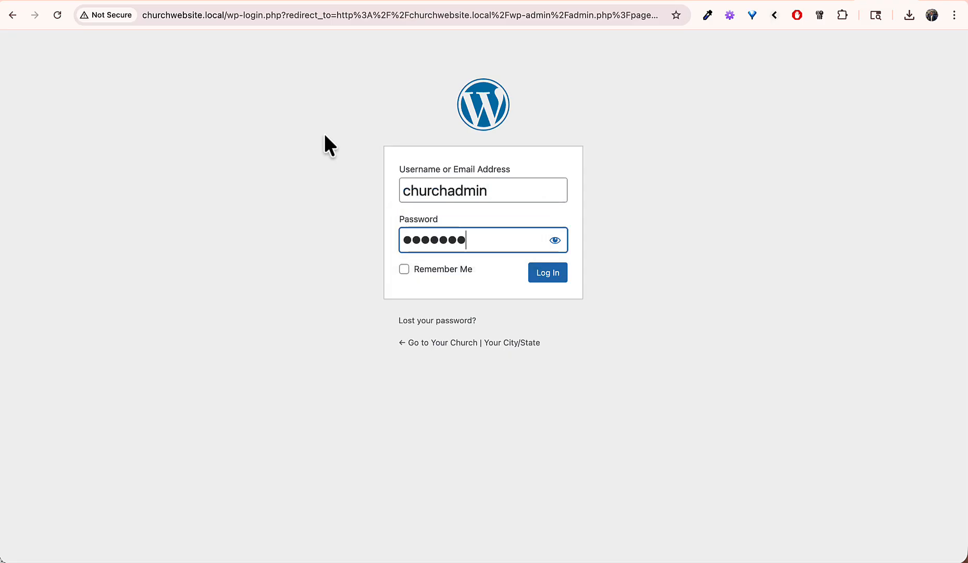
pyautogui.click(556, 240)
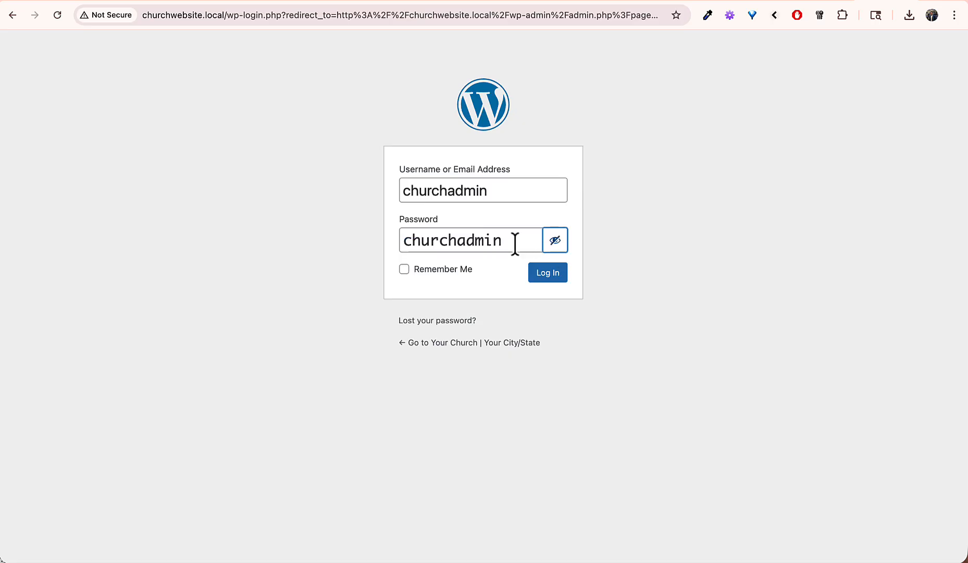
pyautogui.click(554, 272)
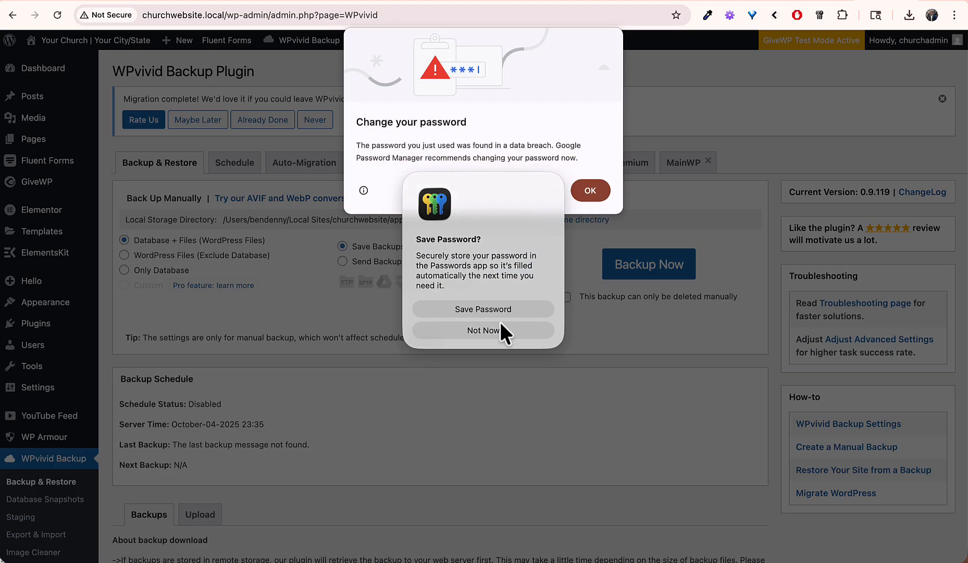
# Step: Dismiss the browser's password prompts and open the administrator's profile from All Users
pyautogui.click(484, 330)
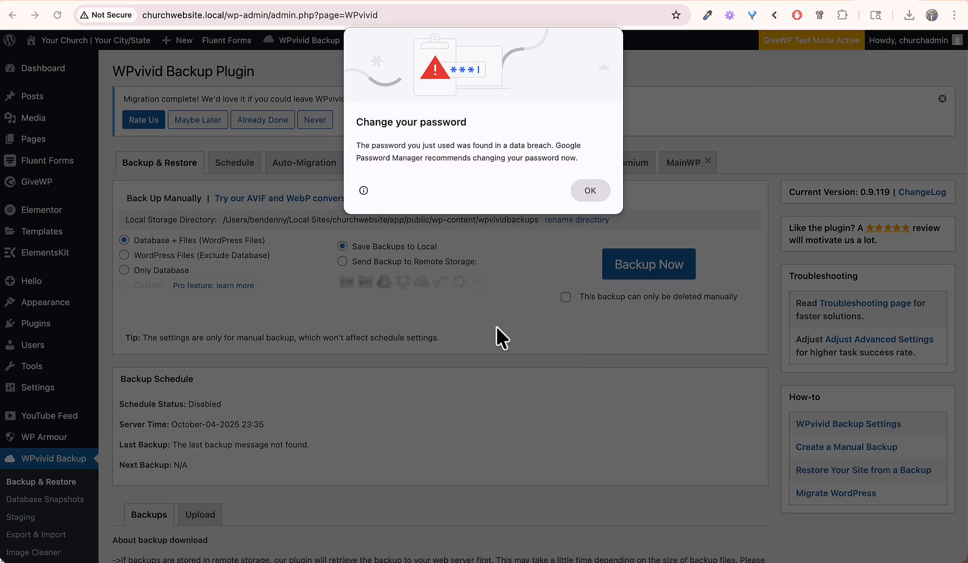
pyautogui.click(593, 190)
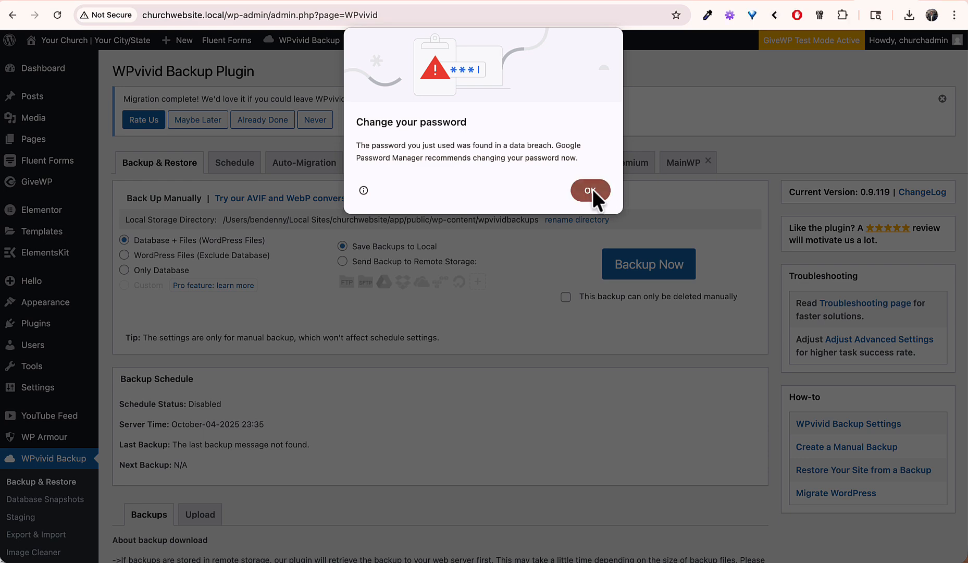
pyautogui.click(591, 190)
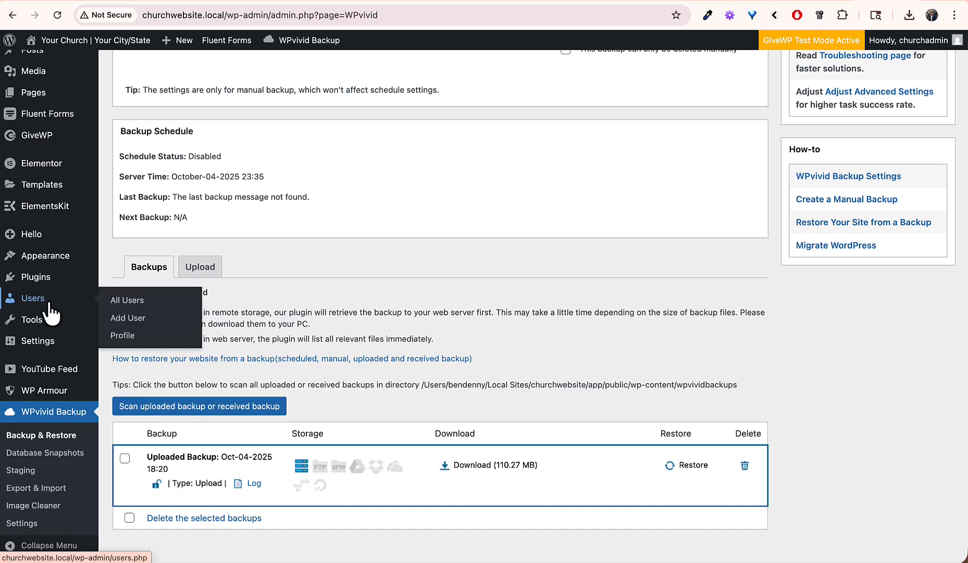
pyautogui.click(29, 299)
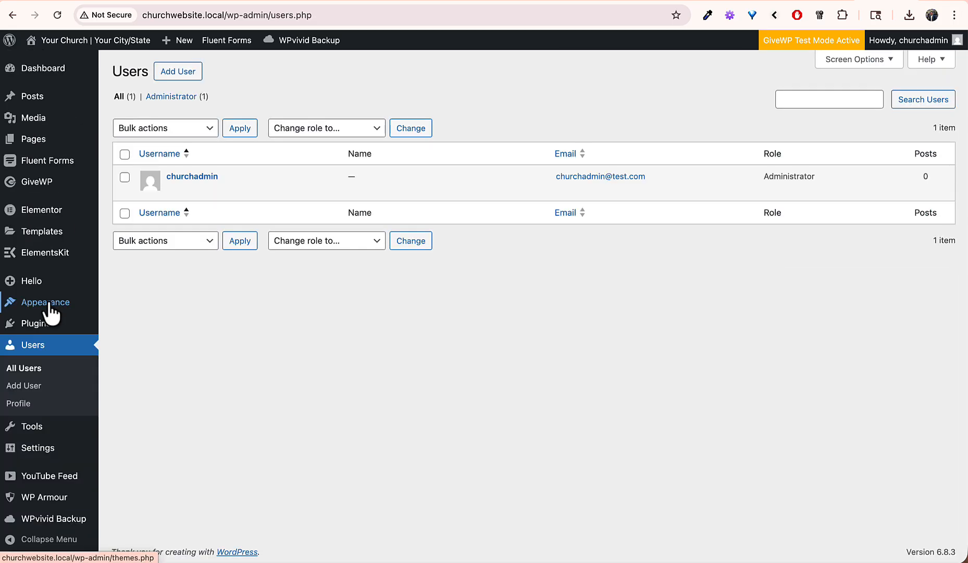
pyautogui.click(202, 176)
# Step: Generate a new strong password for the administrator, copy it, and update the profile
pyautogui.scroll(-15, 216, 339)
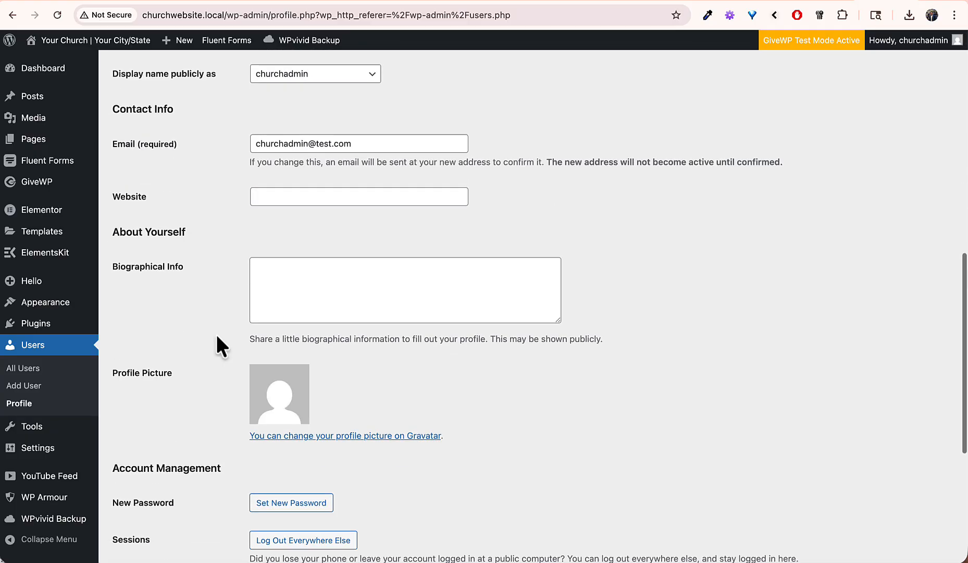
pyautogui.click(276, 338)
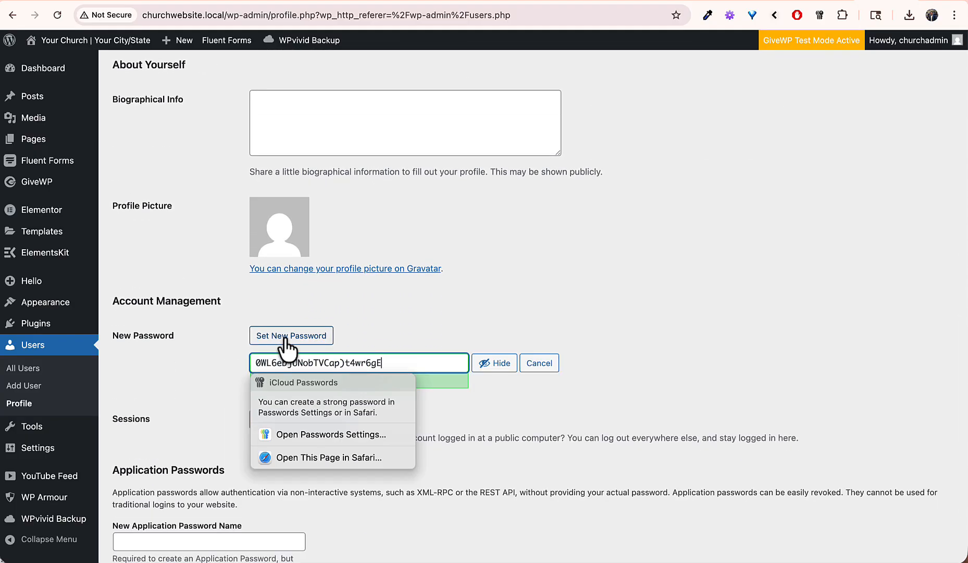
pyautogui.tripleClick(396, 361)
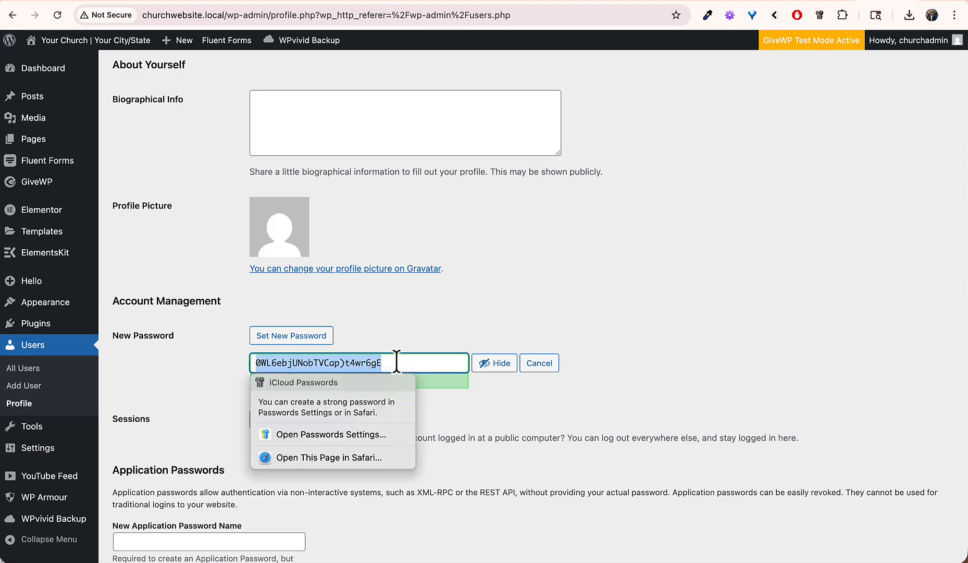
pyautogui.press('super+Tab')
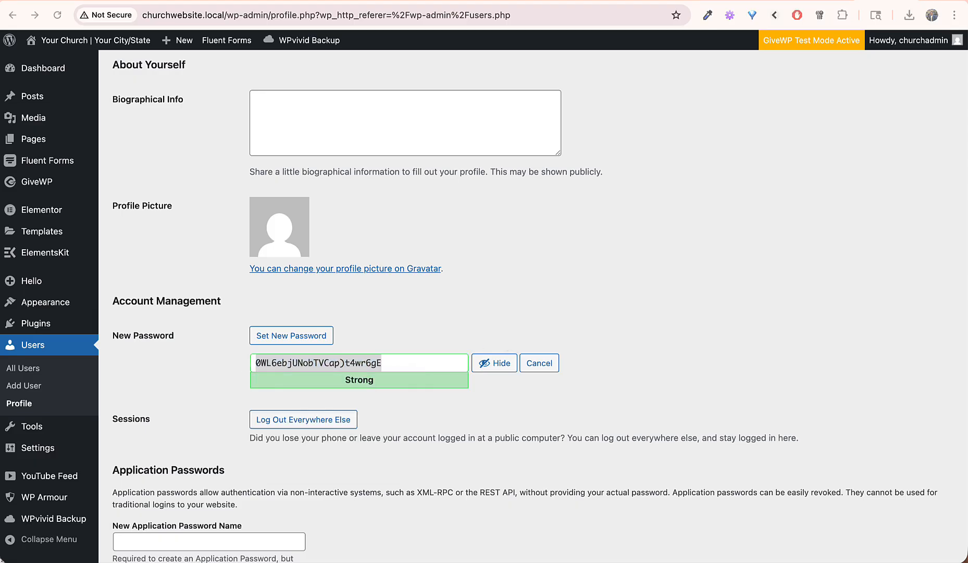
pyautogui.click(534, 311)
pyautogui.scroll(-3, 534, 311)
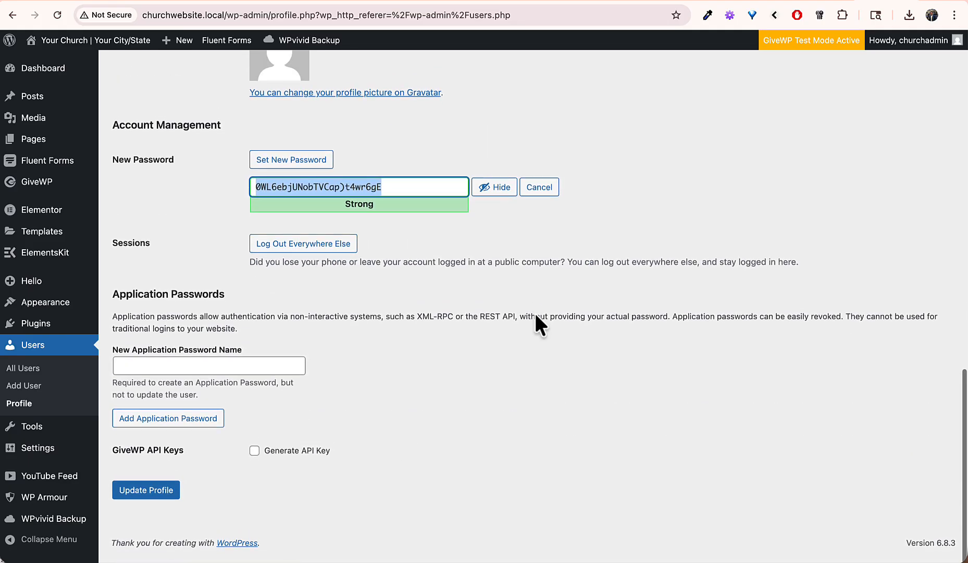
pyautogui.click(149, 501)
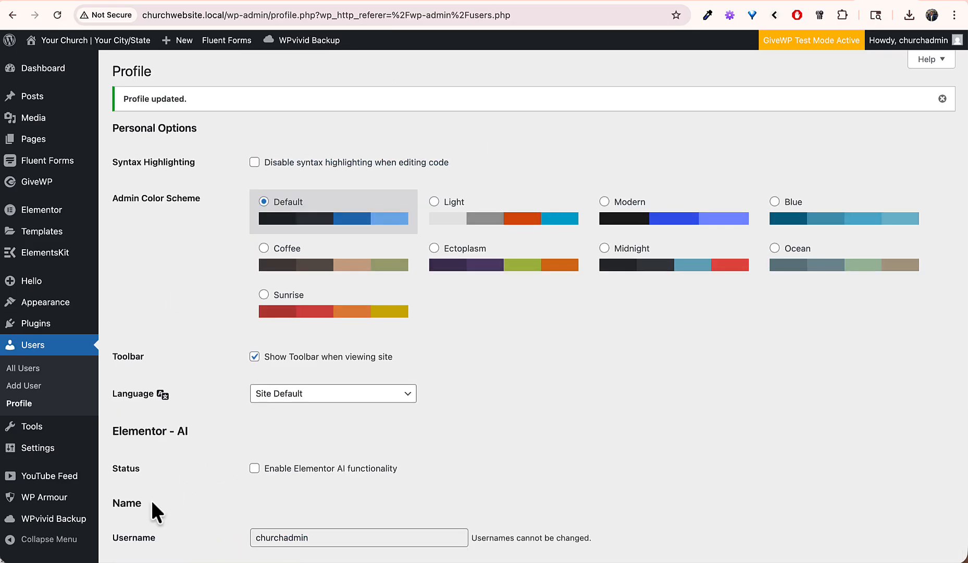
# Step: Replace the account's Email field with the new address and update the profile
pyautogui.scroll(-5, 150, 499)
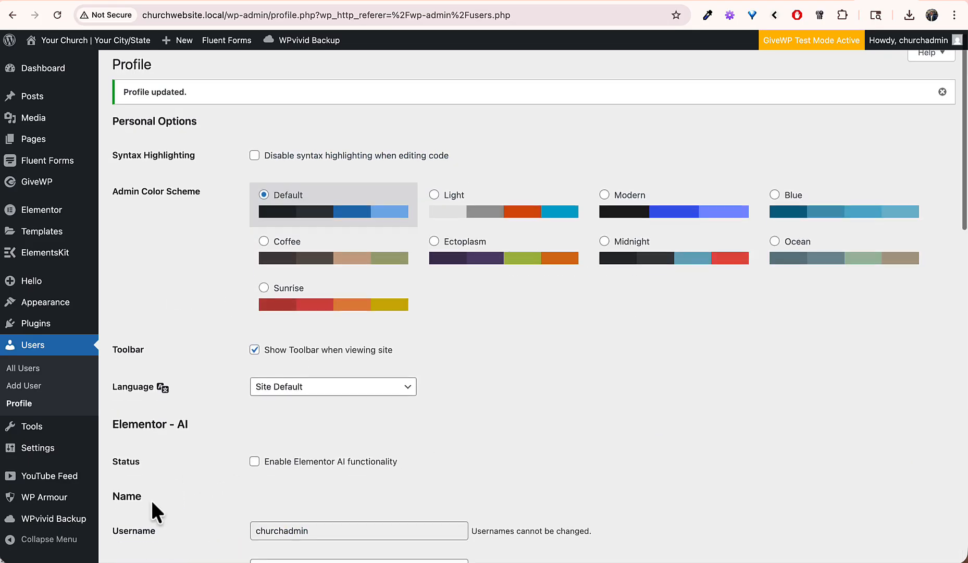
pyautogui.doubleClick(308, 316)
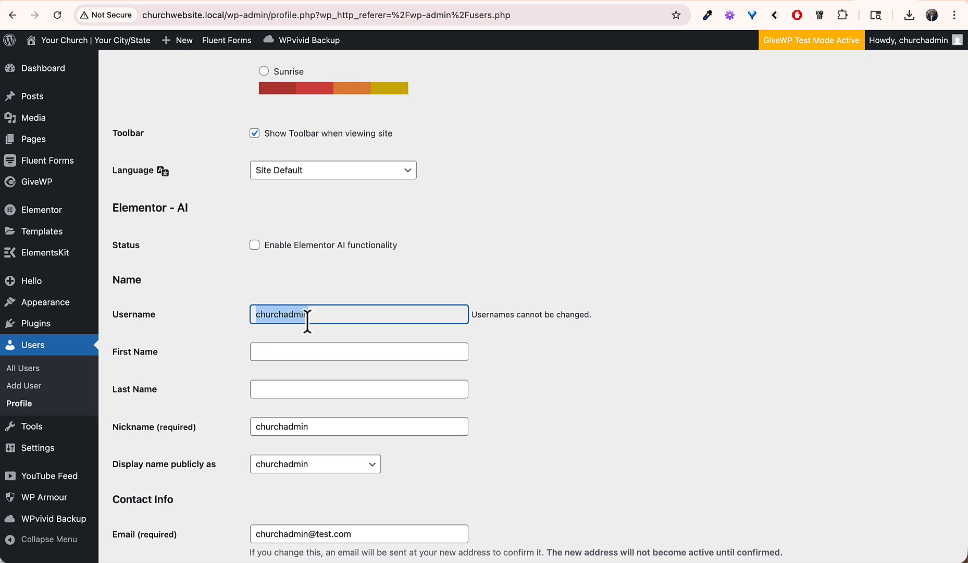
pyautogui.click(308, 315)
pyautogui.scroll(-1, 267, 433)
pyautogui.scroll(-5, 267, 433)
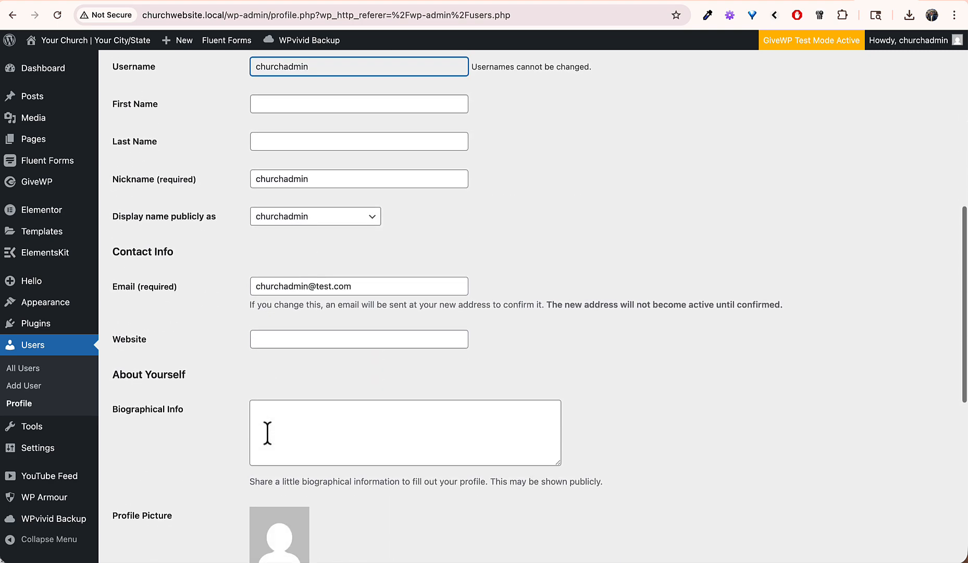
pyautogui.tripleClick(374, 286)
pyautogui.press('BackSpace')
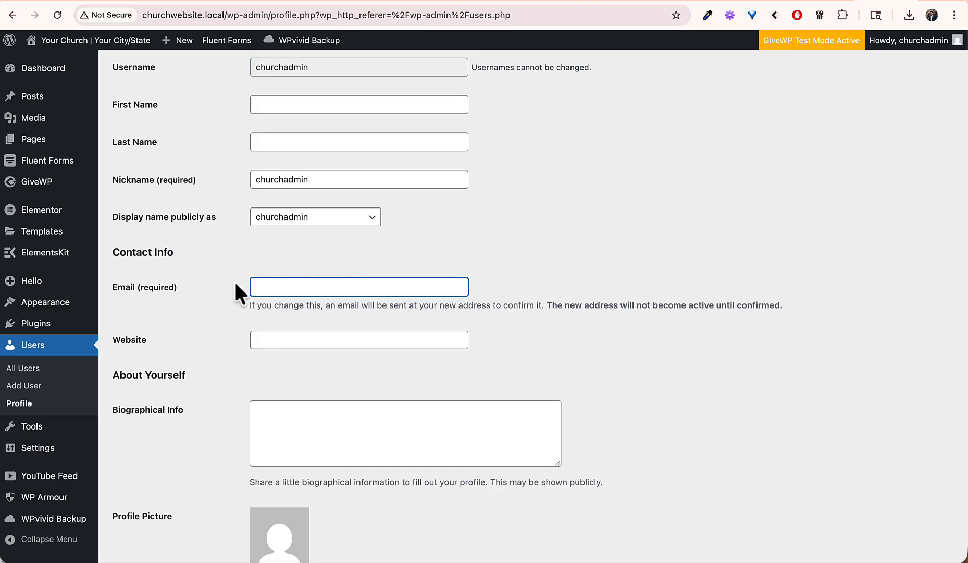
pyautogui.press('super+v')
pyautogui.scroll(-10, 211, 319)
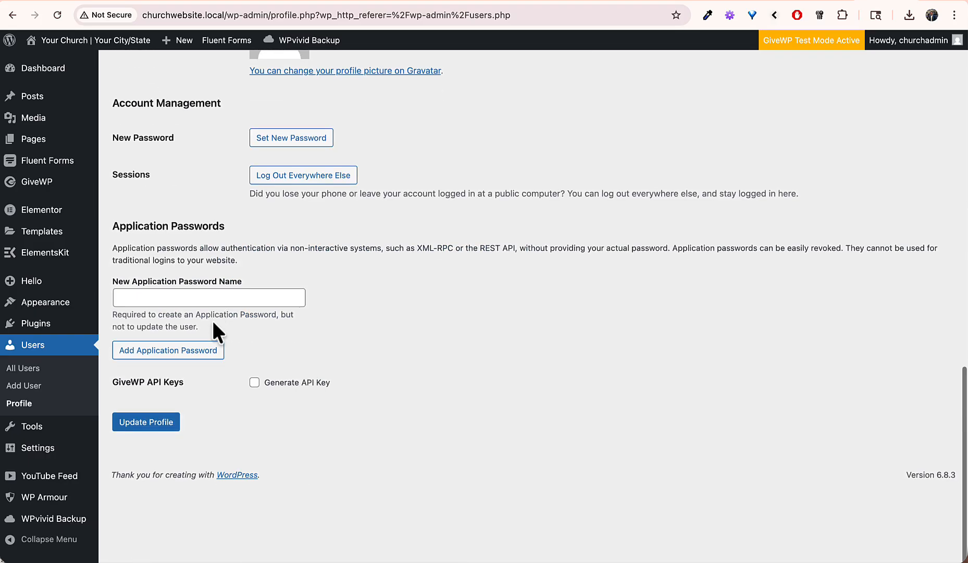
pyautogui.click(136, 499)
# Step: Open Mailpit's Email Change Request message and follow its profile.php link to confirm the new email
pyautogui.scroll(-7, 367, 397)
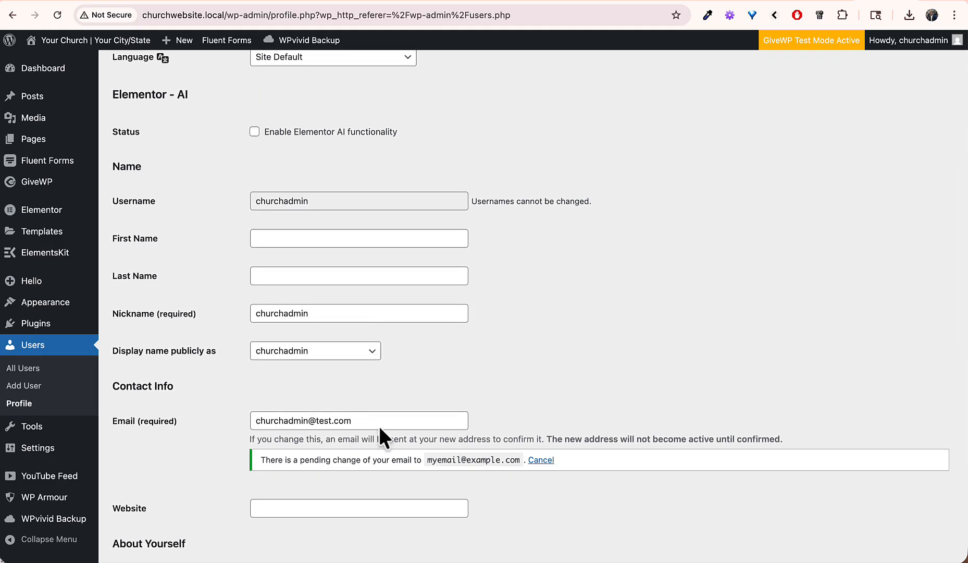
pyautogui.scroll(7, 385, 459)
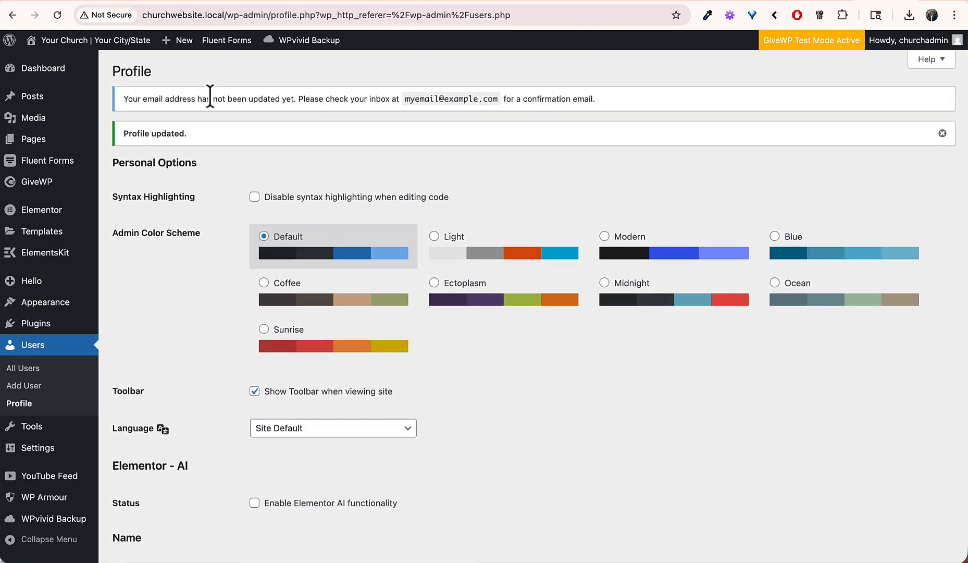
pyautogui.moveTo(211, 99); pyautogui.dragTo(320, 103)
pyautogui.click(384, 99)
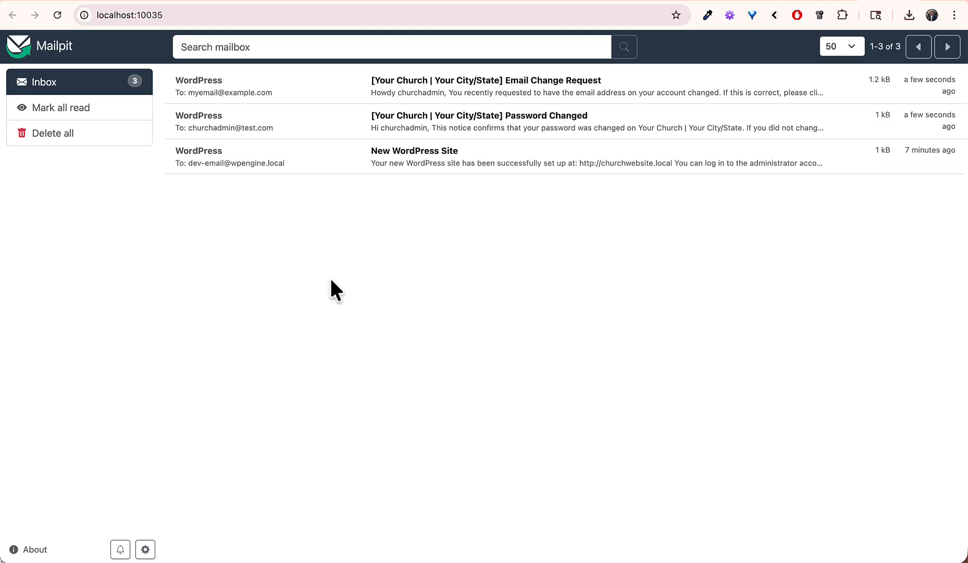
pyautogui.click(535, 91)
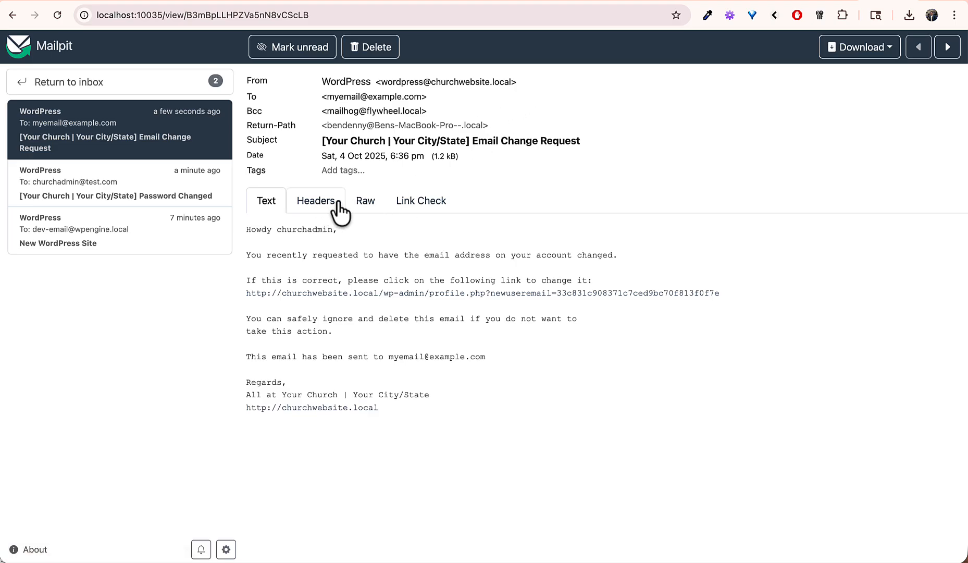
pyautogui.moveTo(292, 258); pyautogui.dragTo(419, 268)
pyautogui.click(419, 269)
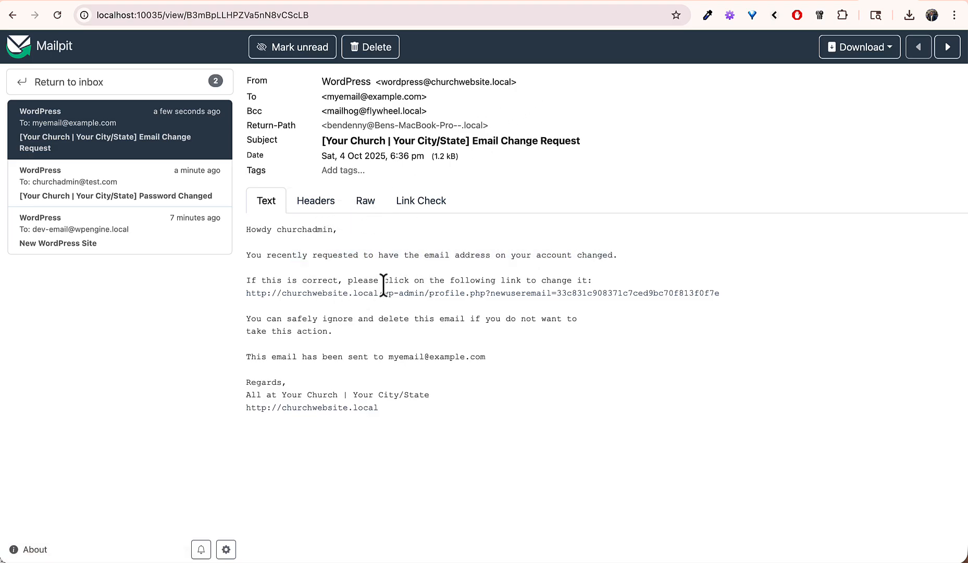
pyautogui.click(420, 294)
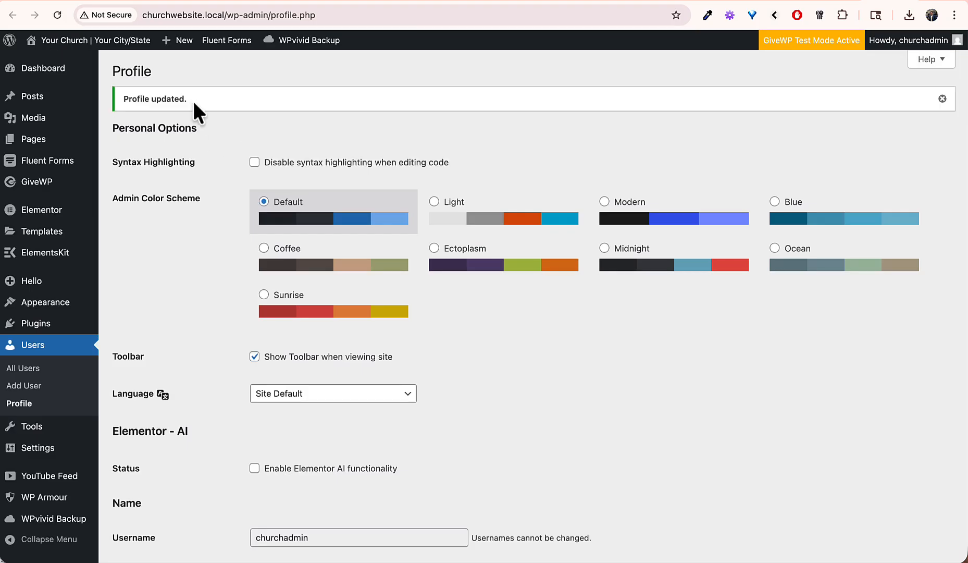
pyautogui.scroll(-9, 196, 109)
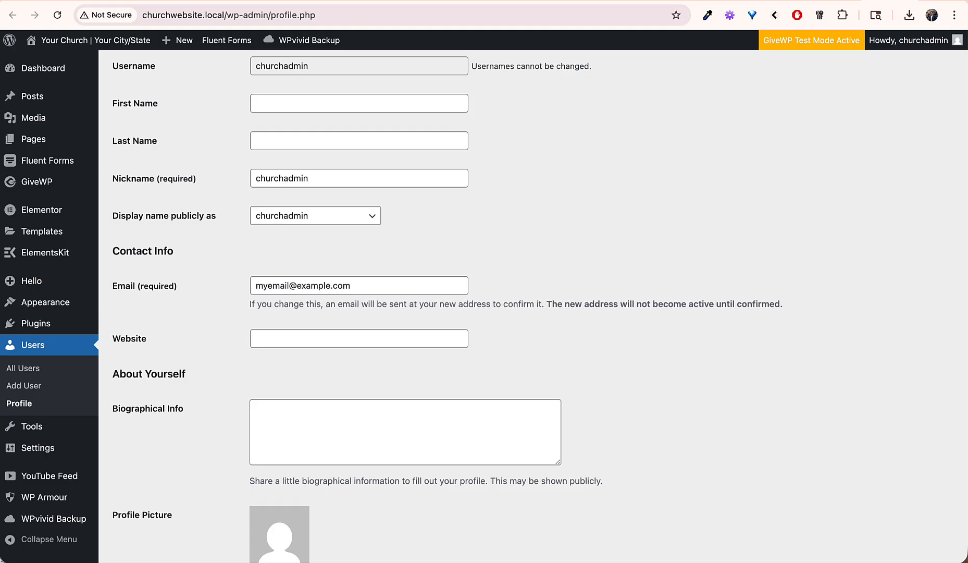
pyautogui.scroll(-1, 141, 376)
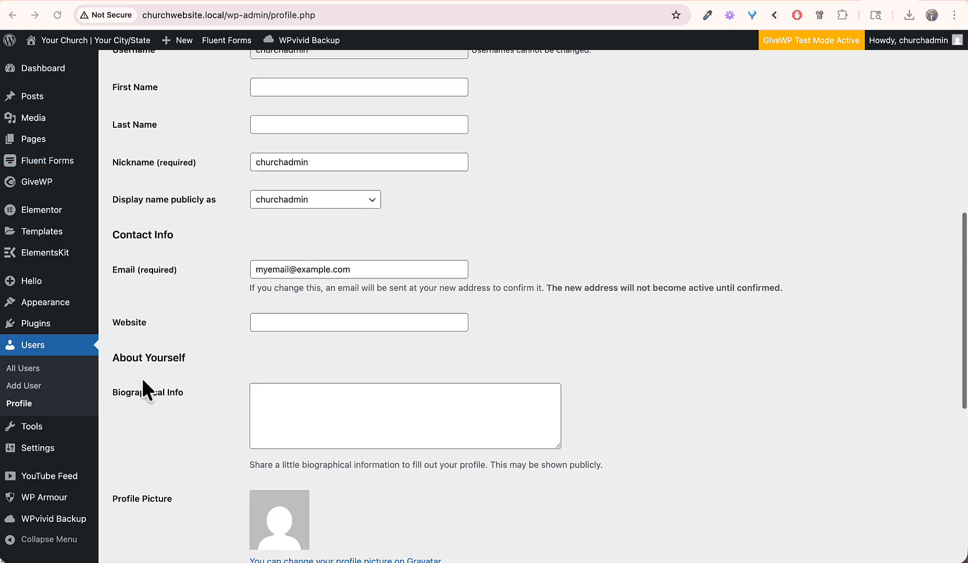
# Step: Change the Site Title in General Settings to 'First Baptist | Dallas TX'
pyautogui.moveTo(77, 448)
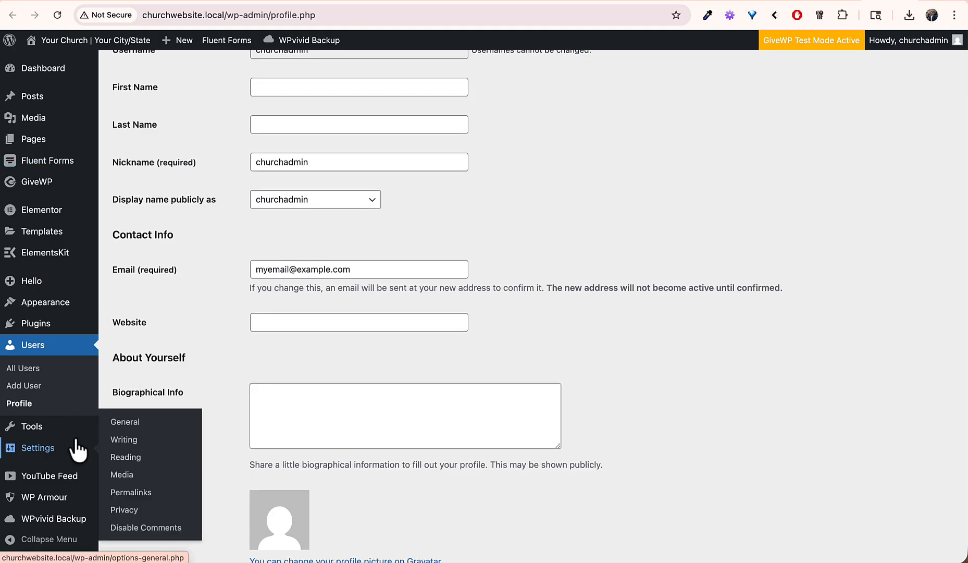
pyautogui.click(125, 422)
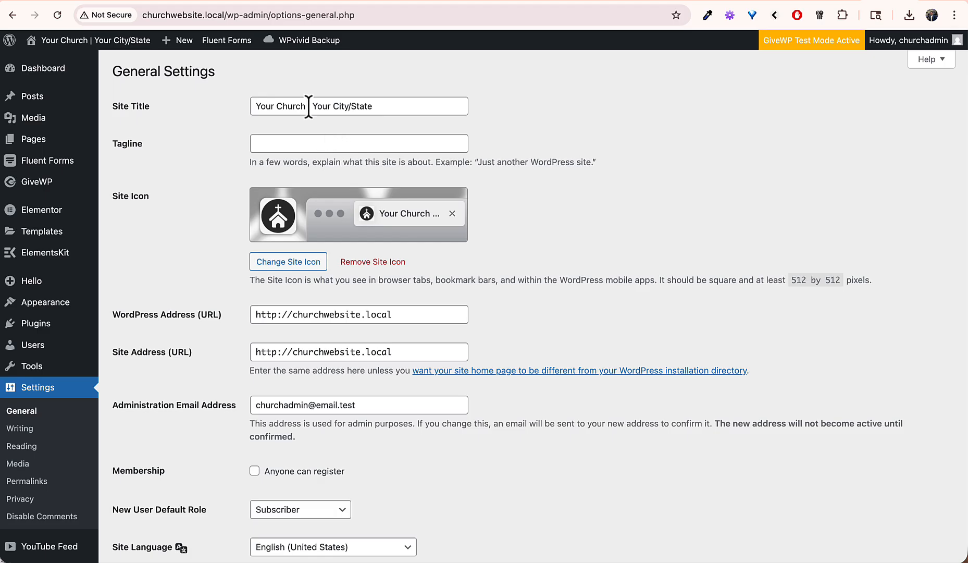
pyautogui.moveTo(308, 106); pyautogui.dragTo(249, 105)
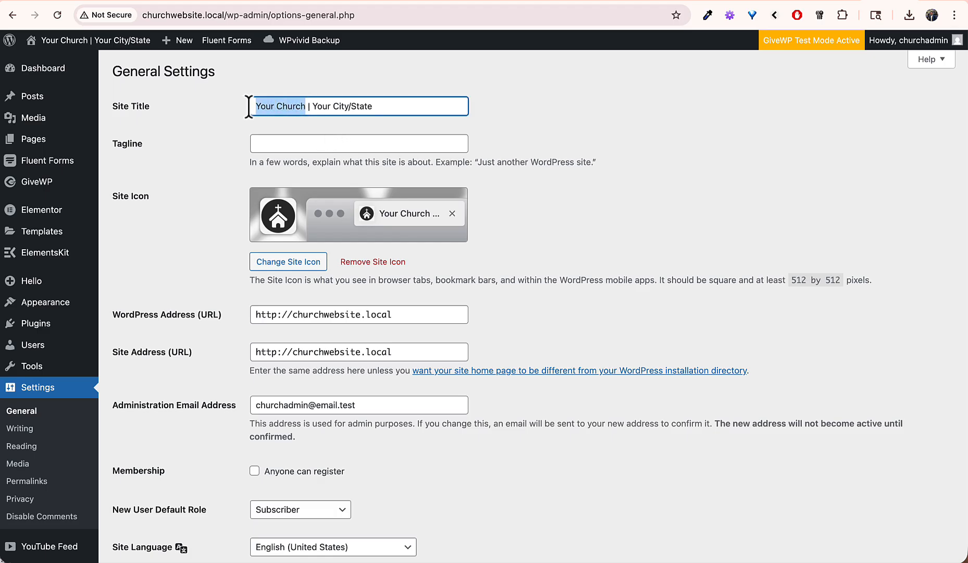
pyautogui.write('First Bapt')
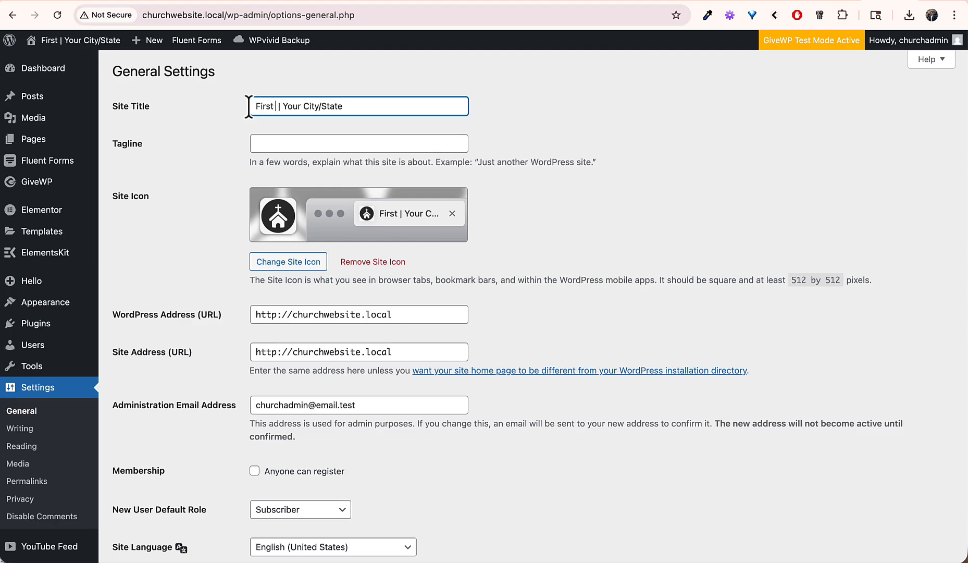
pyautogui.write('ist')
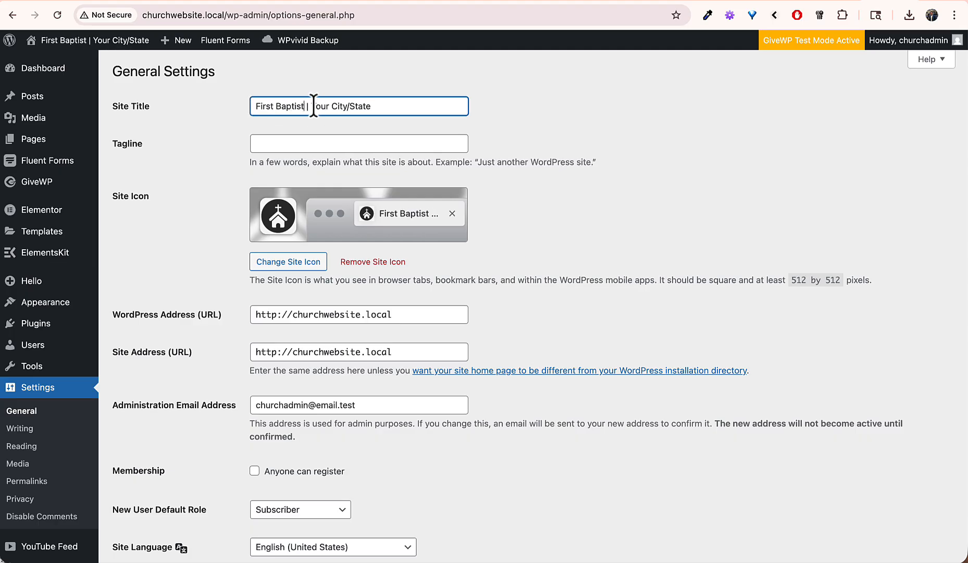
pyautogui.moveTo(311, 106); pyautogui.dragTo(375, 109)
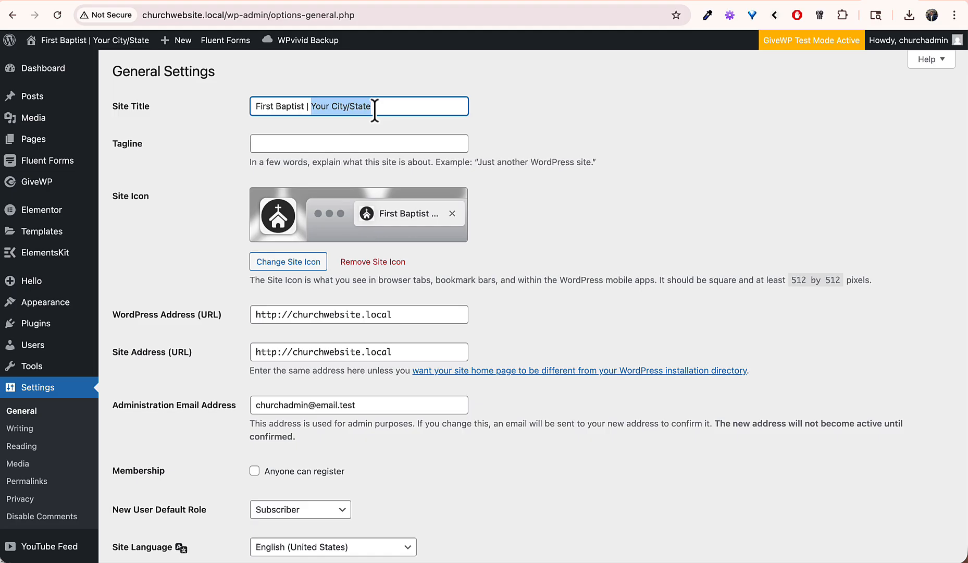
pyautogui.write('Dallas TX')
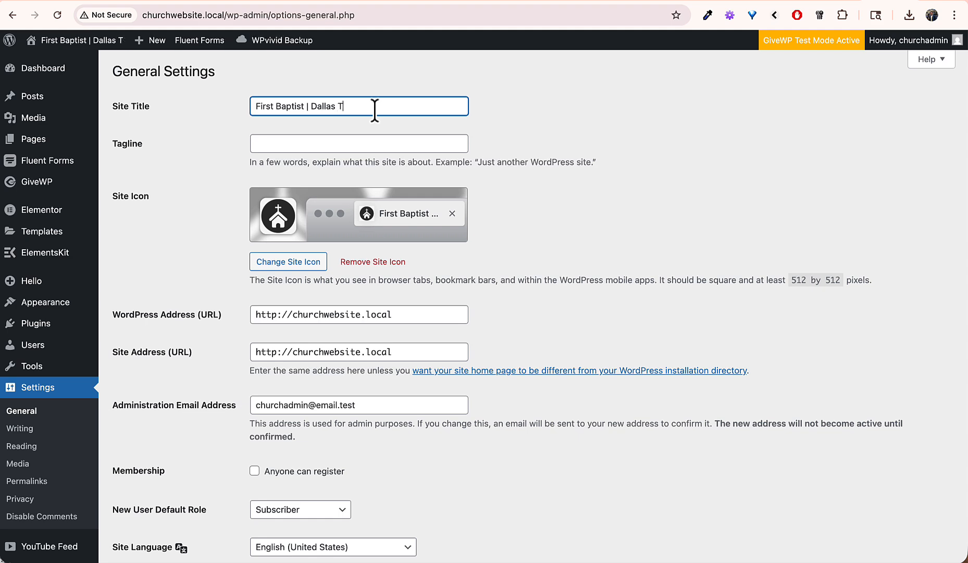
pyautogui.click(552, 120)
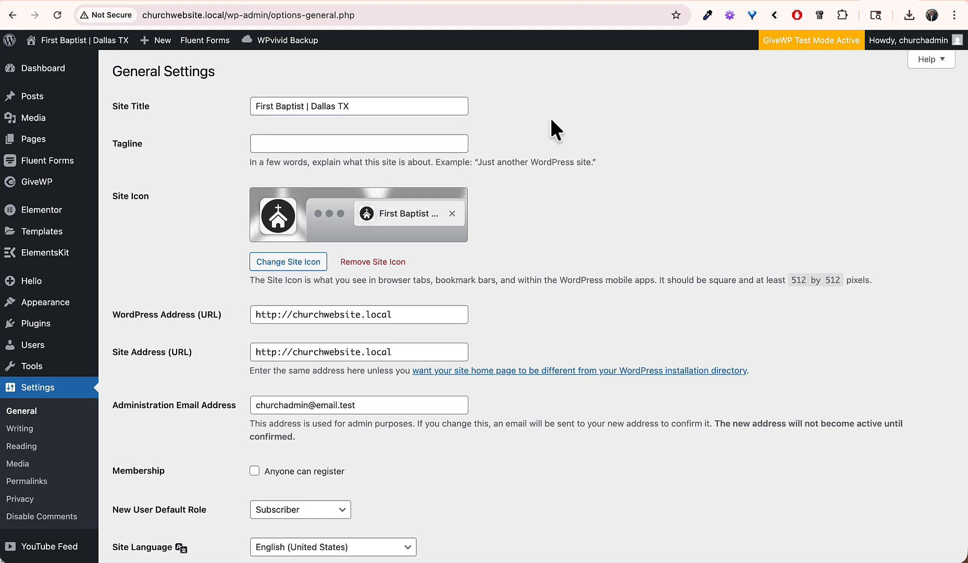
# Step: Replace the Administration Email Address with the new address and save the settings
pyautogui.scroll(-5, 552, 123)
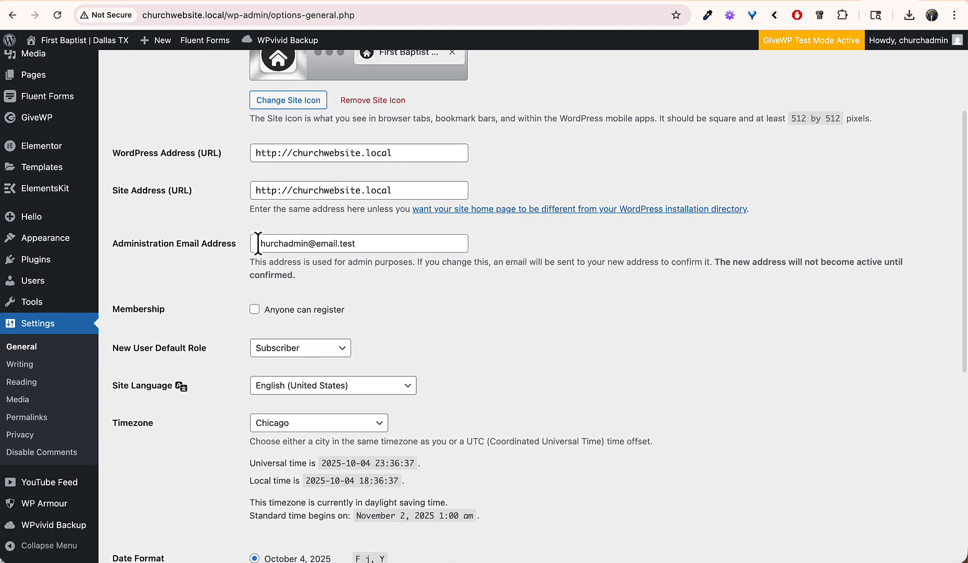
pyautogui.moveTo(255, 243); pyautogui.dragTo(363, 249)
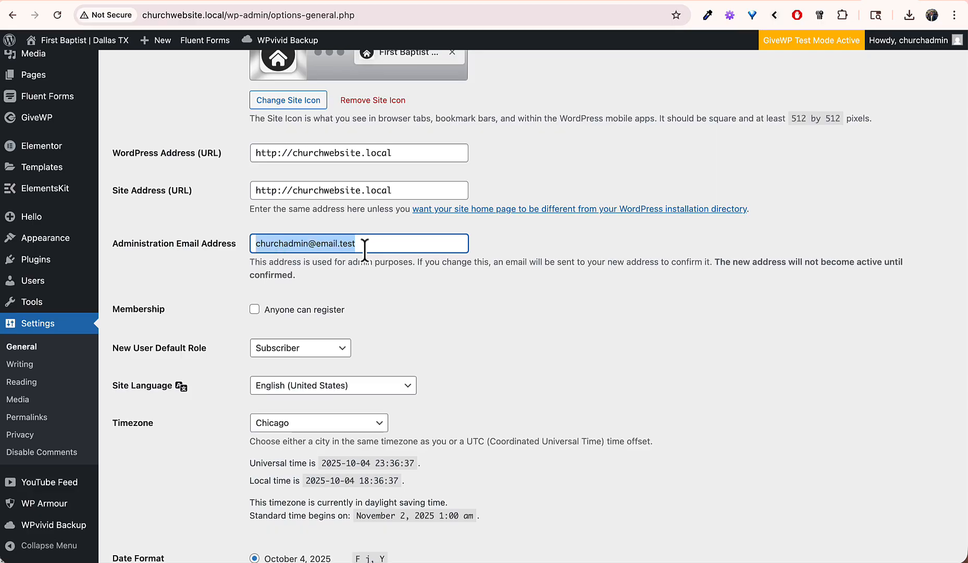
pyautogui.write('myemail@')
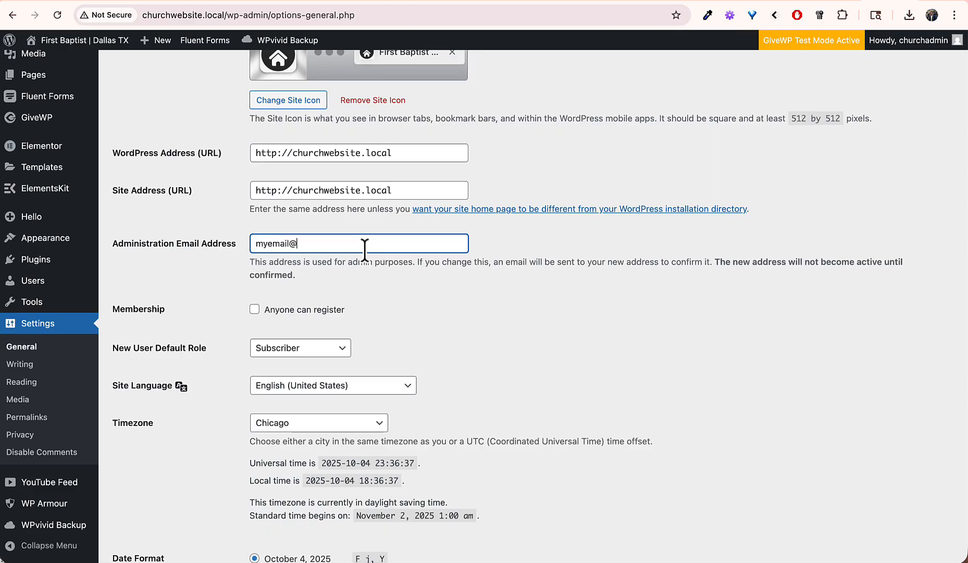
pyautogui.write('example.com')
pyautogui.click(500, 305)
pyautogui.scroll(-4, 499, 307)
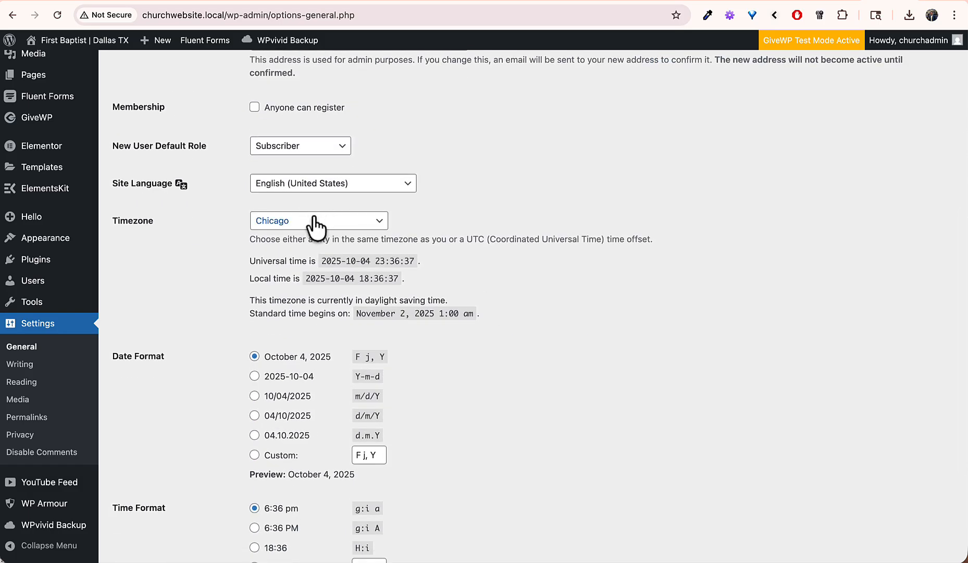
pyautogui.scroll(-4, 283, 320)
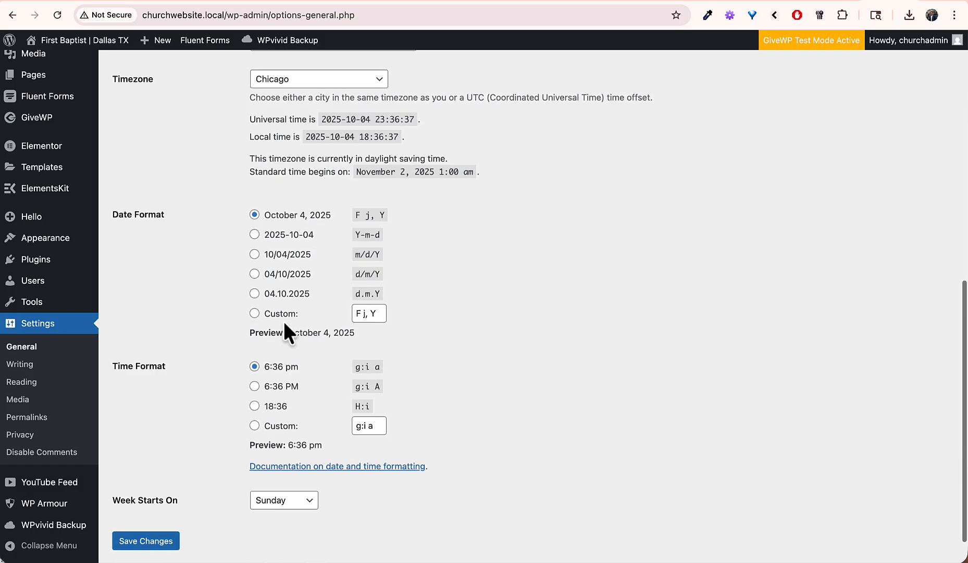
pyautogui.click(152, 501)
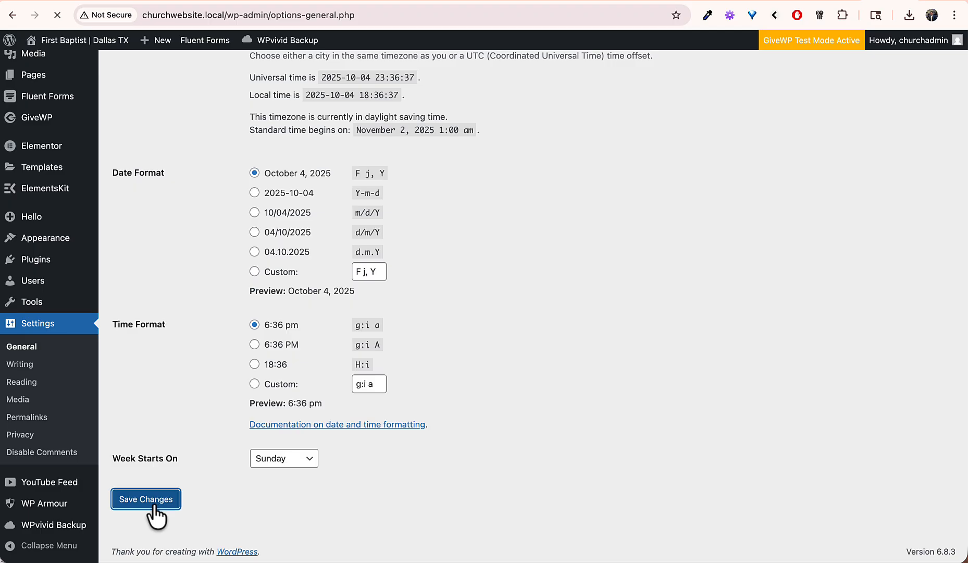
pyautogui.scroll(-1, 156, 505)
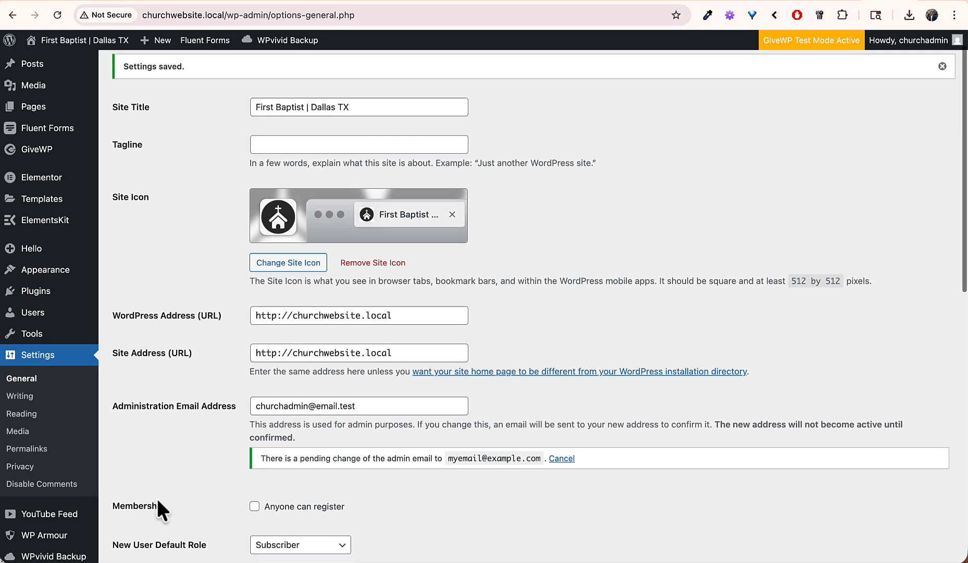
# Step: Confirm the admin email change through the link in Mailpit's 'New Admin Email Address' message
pyautogui.click(842, 2)
pyautogui.click(46, 124)
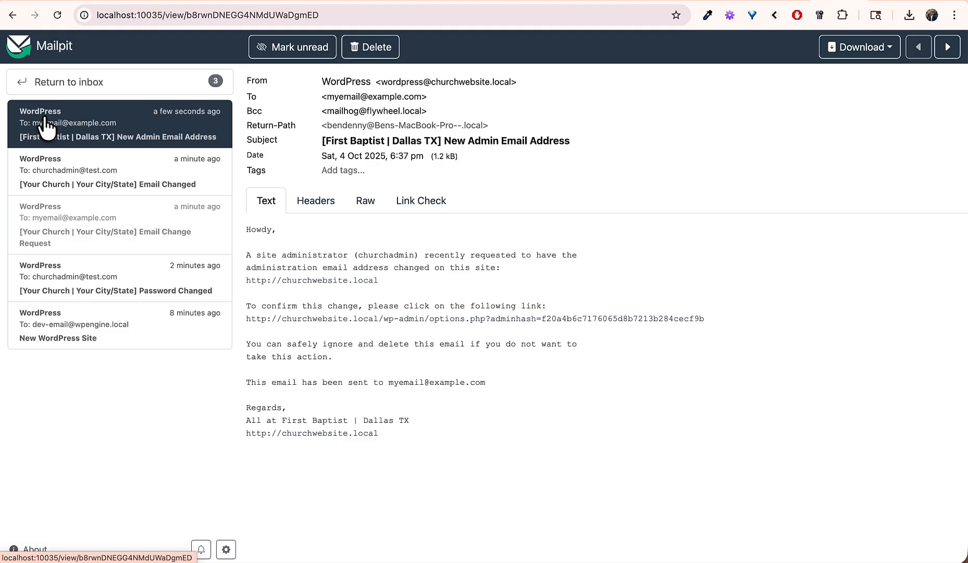
pyautogui.click(348, 321)
pyautogui.scroll(-1, 296, 339)
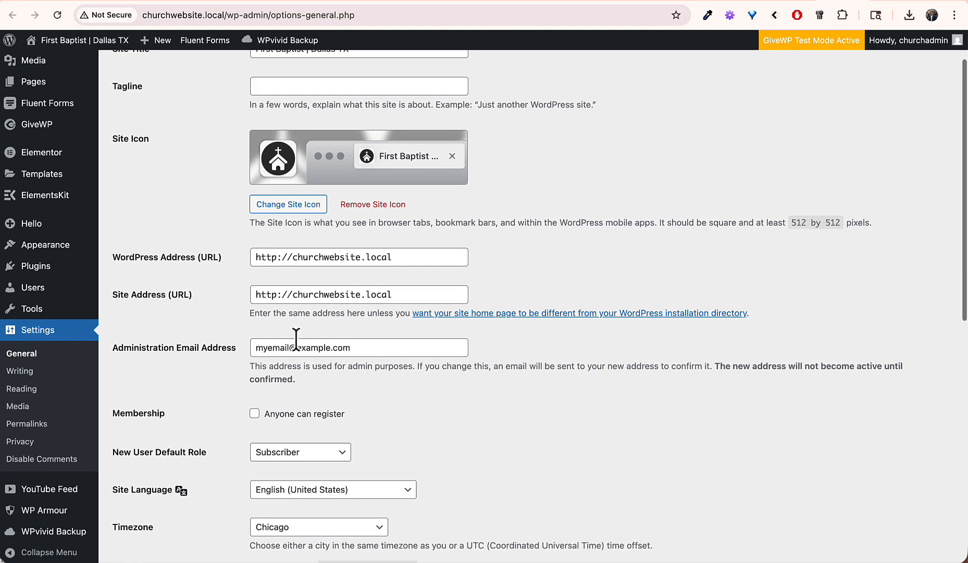
pyautogui.scroll(2, 297, 344)
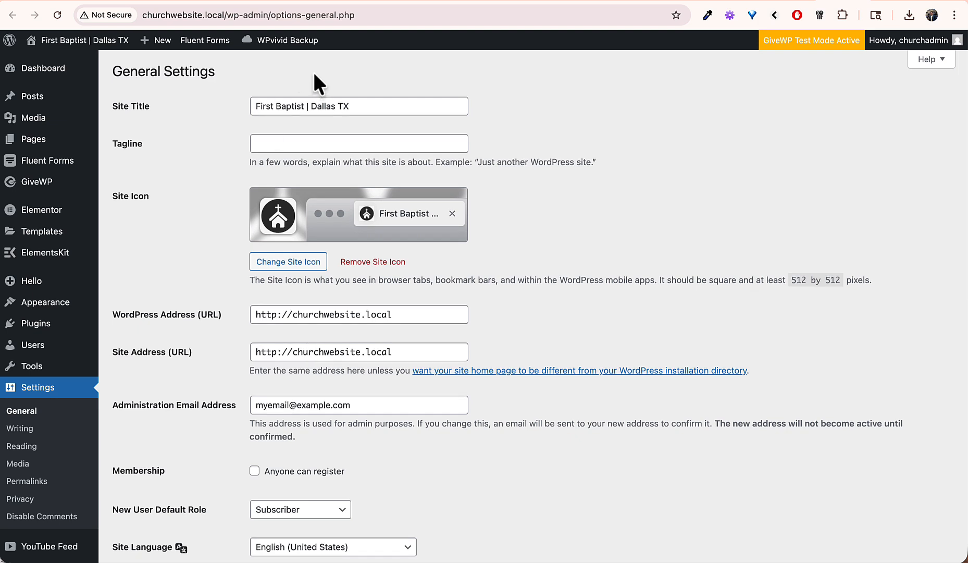
# Step: Visit the church site's public front page from the admin bar
pyautogui.moveTo(78, 39)
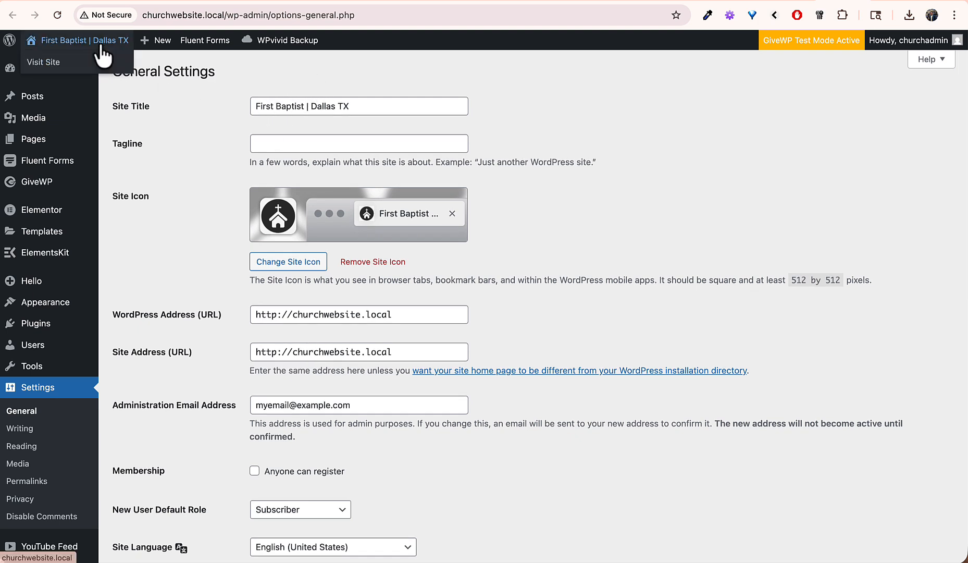
pyautogui.click(78, 40)
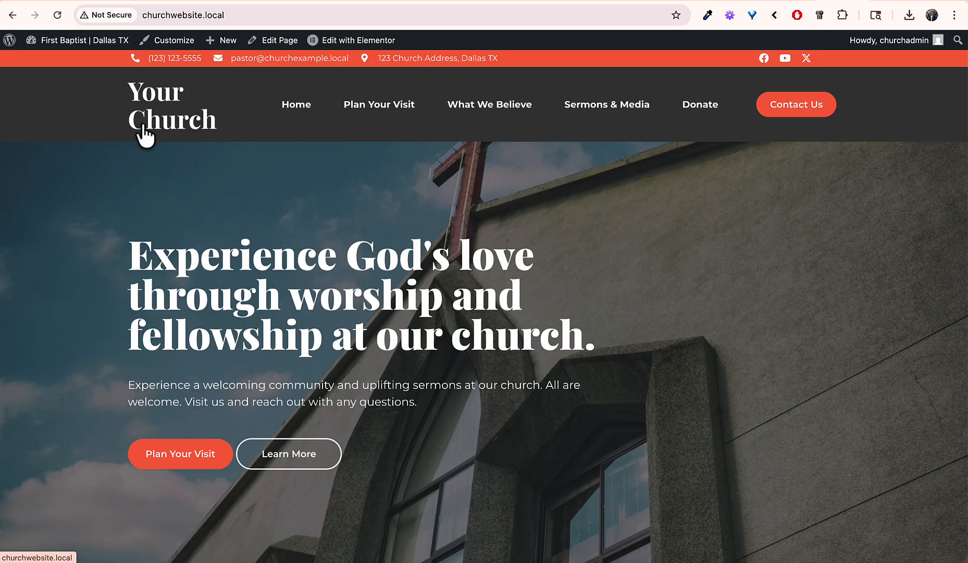
pyautogui.moveTo(339, 43)
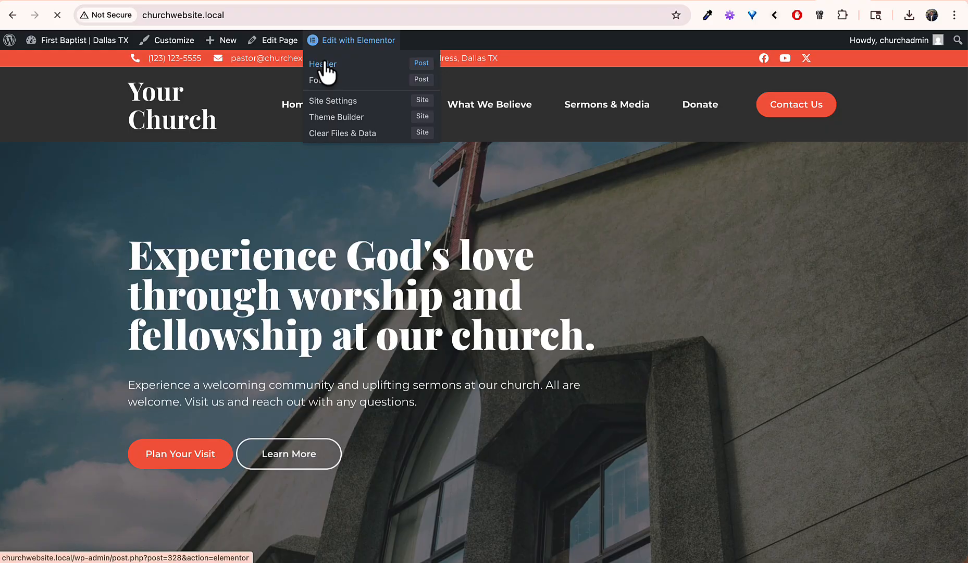
# Step: Open the Header template in Elementor and retitle its heading 'First Baptist Dallas'
pyautogui.click(324, 64)
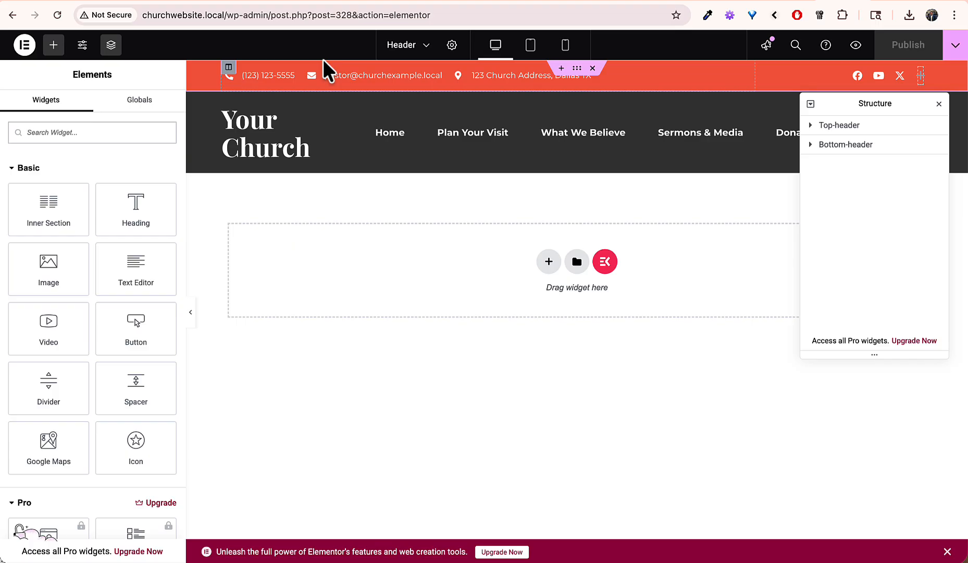
pyautogui.click(268, 132)
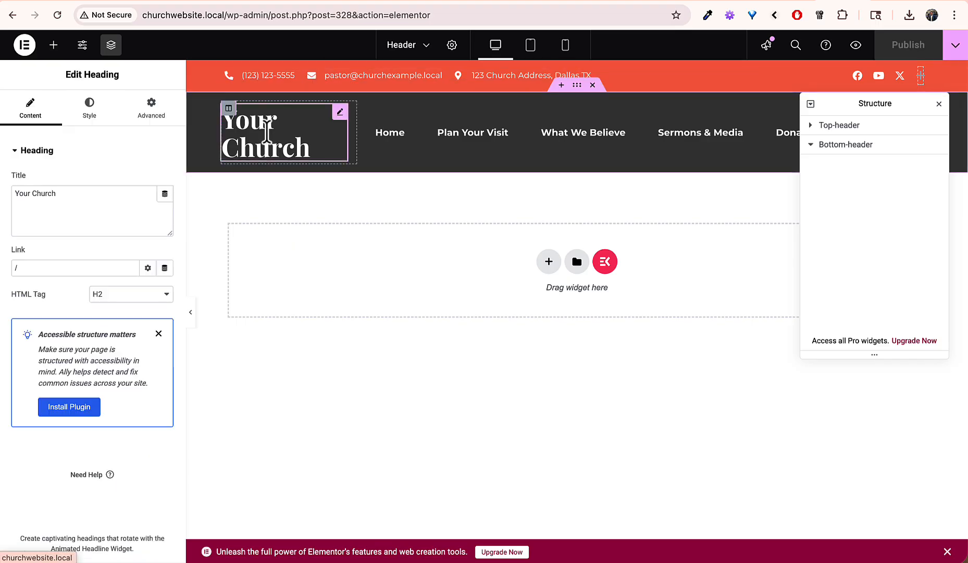
pyautogui.doubleClick(90, 194)
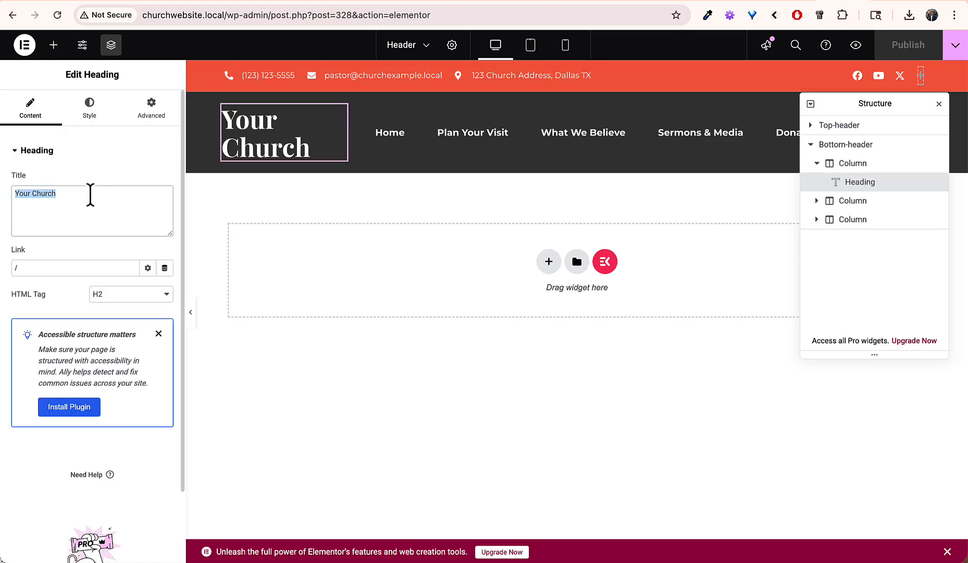
pyautogui.write('First Baptist')
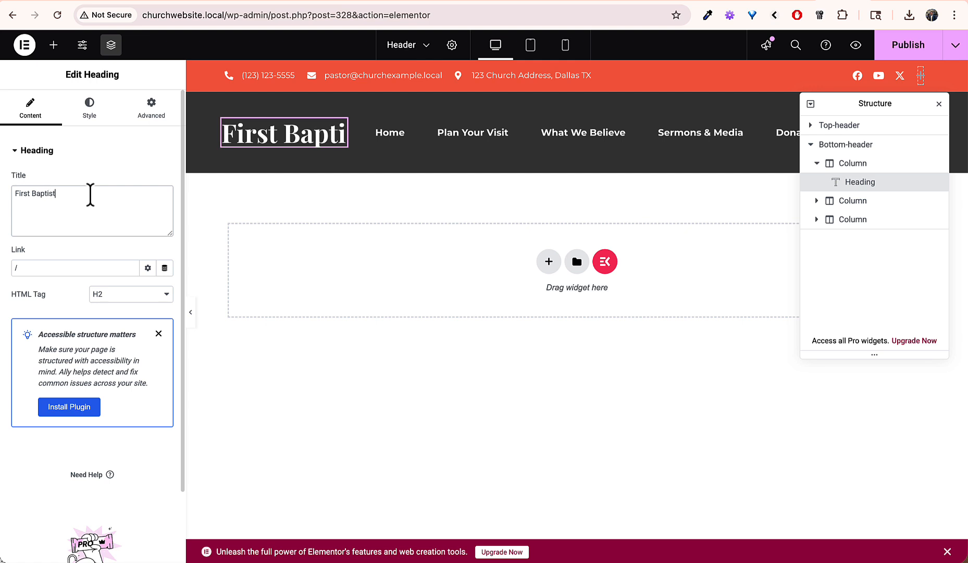
pyautogui.write(' Dalal')
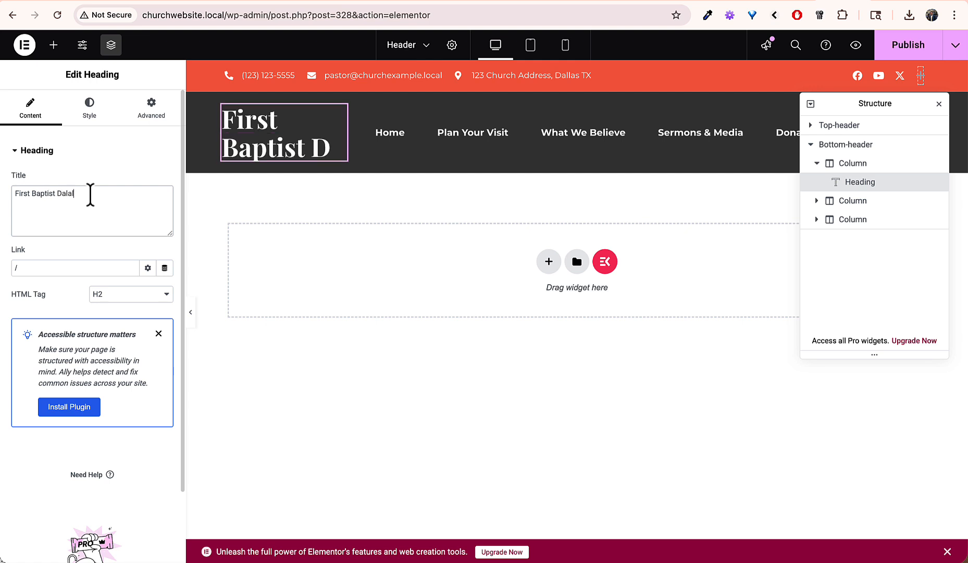
pyautogui.write('s')
pyautogui.write('llas')
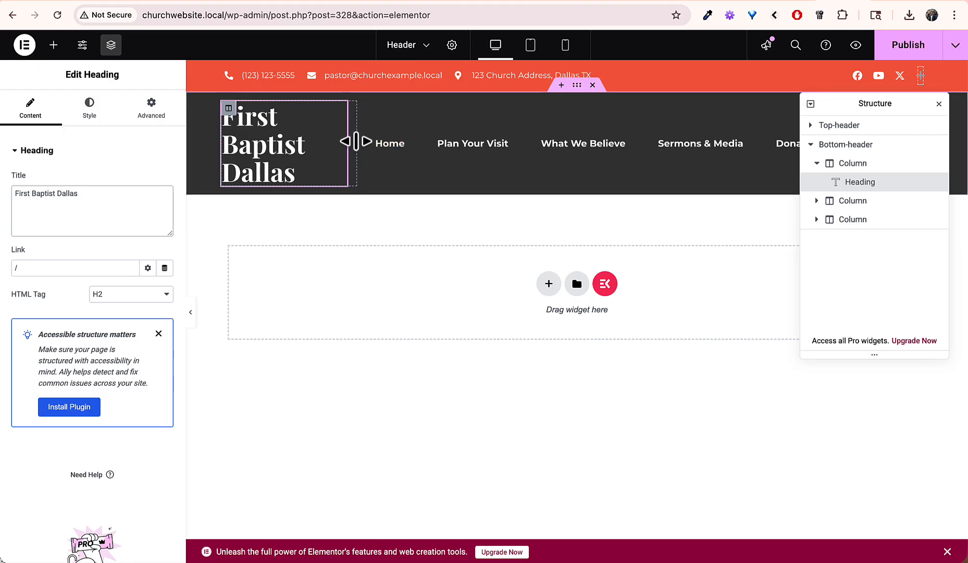
# Step: Widen the heading's column so 'First Baptist Dallas' fits on two lines
pyautogui.moveTo(359, 141); pyautogui.dragTo(388, 142)
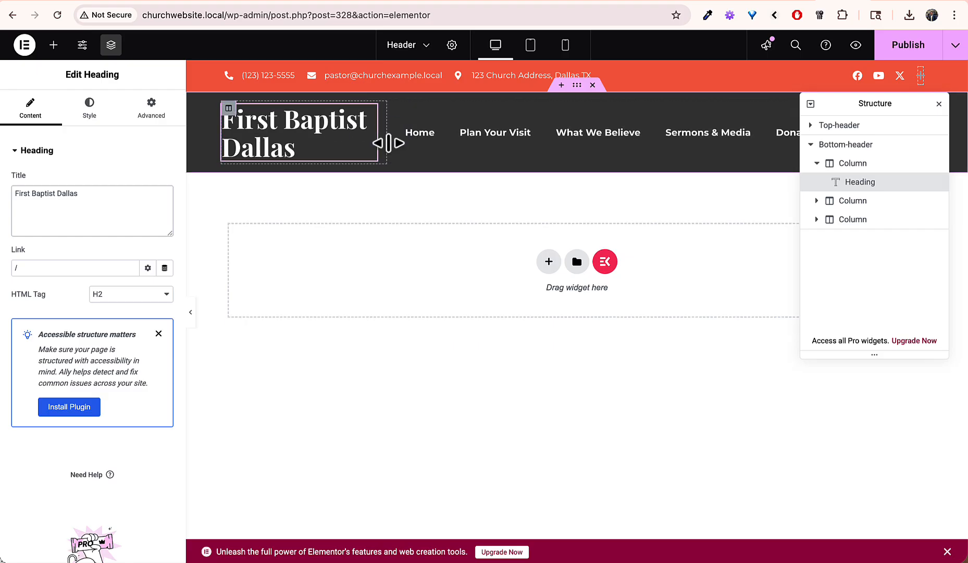
pyautogui.moveTo(914, 104); pyautogui.dragTo(916, 204)
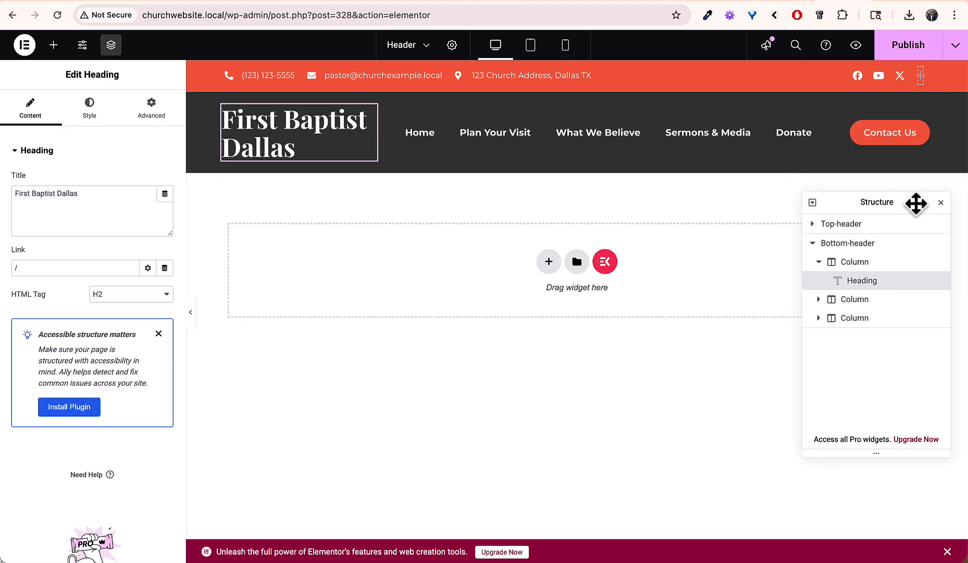
pyautogui.moveTo(390, 134)
pyautogui.mouseDown()
pyautogui.moveTo(489, 133)
pyautogui.moveTo(380, 130)
pyautogui.mouseUp()
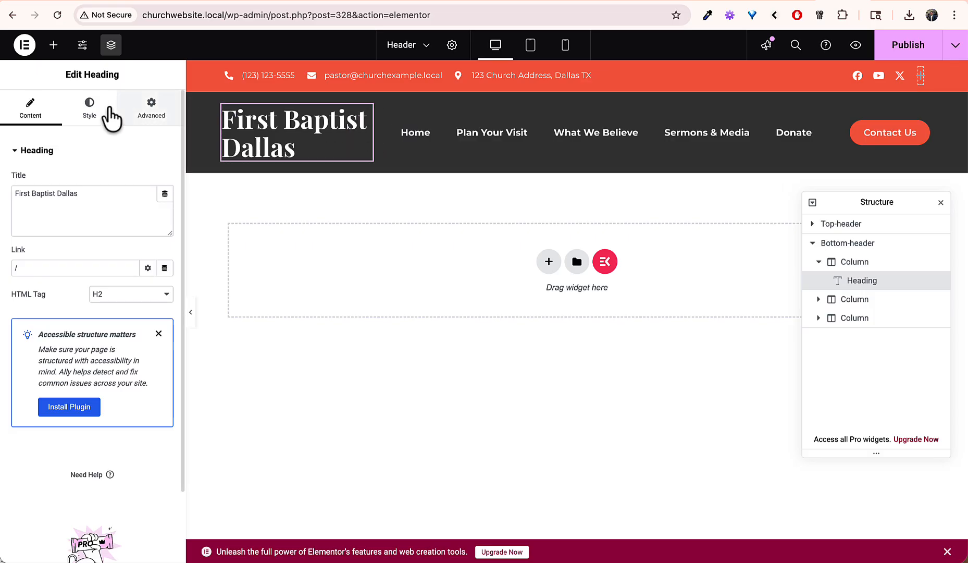
# Step: Set the 'First Baptist Dallas' heading's typography size to about 36 px
pyautogui.click(93, 112)
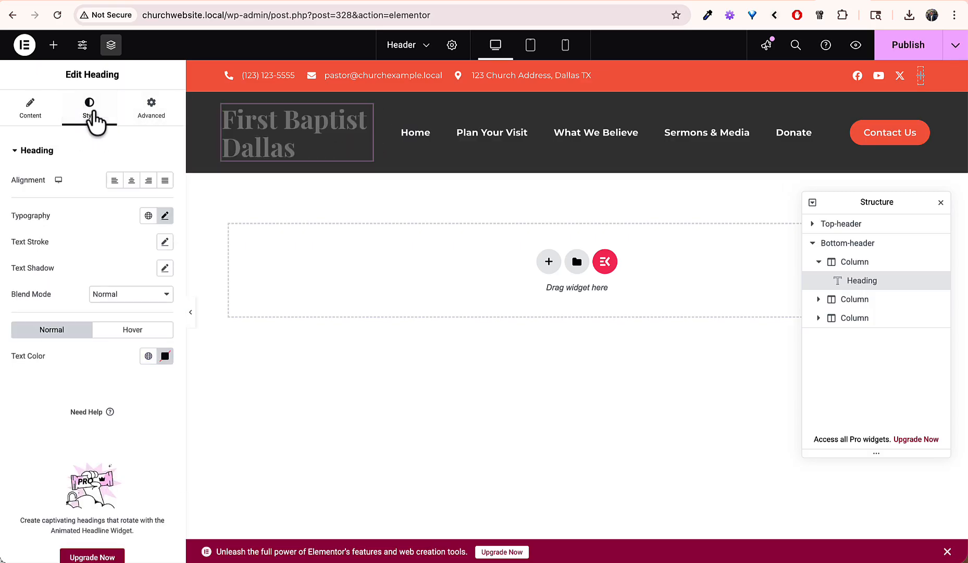
pyautogui.click(164, 216)
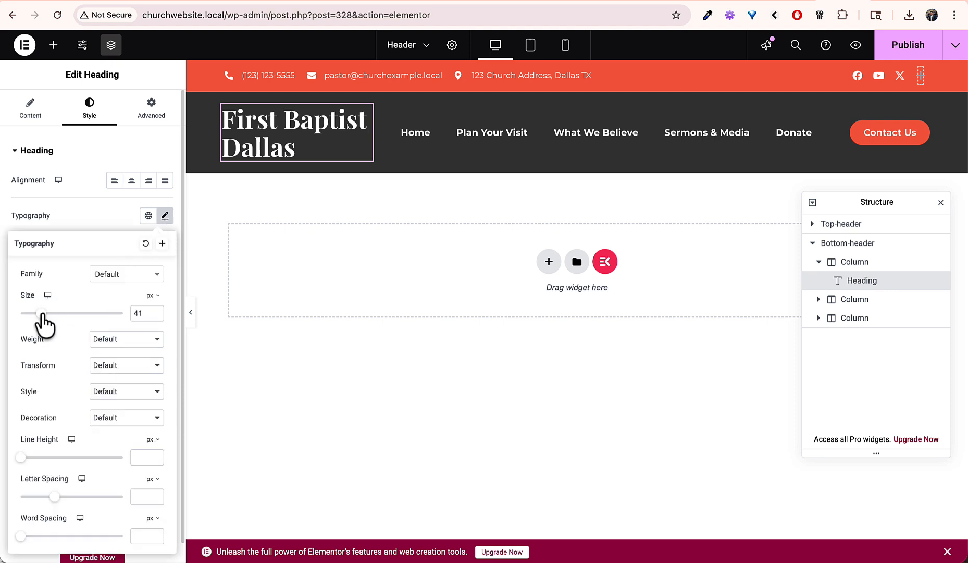
pyautogui.moveTo(41, 315); pyautogui.dragTo(33, 316)
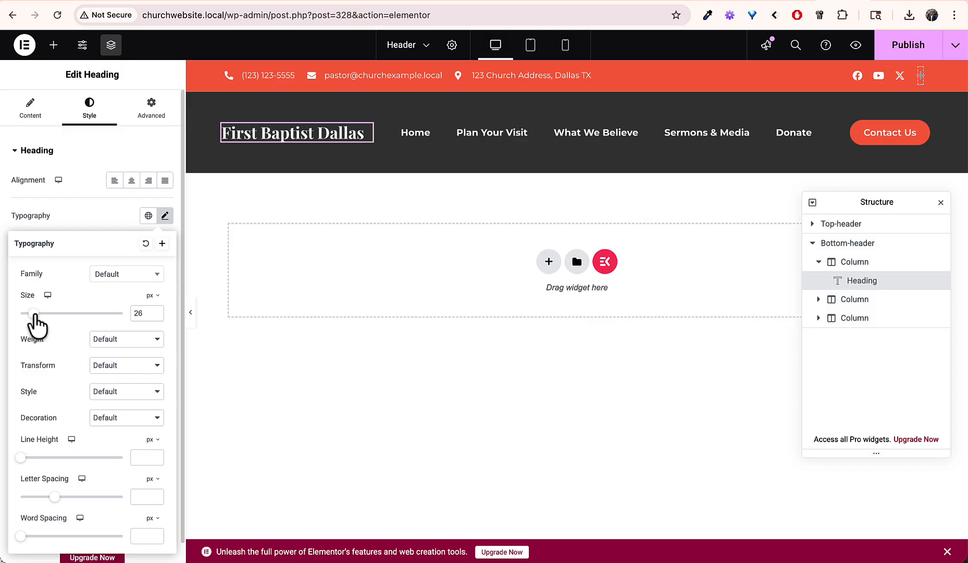
pyautogui.moveTo(32, 315); pyautogui.dragTo(38, 314)
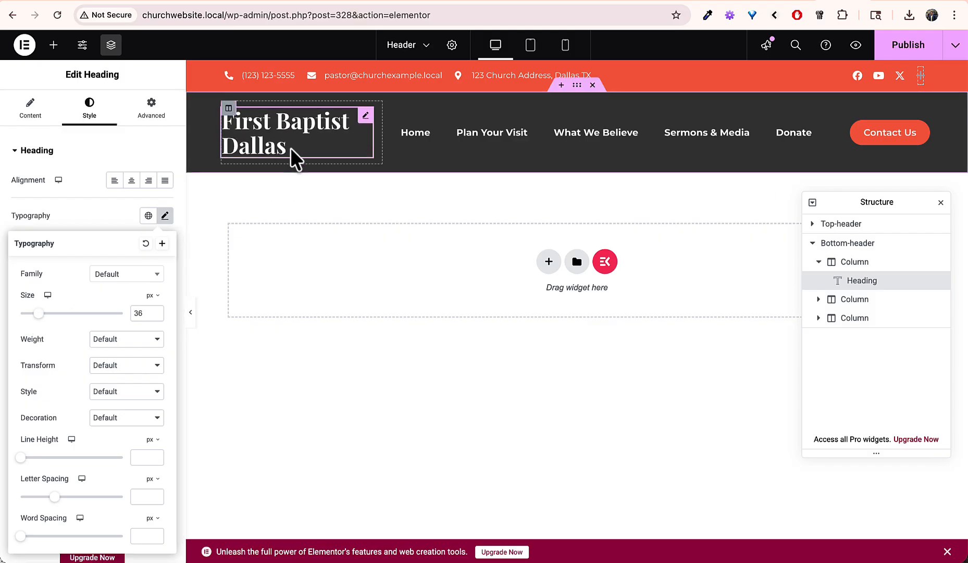
pyautogui.click(54, 45)
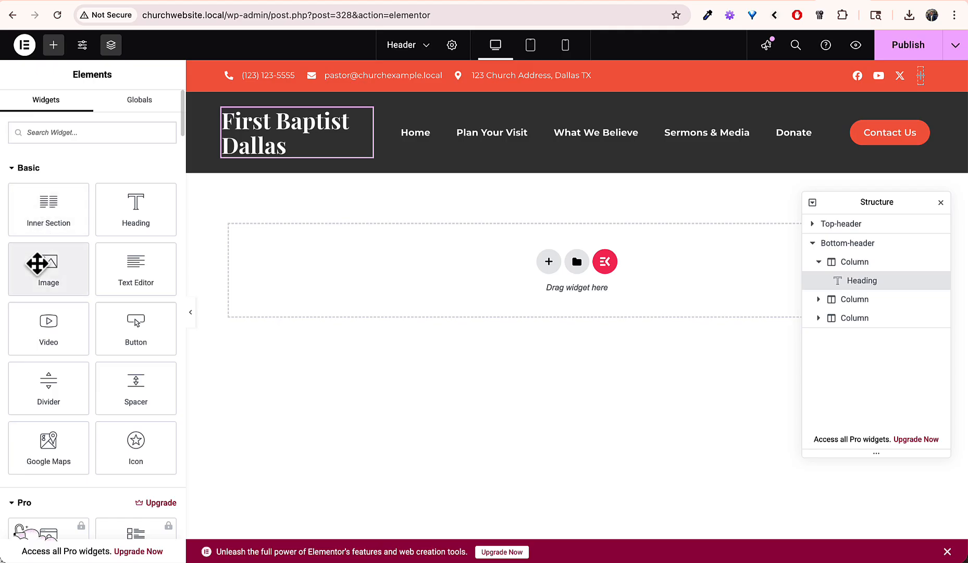
# Step: Add an Image widget to the header's first column showing the ChurchLOGO image from the Media Library
pyautogui.moveTo(46, 271); pyautogui.dragTo(268, 146)
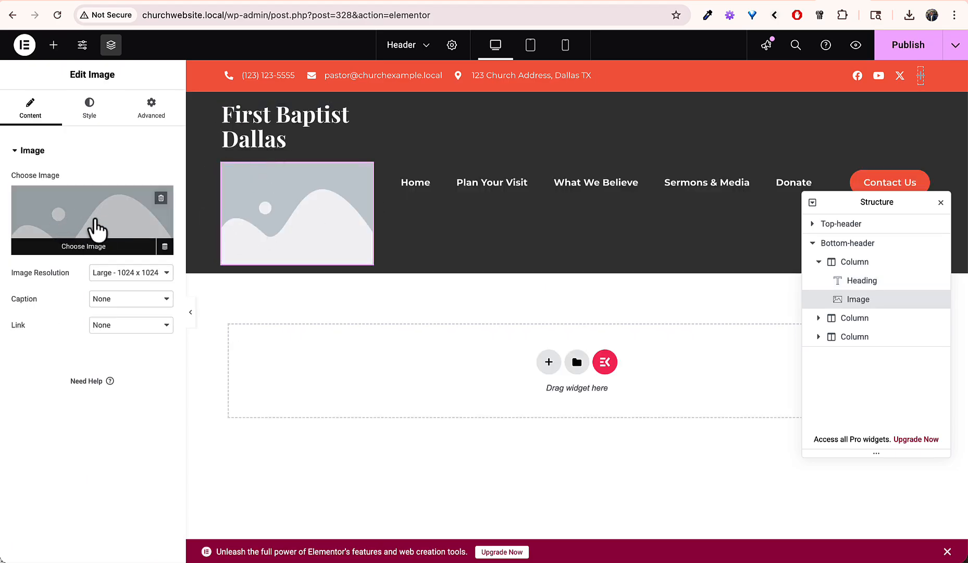
pyautogui.click(73, 223)
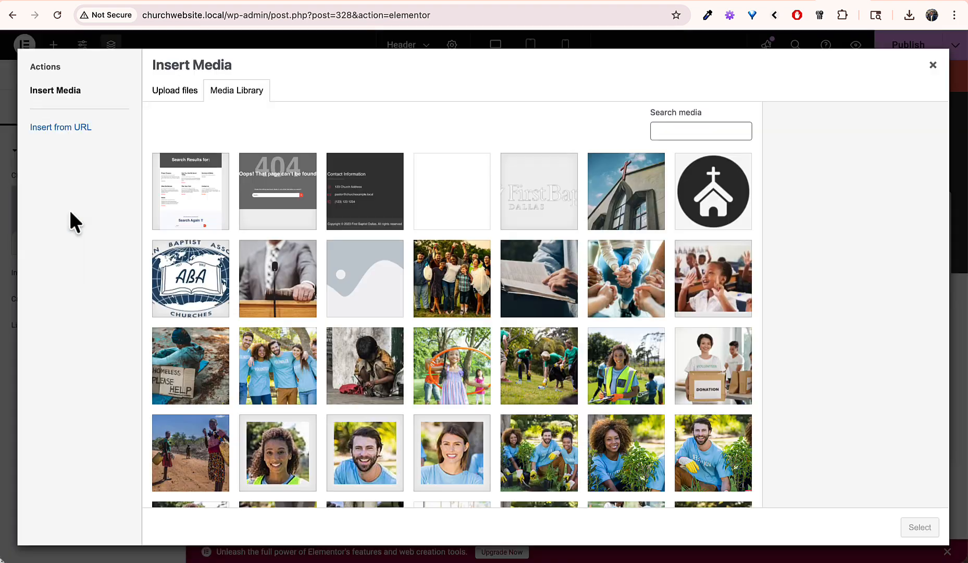
pyautogui.click(513, 221)
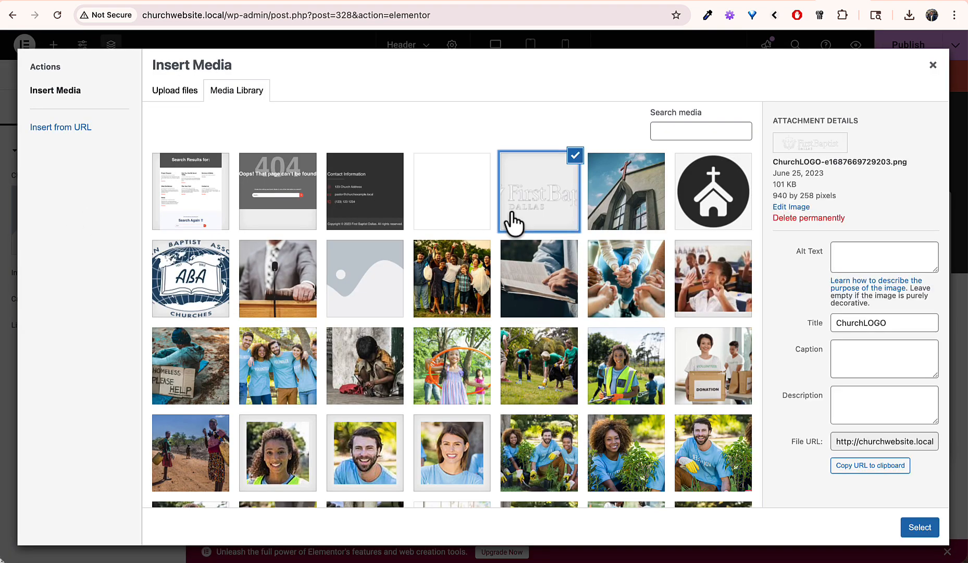
pyautogui.click(917, 528)
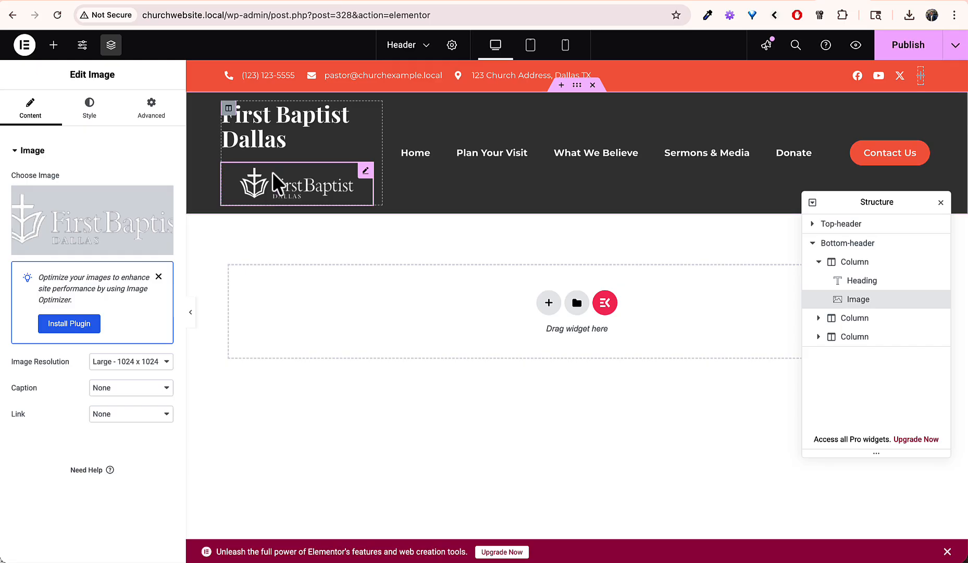
# Step: Delete the 'First Baptist Dallas' text heading and select the logo image
pyautogui.click(296, 130)
pyautogui.rightClick(296, 130)
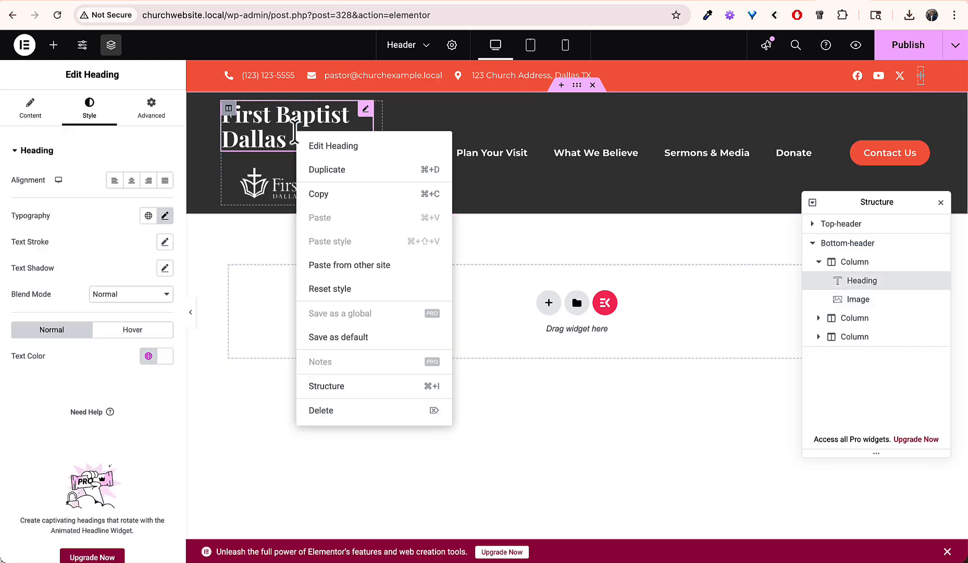
pyautogui.click(274, 136)
pyautogui.rightClick(327, 132)
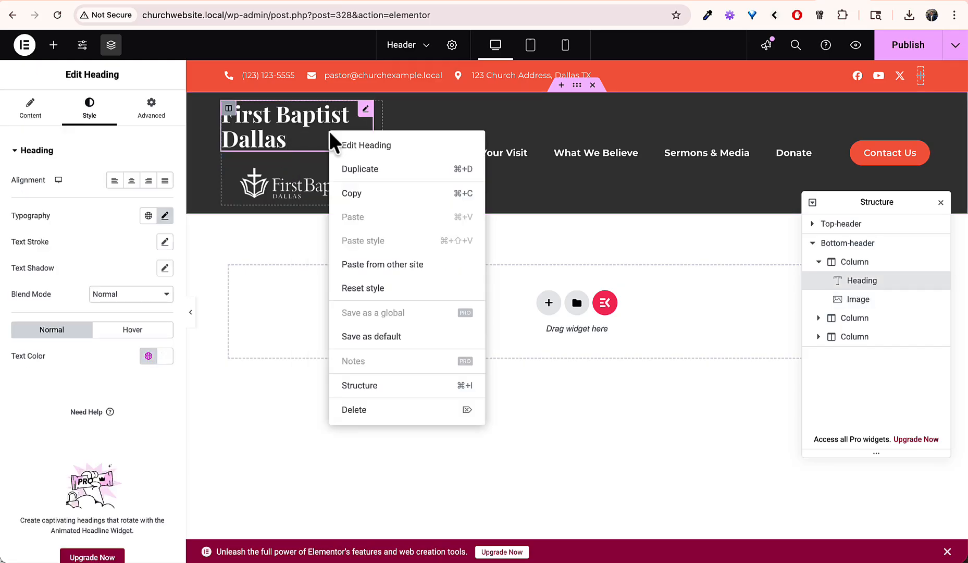
pyautogui.click(359, 410)
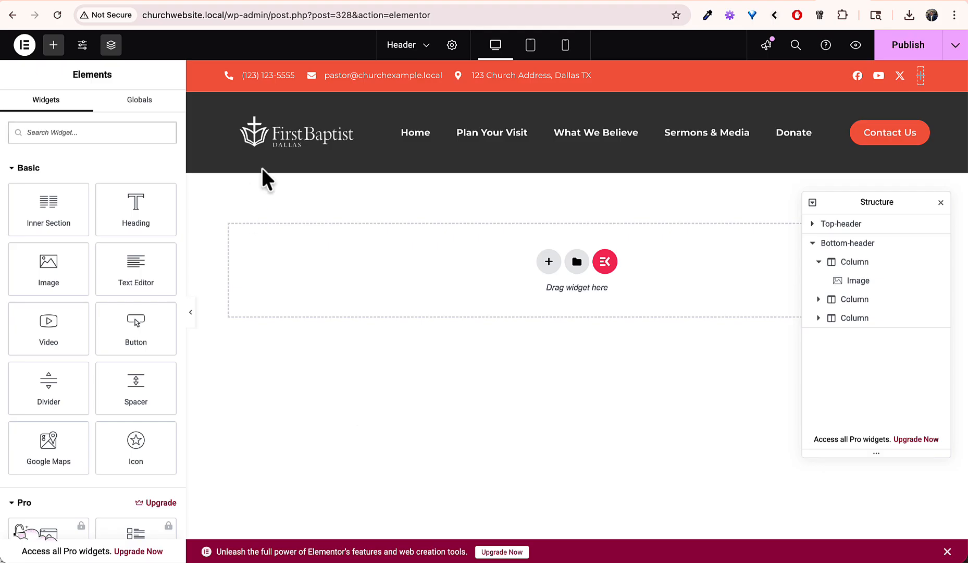
pyautogui.click(319, 132)
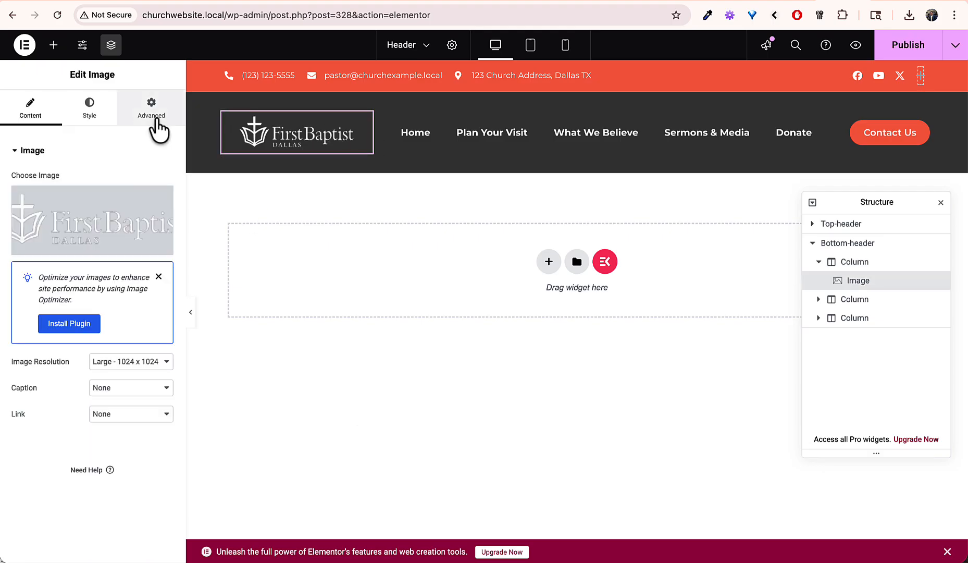
# Step: Set the logo image width to 100% and drag the column divider right to widen the logo column
pyautogui.click(86, 104)
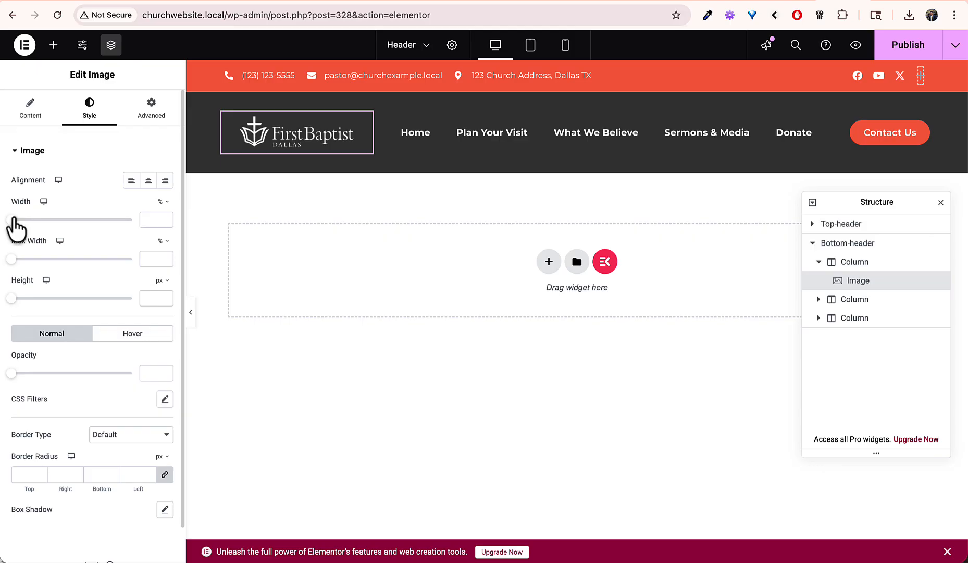
pyautogui.moveTo(13, 219); pyautogui.dragTo(163, 225)
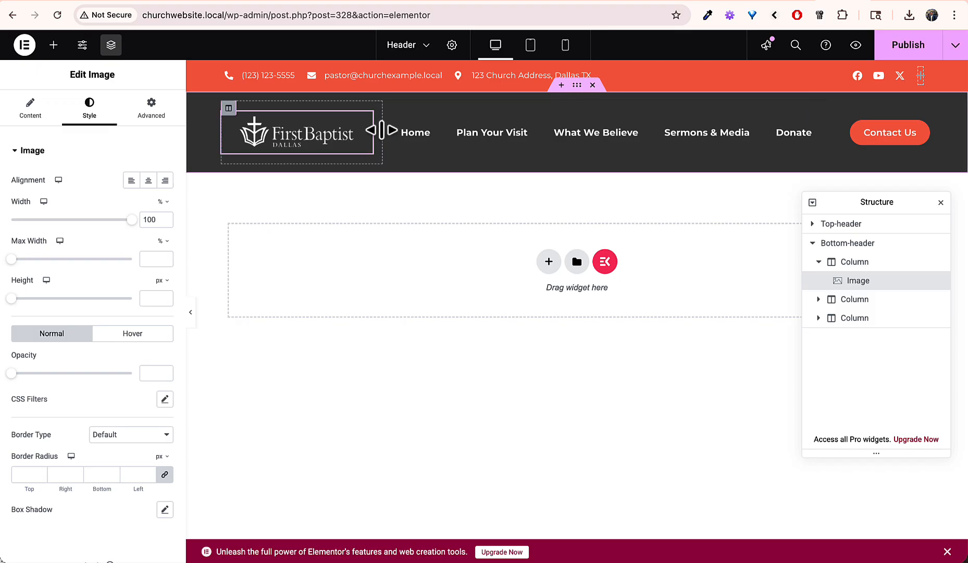
pyautogui.moveTo(382, 131)
pyautogui.mouseDown()
pyautogui.moveTo(432, 134)
pyautogui.moveTo(363, 132)
pyautogui.moveTo(421, 134)
pyautogui.moveTo(396, 134)
pyautogui.mouseUp()
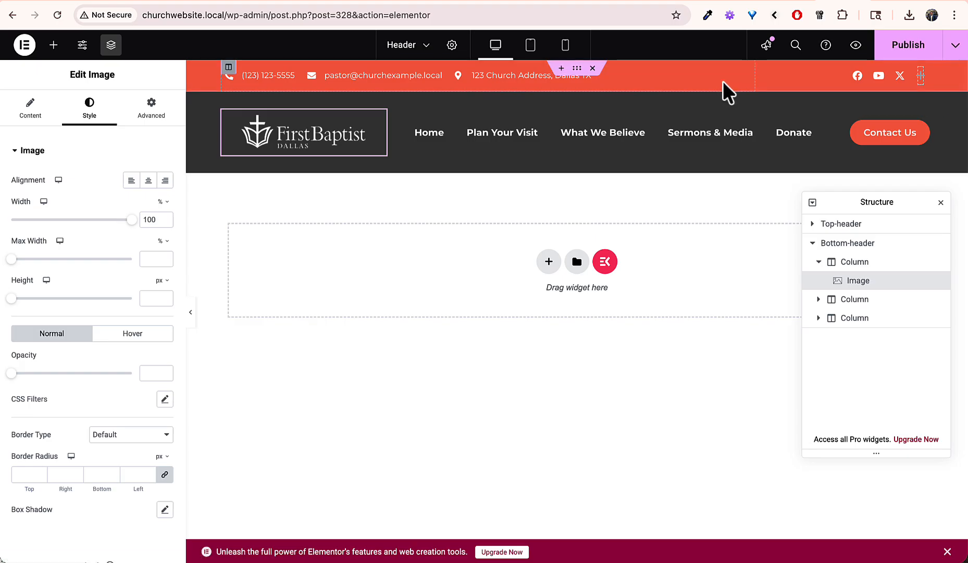
pyautogui.click(448, 75)
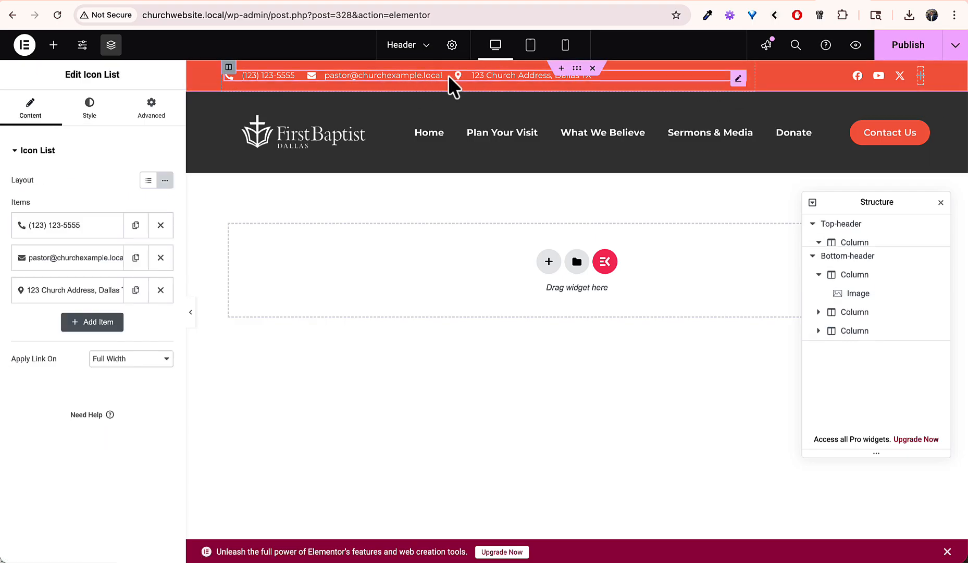
pyautogui.click(71, 228)
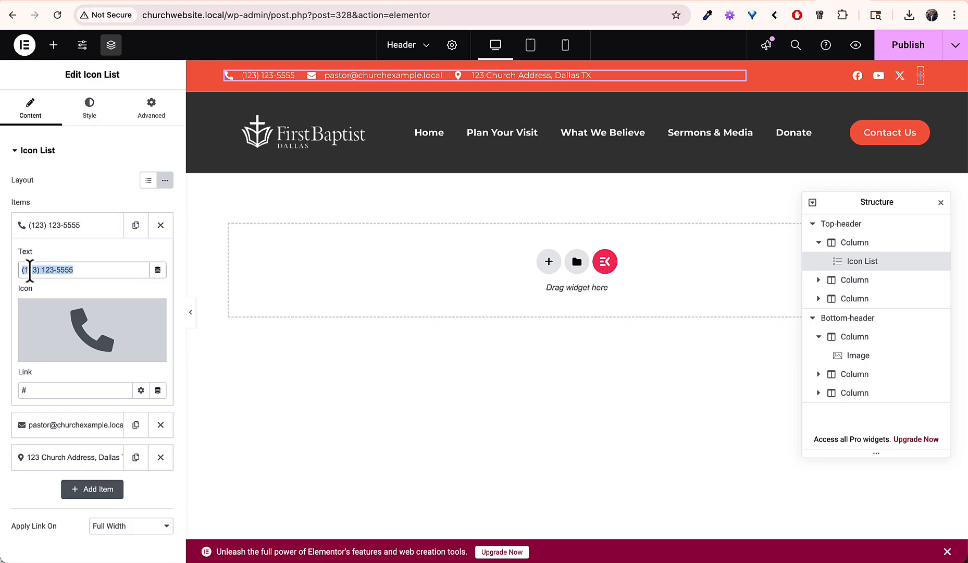
pyautogui.write('555-555-')
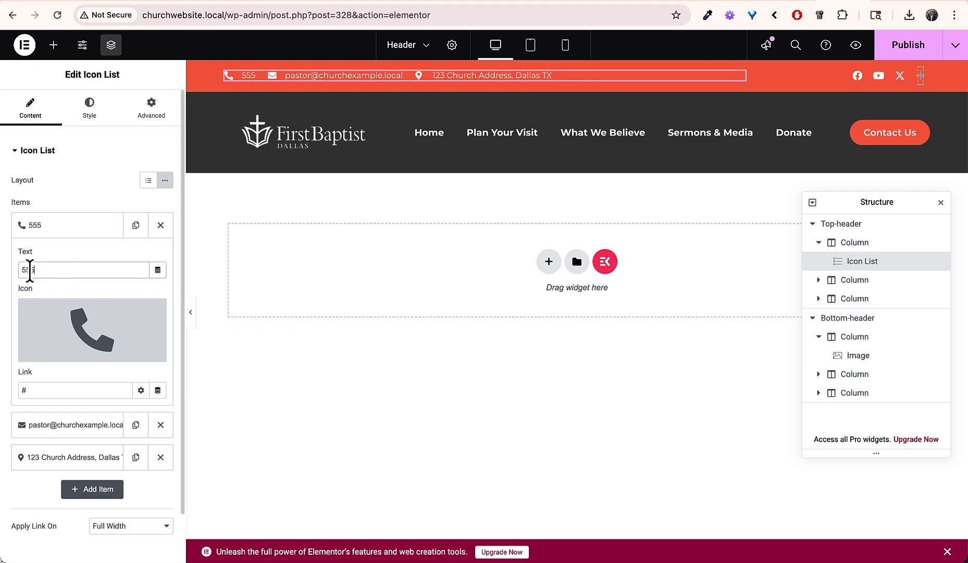
pyautogui.write('5555')
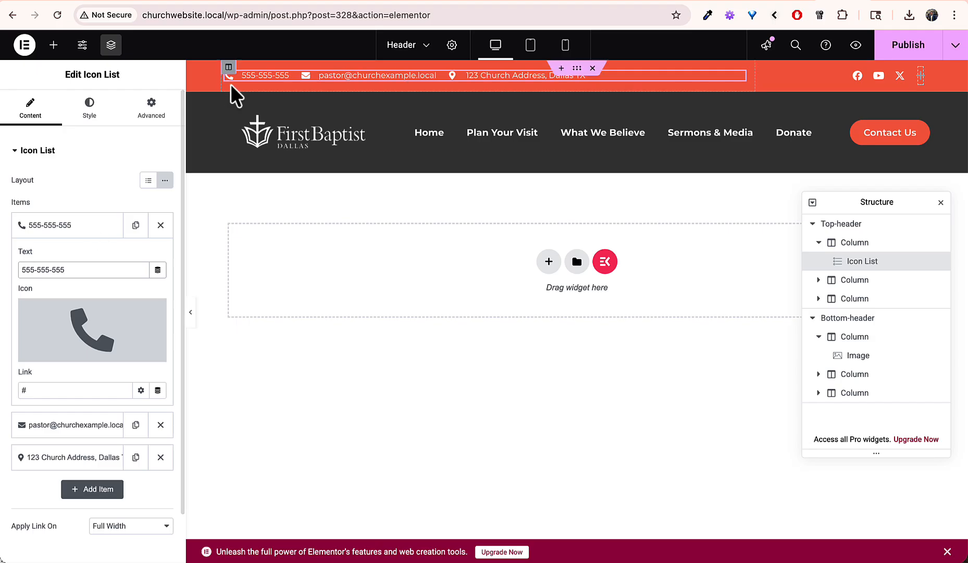
pyautogui.click(72, 228)
# Step: Remove the email item, then undo the removal so it stays in the list
pyautogui.click(70, 255)
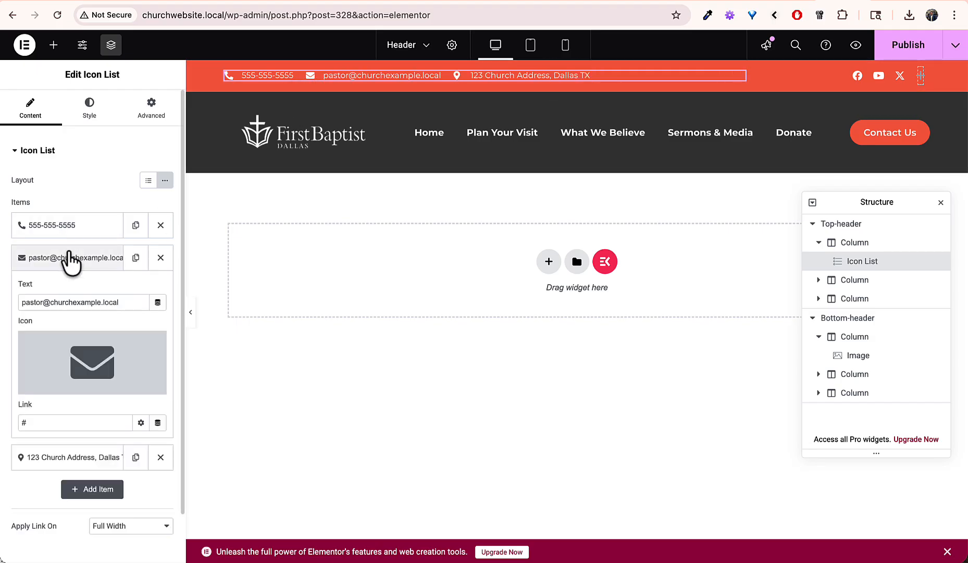
pyautogui.click(81, 259)
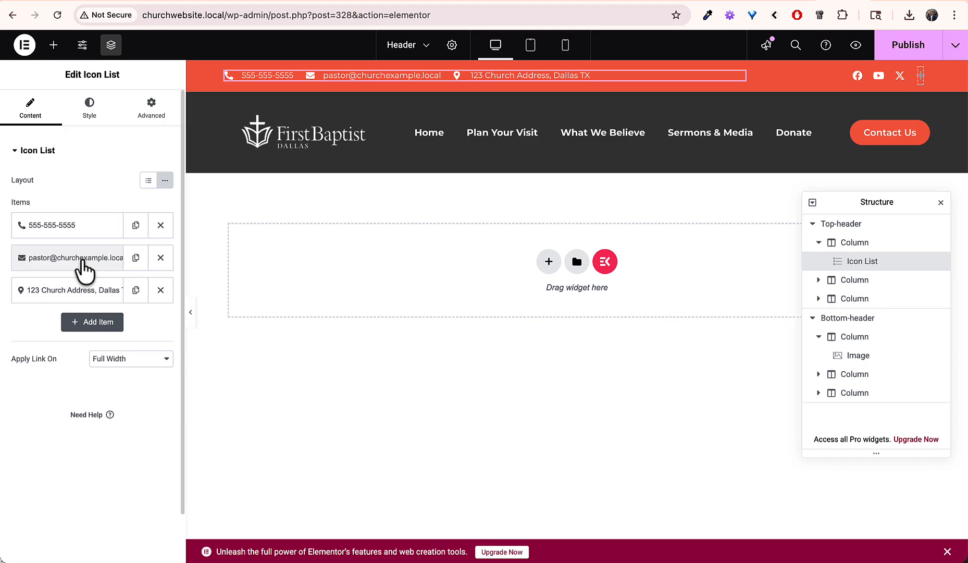
pyautogui.click(160, 258)
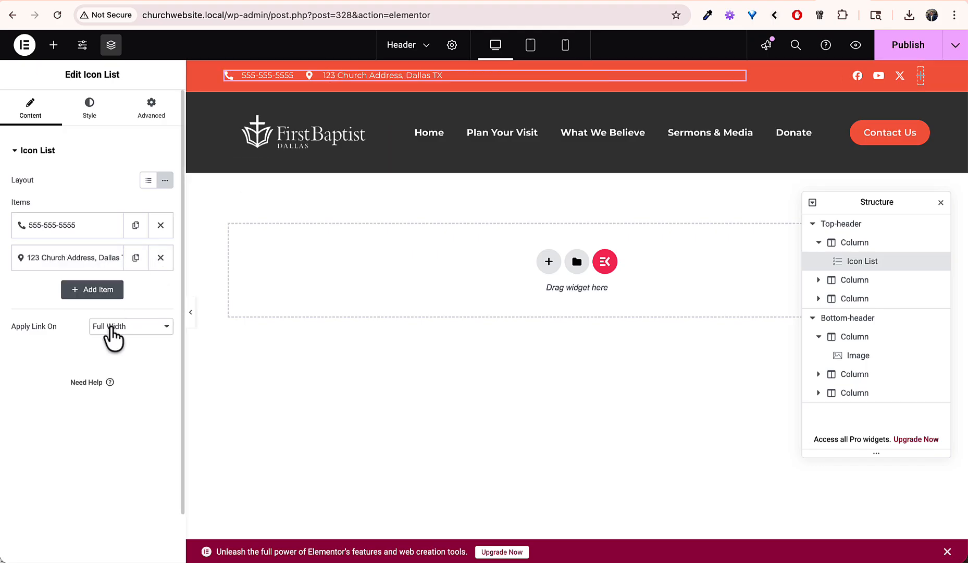
pyautogui.press('super+z')
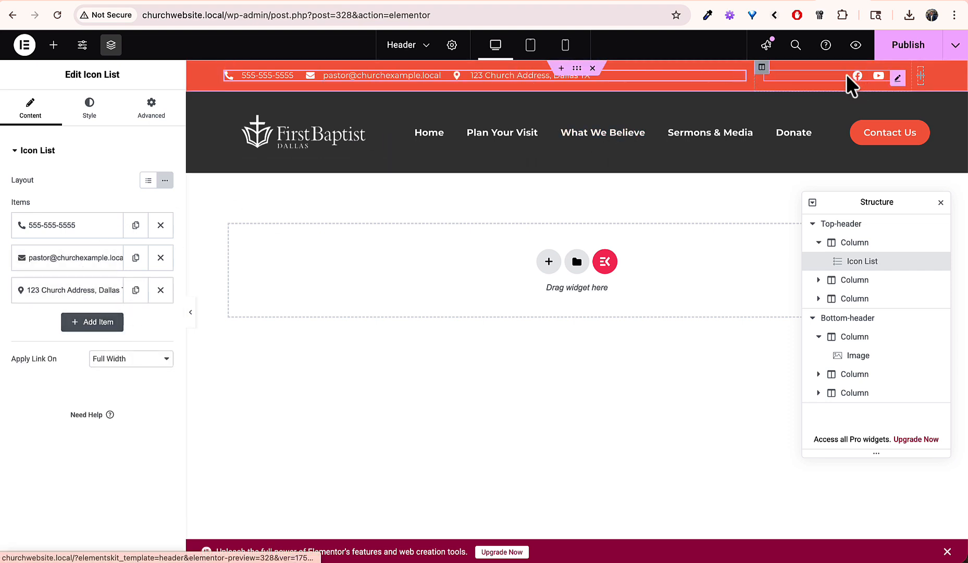
# Step: Open the top-bar Social Icons widget and review its Facebook, YouTube and X Twitter items
pyautogui.click(898, 78)
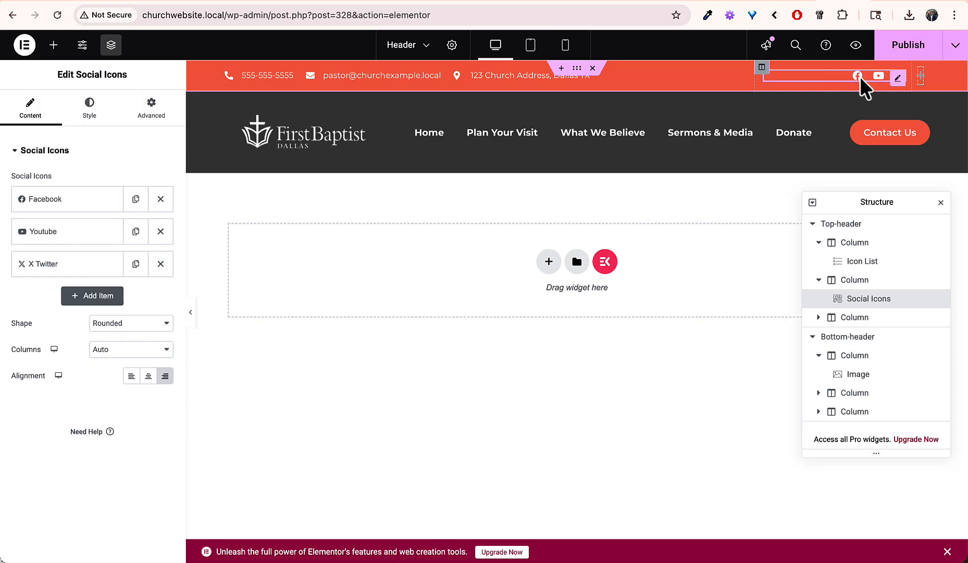
pyautogui.click(67, 204)
pyautogui.click(64, 206)
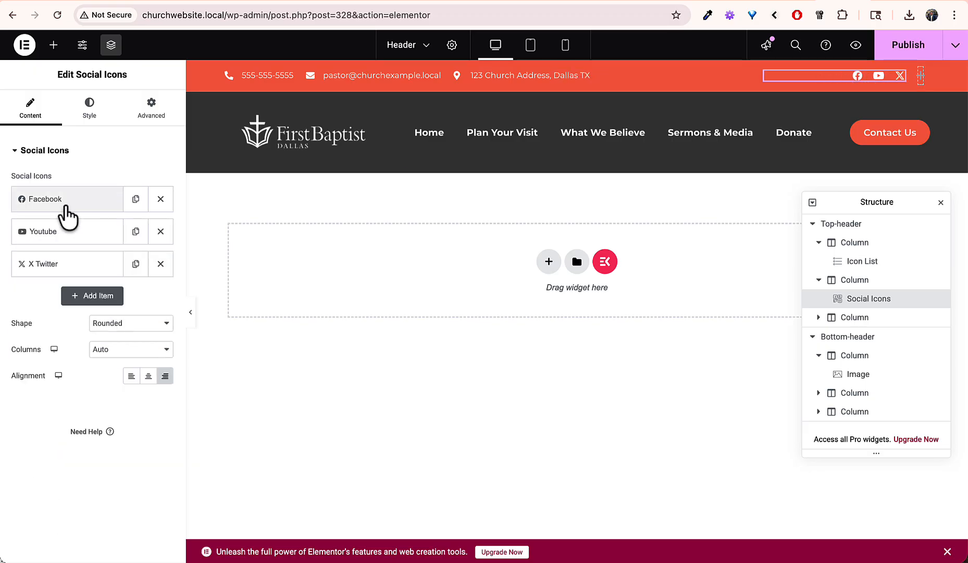
pyautogui.click(61, 231)
pyautogui.click(62, 232)
pyautogui.click(61, 264)
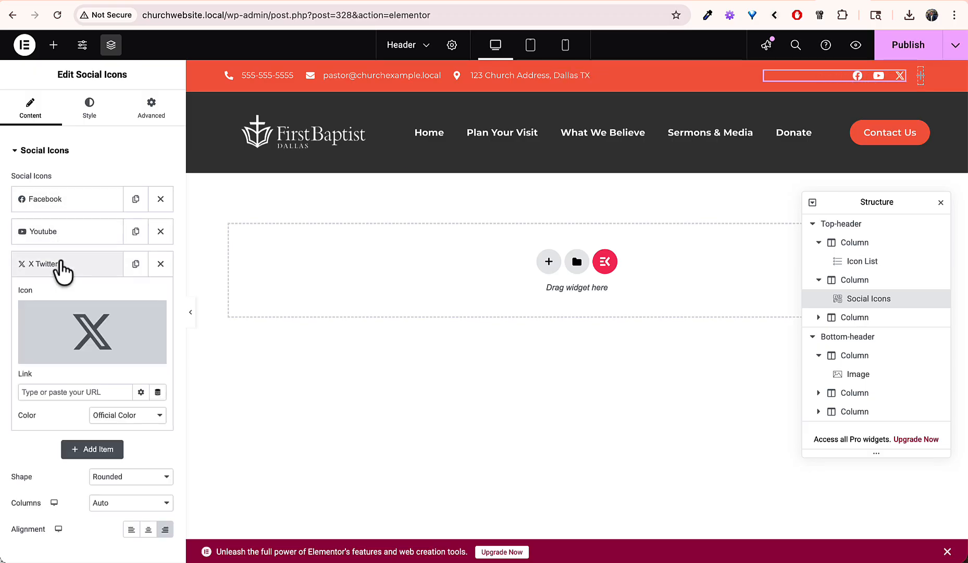
pyautogui.click(61, 264)
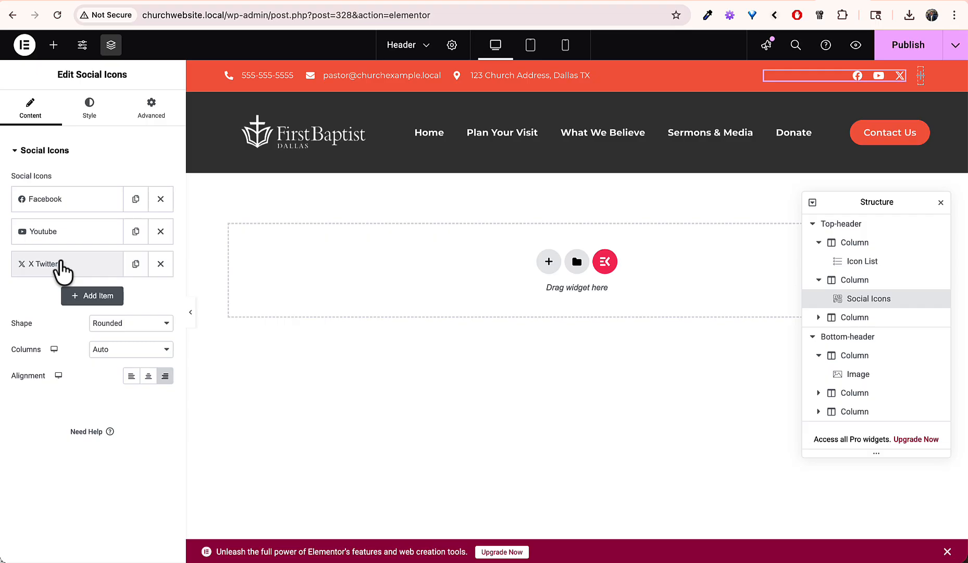
pyautogui.click(61, 264)
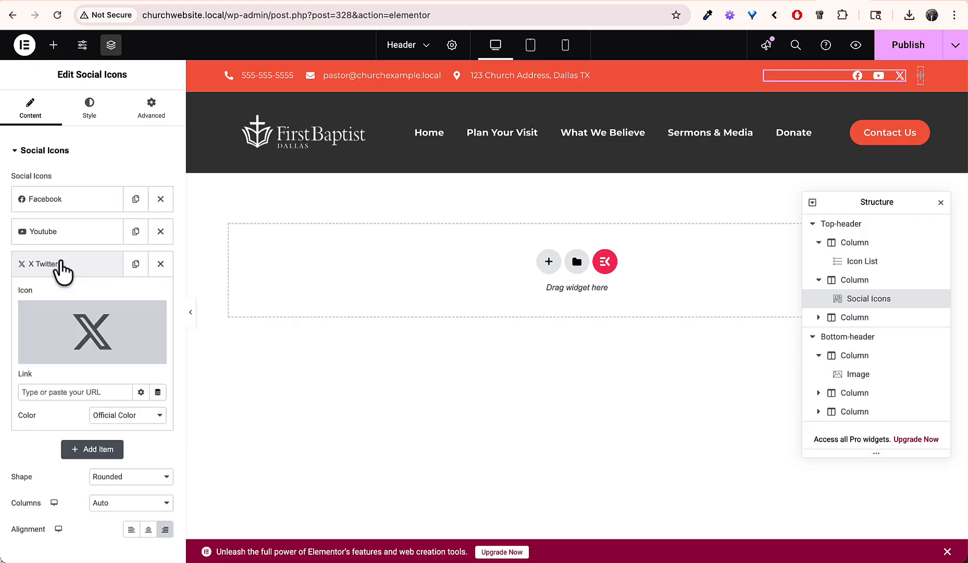
pyautogui.click(78, 265)
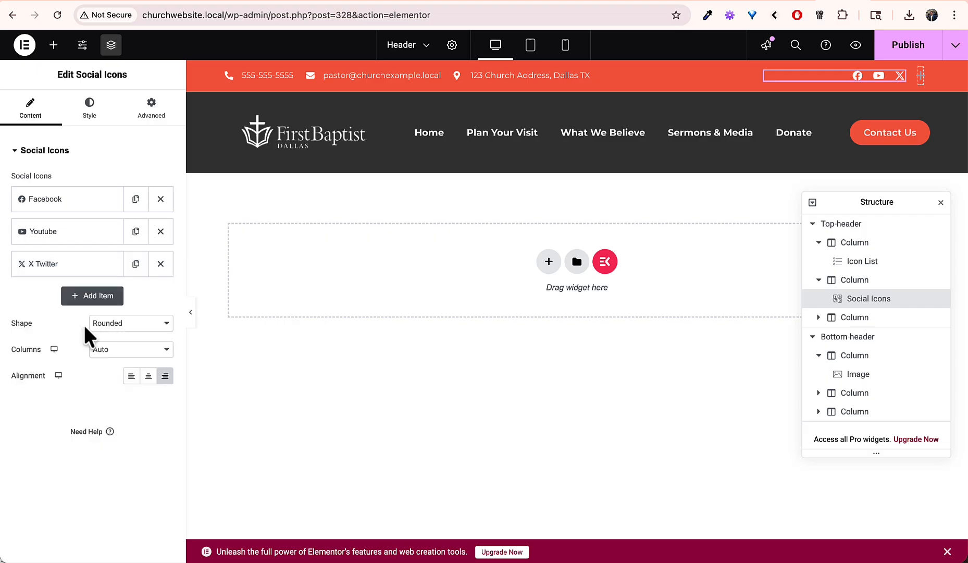
# Step: Browse the icon library without choosing an icon, then delete the Wordpress social icon item
pyautogui.click(80, 296)
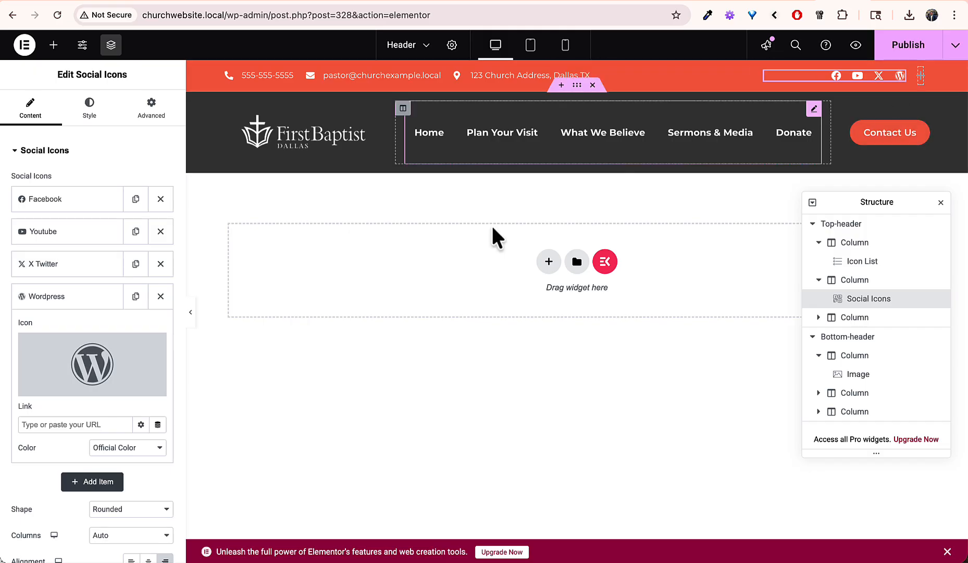
pyautogui.click(99, 355)
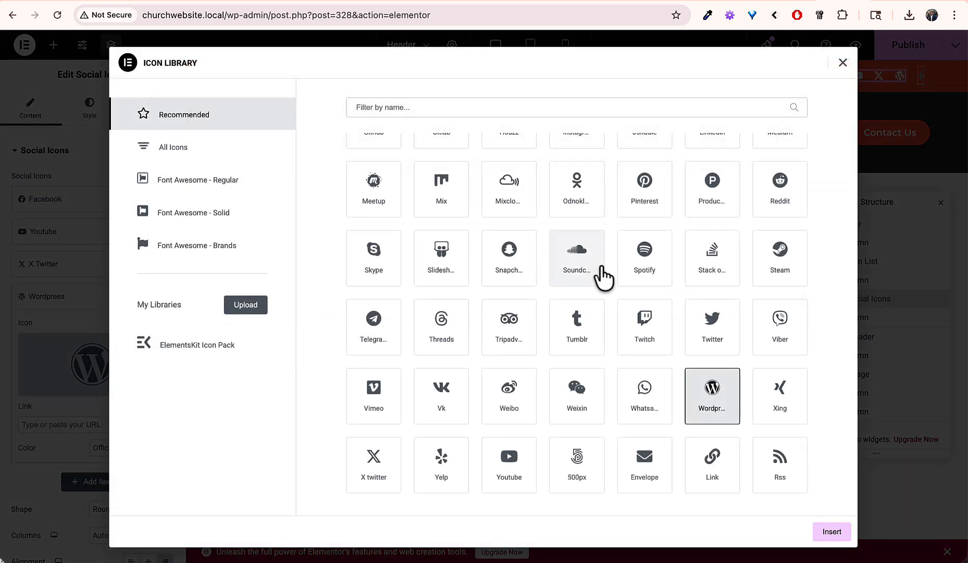
pyautogui.scroll(2, 603, 276)
pyautogui.scroll(3, 604, 276)
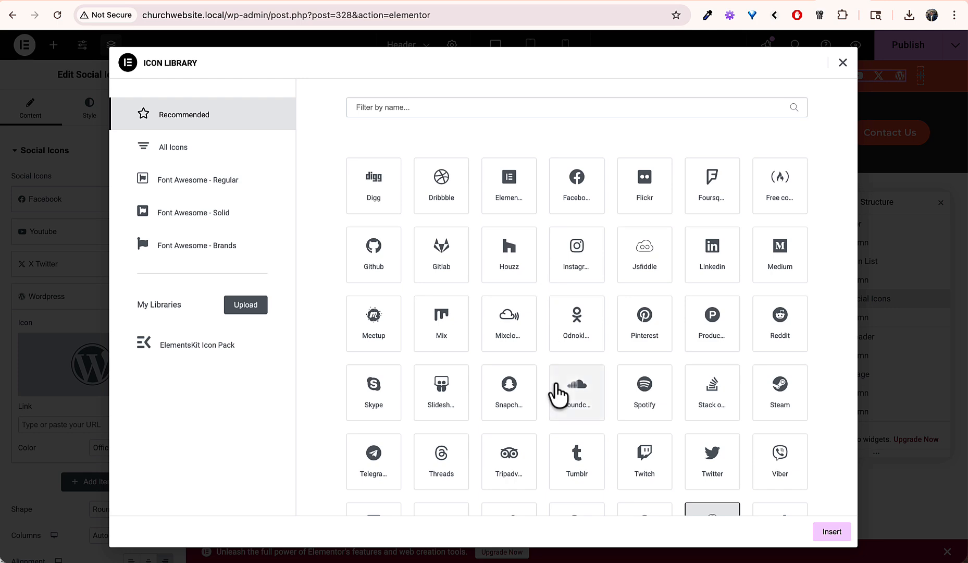
pyautogui.scroll(-3, 558, 394)
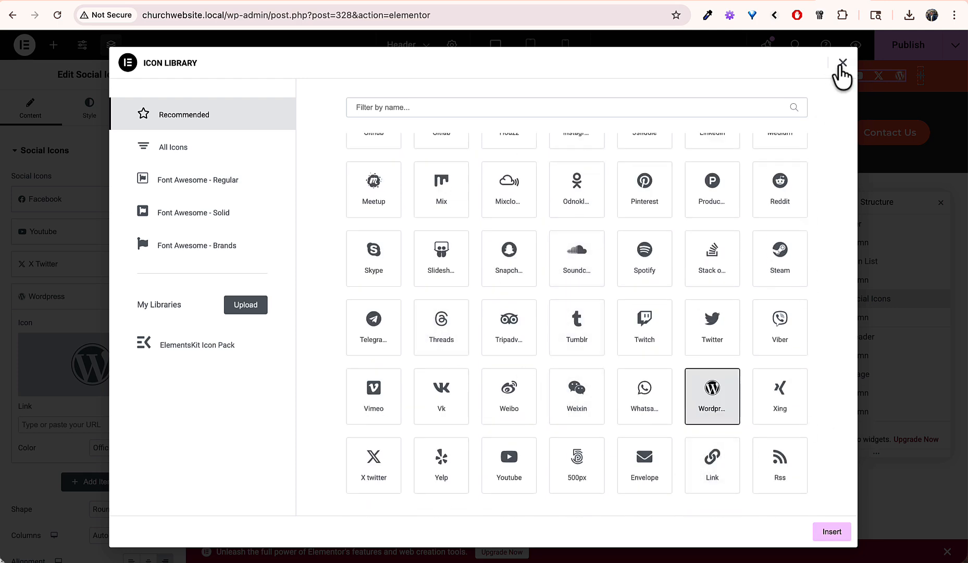
pyautogui.click(843, 63)
pyautogui.click(153, 295)
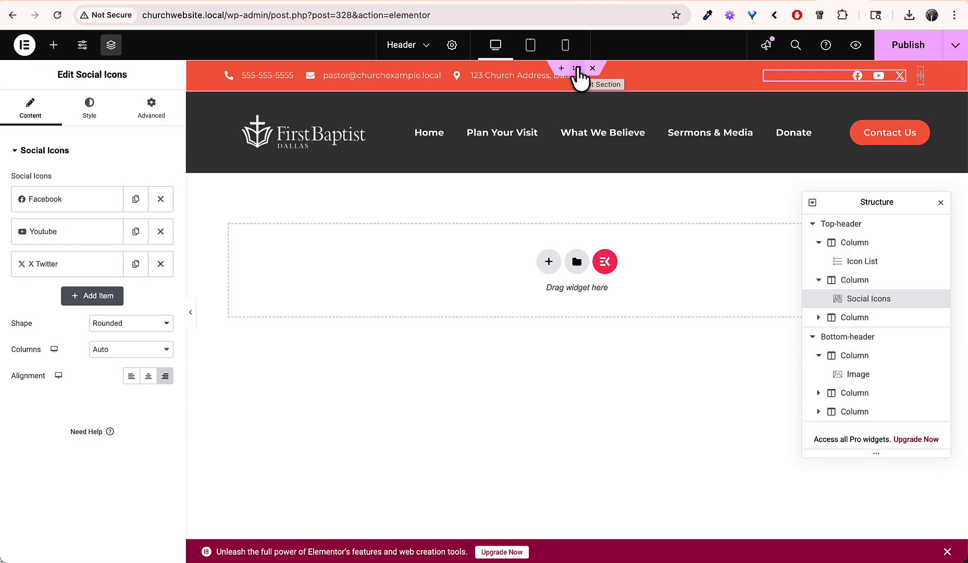
# Step: Try out teal, yellow, red and purple in the Top-header section's background colour picker
pyautogui.click(577, 70)
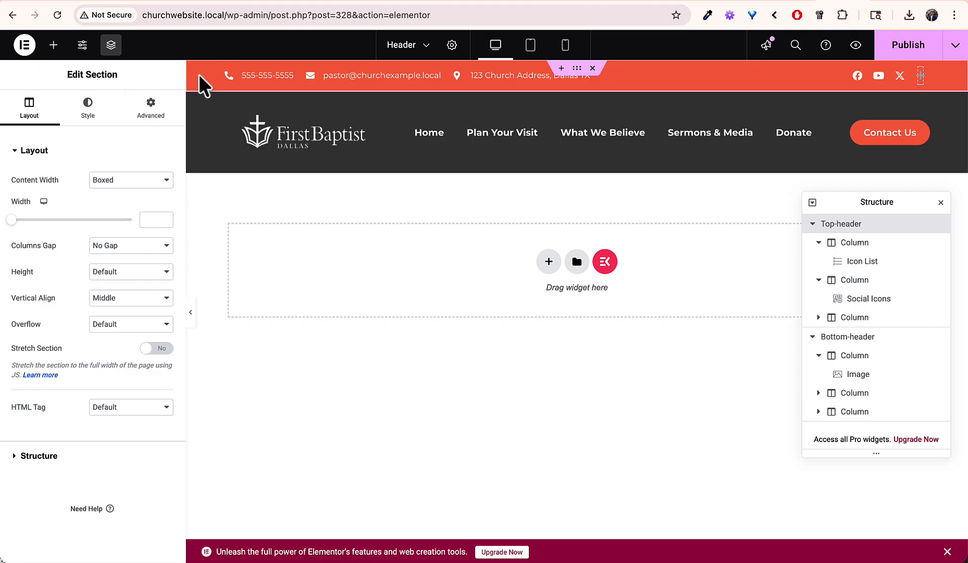
pyautogui.click(89, 111)
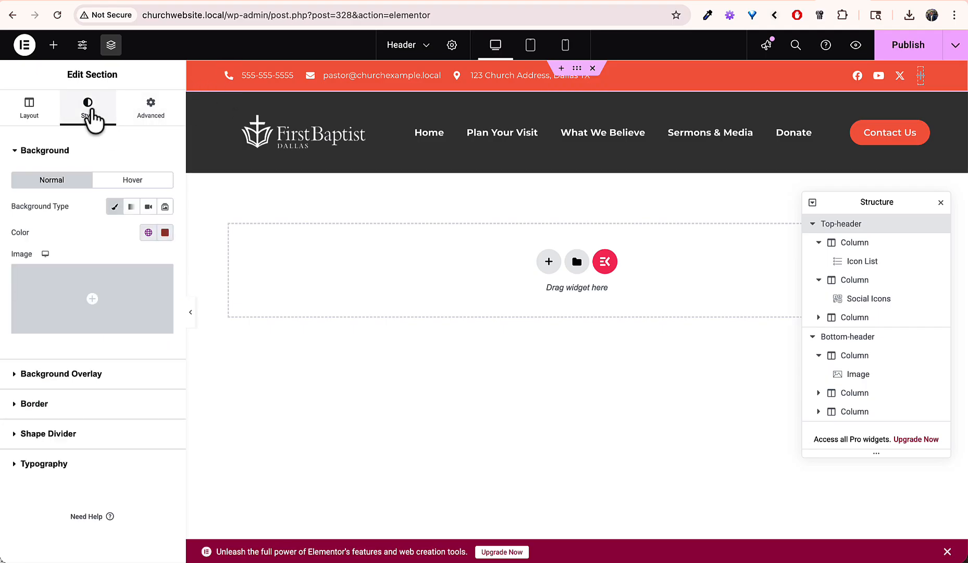
pyautogui.click(165, 233)
pyautogui.click(187, 322)
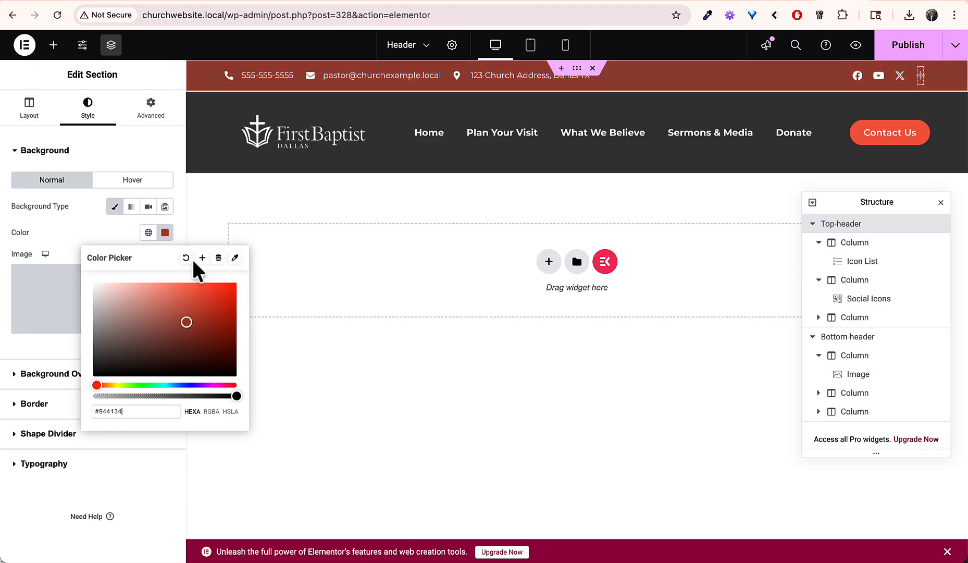
pyautogui.moveTo(191, 317)
pyautogui.mouseDown()
pyautogui.moveTo(188, 307)
pyautogui.moveTo(214, 350)
pyautogui.mouseUp()
pyautogui.moveTo(208, 386); pyautogui.dragTo(119, 388)
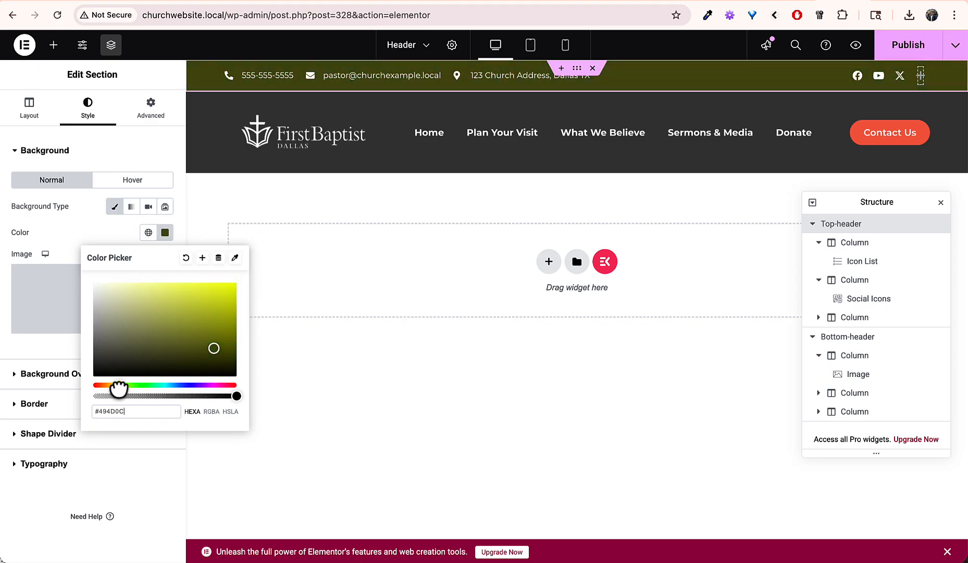
pyautogui.moveTo(186, 324); pyautogui.dragTo(222, 284)
pyautogui.moveTo(115, 391); pyautogui.dragTo(269, 396)
pyautogui.moveTo(216, 317); pyautogui.dragTo(203, 308)
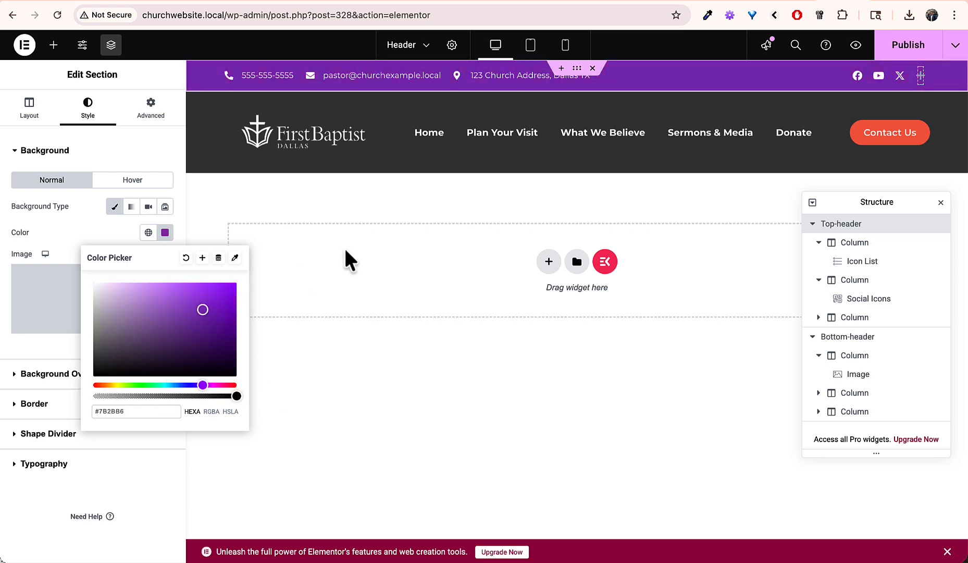
# Step: Link the top bar's background colour to the Primary global colour
pyautogui.click(148, 232)
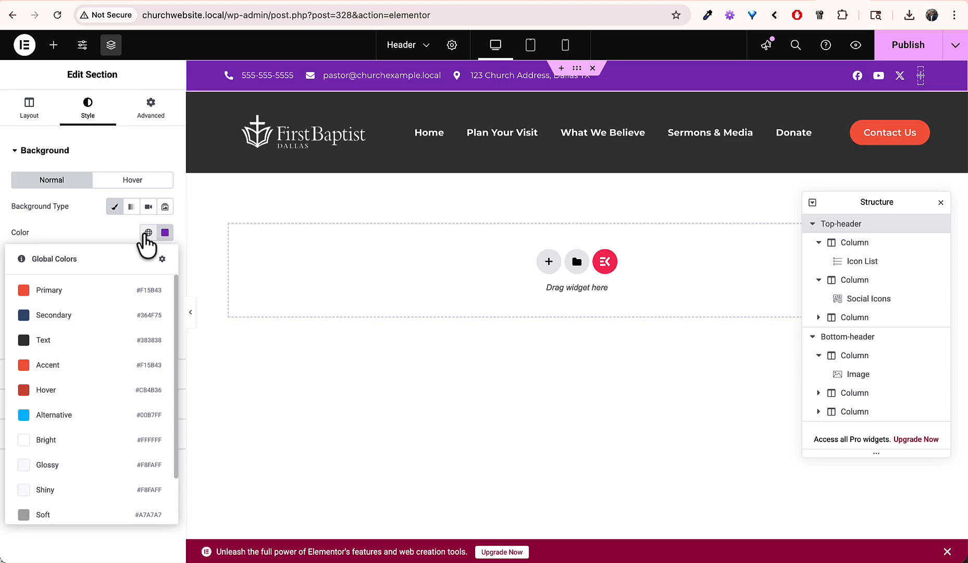
pyautogui.click(75, 292)
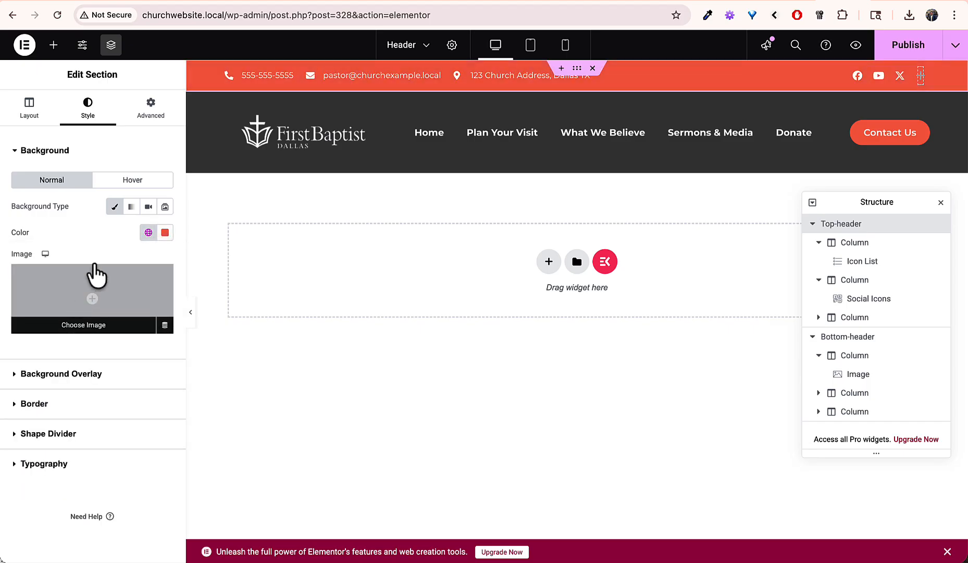
pyautogui.click(142, 234)
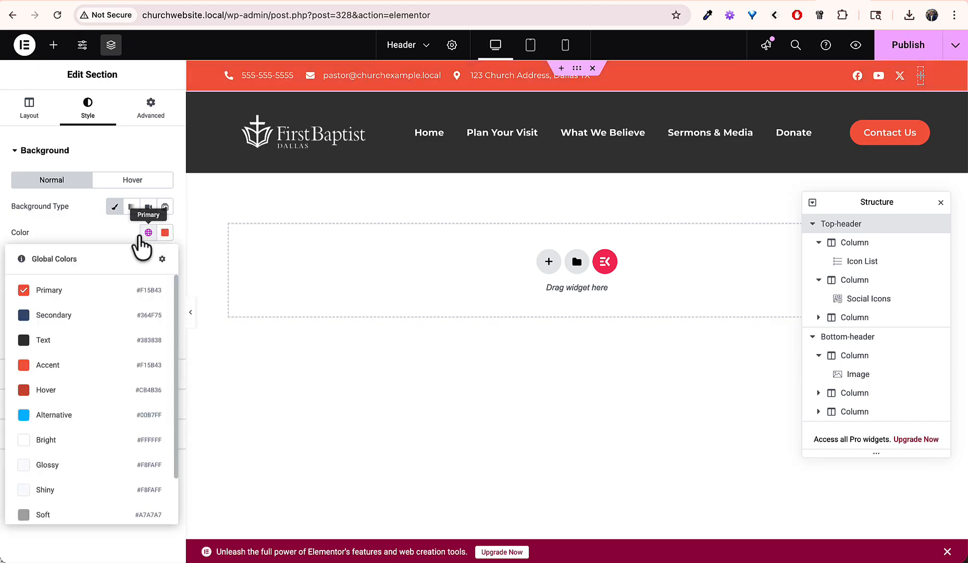
pyautogui.click(68, 234)
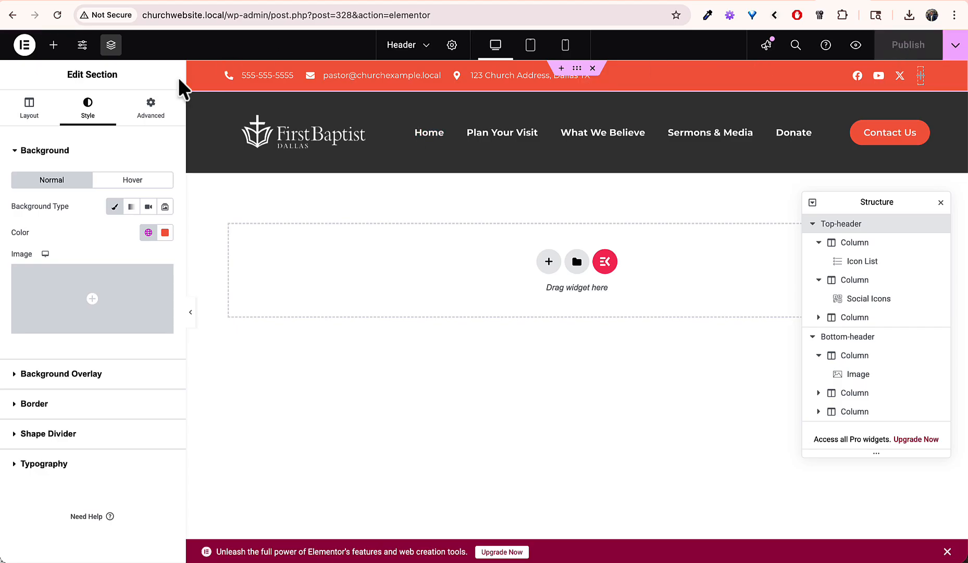
# Step: In Site Settings > Global Colors, set the Primary colour to blue #4350F1
pyautogui.click(82, 48)
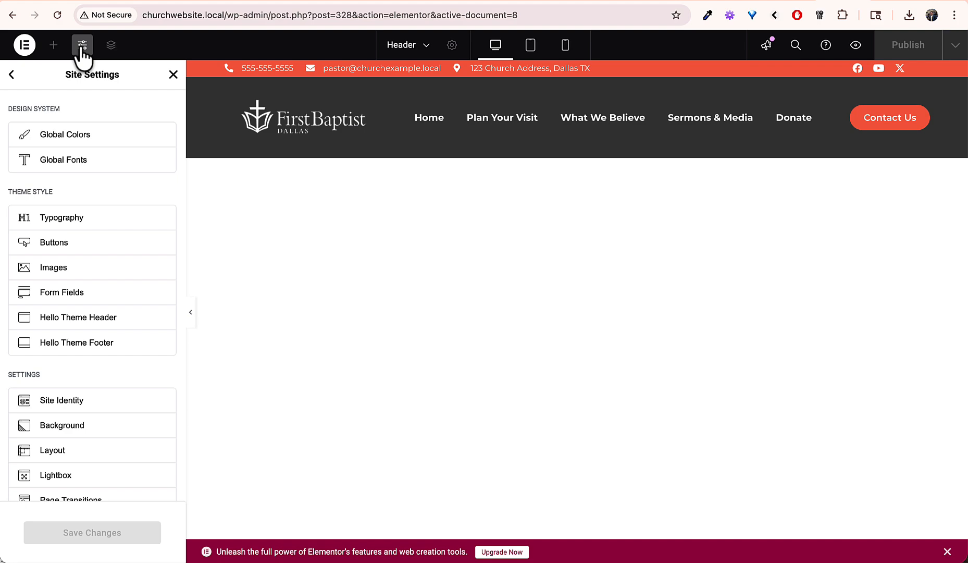
pyautogui.click(96, 136)
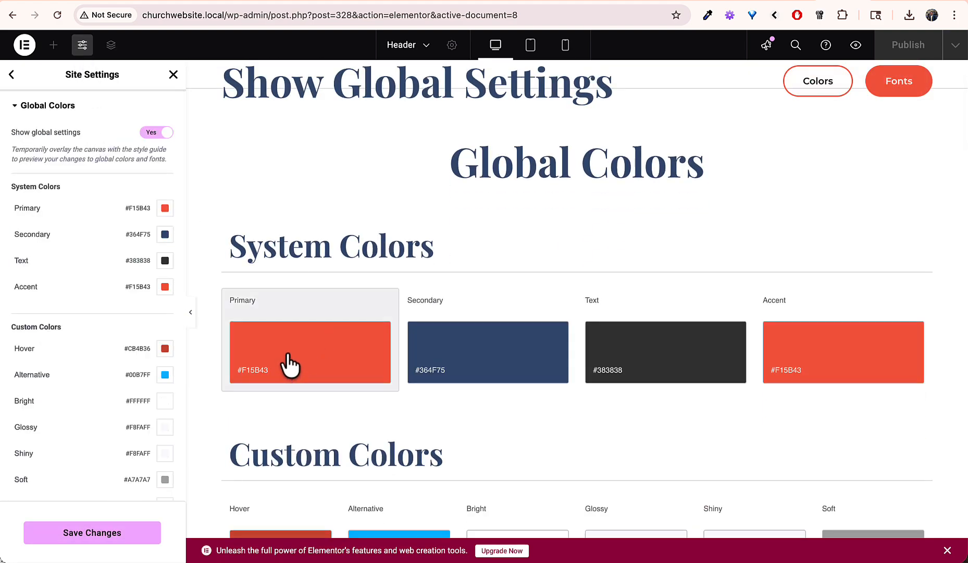
pyautogui.click(165, 208)
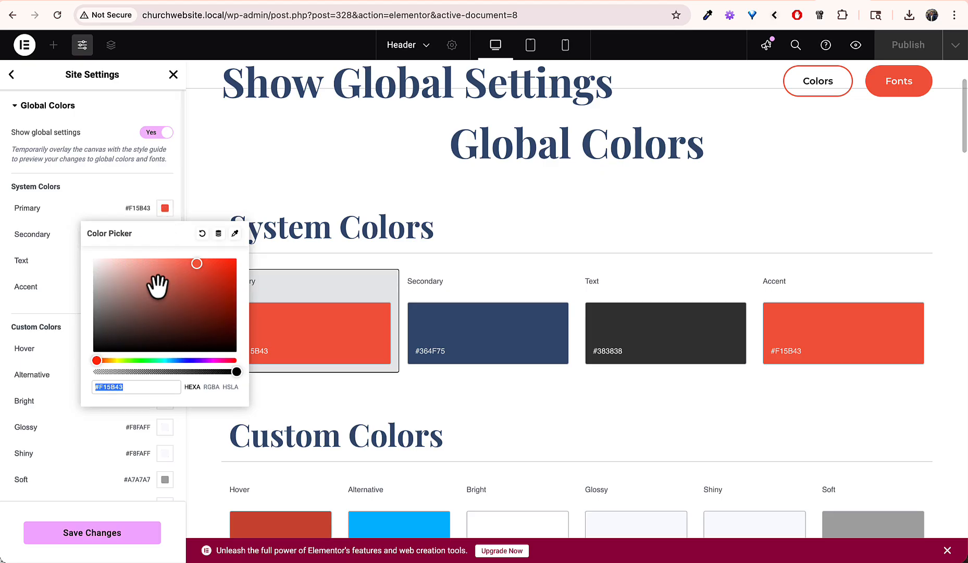
pyautogui.click(187, 360)
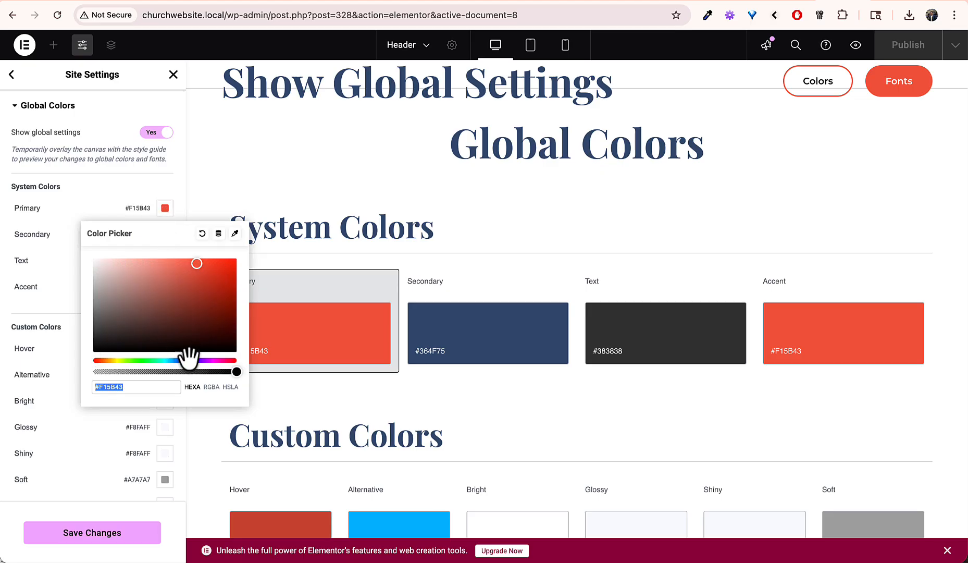
pyautogui.click(189, 360)
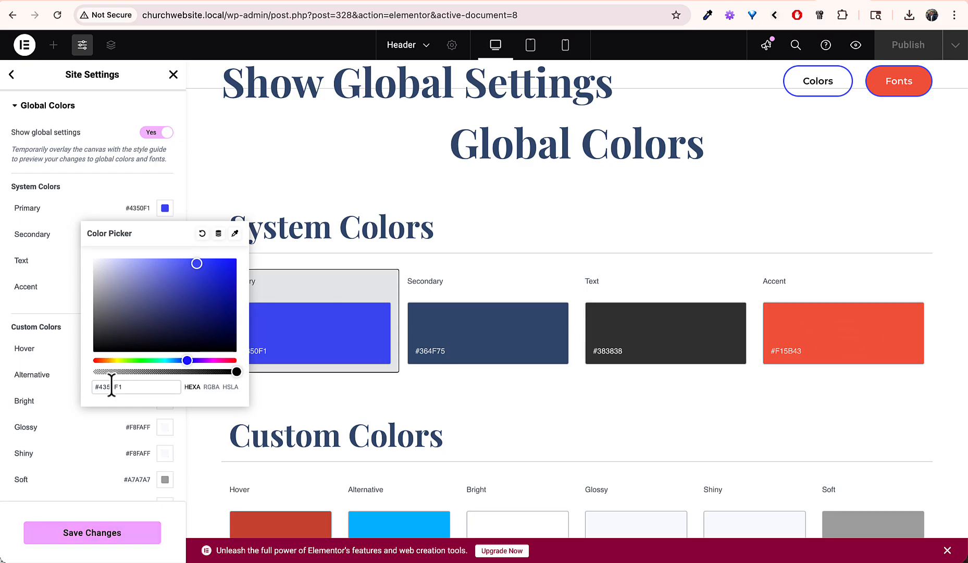
# Step: Paste #4350F1 into the Accent colour and save the Site Settings changes
pyautogui.click(829, 304)
pyautogui.write('#4350F1')
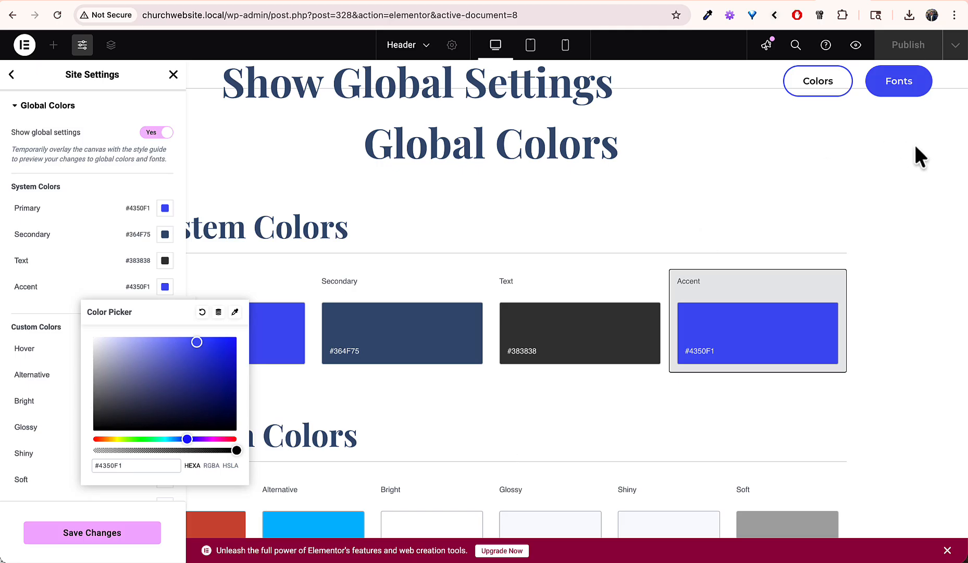
pyautogui.scroll(3, 915, 147)
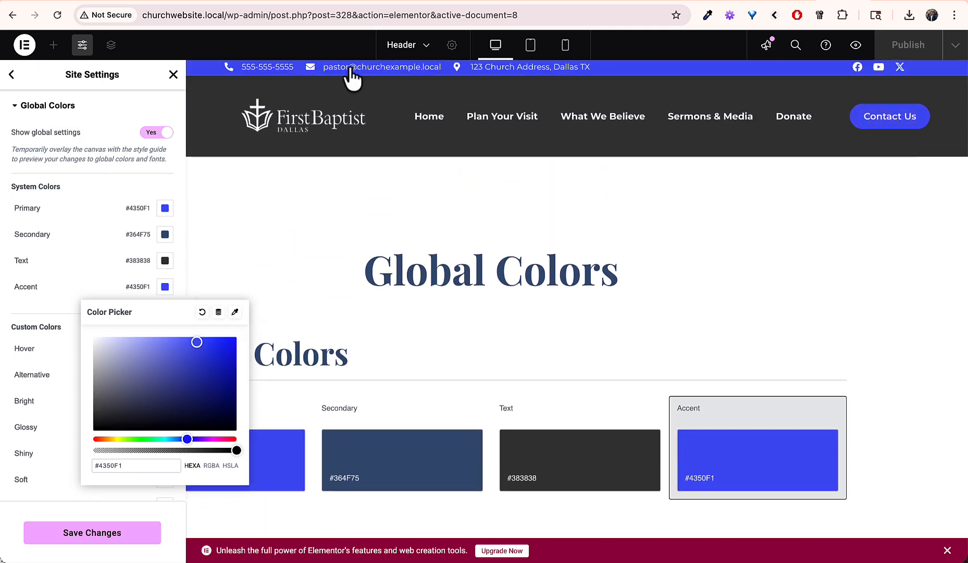
pyautogui.scroll(-2, 675, 245)
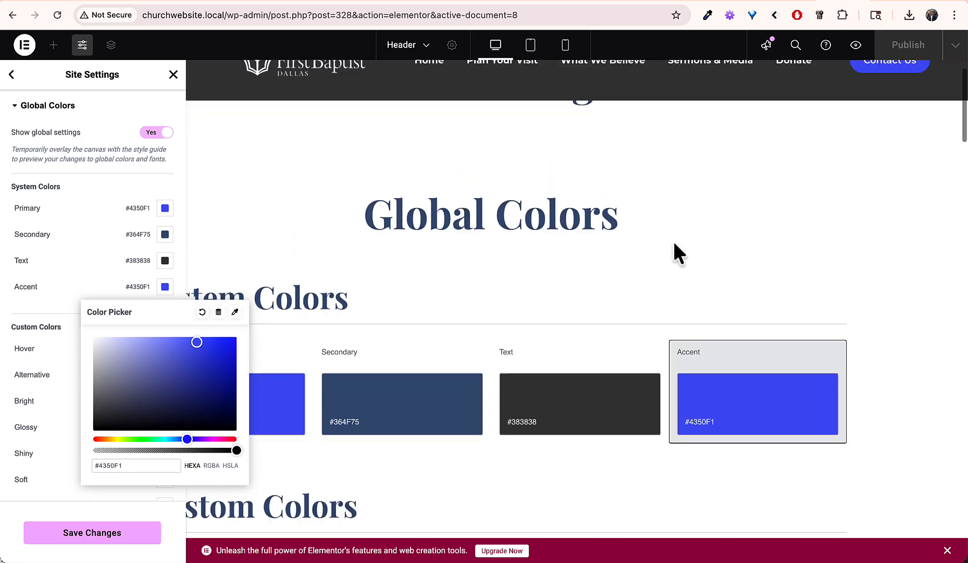
pyautogui.scroll(-9, 673, 240)
pyautogui.scroll(10, 573, 254)
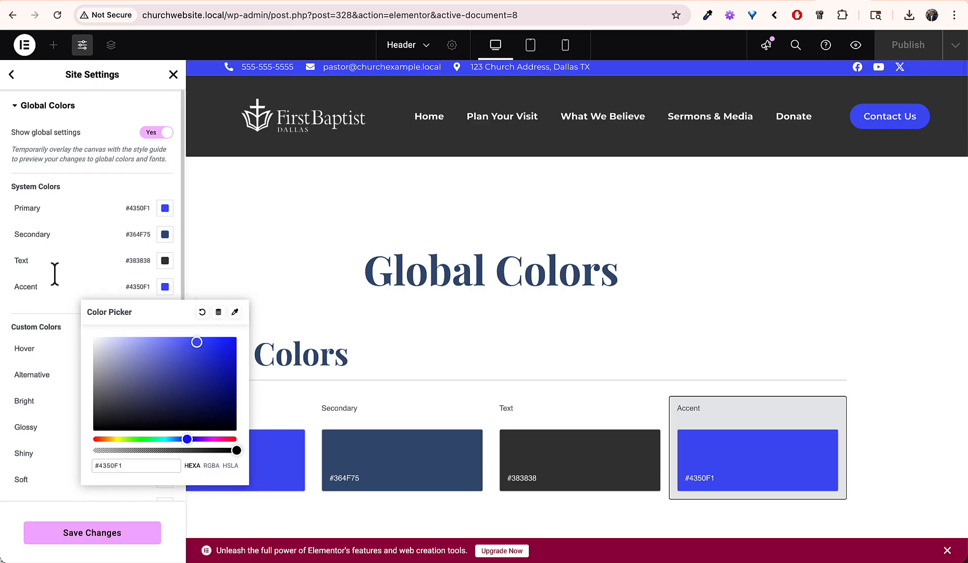
pyautogui.click(50, 310)
pyautogui.click(80, 534)
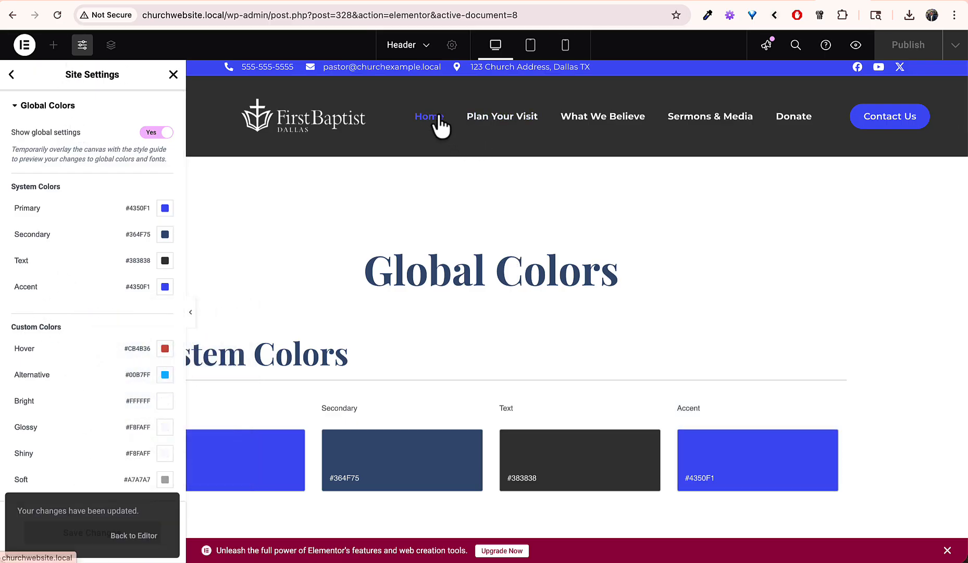
# Step: Exit Elementor to the WordPress admin and view the live home page with the new header
pyautogui.click(30, 52)
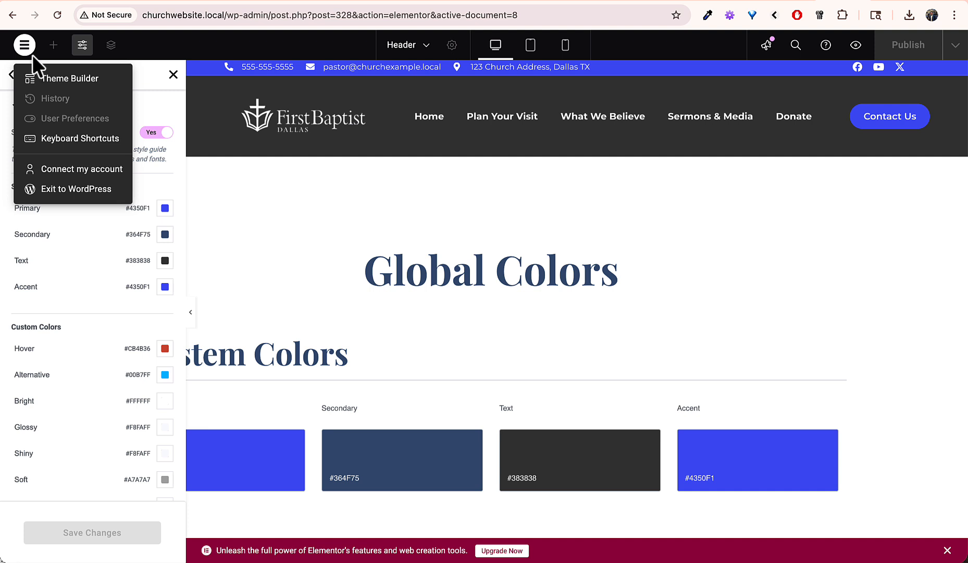
pyautogui.click(25, 46)
pyautogui.click(173, 73)
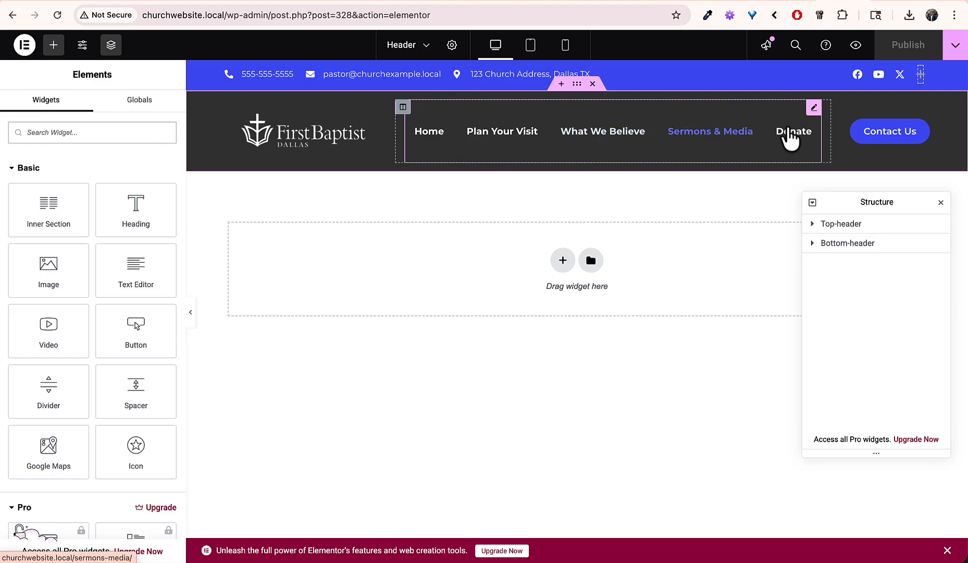
pyautogui.click(25, 44)
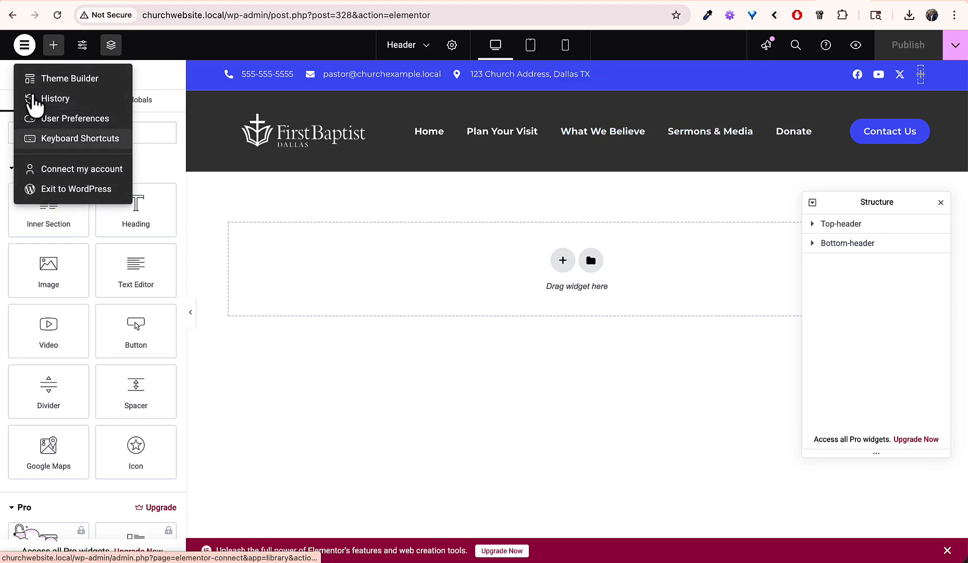
pyautogui.click(23, 47)
pyautogui.click(25, 46)
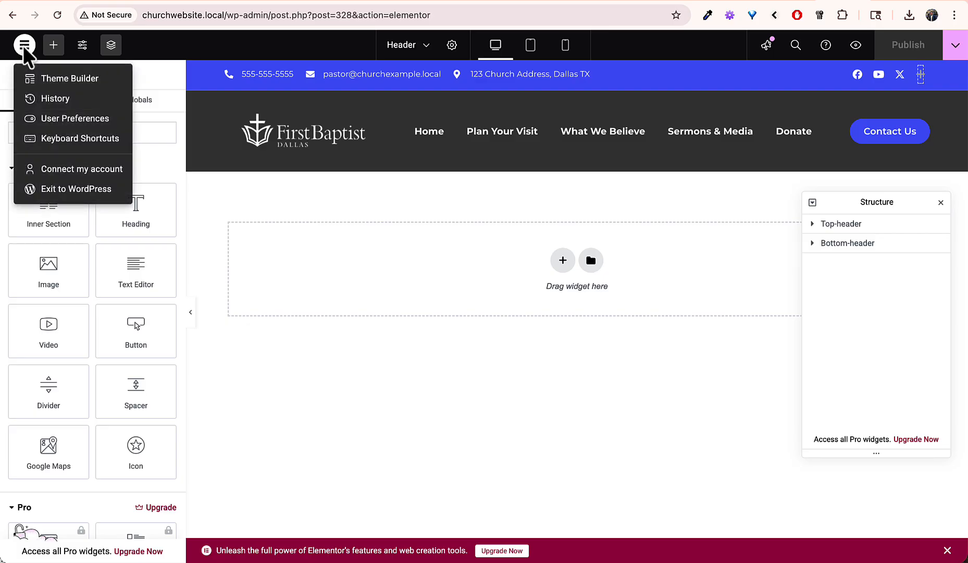
pyautogui.click(56, 190)
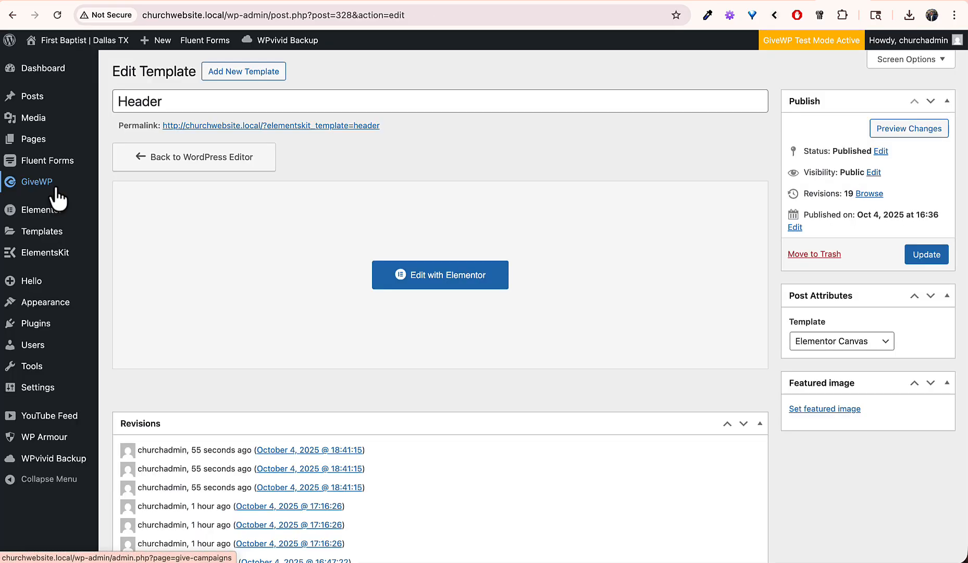
pyautogui.click(104, 46)
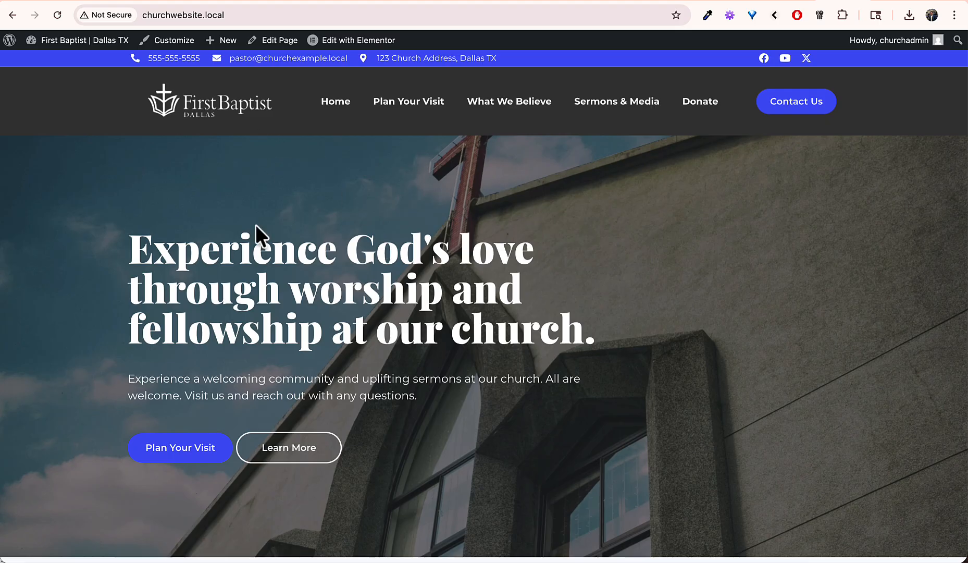
# Step: Scroll down to inspect the home page footer text, then jump back to the top
pyautogui.scroll(-20, 258, 376)
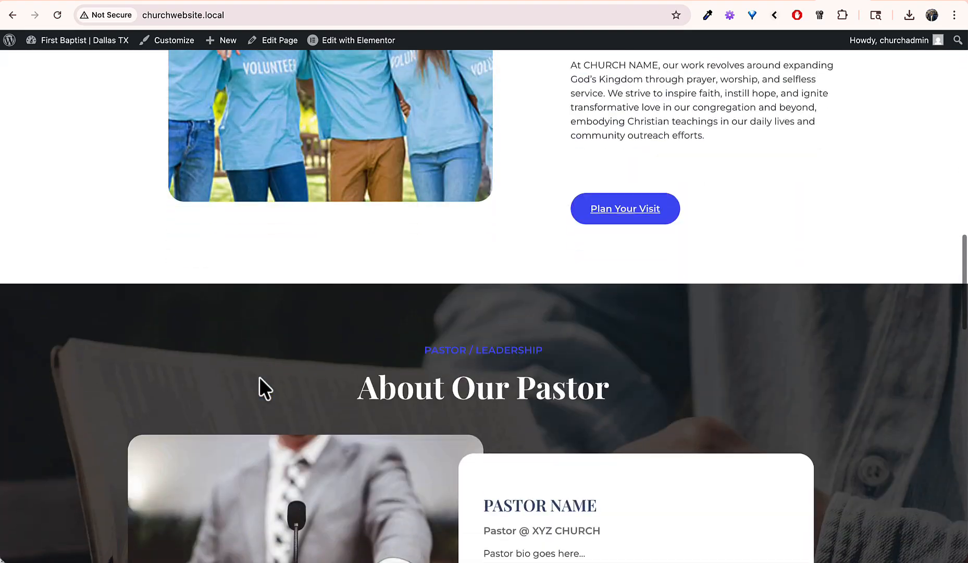
pyautogui.scroll(-8, 259, 377)
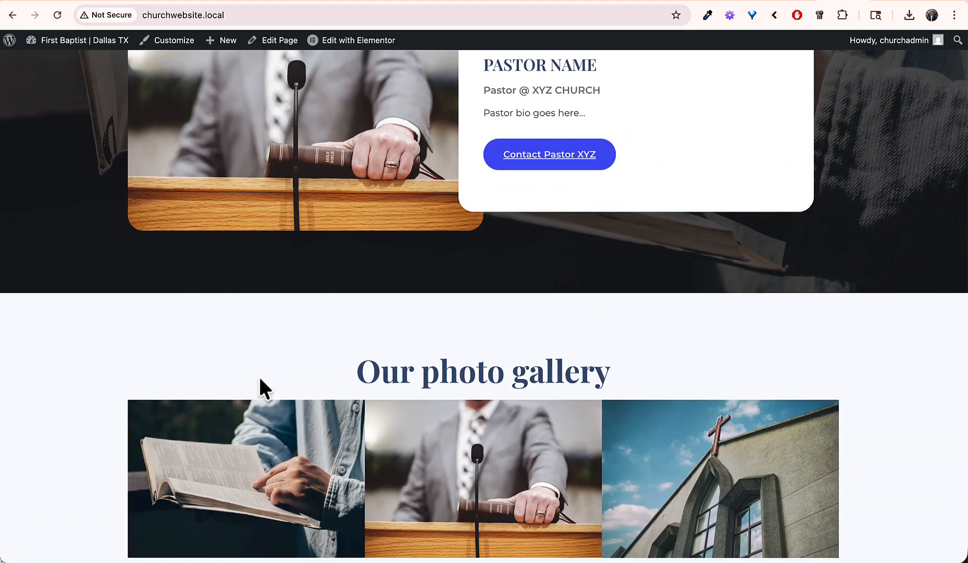
pyautogui.scroll(-6, 260, 380)
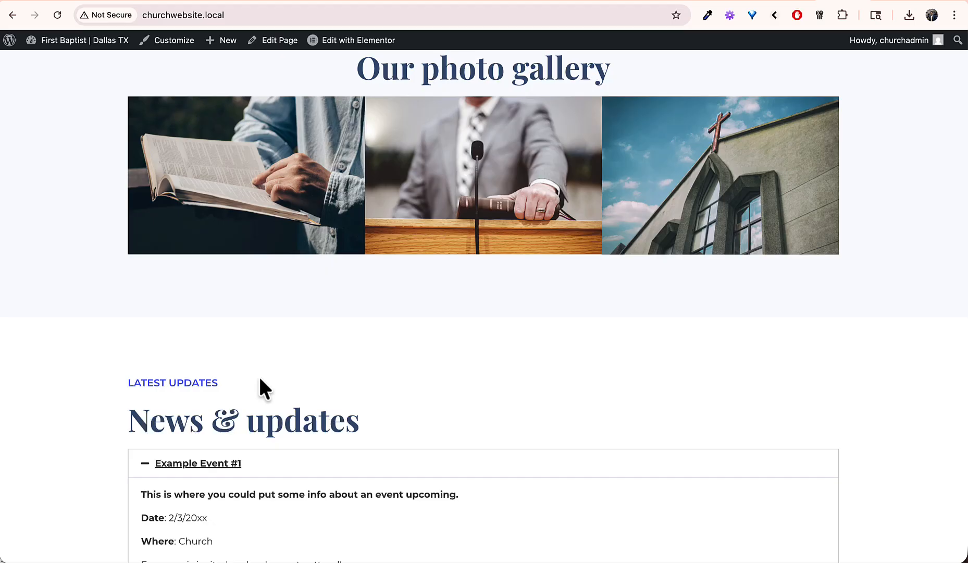
pyautogui.scroll(-10, 260, 379)
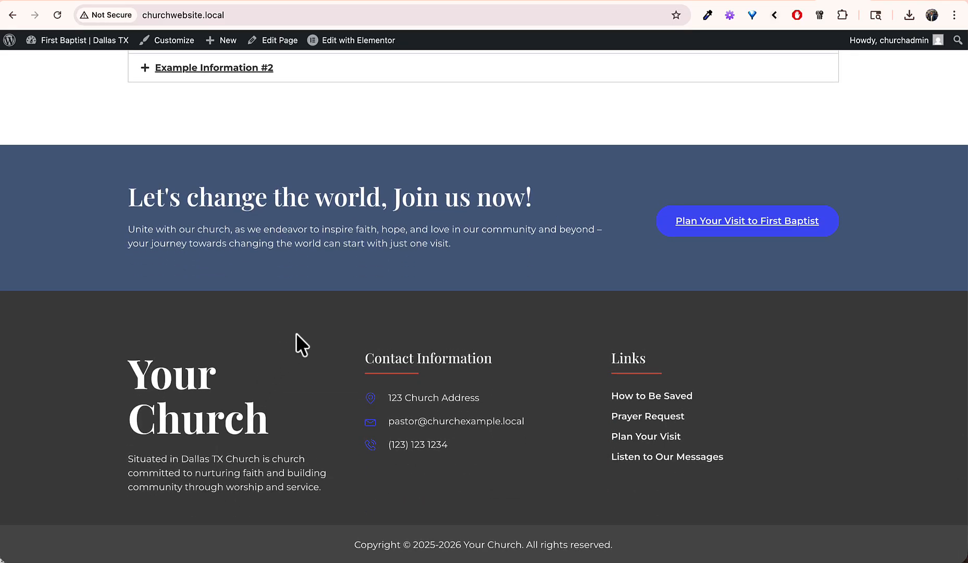
pyautogui.moveTo(129, 371); pyautogui.dragTo(302, 487)
pyautogui.click(343, 495)
pyautogui.press('Home')
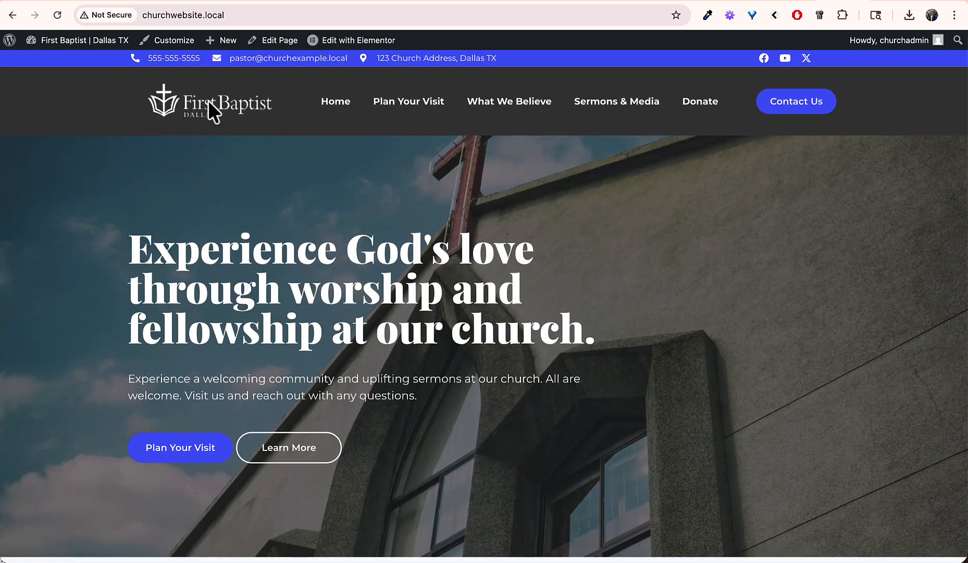
# Step: Browse the Plan Your Visit, What We Believe, Sermons & Media and Home pages, then reveal the Edit with Elementor options
pyautogui.click(409, 107)
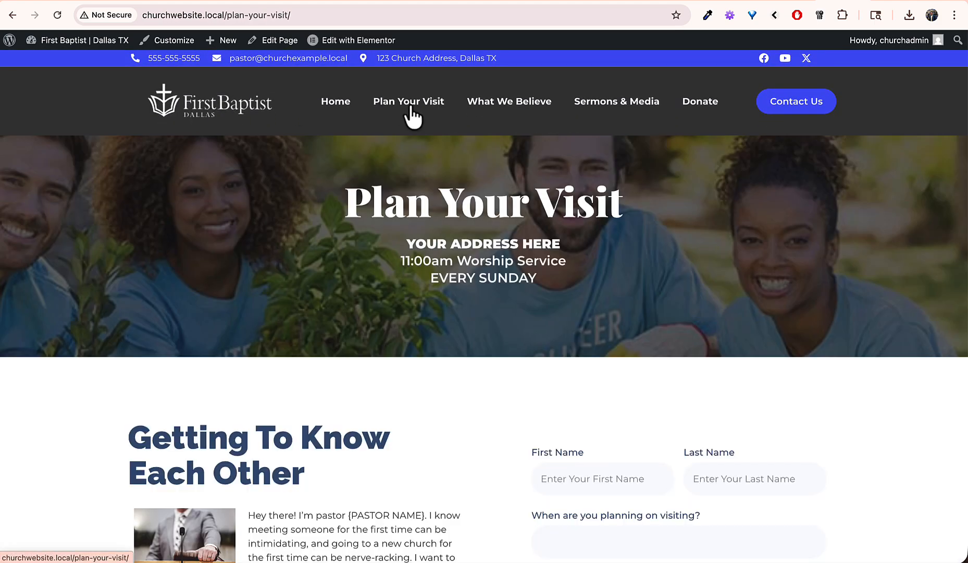
pyautogui.click(497, 107)
pyautogui.click(609, 110)
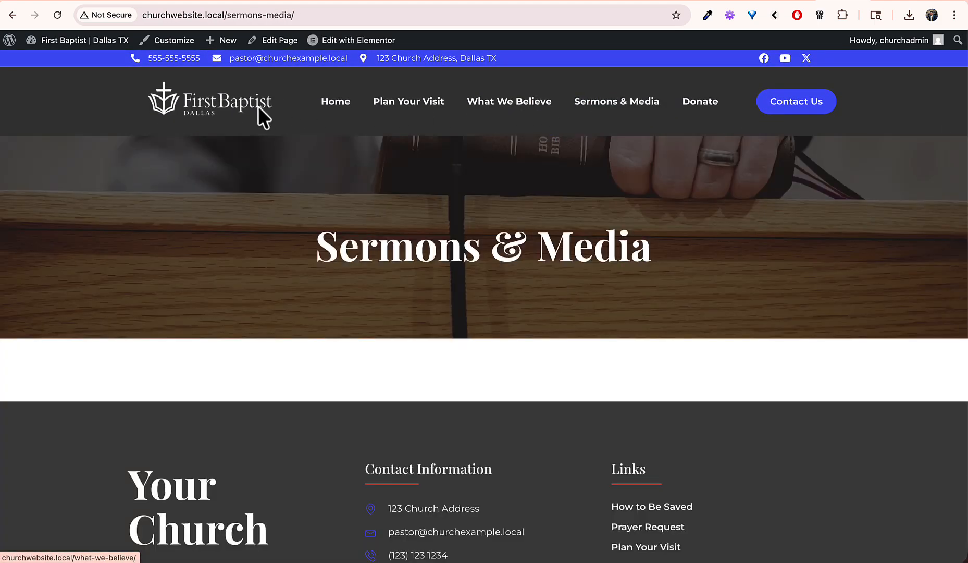
pyautogui.click(332, 108)
pyautogui.scroll(-15, 292, 313)
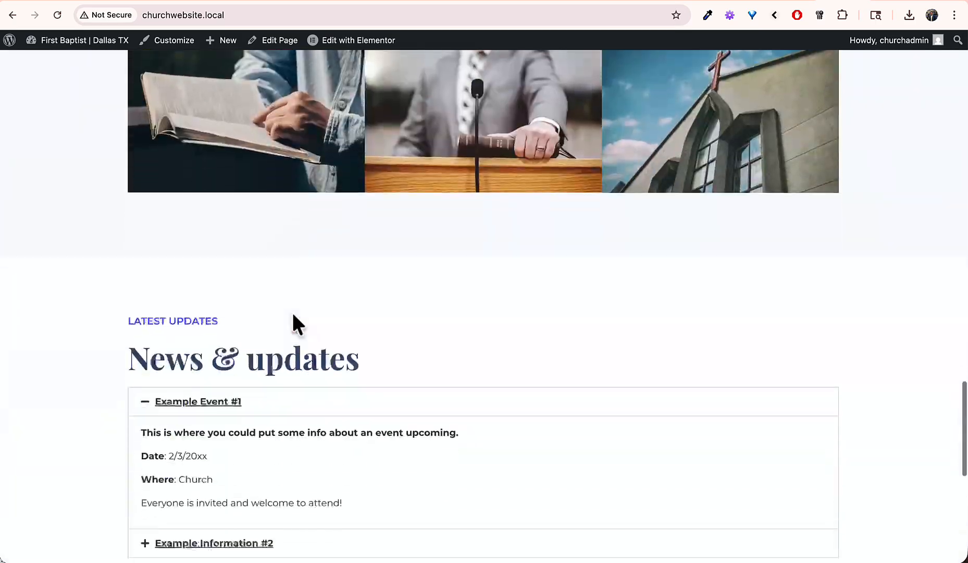
pyautogui.scroll(-10, 293, 315)
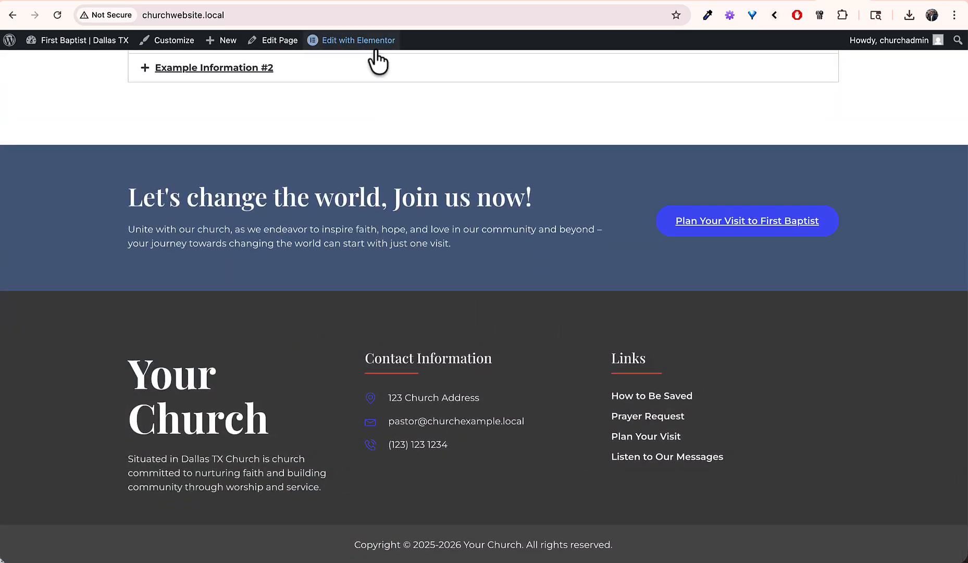
pyautogui.moveTo(375, 49)
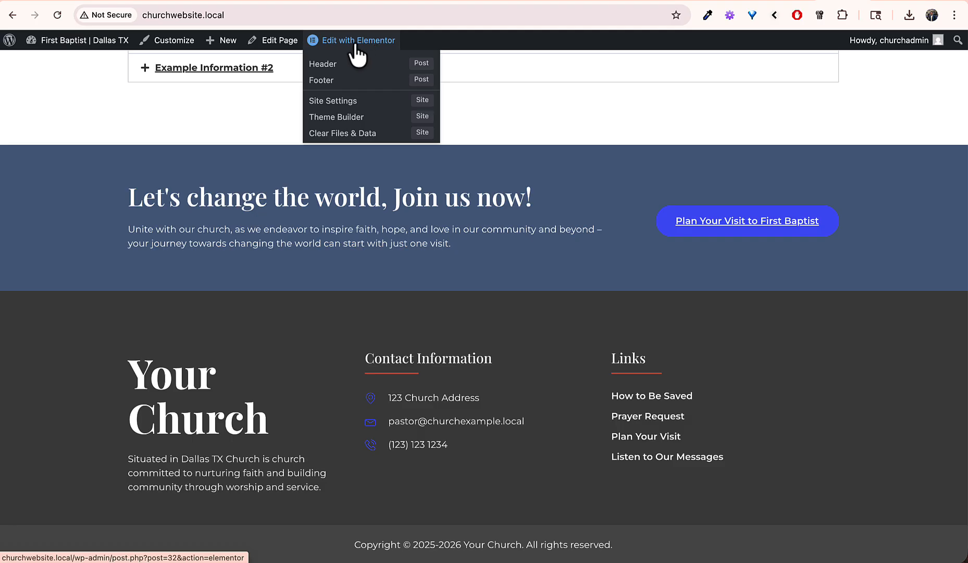
# Step: Open the Footer template and add an Image widget showing ChurchLOGO to the left column
pyautogui.click(323, 82)
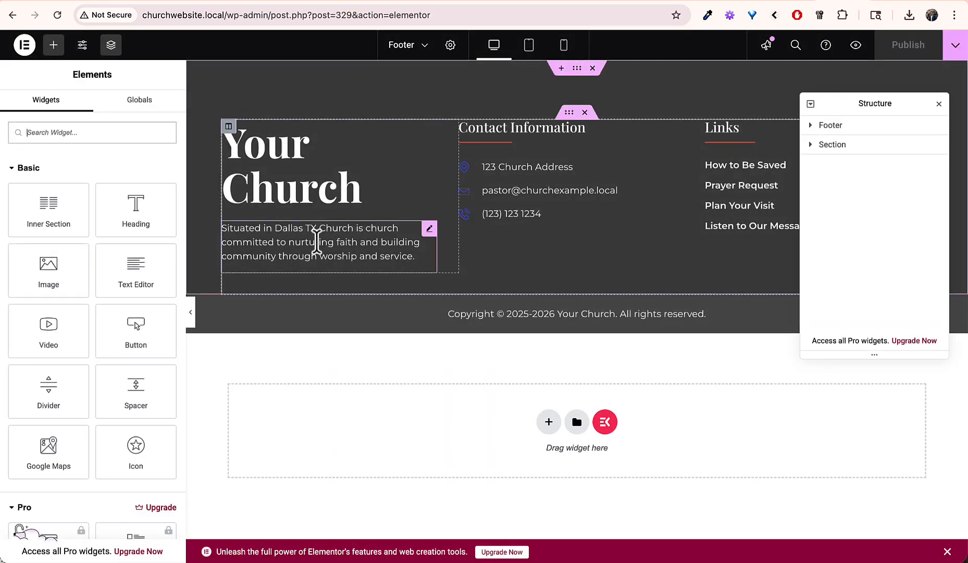
pyautogui.moveTo(64, 285); pyautogui.dragTo(353, 209)
pyautogui.click(114, 222)
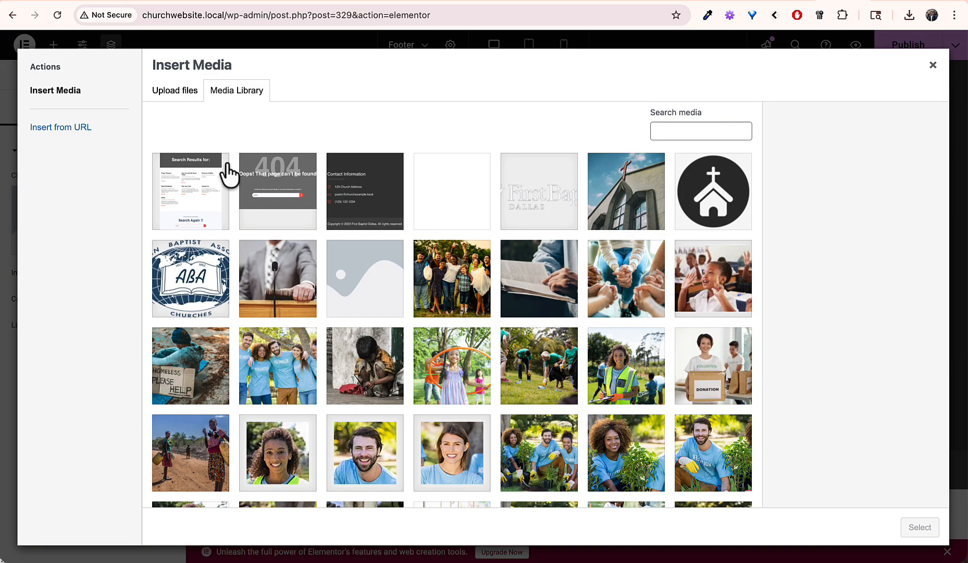
pyautogui.click(557, 200)
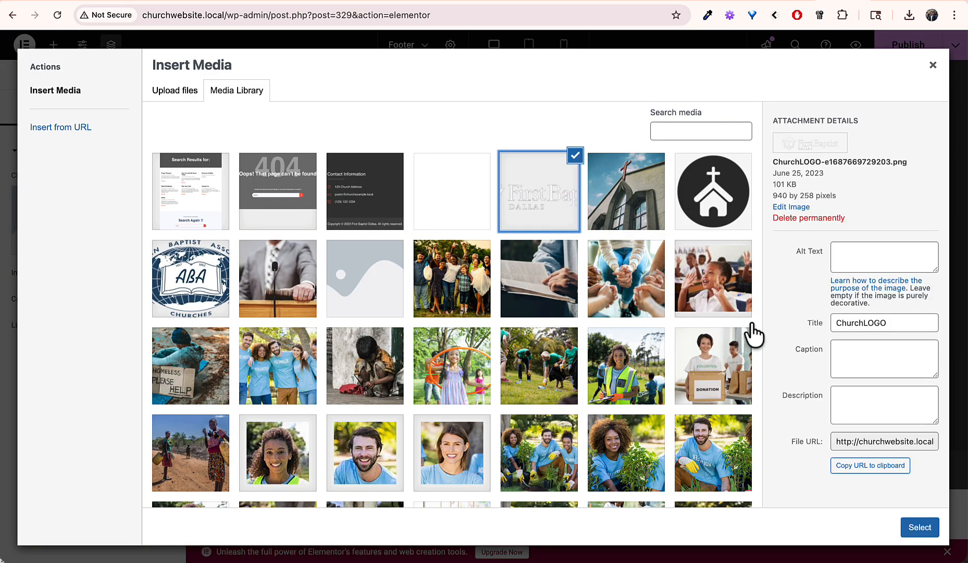
pyautogui.click(923, 529)
# Step: Delete the 'Your Church' footer heading and select the new logo image
pyautogui.click(335, 159)
pyautogui.rightClick(335, 159)
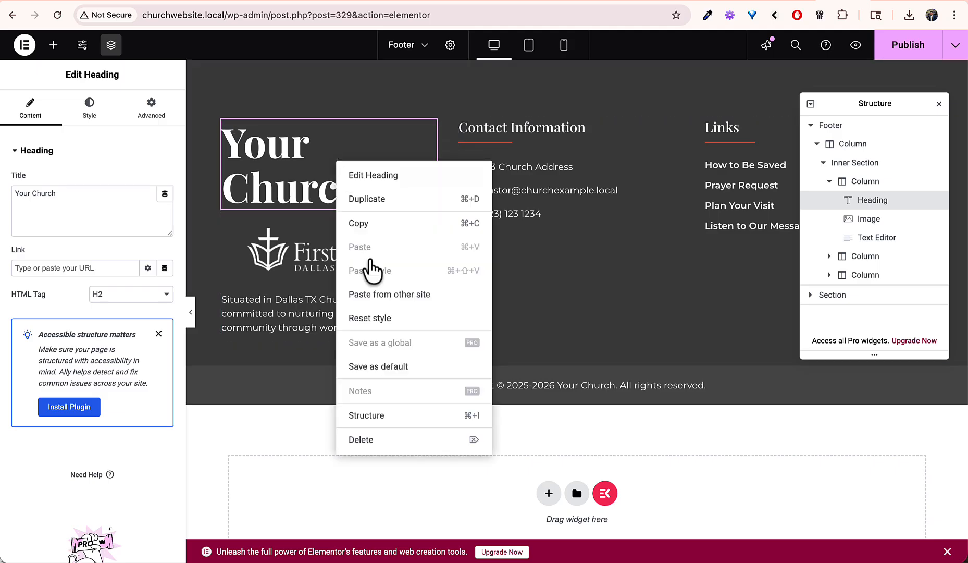
pyautogui.click(360, 438)
pyautogui.click(355, 211)
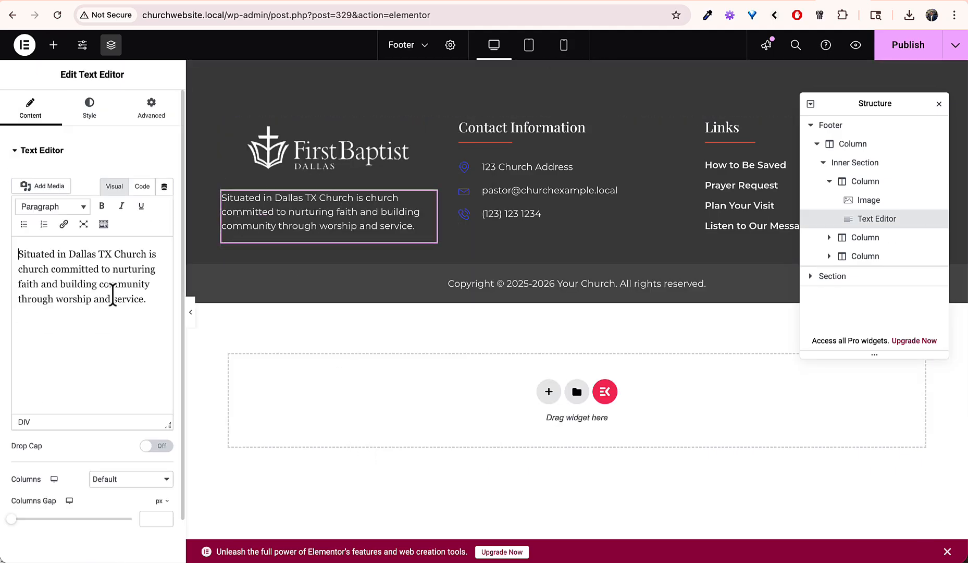
pyautogui.click(340, 140)
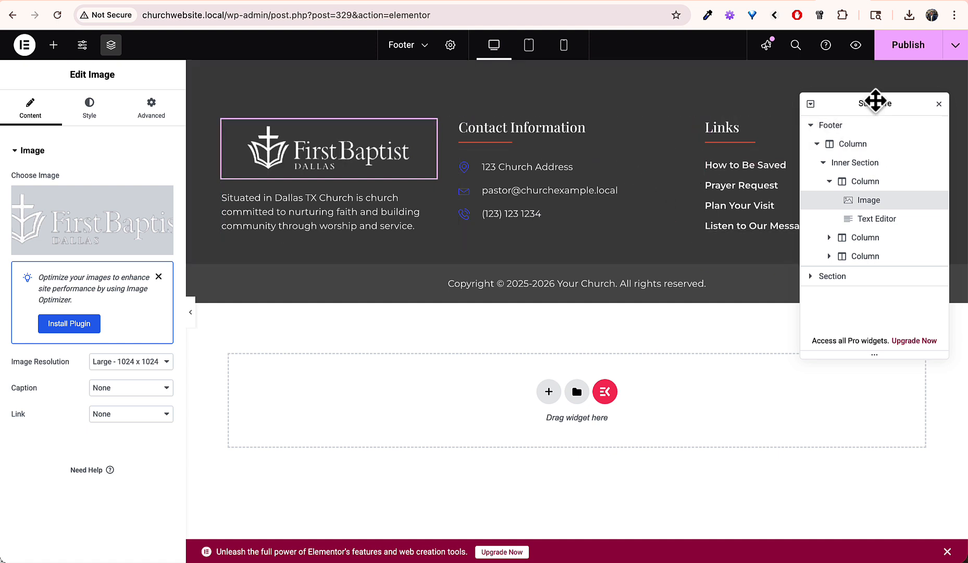
pyautogui.moveTo(875, 100); pyautogui.dragTo(851, 285)
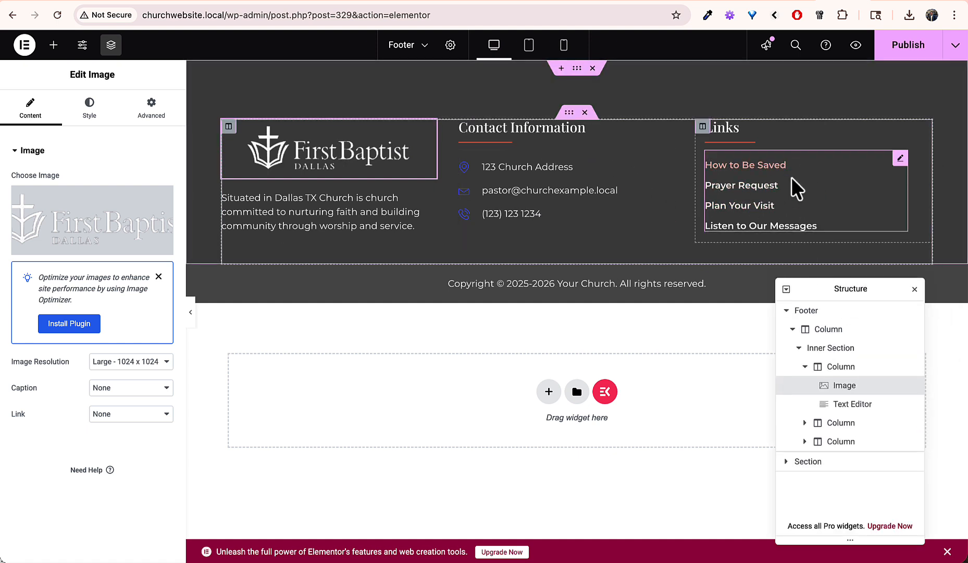
# Step: Replace 'Your Church' with 'First Baptist' in the footer copyright text
pyautogui.click(577, 283)
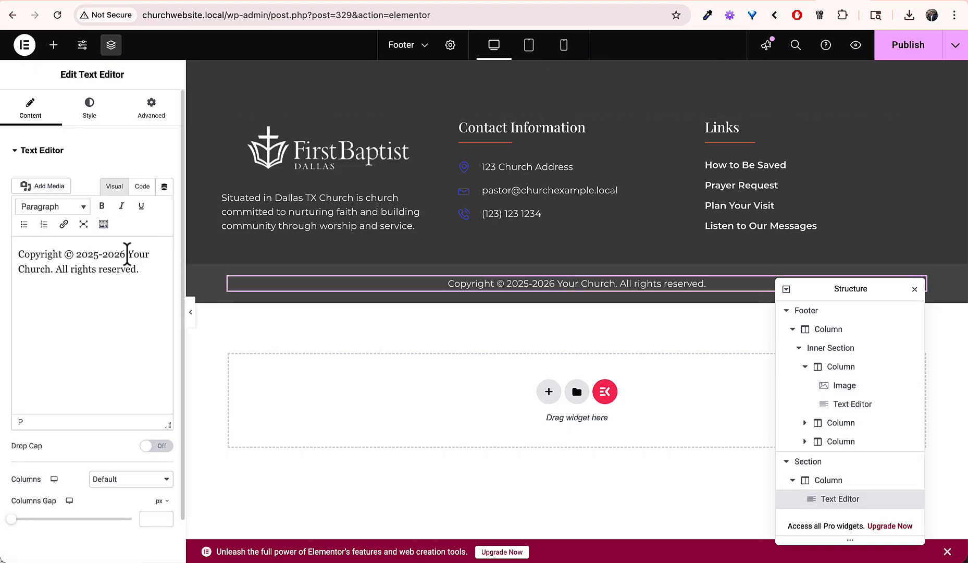
pyautogui.moveTo(127, 253); pyautogui.dragTo(52, 269)
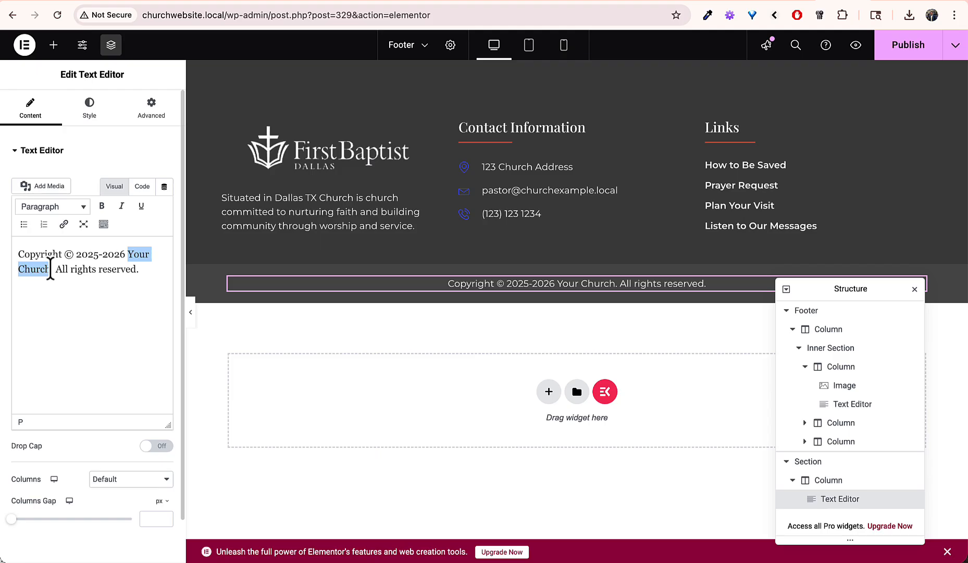
pyautogui.write('First Bapt')
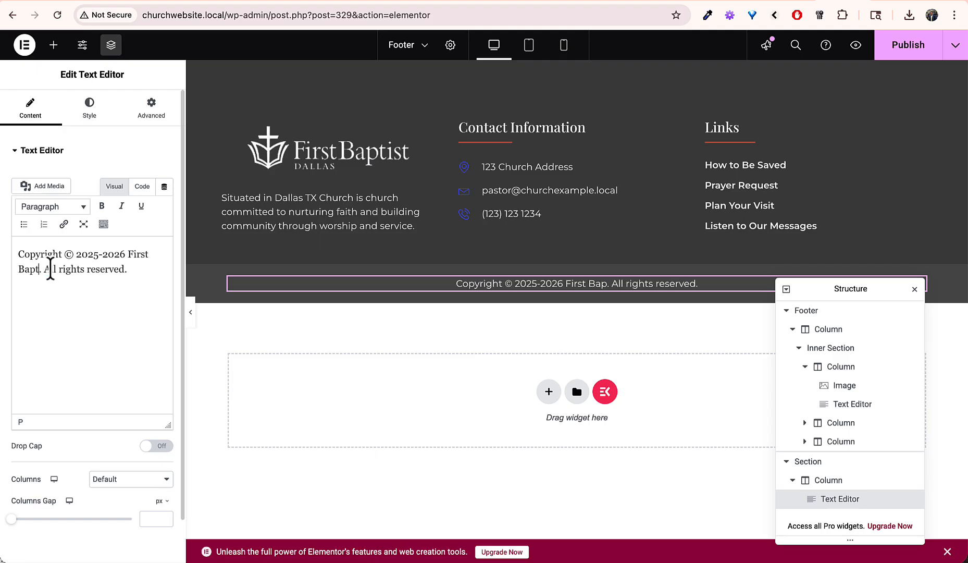
pyautogui.write('ist')
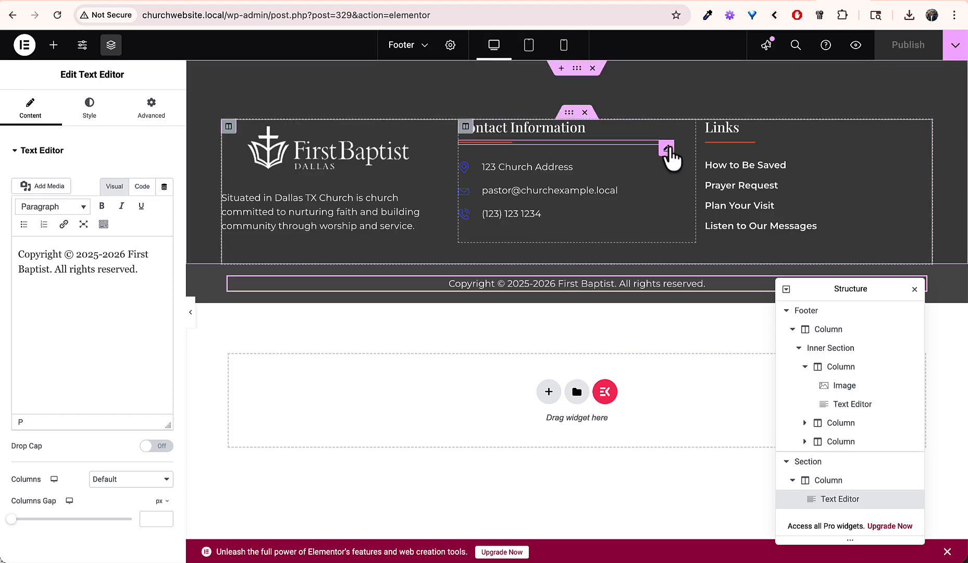
# Step: Set both the Contact Information and Links divider colours to the Primary global colour
pyautogui.click(667, 152)
pyautogui.click(90, 117)
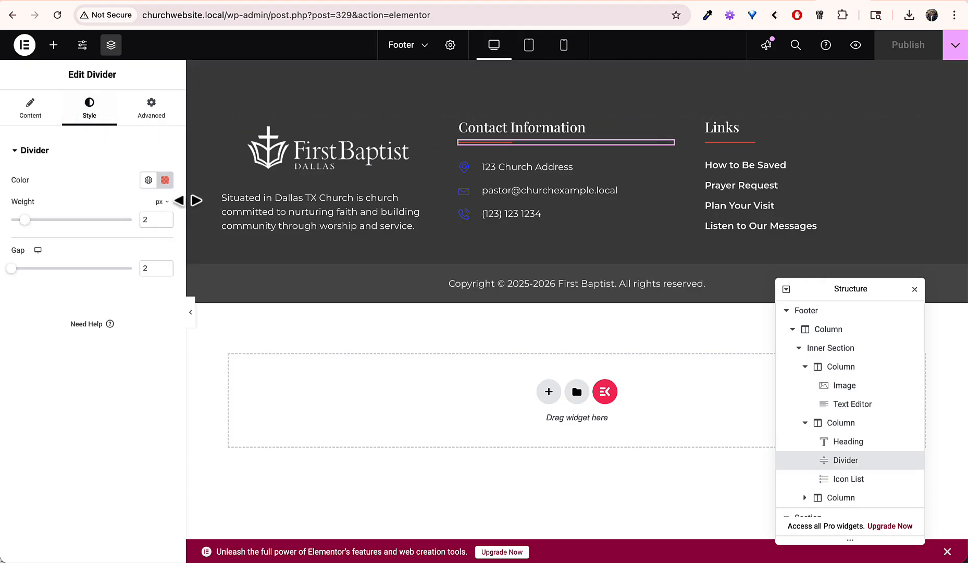
pyautogui.click(148, 180)
pyautogui.click(83, 243)
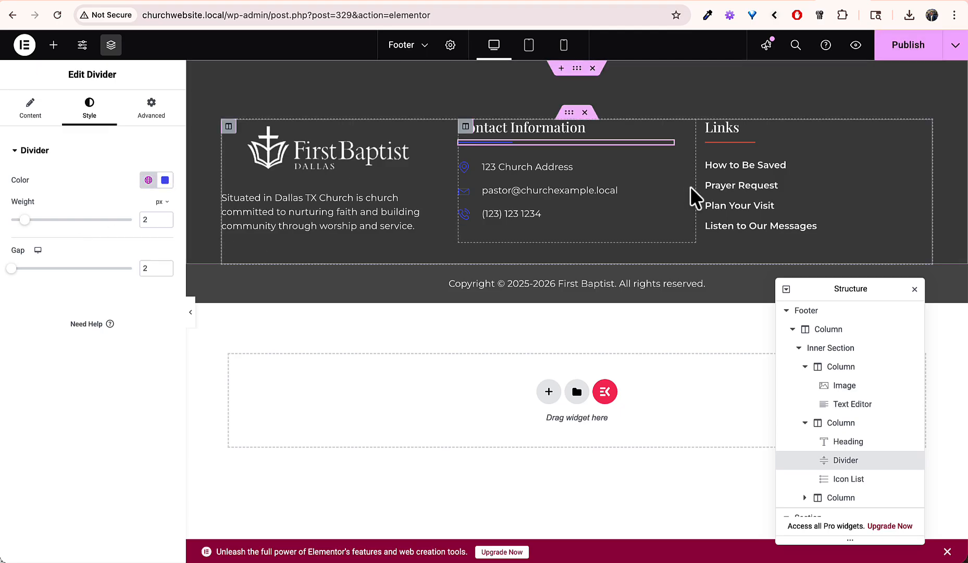
pyautogui.click(727, 142)
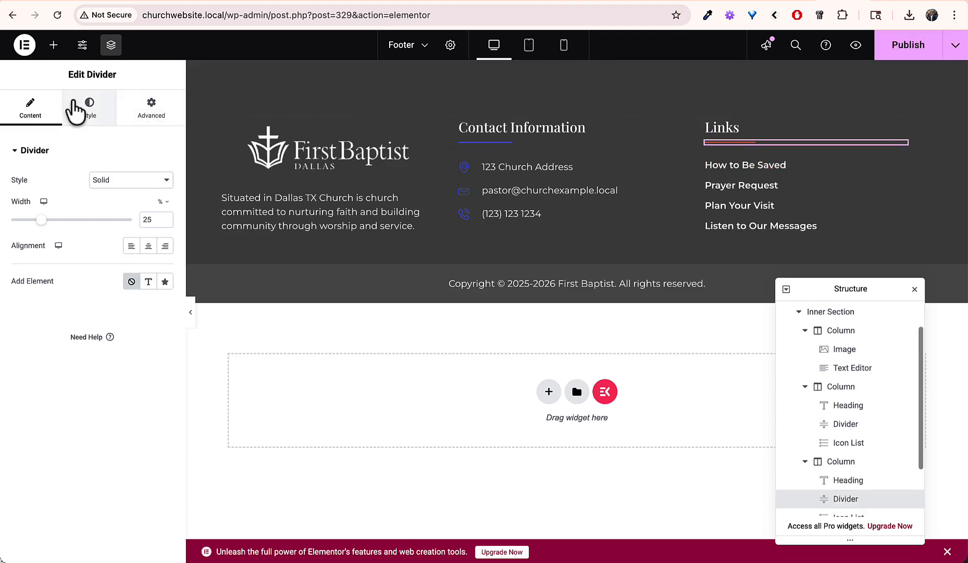
pyautogui.click(89, 109)
pyautogui.click(148, 180)
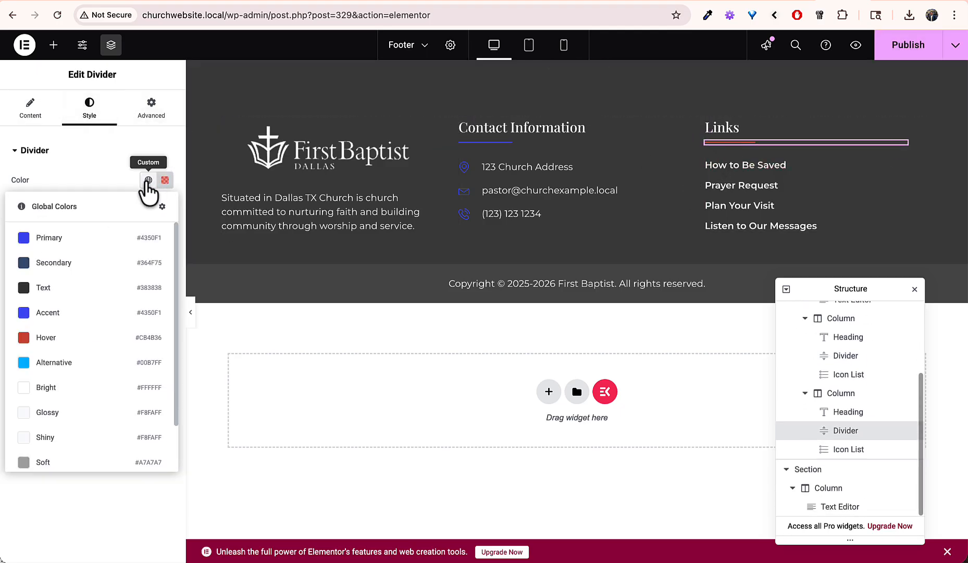
pyautogui.click(82, 238)
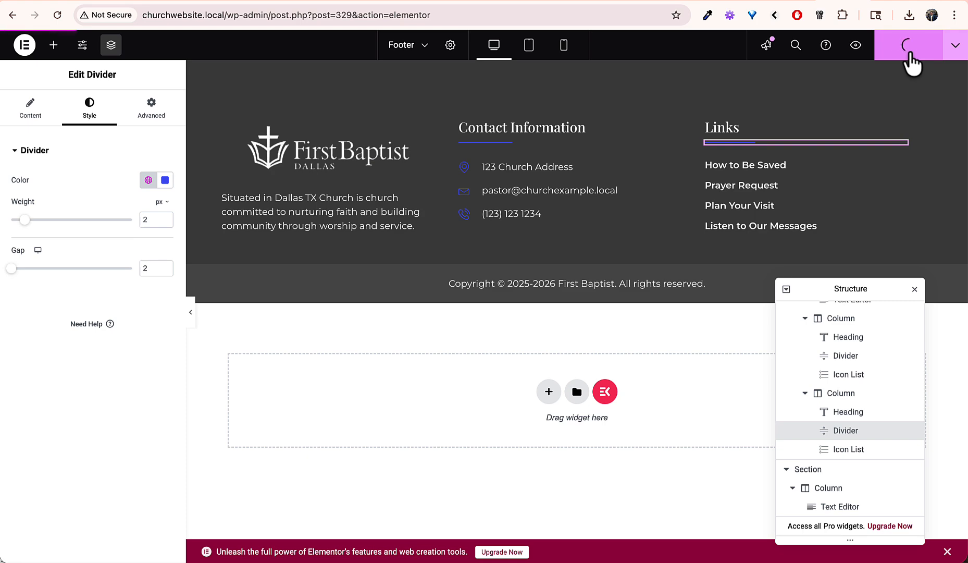
# Step: Exit Elementor to WordPress and view the live site homepage
pyautogui.click(24, 46)
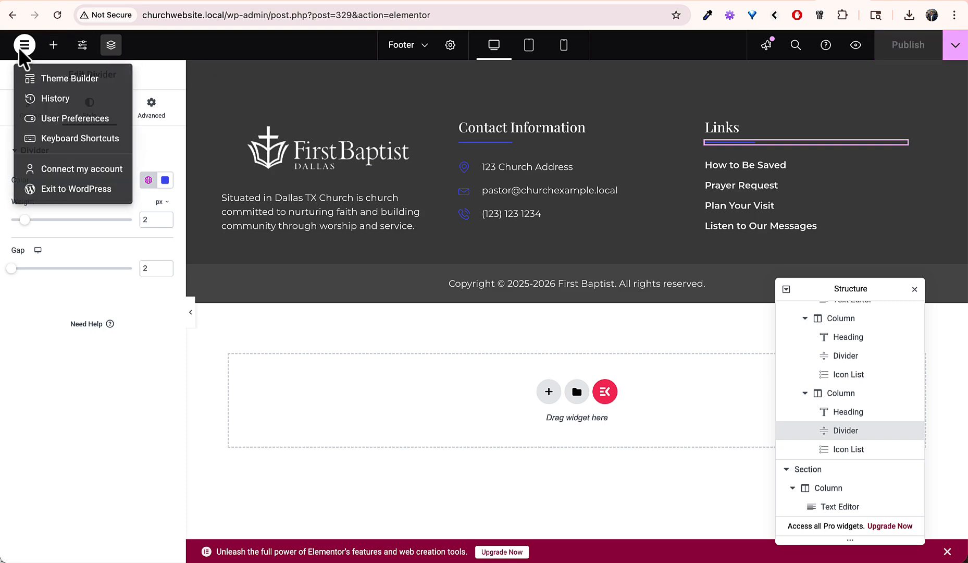
pyautogui.click(64, 189)
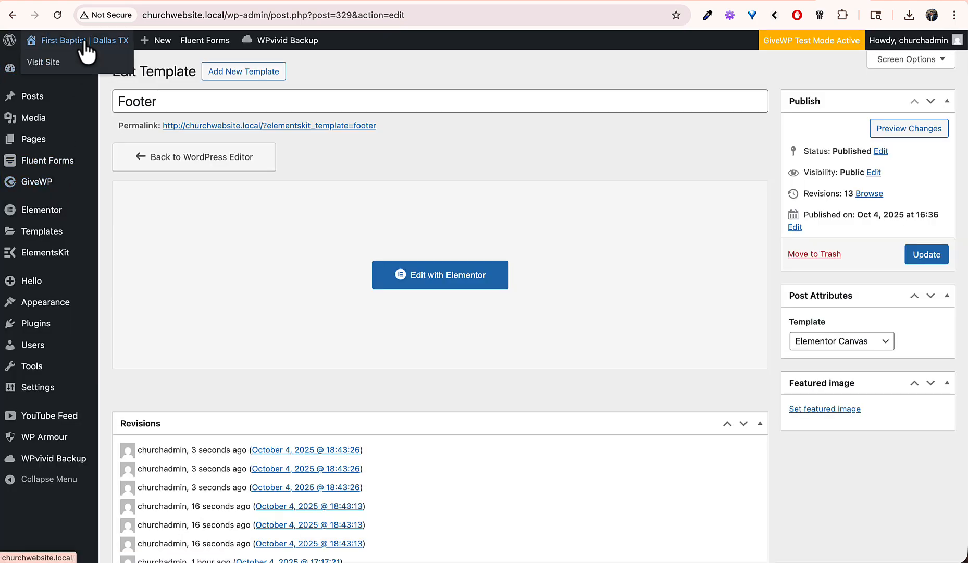
pyautogui.click(84, 41)
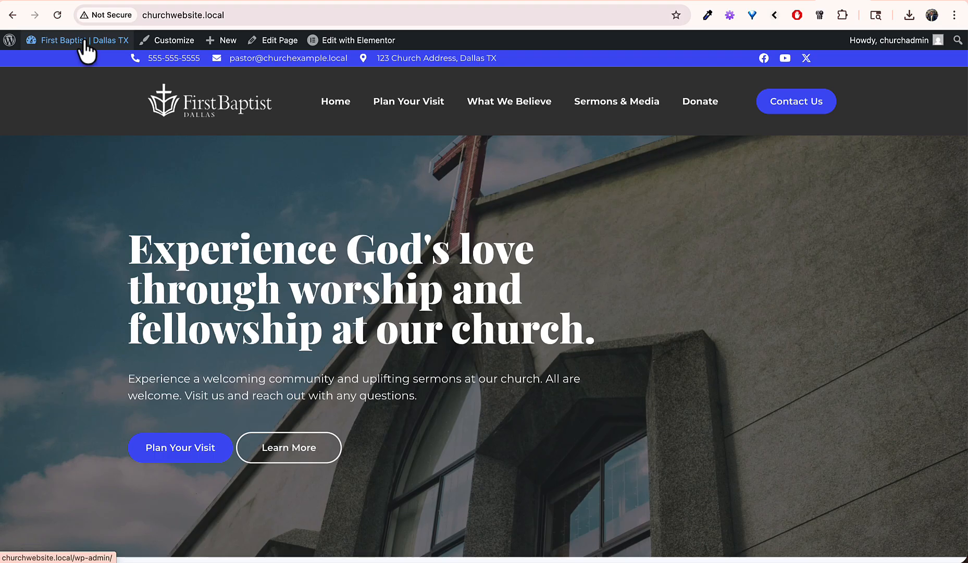
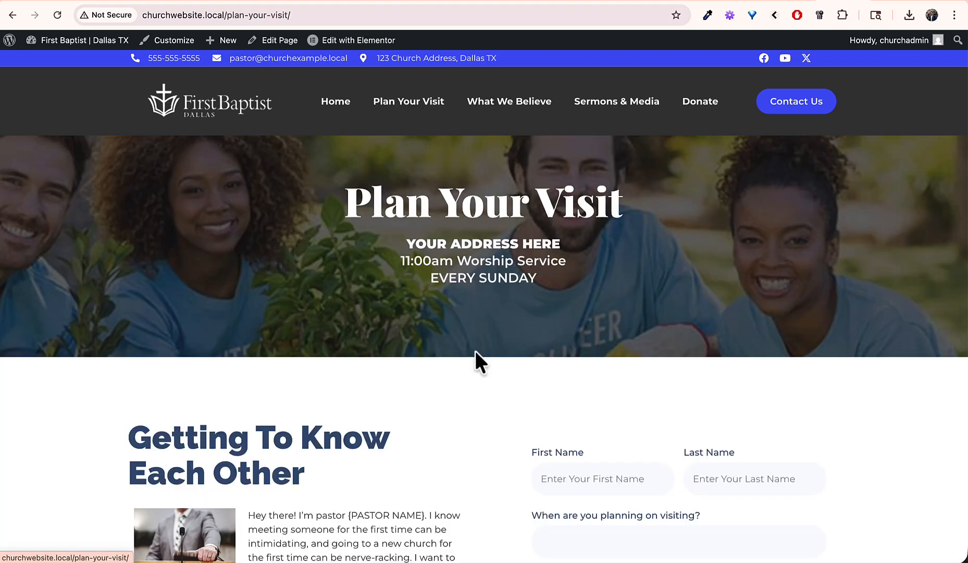
# Step: Review the live Plan Your Visit sign-up form, answering yes to being contacted, then head to the Dashboard
pyautogui.scroll(-6, 475, 360)
pyautogui.scroll(-1, 479, 360)
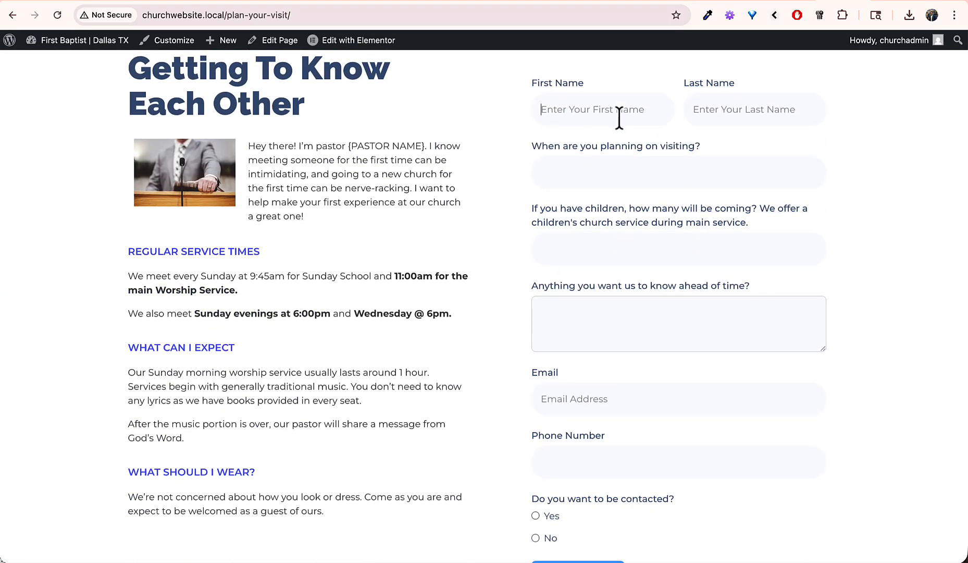
pyautogui.scroll(-4, 611, 296)
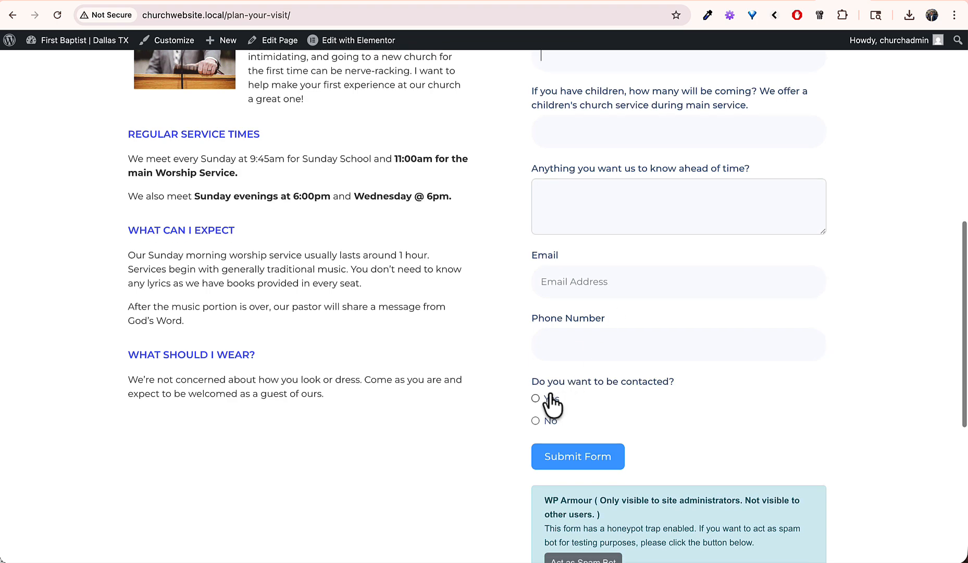
pyautogui.click(542, 396)
pyautogui.scroll(15, 483, 345)
pyautogui.scroll(2, 483, 345)
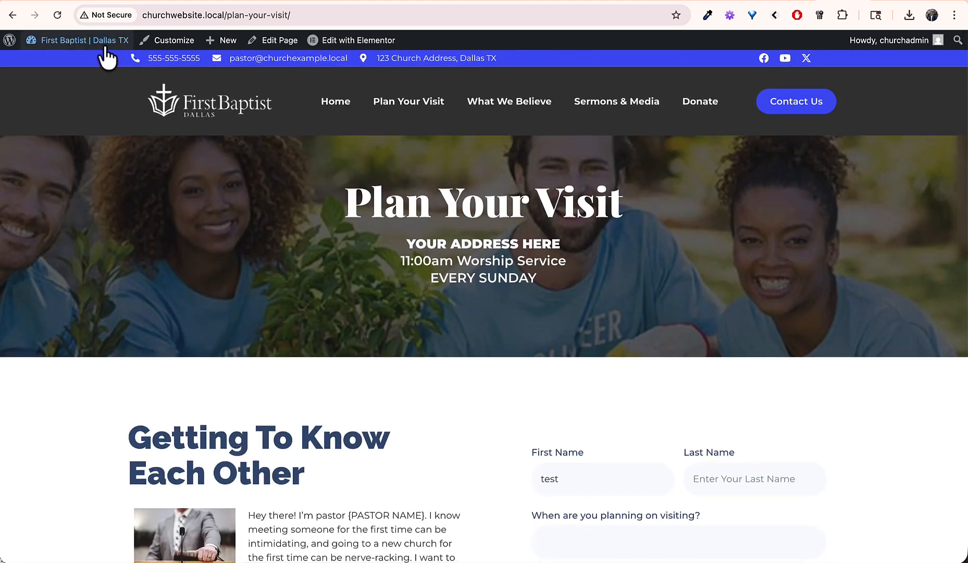
pyautogui.moveTo(105, 52)
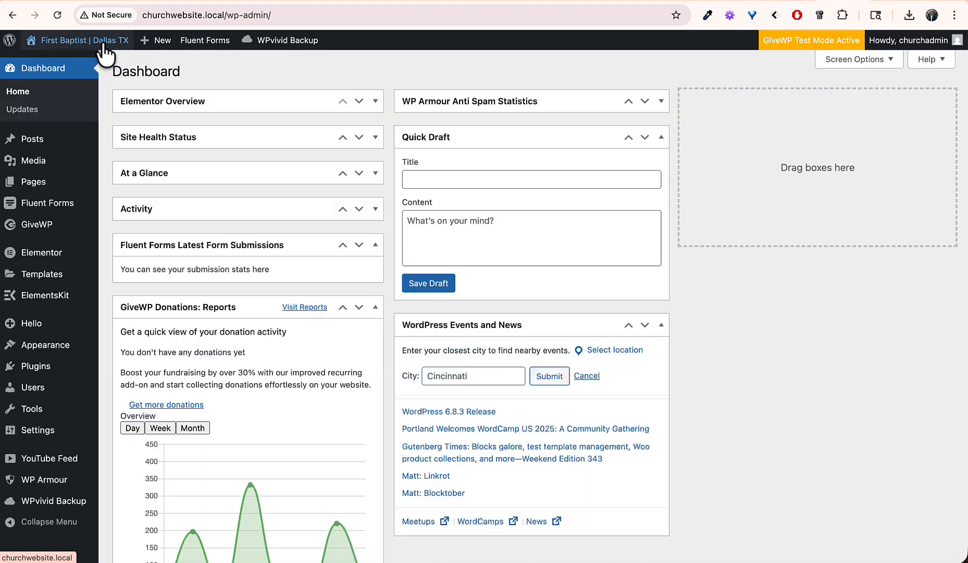
# Step: Open Fluent Forms' Contact Us Form settings, go to Email Notifications, and start a new notification
pyautogui.moveTo(57, 206)
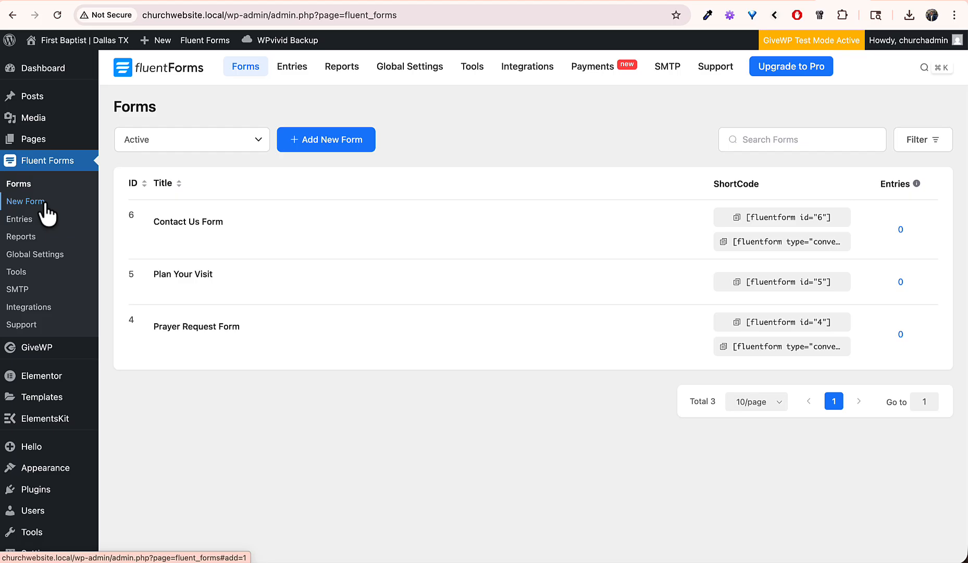
pyautogui.moveTo(220, 268)
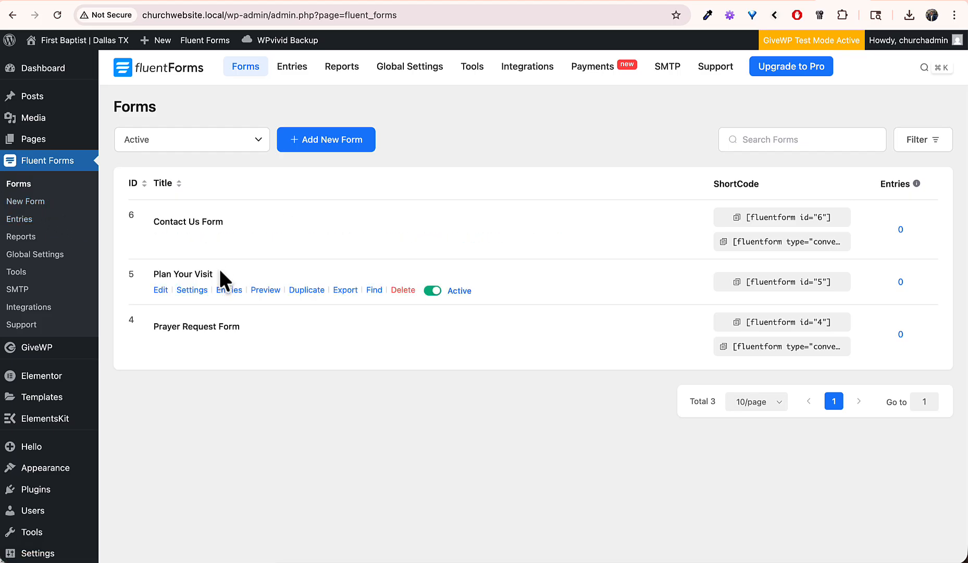
pyautogui.moveTo(242, 322)
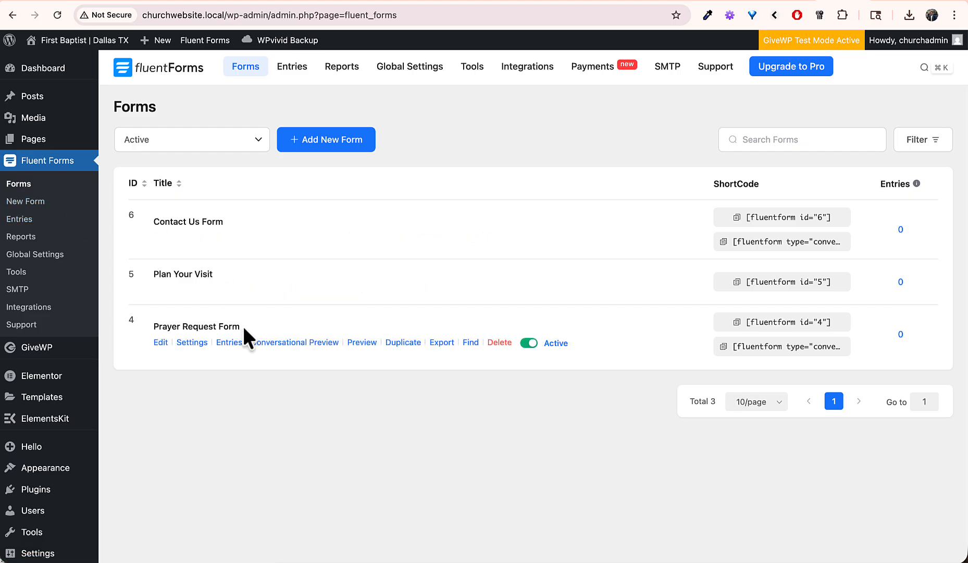
pyautogui.moveTo(211, 228)
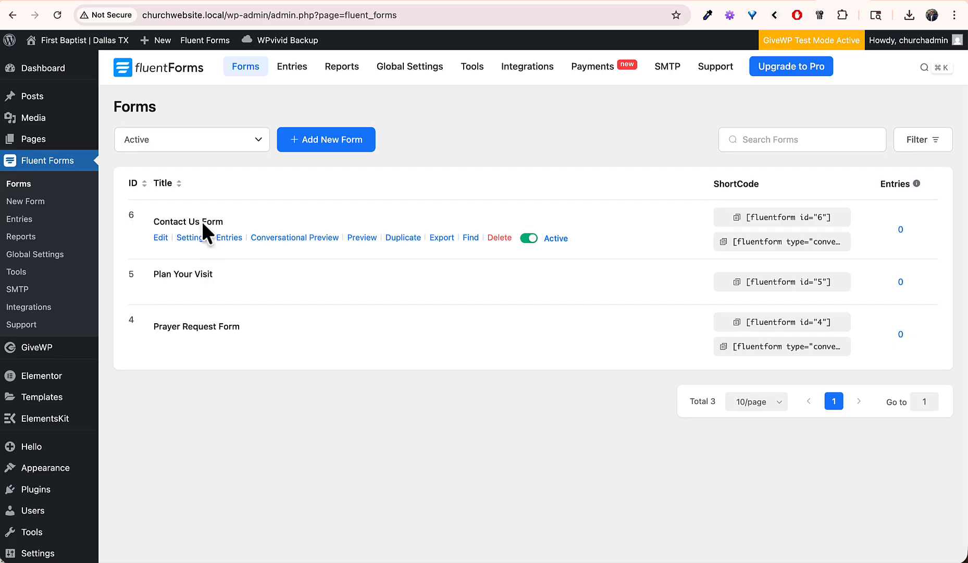
pyautogui.click(196, 238)
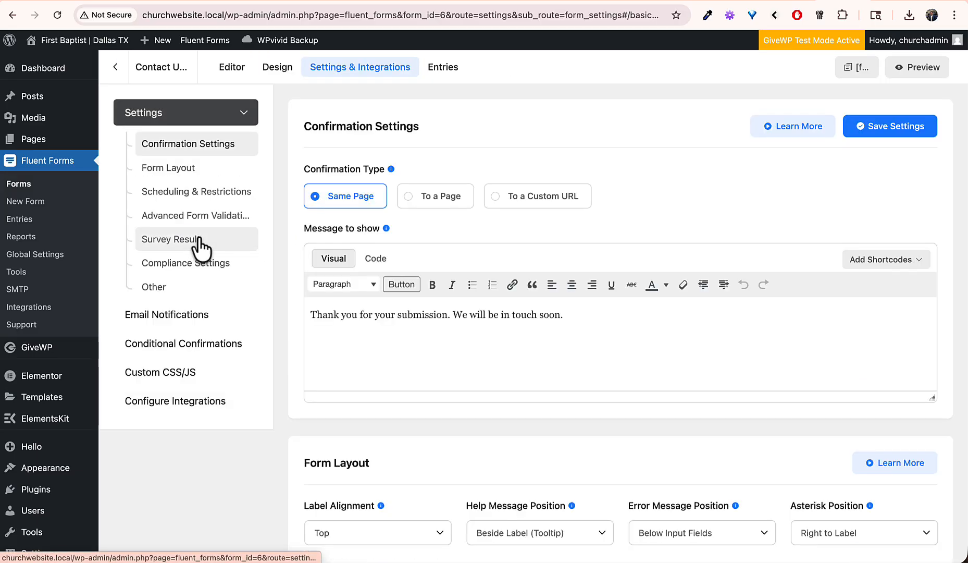
pyautogui.click(163, 315)
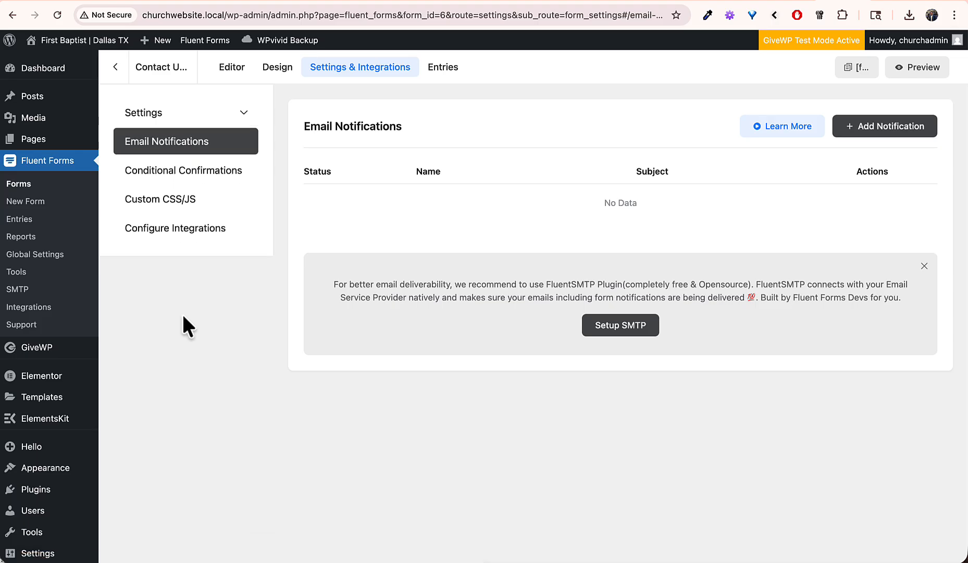
pyautogui.click(885, 131)
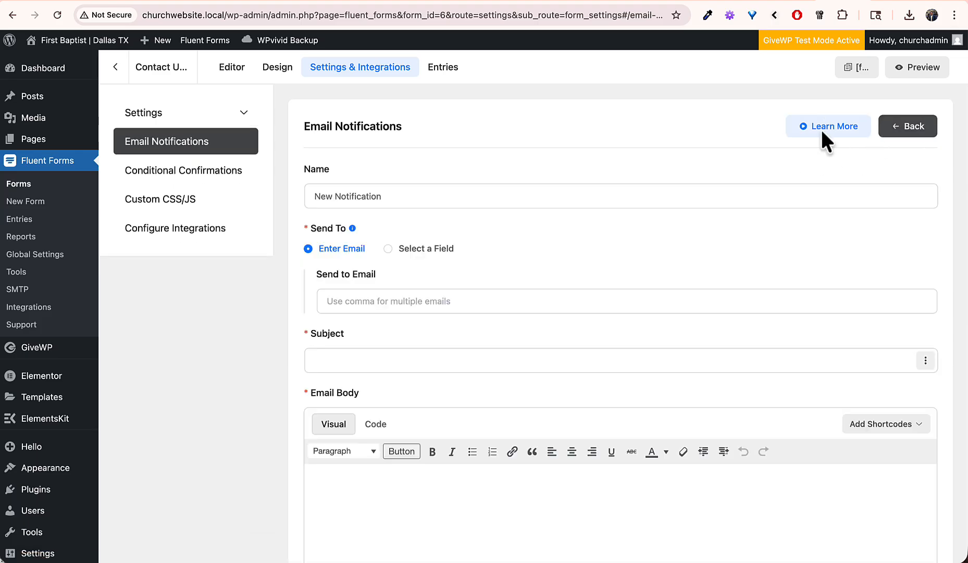
# Step: Enter the recipient email address and the subject 'New Contact Form Submission'
pyautogui.click(443, 196)
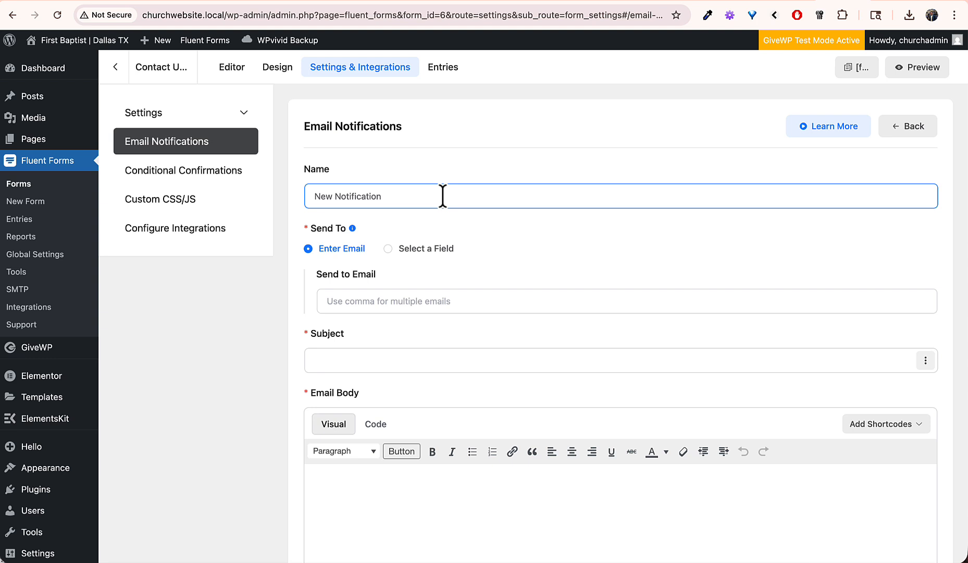
pyautogui.click(375, 301)
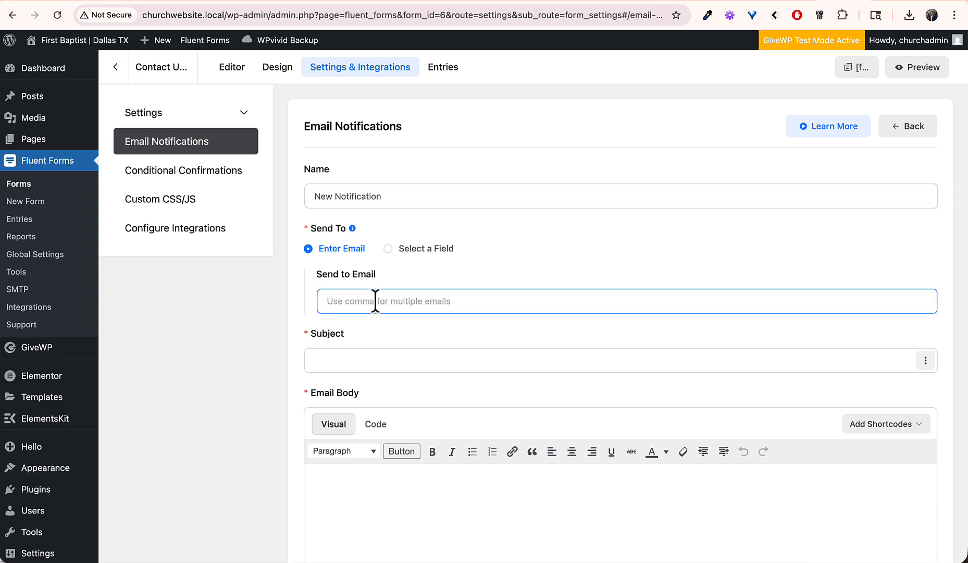
pyautogui.write('myemail@example.com')
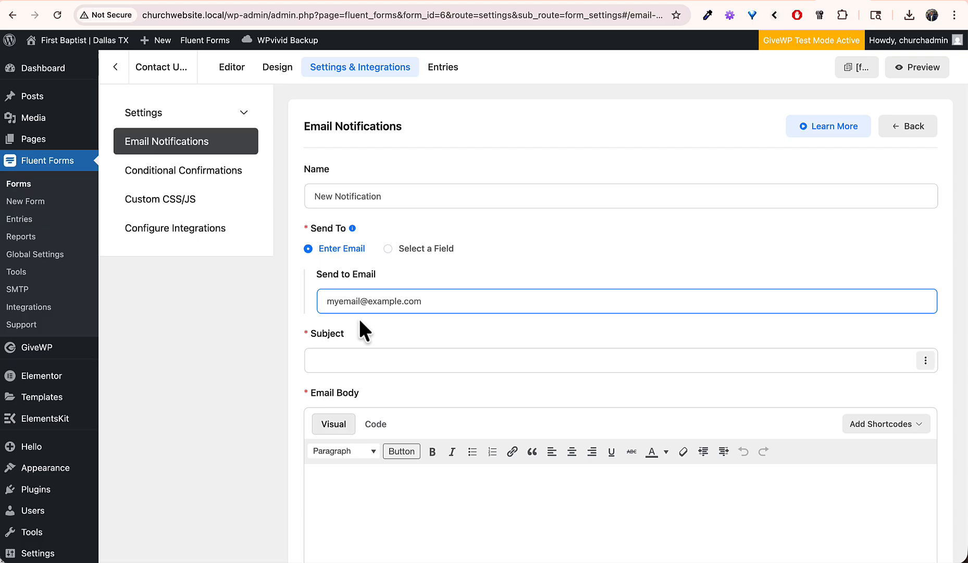
pyautogui.click(333, 359)
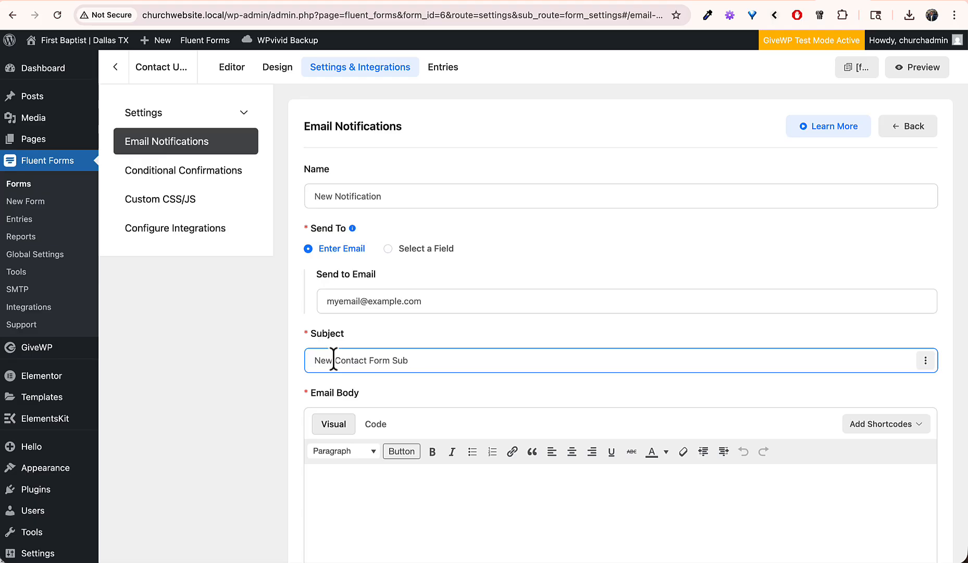
pyautogui.scroll(-5, 330, 403)
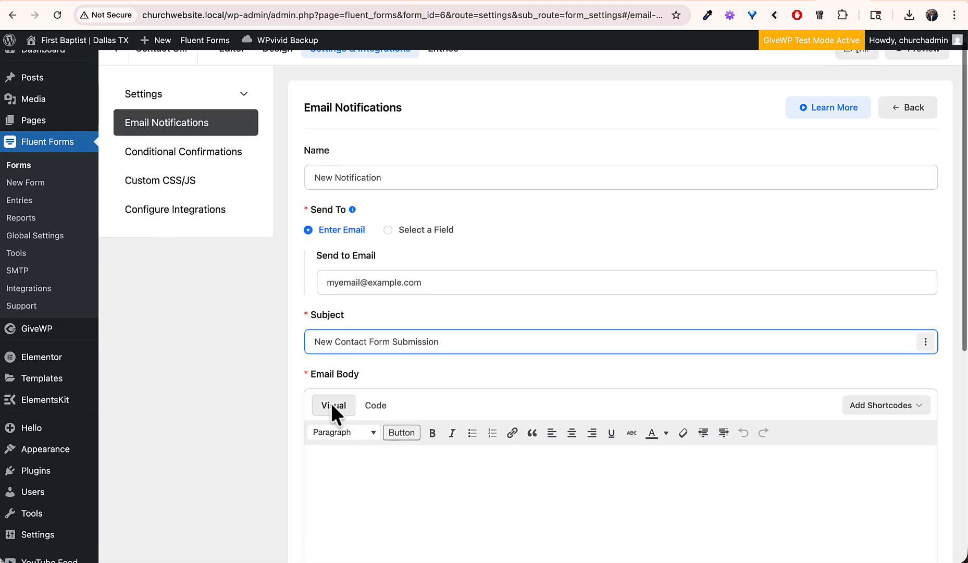
# Step: Insert the All Data shortcode ({all_data}) into the email body and save the notification
pyautogui.click(359, 319)
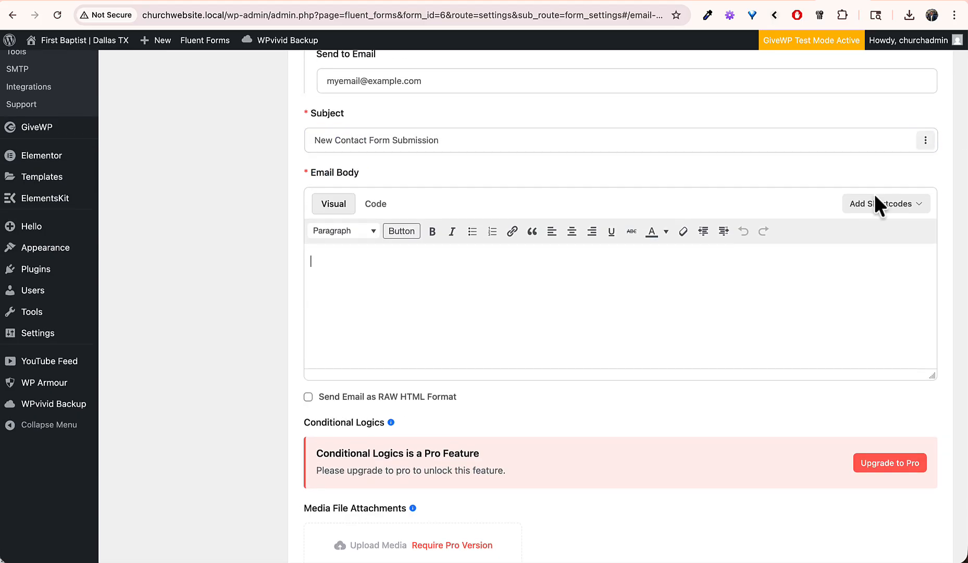
pyautogui.click(900, 209)
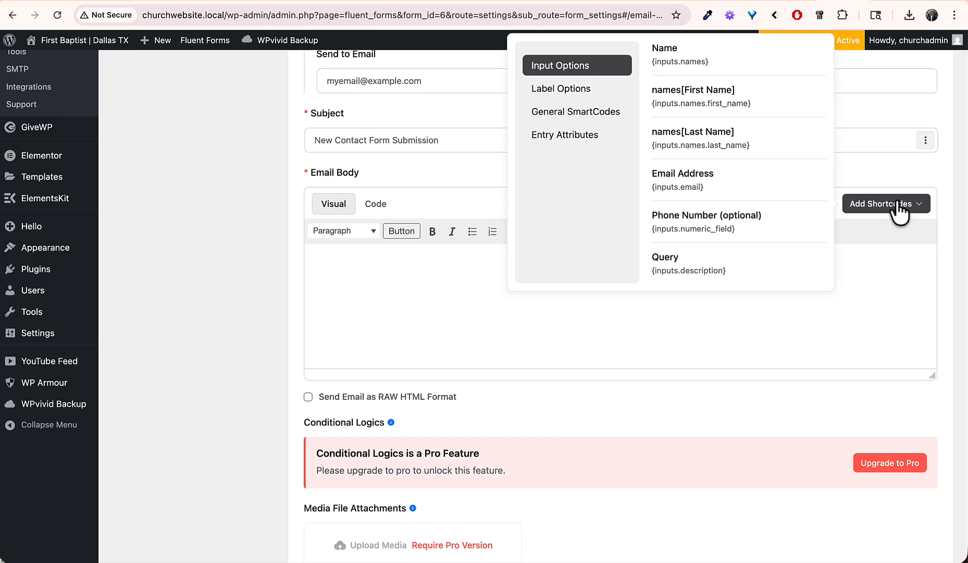
pyautogui.click(602, 116)
pyautogui.click(583, 88)
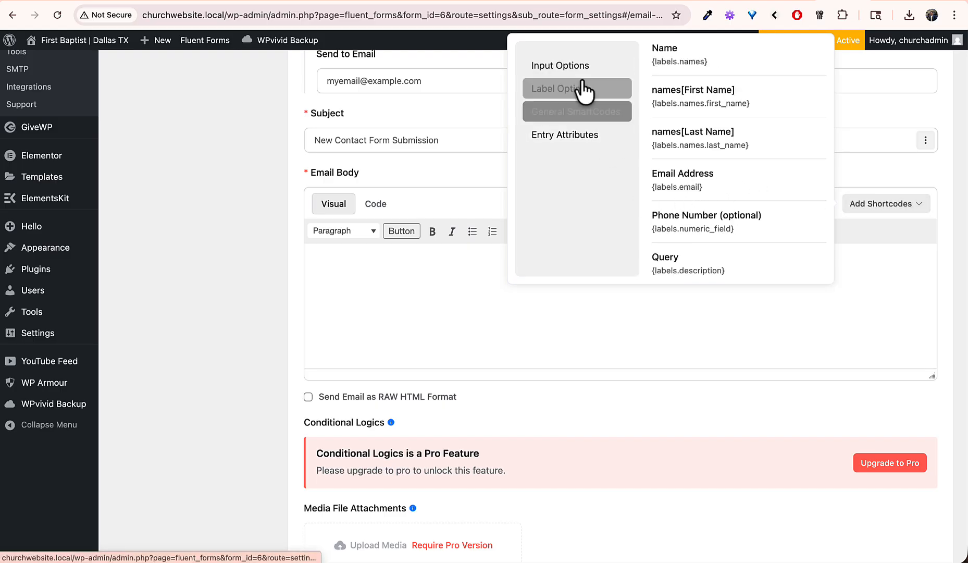
pyautogui.click(581, 69)
pyautogui.scroll(-3, 697, 158)
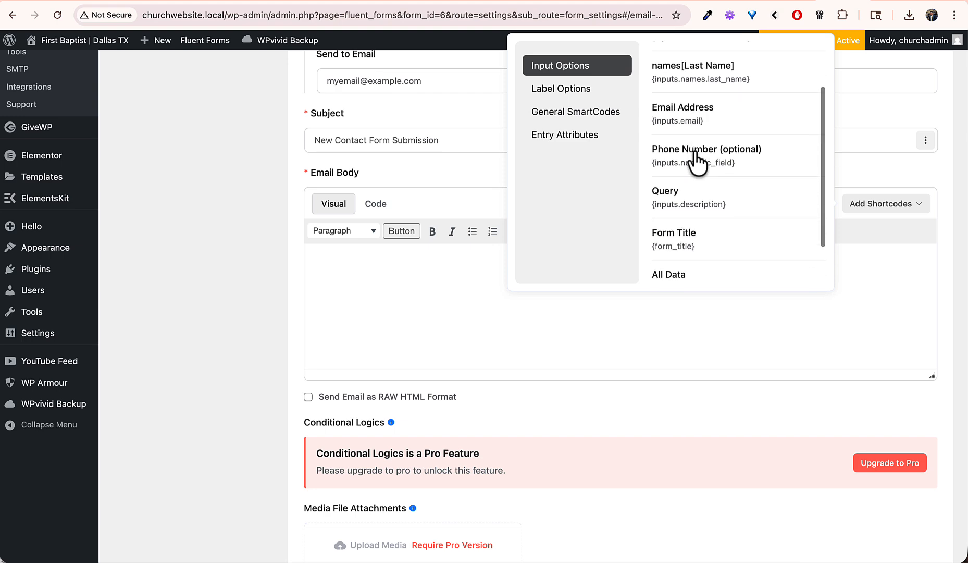
pyautogui.scroll(-2, 698, 158)
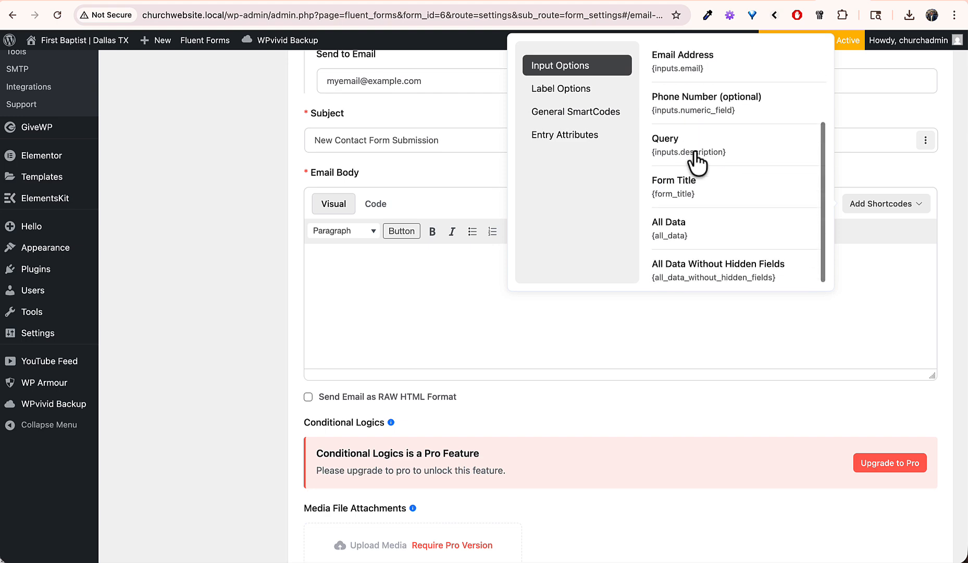
pyautogui.click(669, 225)
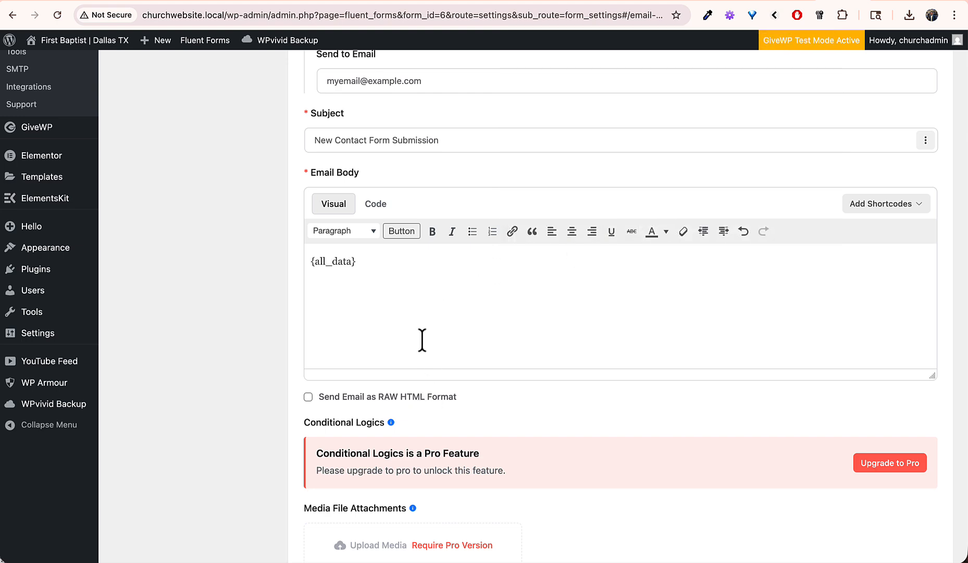
pyautogui.scroll(-5, 536, 361)
pyautogui.click(340, 491)
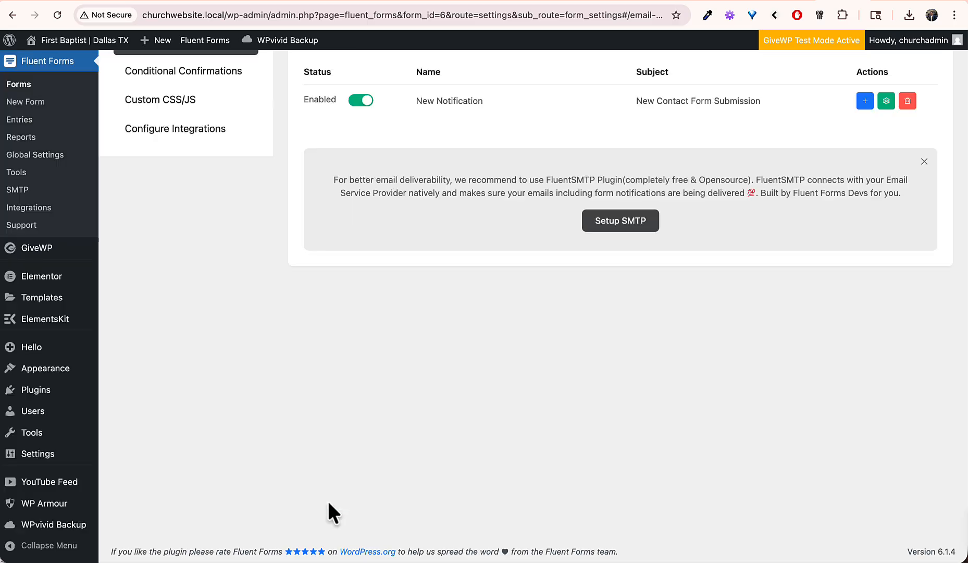
pyautogui.scroll(3, 423, 345)
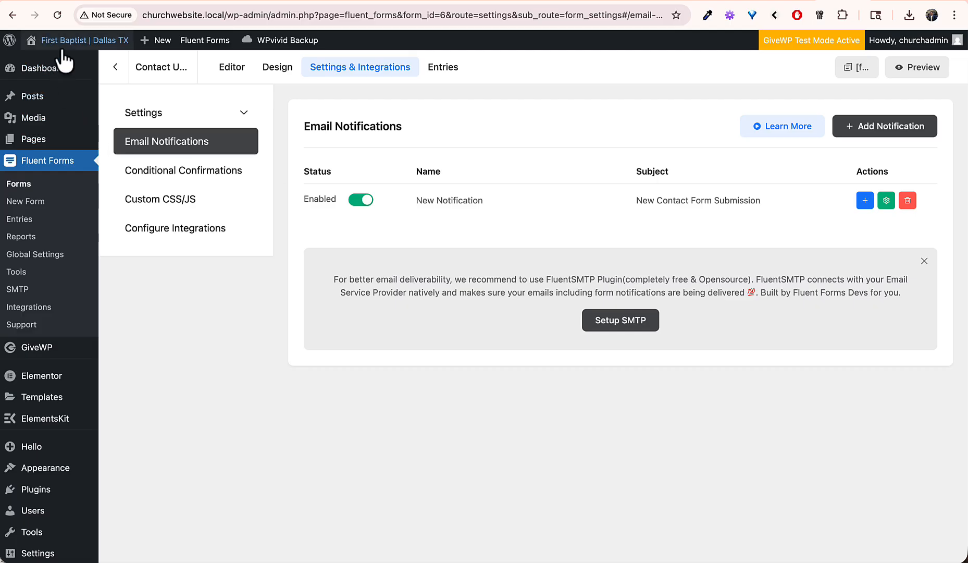
# Step: Go from the site homepage to the Contact Us page
pyautogui.click(90, 58)
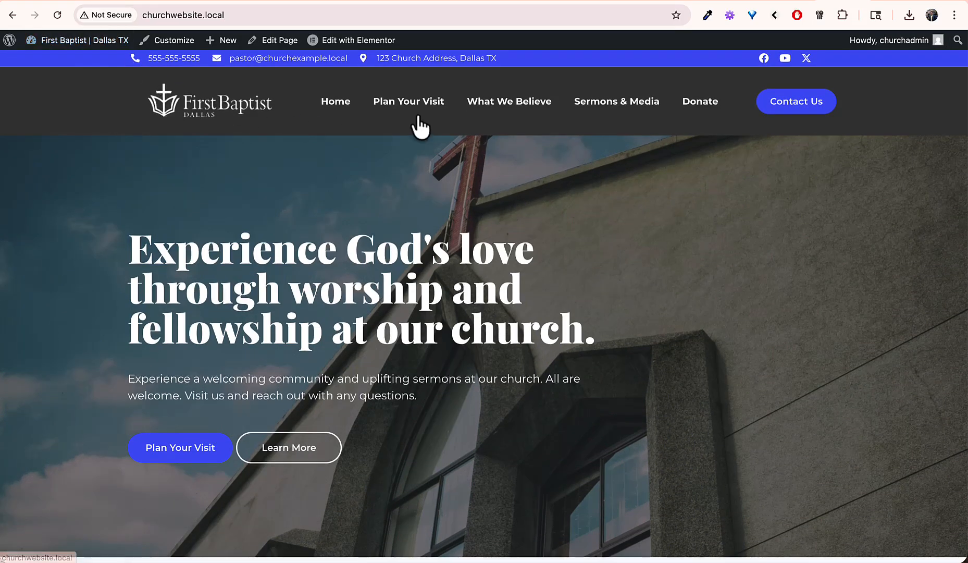
pyautogui.click(793, 112)
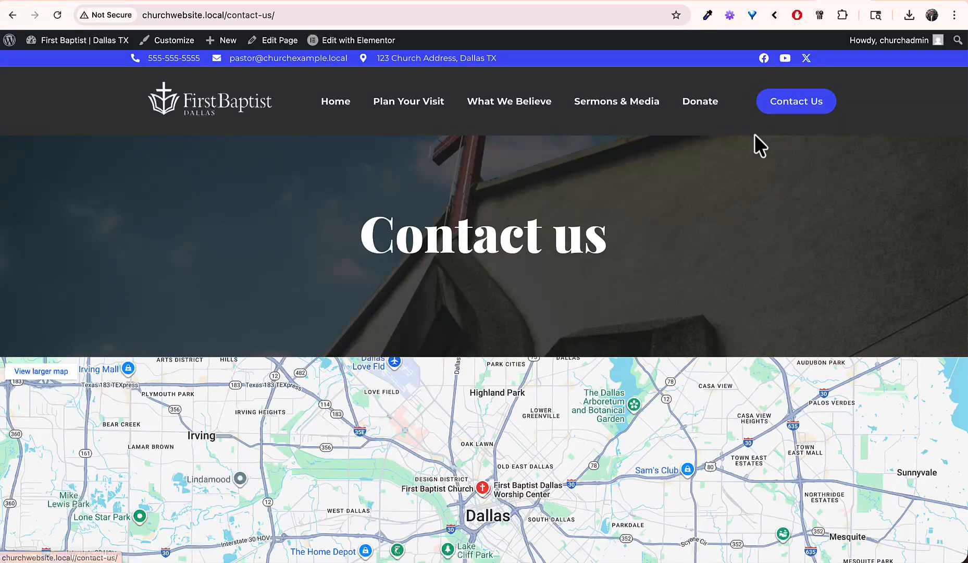
pyautogui.scroll(-5, 714, 194)
pyautogui.scroll(-8, 714, 194)
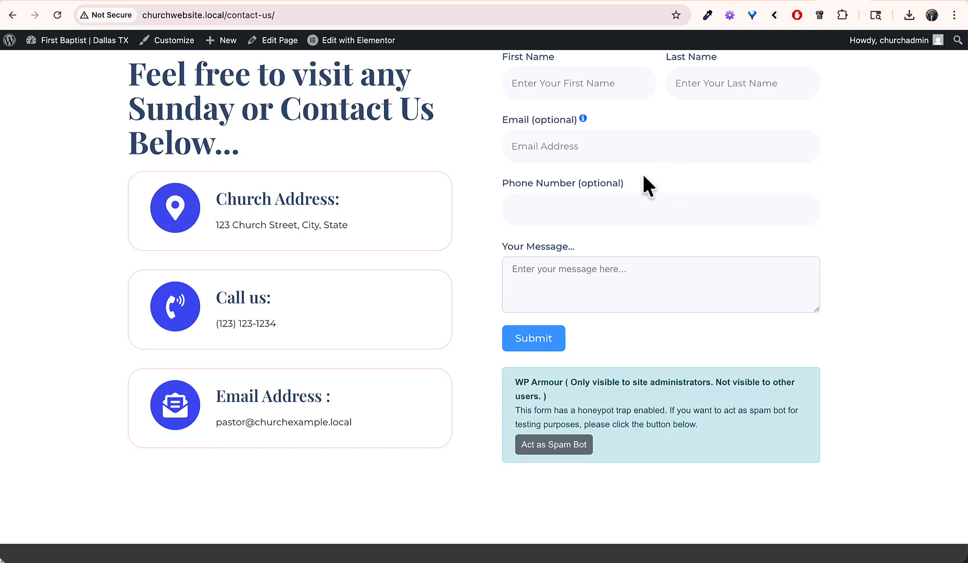
pyautogui.scroll(2, 642, 175)
# Step: Submit a test Contact Us message with a first and last name, then switch to Mailpit
pyautogui.click(585, 173)
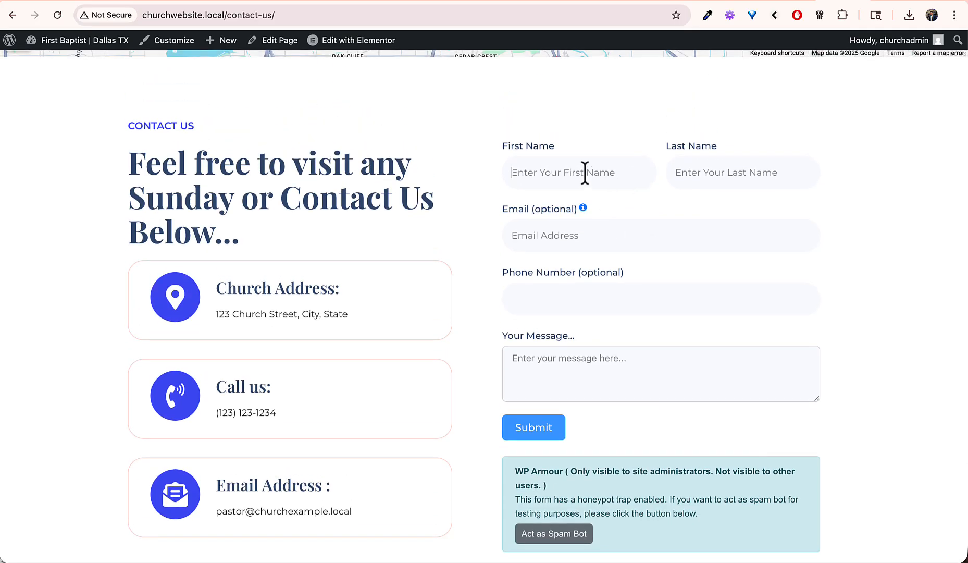
pyautogui.write('Ben')
pyautogui.press('Tab')
pyautogui.write('t')
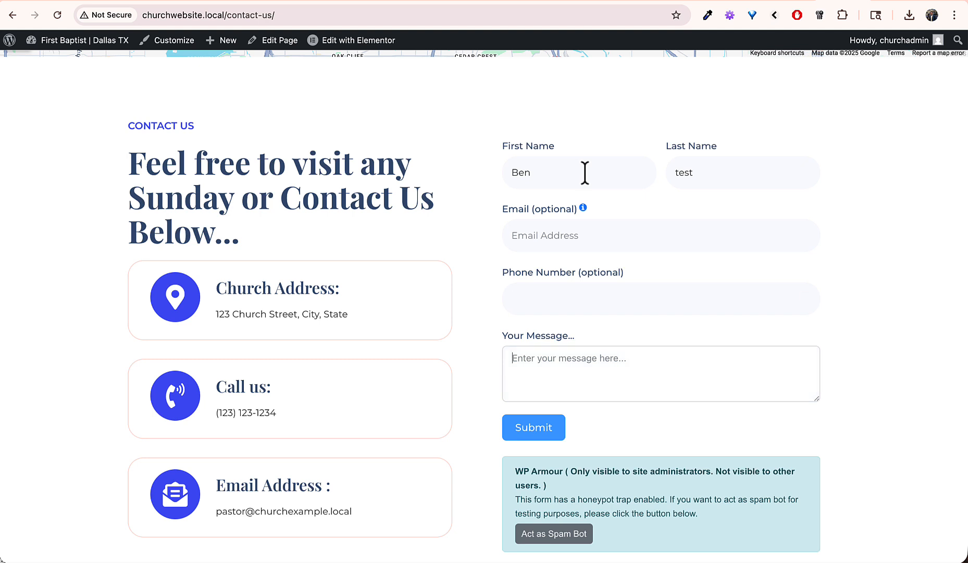
pyautogui.write('I am testing the form....')
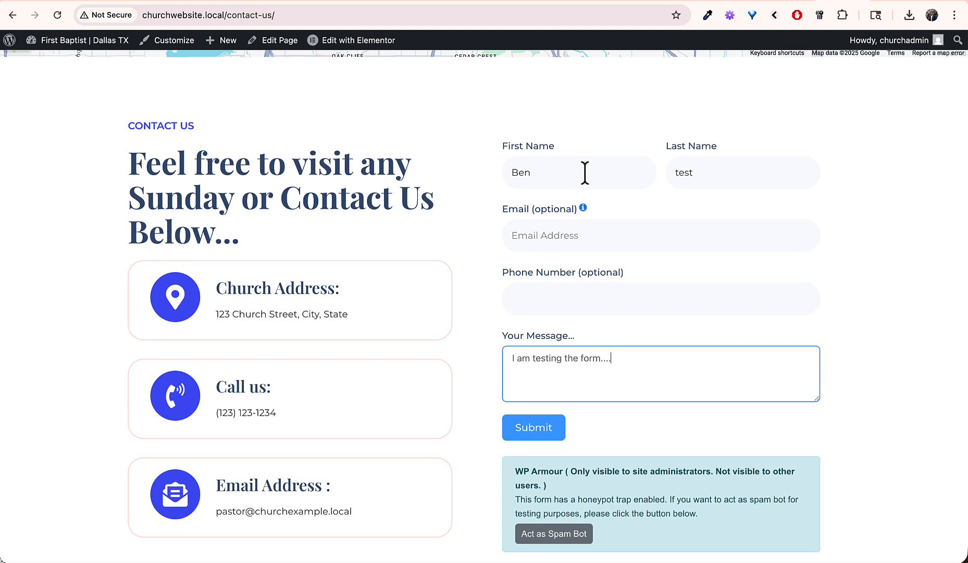
pyautogui.click(533, 426)
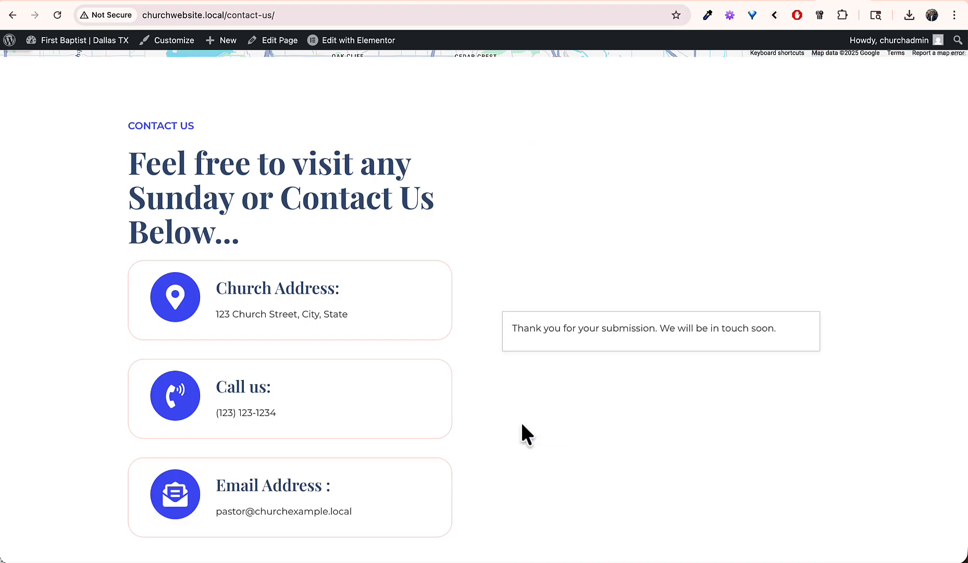
pyautogui.click(792, 1)
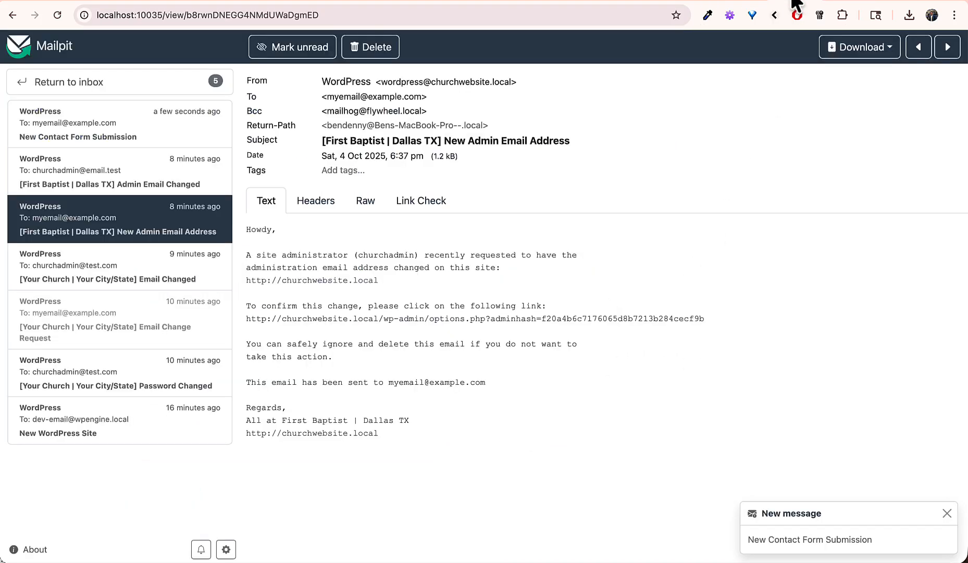
# Step: Open the New Contact Form Submission email, check its Name and Query, and return to the site
pyautogui.click(145, 133)
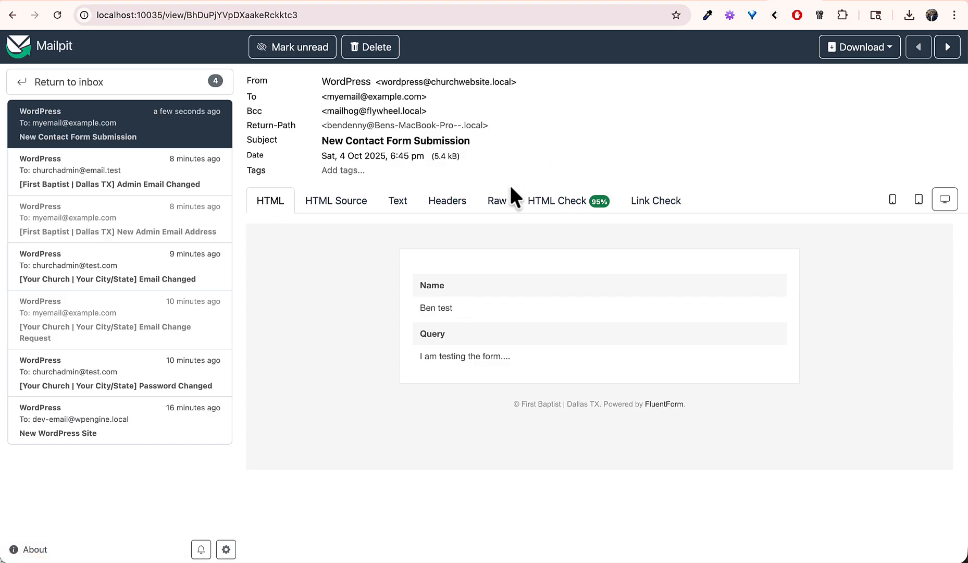
pyautogui.tripleClick(443, 307)
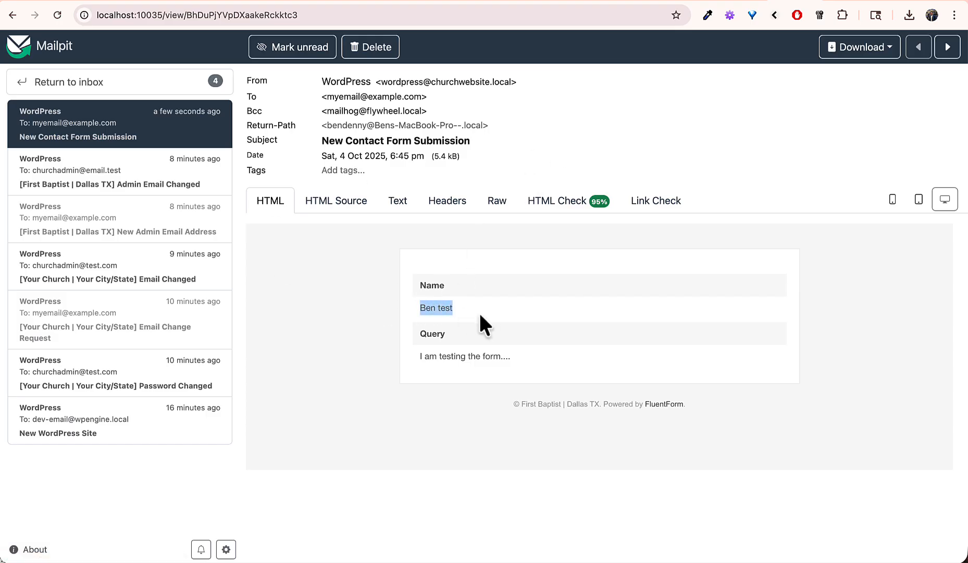
pyautogui.tripleClick(424, 356)
pyautogui.click(428, 356)
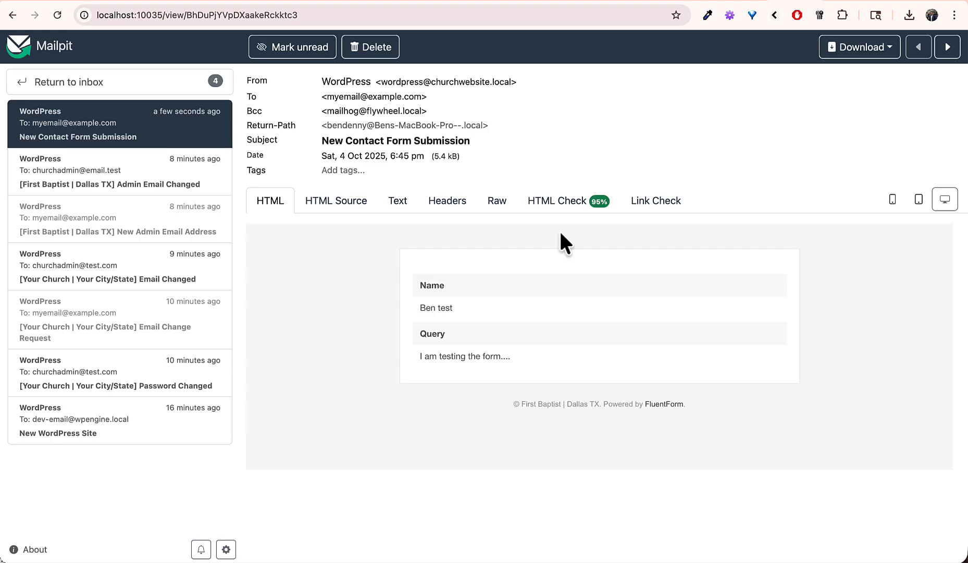
pyautogui.click(837, 1)
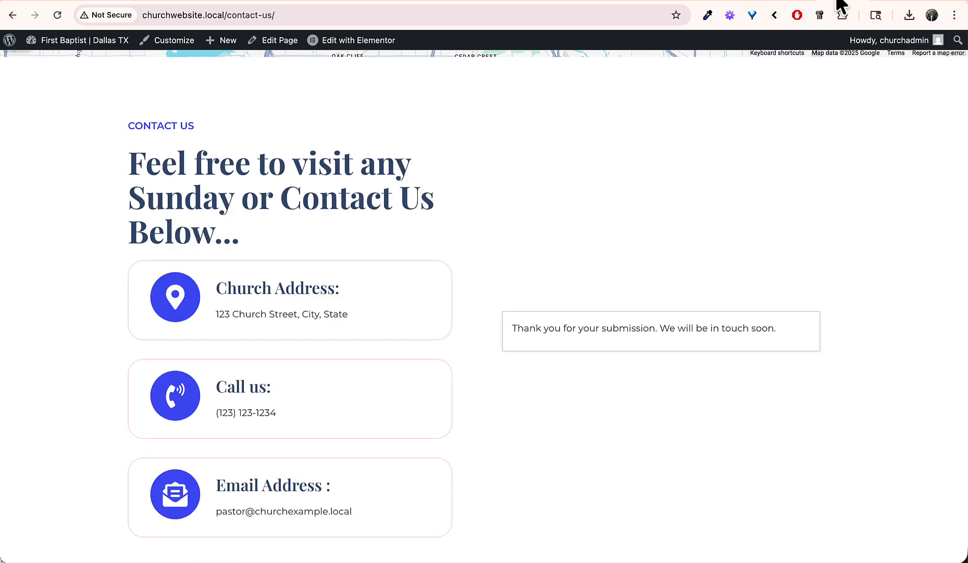
# Step: Open the Plan Your Visit form's Email Notifications from the Fluent Forms list
pyautogui.click(102, 60)
pyautogui.moveTo(44, 204)
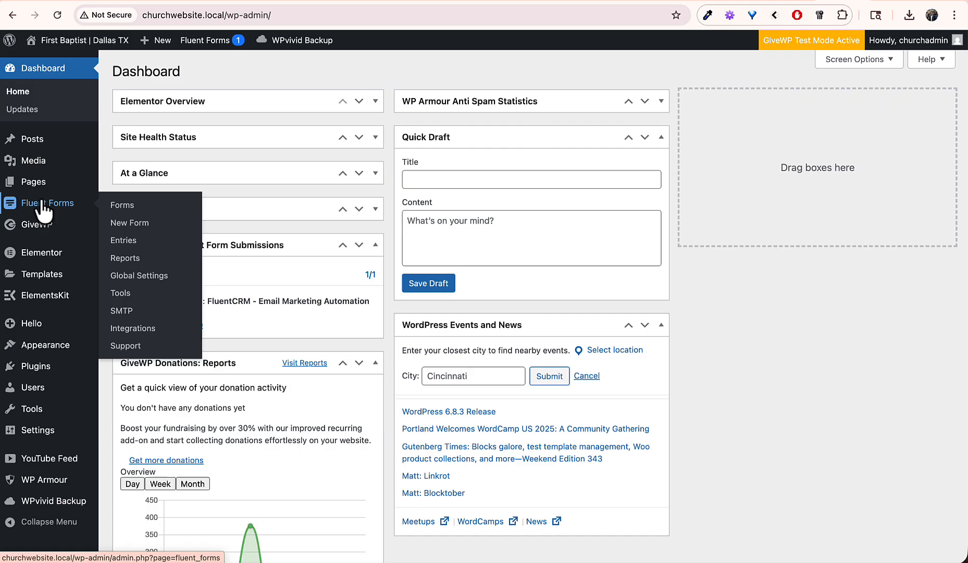
pyautogui.click(125, 205)
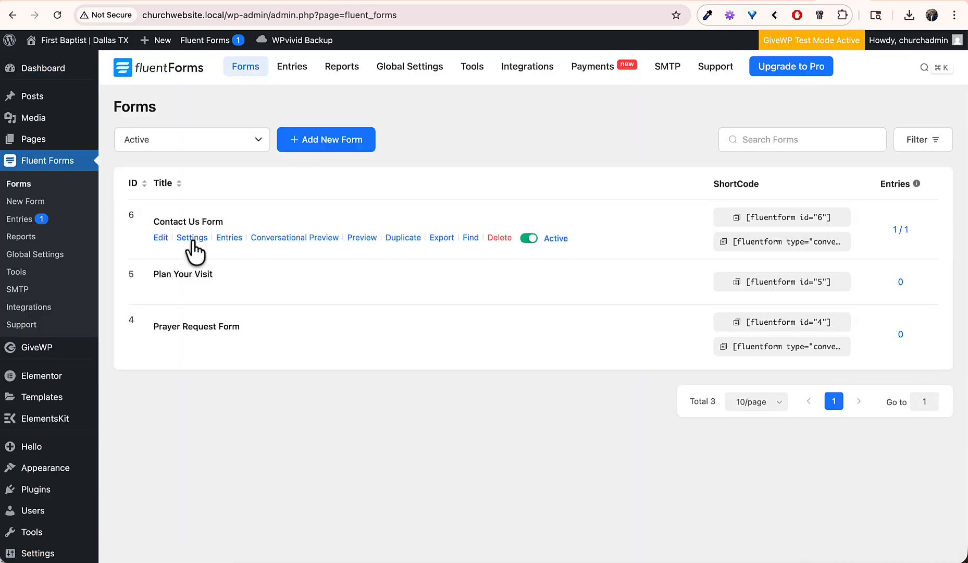
pyautogui.click(191, 290)
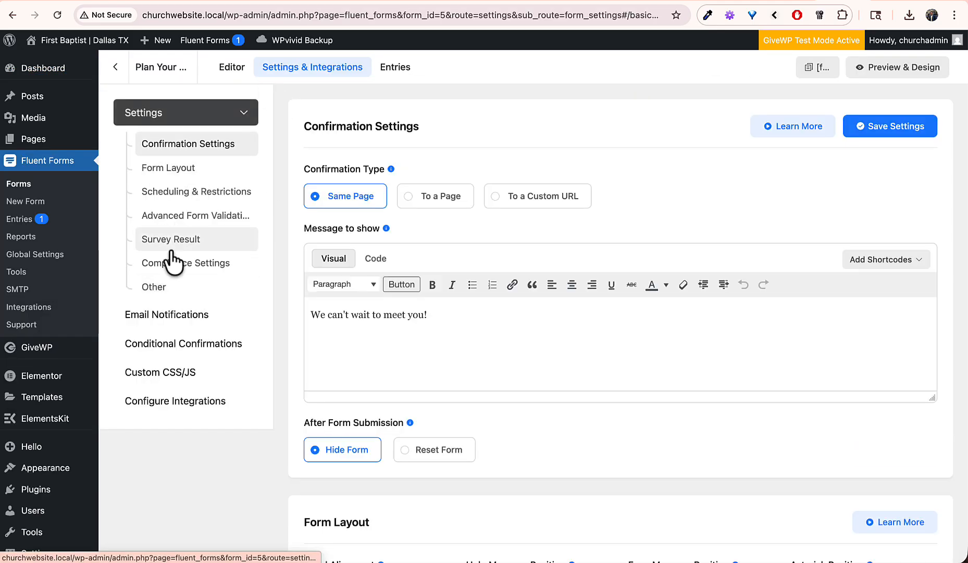
pyautogui.click(161, 315)
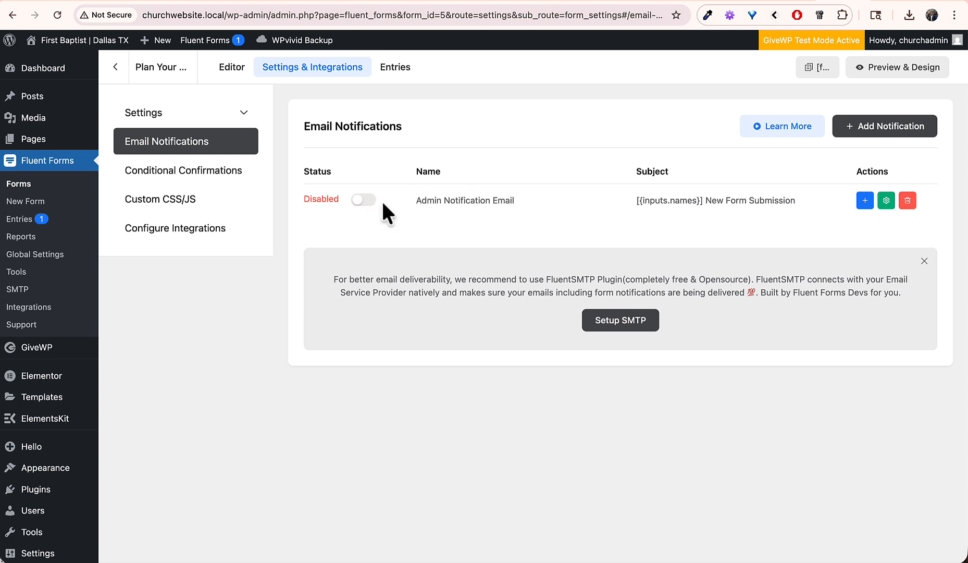
# Step: Toggle the admin notification on and back off, try Add Notification, then return to the forms list
pyautogui.click(364, 202)
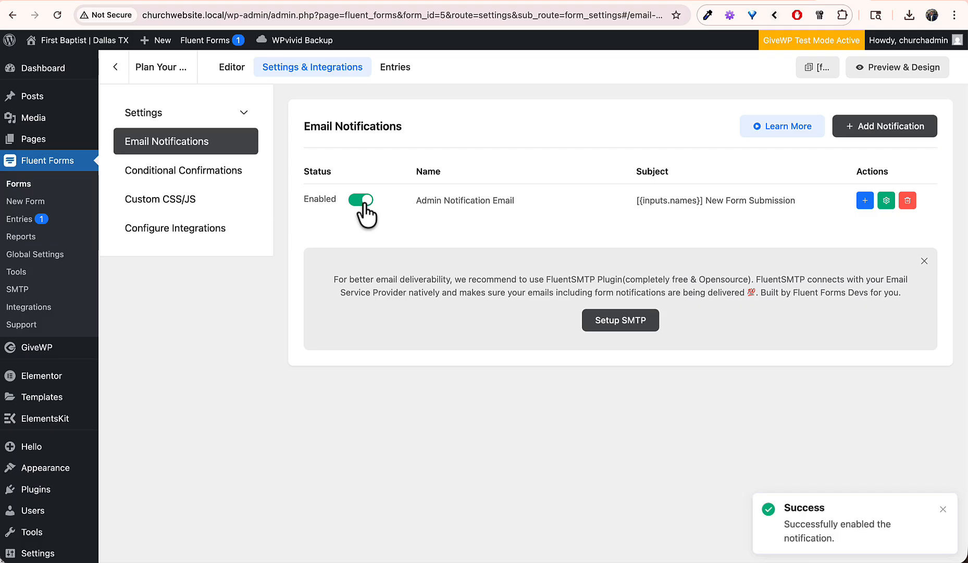
pyautogui.click(364, 202)
pyautogui.click(876, 133)
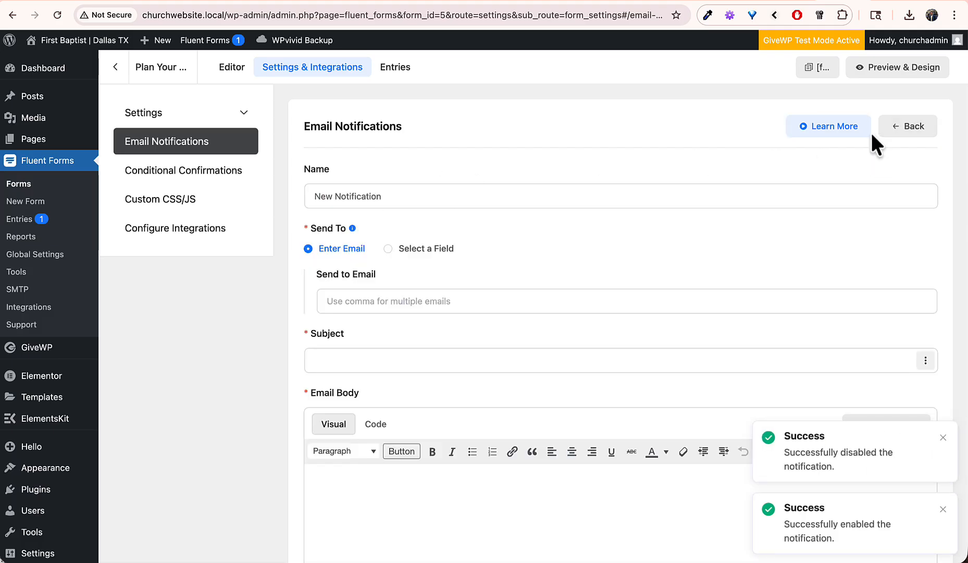
pyautogui.click(428, 301)
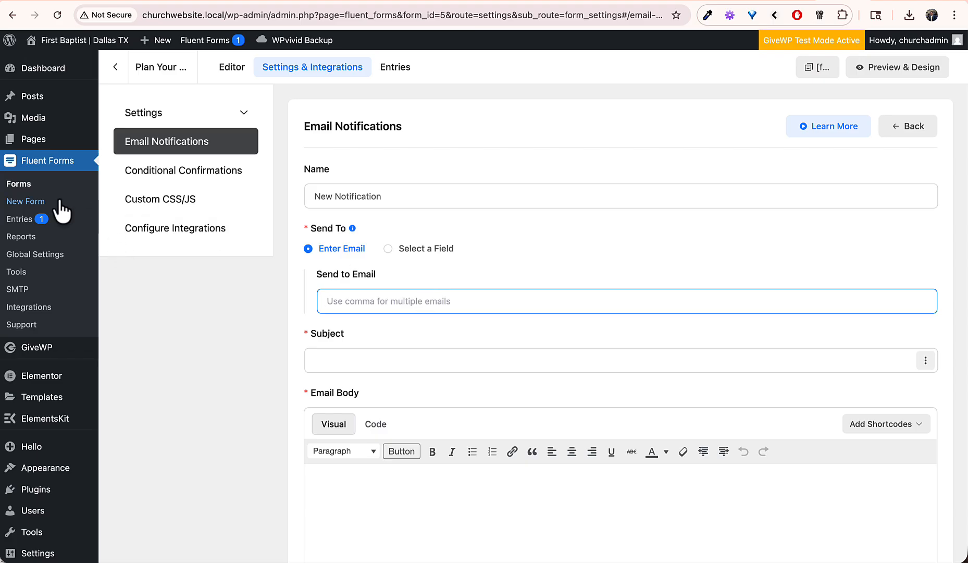
pyautogui.click(46, 186)
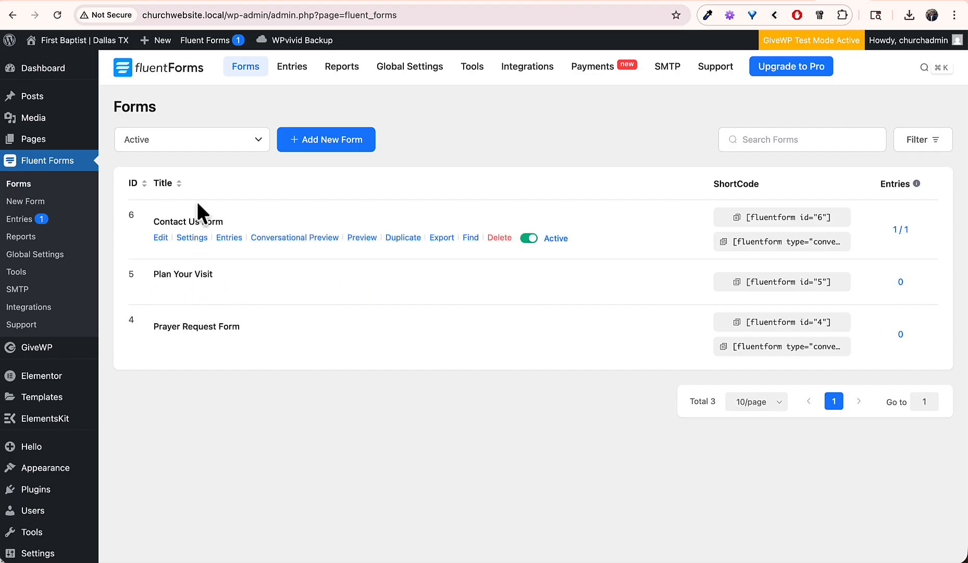
# Step: Start a Prayer Request Form email notification with two recipient addresses, then open Entries from all forms
pyautogui.click(191, 344)
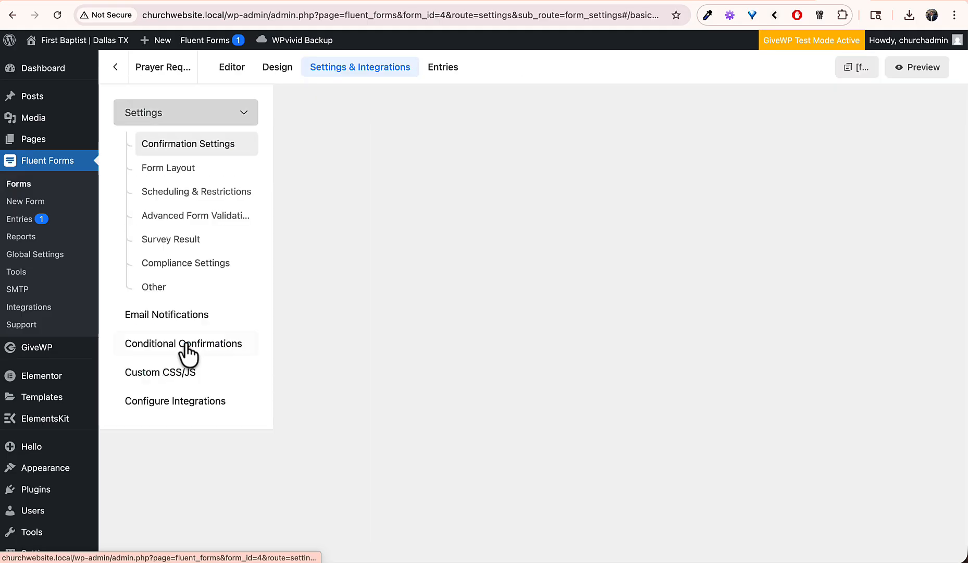
pyautogui.click(163, 314)
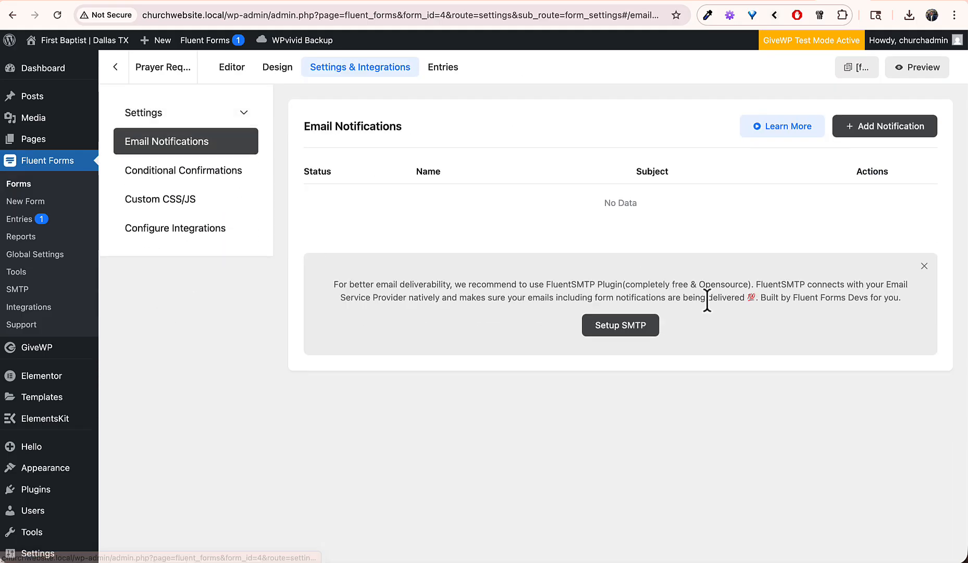
pyautogui.click(891, 130)
pyautogui.click(348, 308)
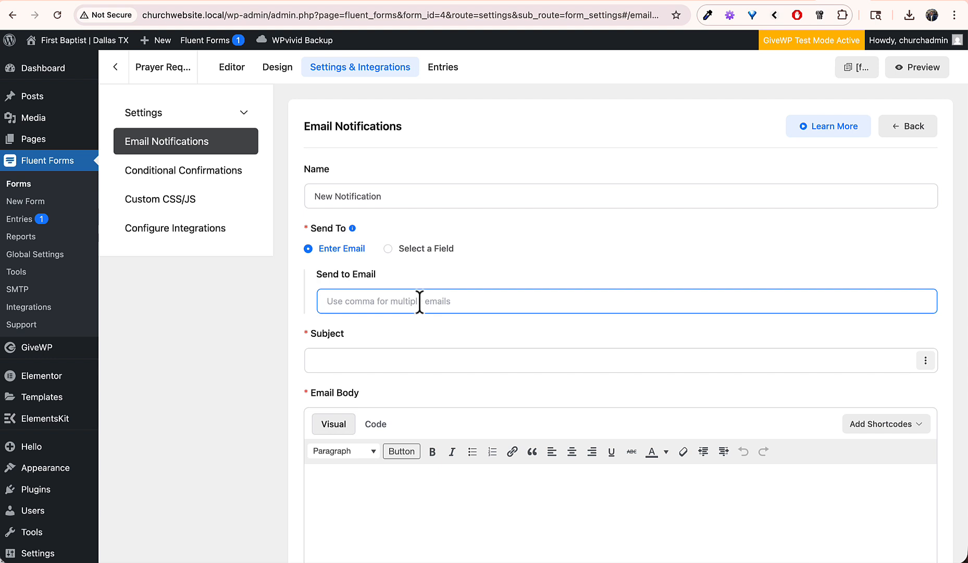
pyautogui.write('ben#')
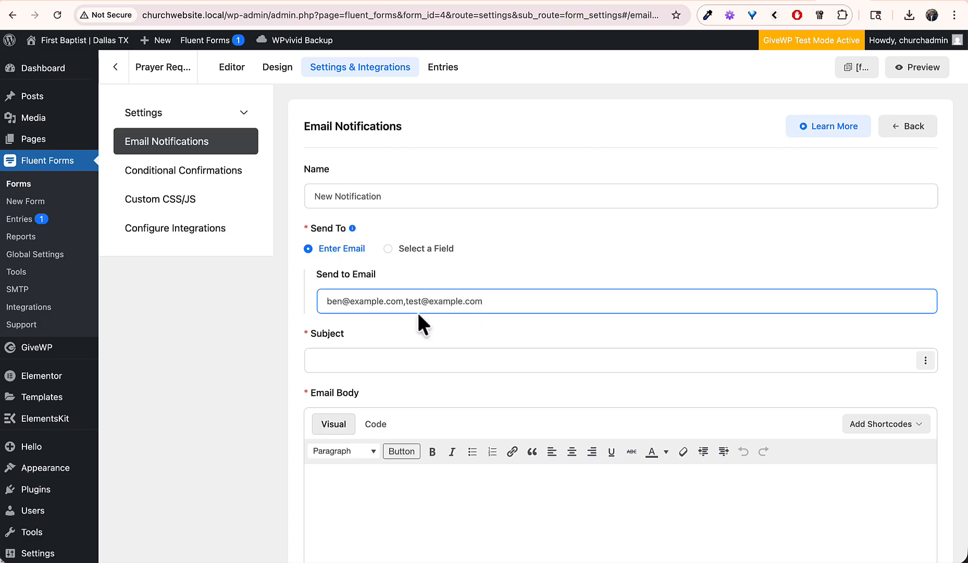
pyautogui.click(61, 221)
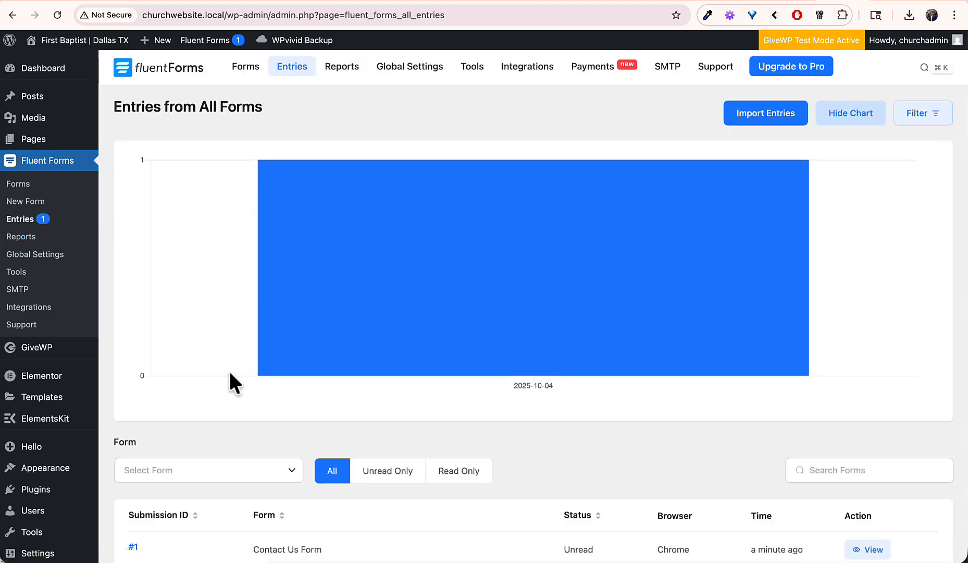
# Step: View Contact Us entry #1's name and query, then visit the site's homepage
pyautogui.scroll(-3, 229, 370)
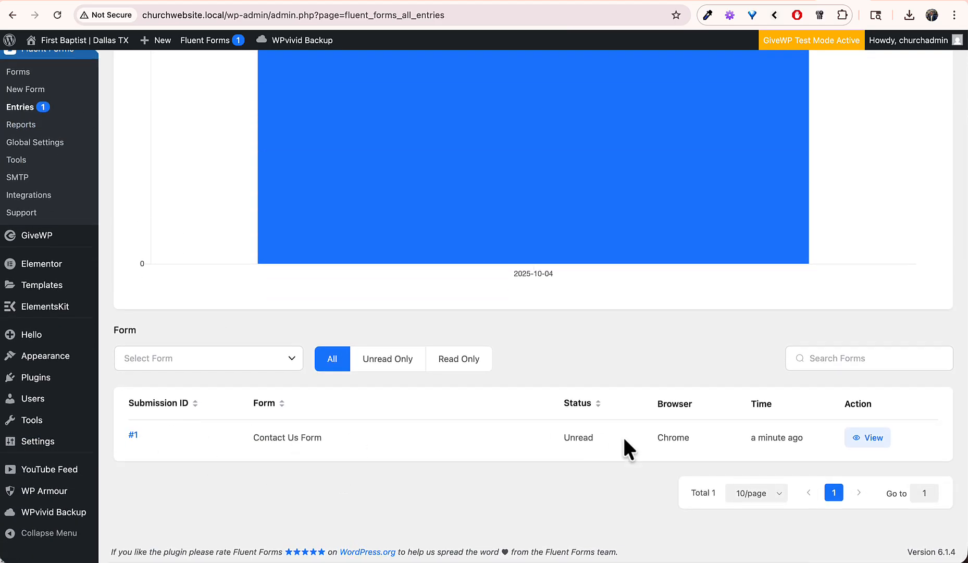
pyautogui.click(867, 437)
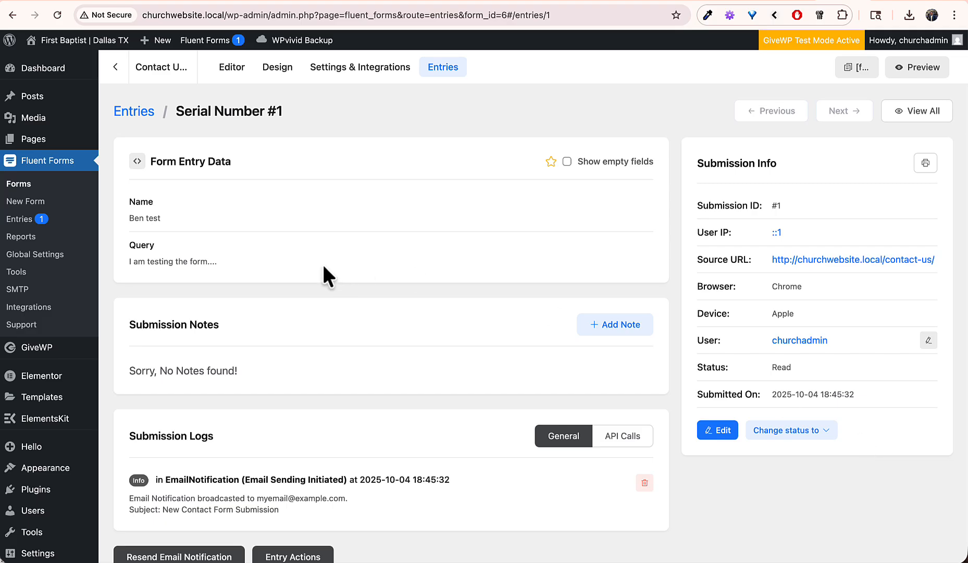
pyautogui.moveTo(257, 277); pyautogui.dragTo(124, 190)
pyautogui.click(241, 208)
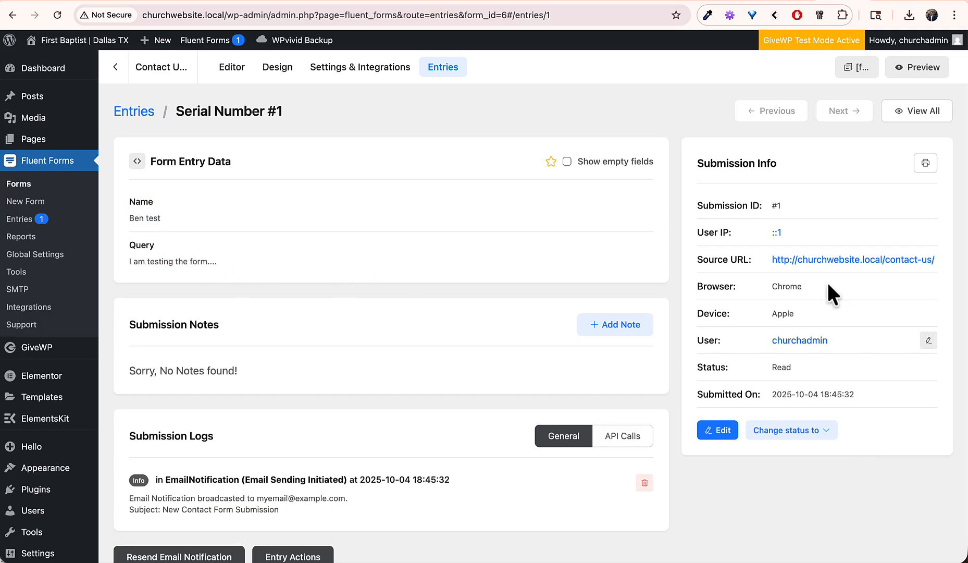
pyautogui.scroll(-1, 699, 427)
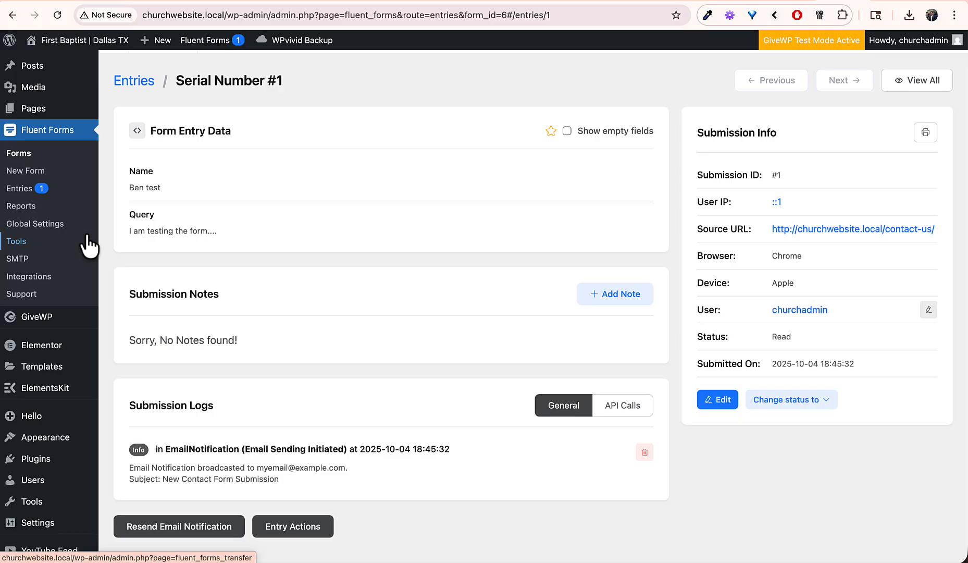
pyautogui.click(103, 46)
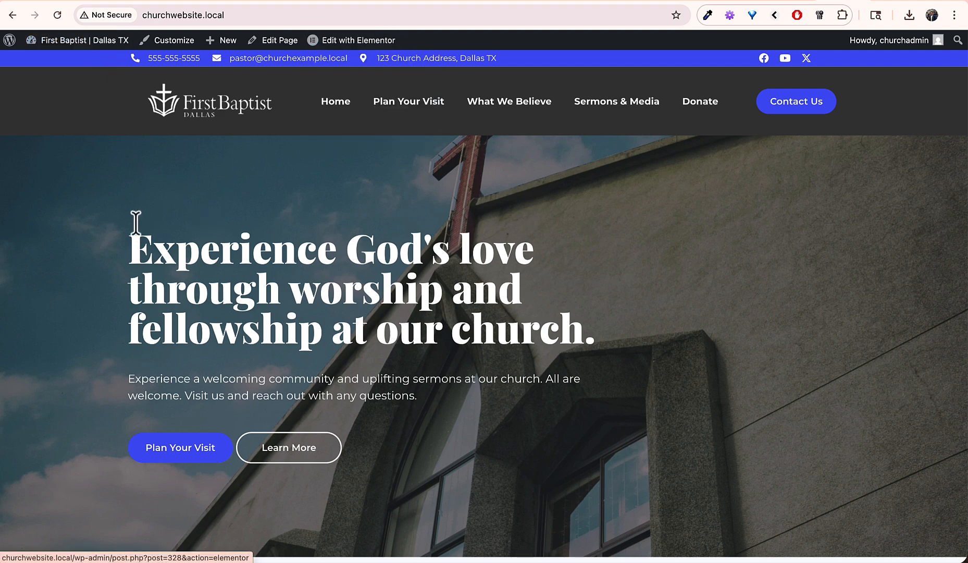
# Step: Open the homepage in Elementor and select the banner's hero heading
pyautogui.click(335, 120)
pyautogui.moveTo(341, 45)
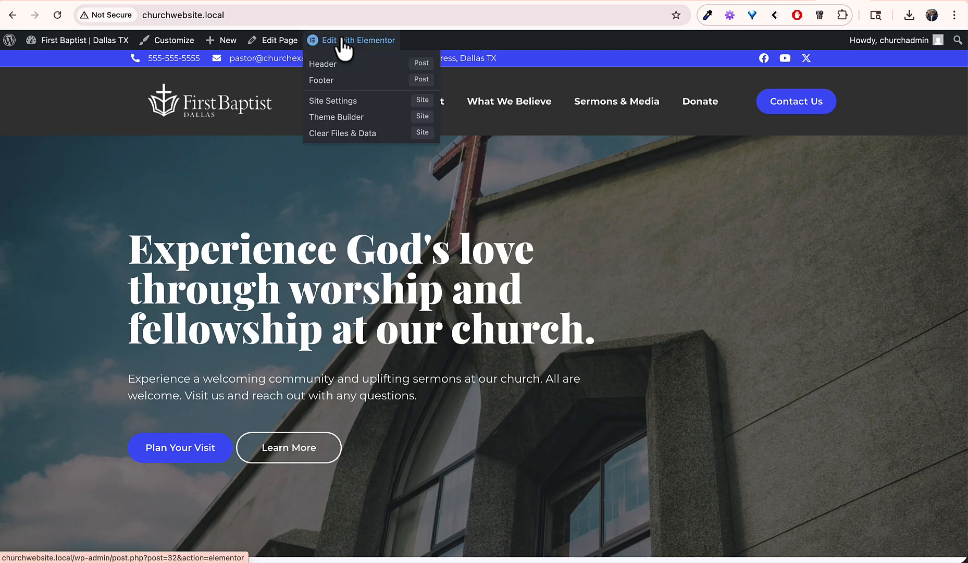
pyautogui.click(360, 41)
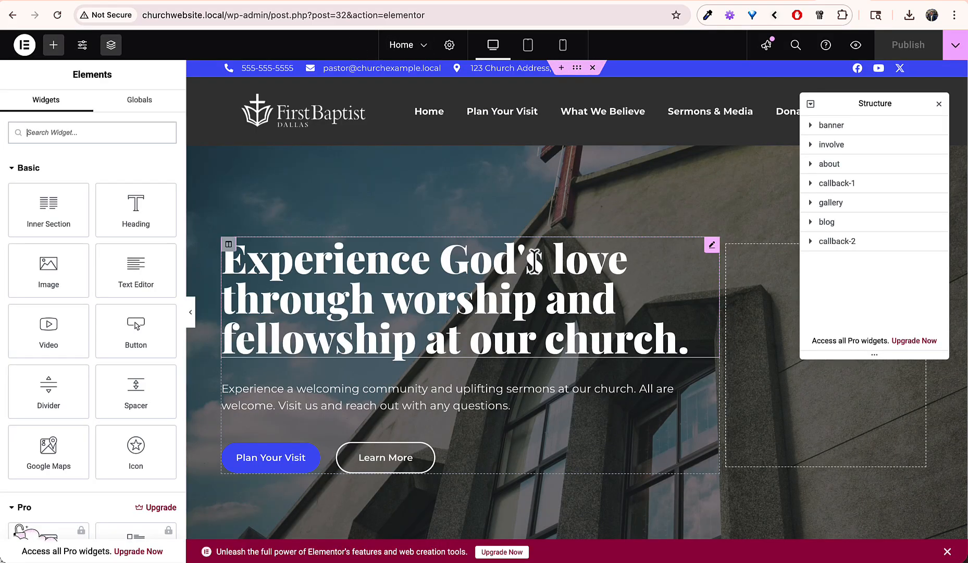
pyautogui.scroll(-2, 534, 261)
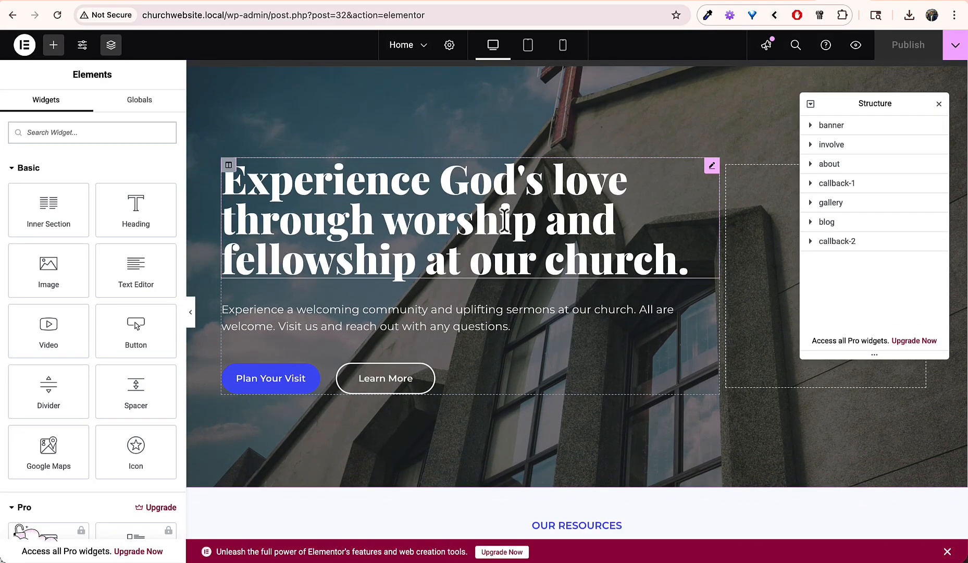
pyautogui.click(505, 219)
# Step: Remove the extra periods so the heading title ends with 'our church.'
pyautogui.doubleClick(365, 185)
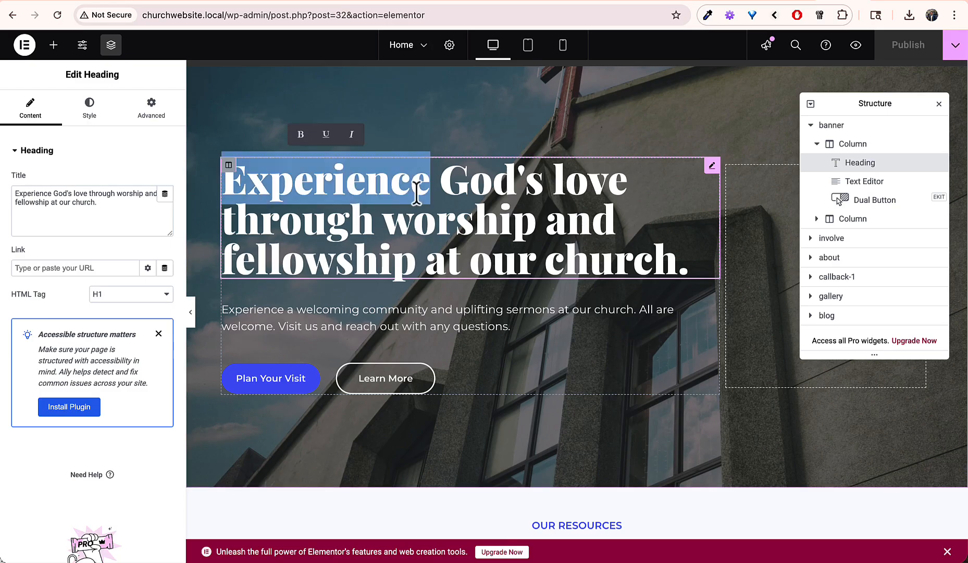
pyautogui.doubleClick(444, 197)
pyautogui.click(444, 197)
pyautogui.doubleClick(443, 197)
pyautogui.click(443, 197)
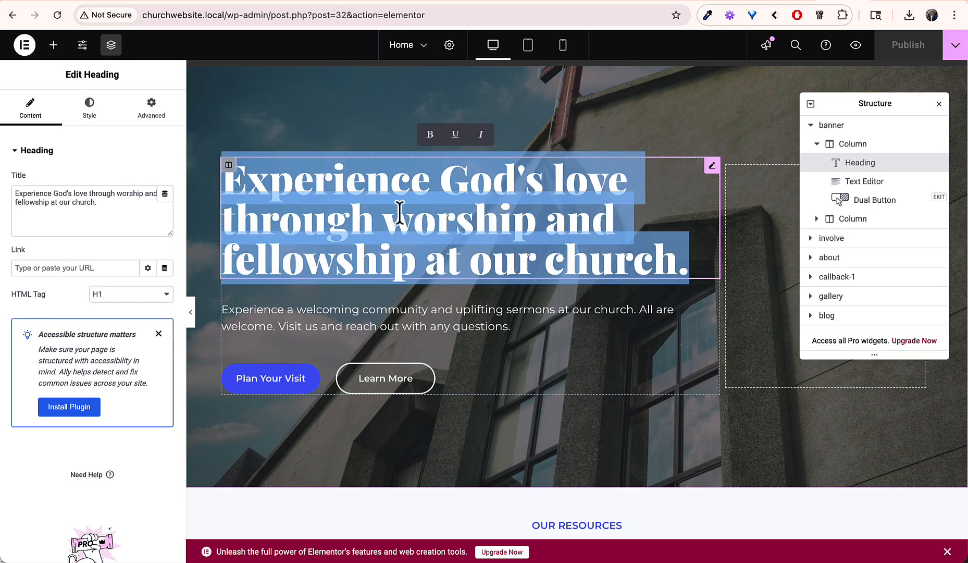
pyautogui.click(385, 219)
pyautogui.tripleClick(115, 208)
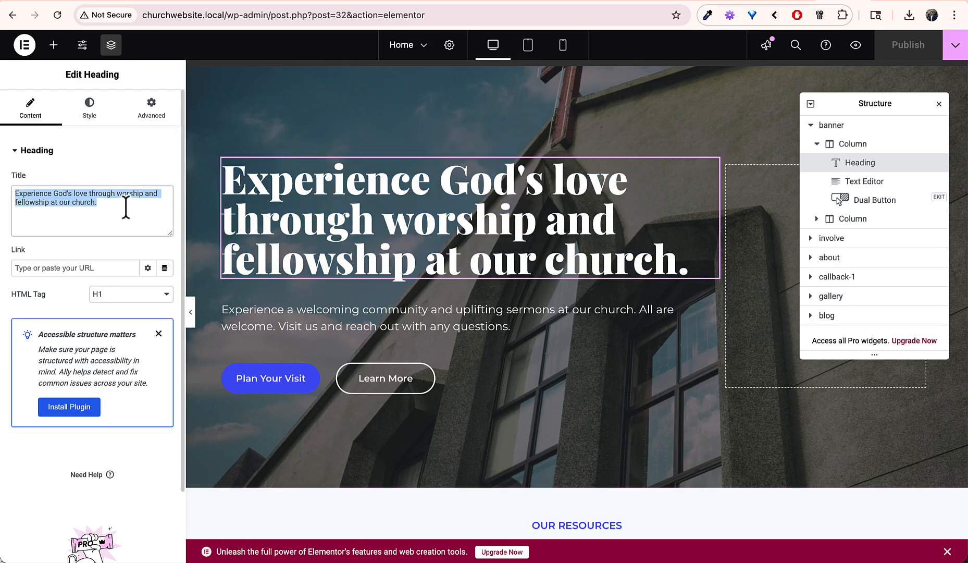
pyautogui.click(126, 207)
pyautogui.write('....')
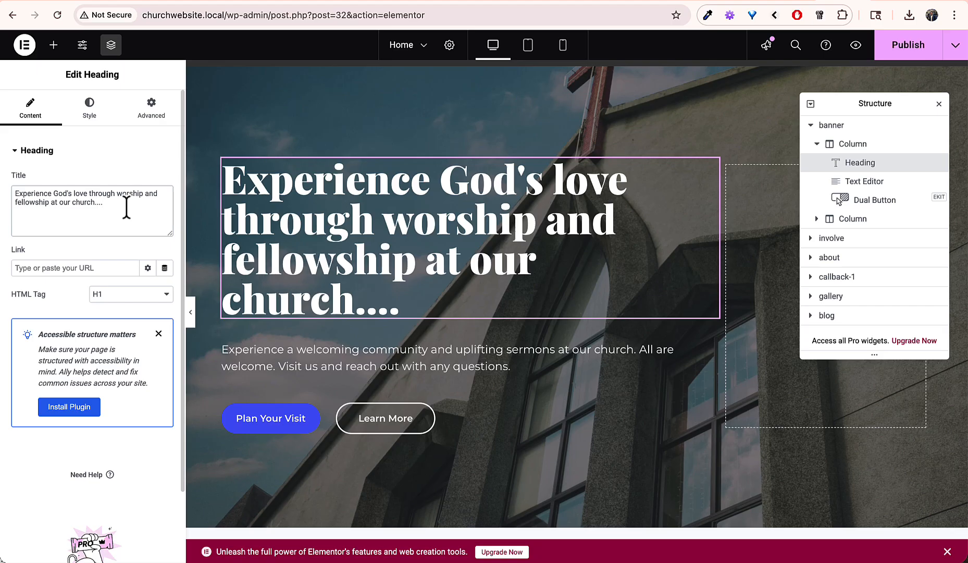
pyautogui.press('BackSpace')
pyautogui.press('BackSpace')
pyautogui.press('BackSpace')
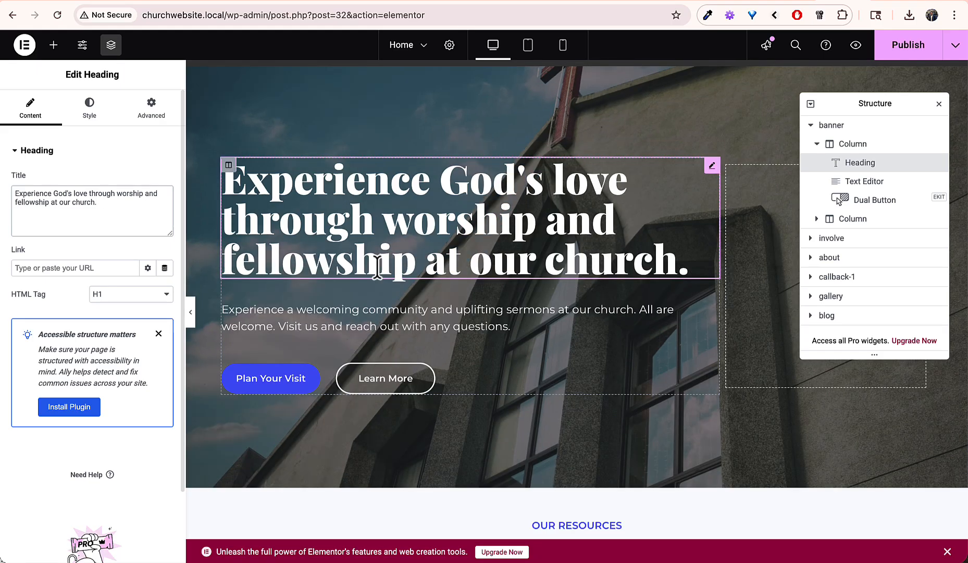
# Step: Select the banner's Dual Button widget and show its Style settings
pyautogui.click(401, 371)
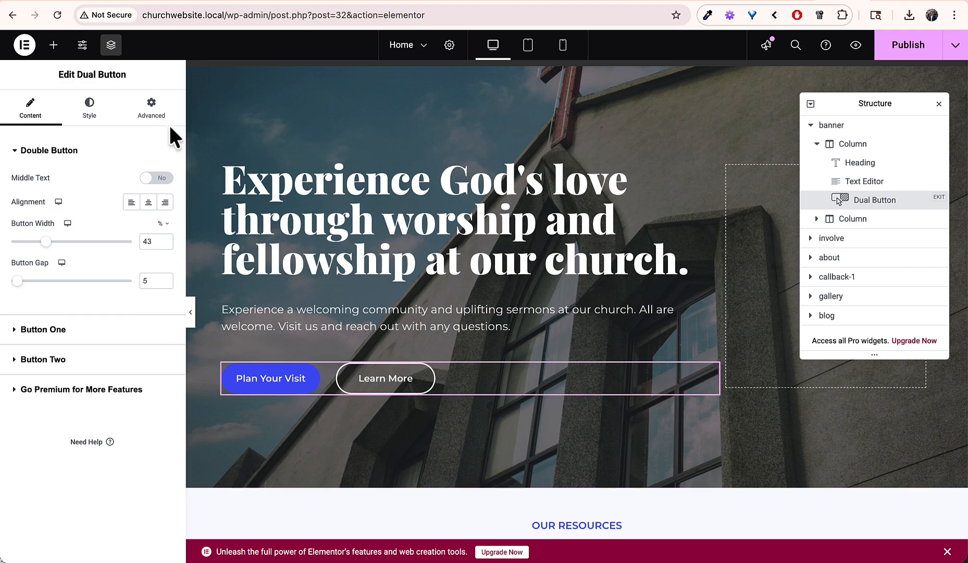
pyautogui.click(90, 108)
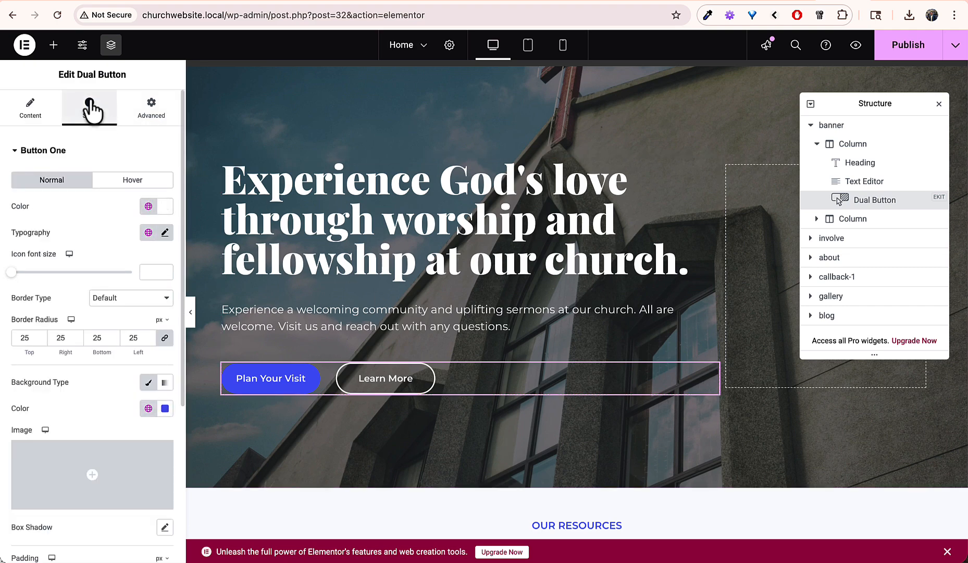
pyautogui.scroll(3, 465, 250)
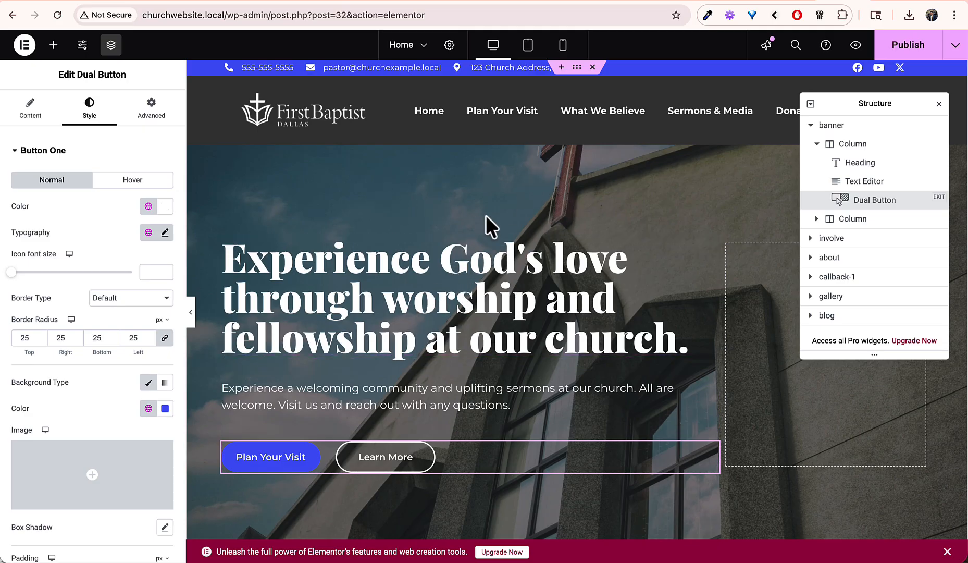
# Step: Set the banner section's background image to the reading-bible.jpg photo
pyautogui.rightClick(421, 188)
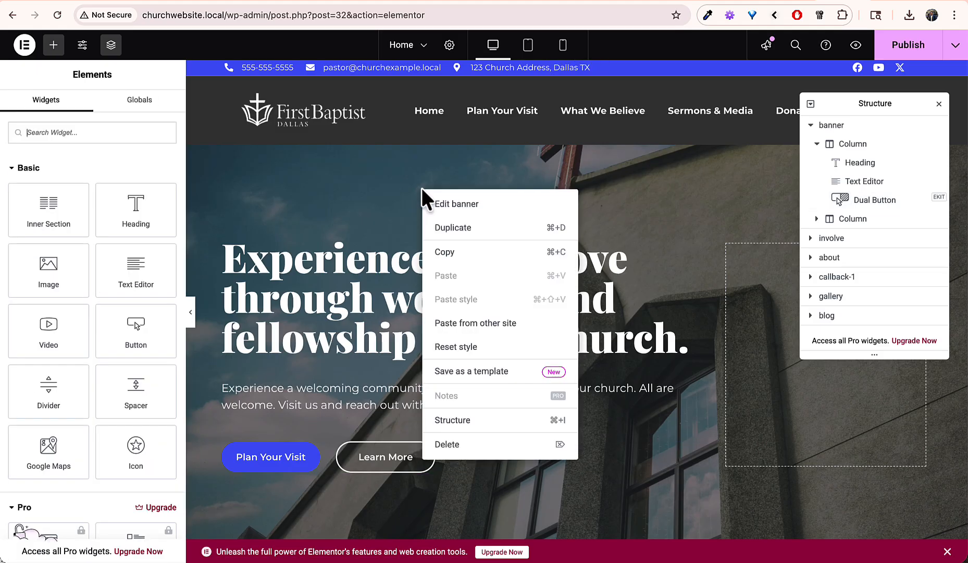
pyautogui.click(444, 202)
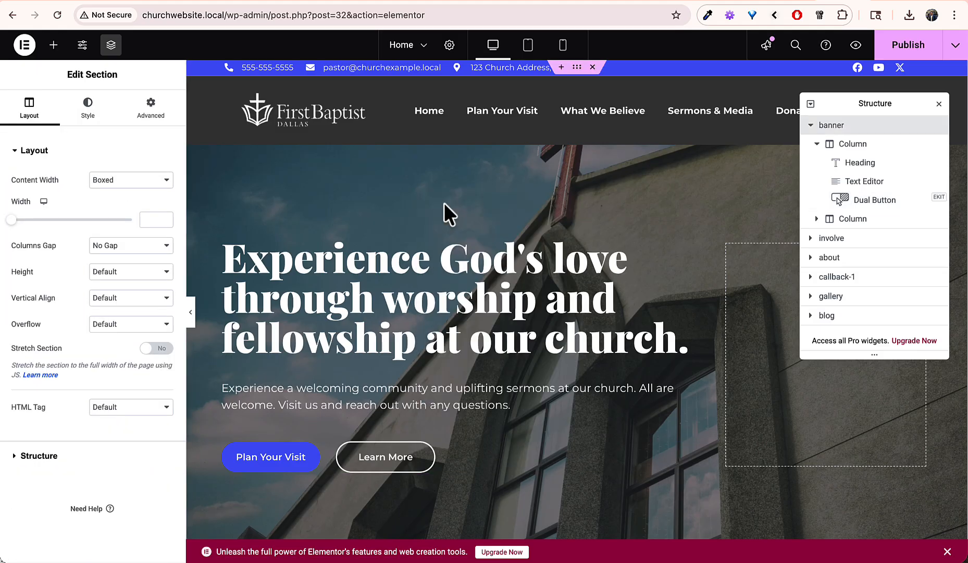
pyautogui.click(88, 110)
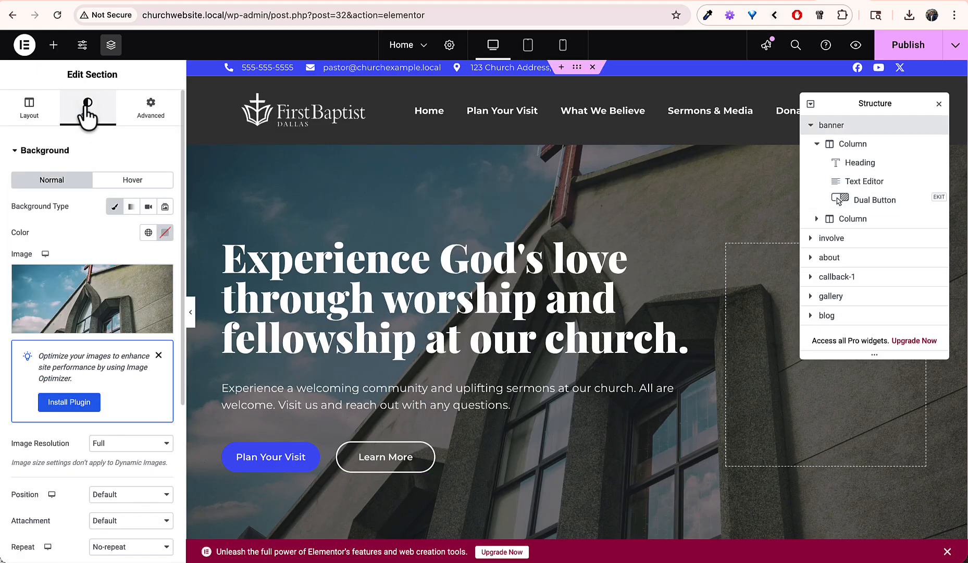
pyautogui.click(100, 282)
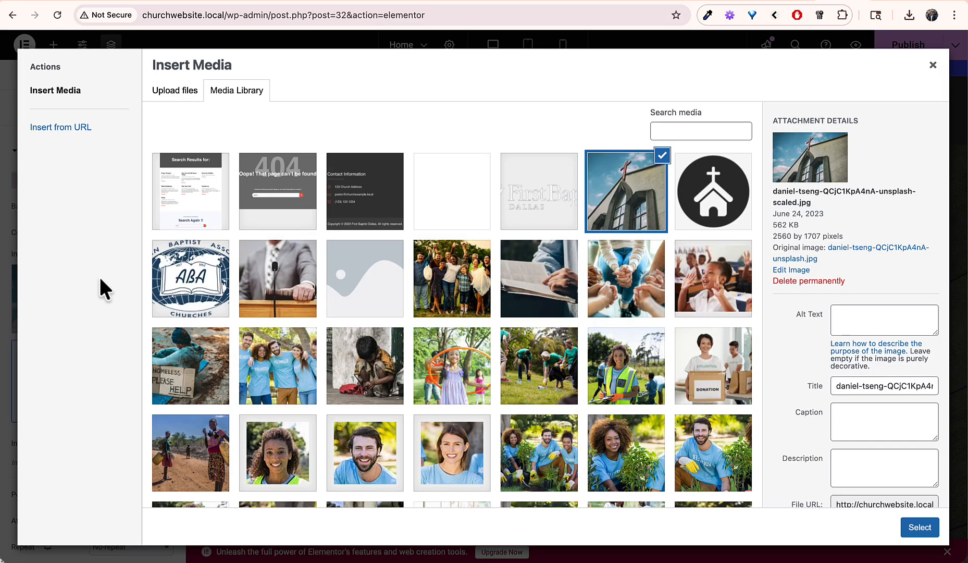
pyautogui.click(527, 281)
pyautogui.click(920, 527)
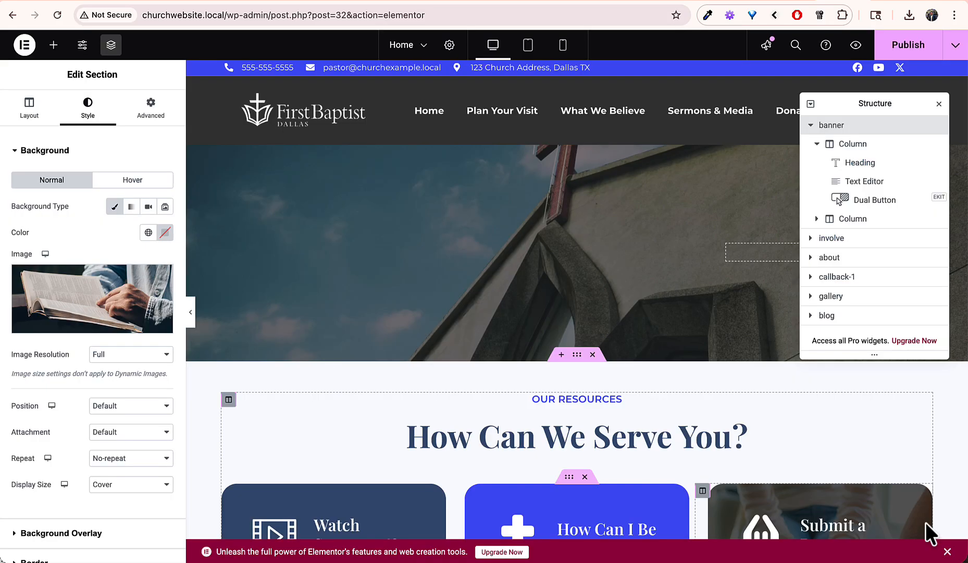
pyautogui.scroll(-2, 633, 386)
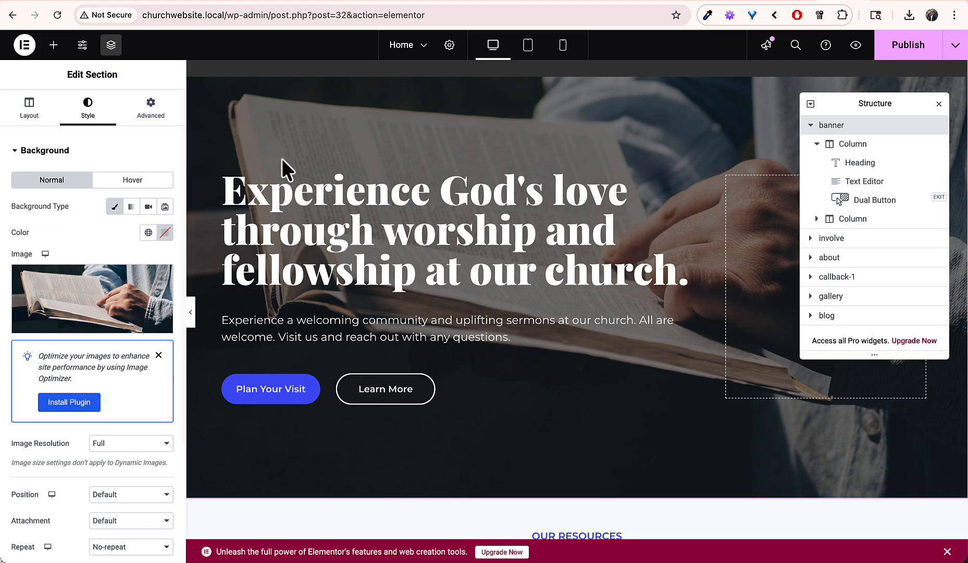
# Step: Reopen the background image picker, view its upload option, and close it without changes
pyautogui.click(114, 289)
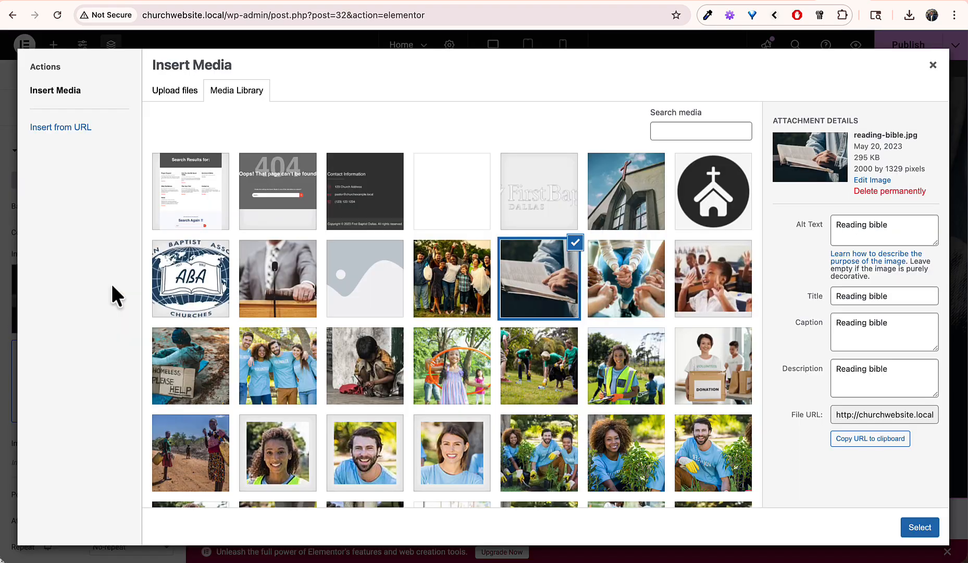
pyautogui.click(174, 93)
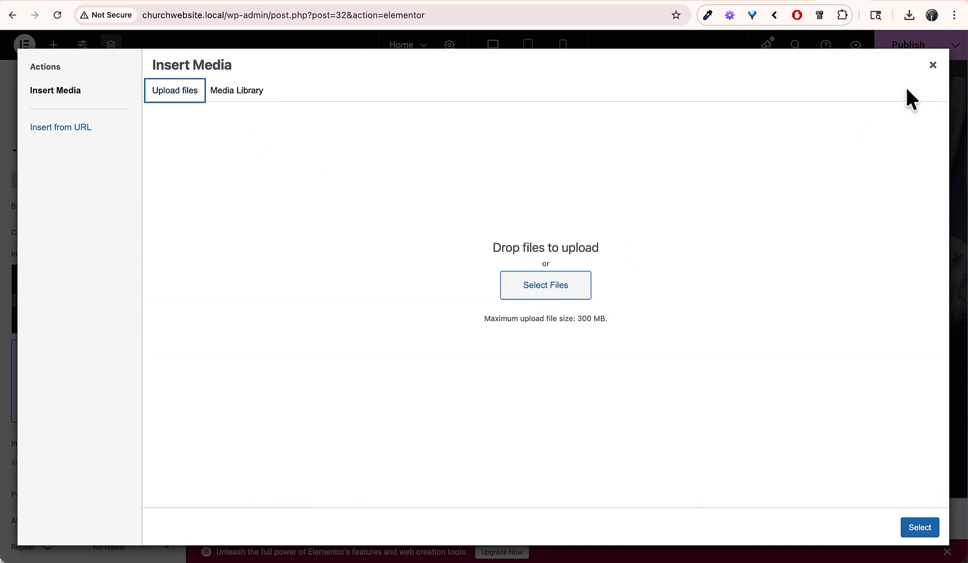
pyautogui.click(933, 64)
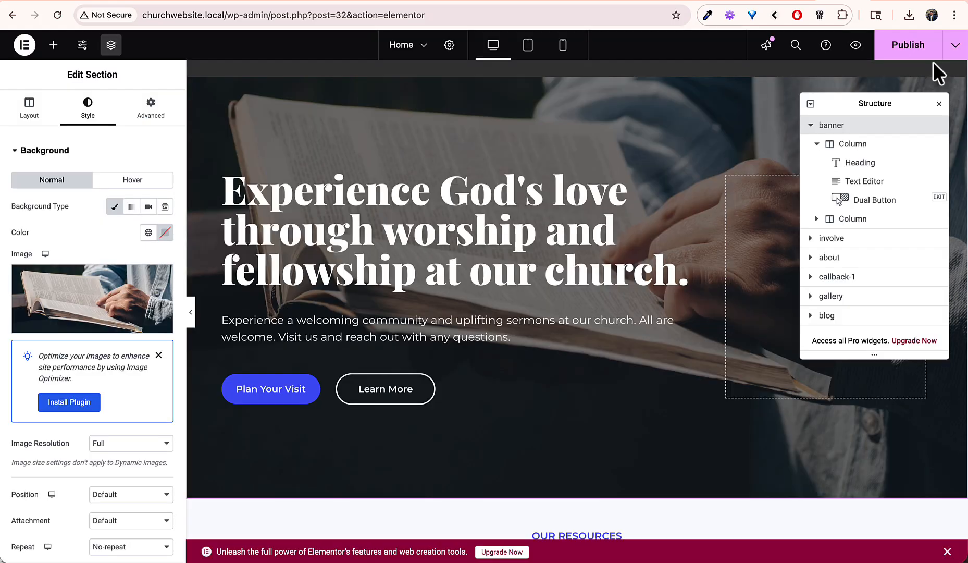
pyautogui.scroll(-5, 570, 337)
pyautogui.scroll(-2, 571, 337)
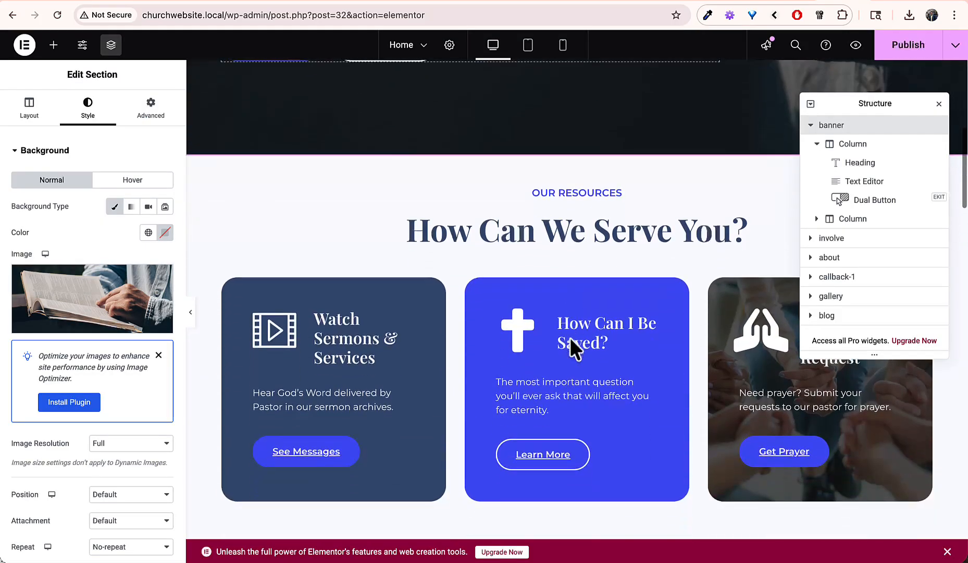
# Step: Close the Structure navigator and scroll through About Us to the volunteers group photo widget
pyautogui.click(940, 104)
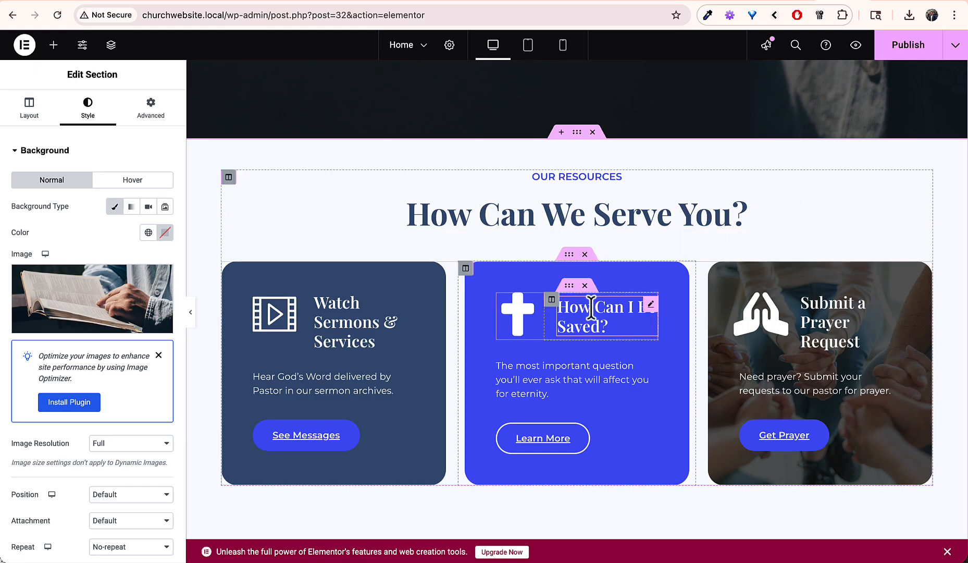
pyautogui.scroll(-3, 393, 415)
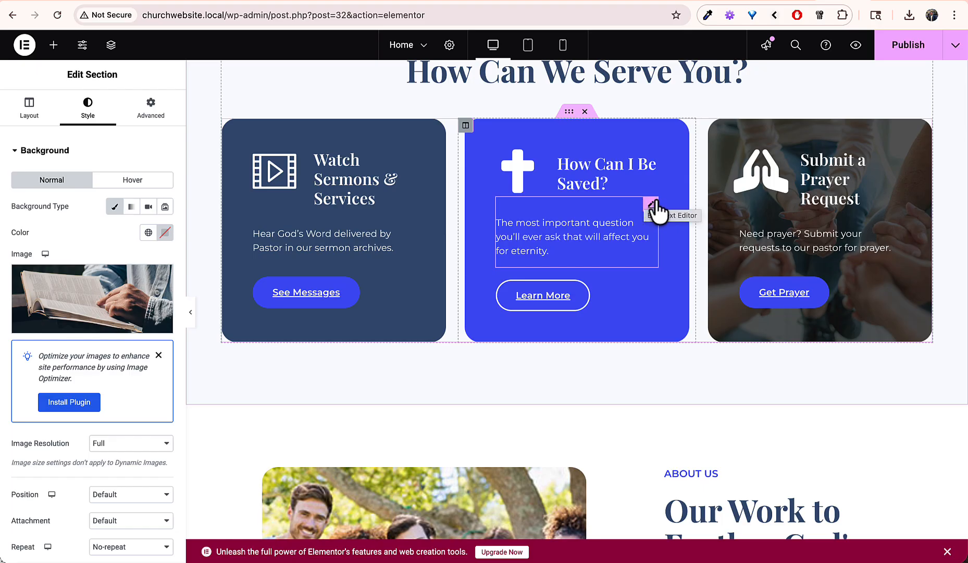
pyautogui.scroll(-6, 654, 208)
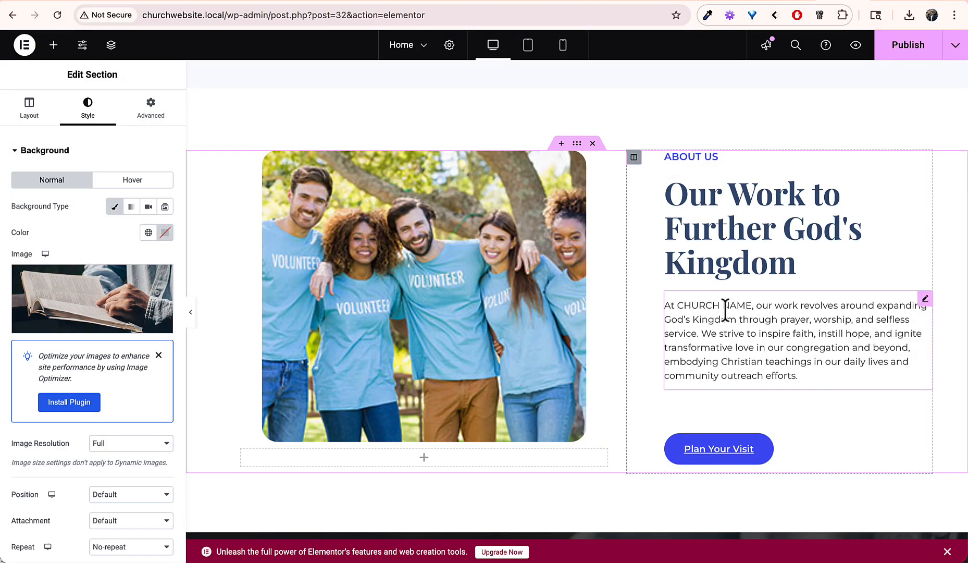
pyautogui.scroll(-1, 726, 310)
pyautogui.click(421, 194)
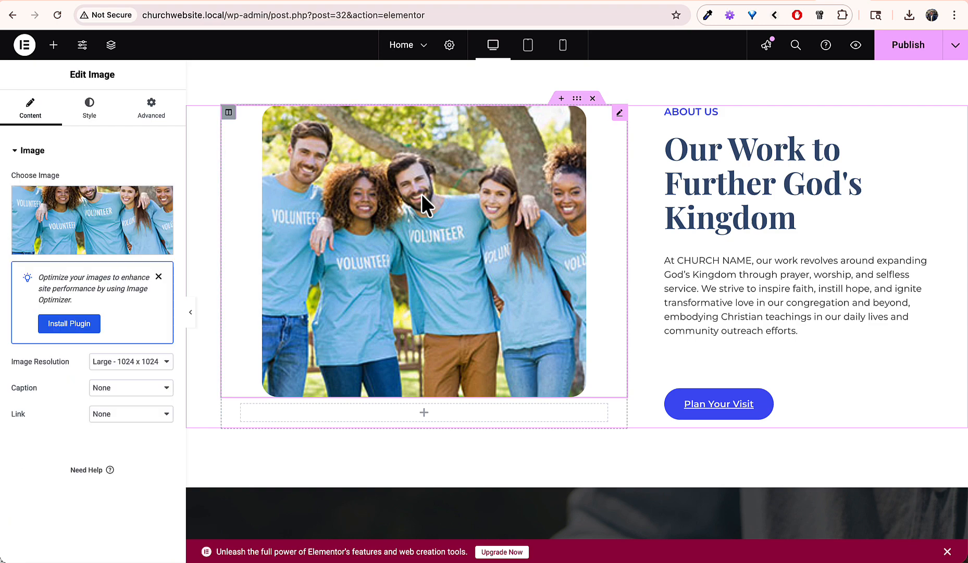
pyautogui.scroll(-5, 602, 255)
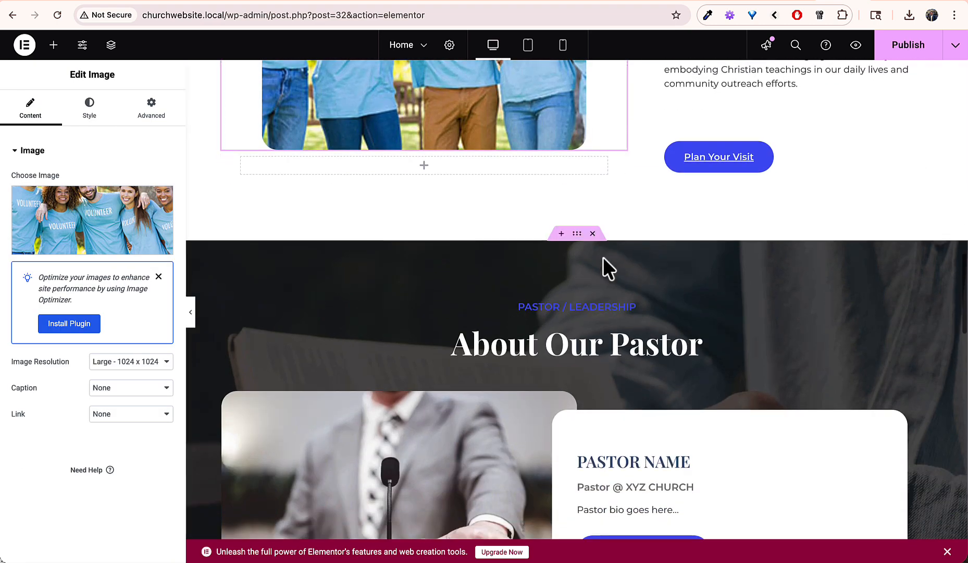
pyautogui.scroll(-4, 603, 257)
pyautogui.scroll(1, 603, 257)
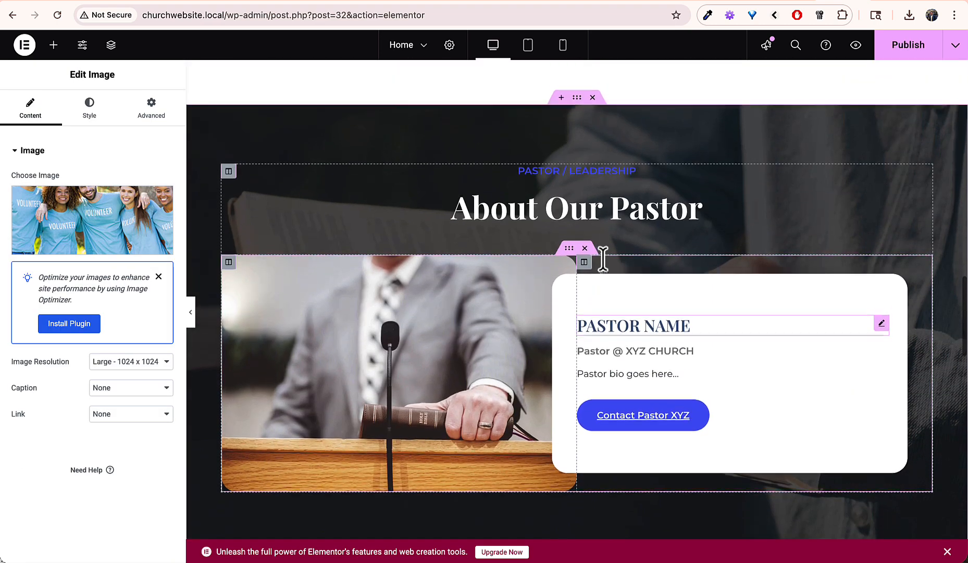
pyautogui.scroll(-6, 603, 258)
pyautogui.scroll(8, 604, 267)
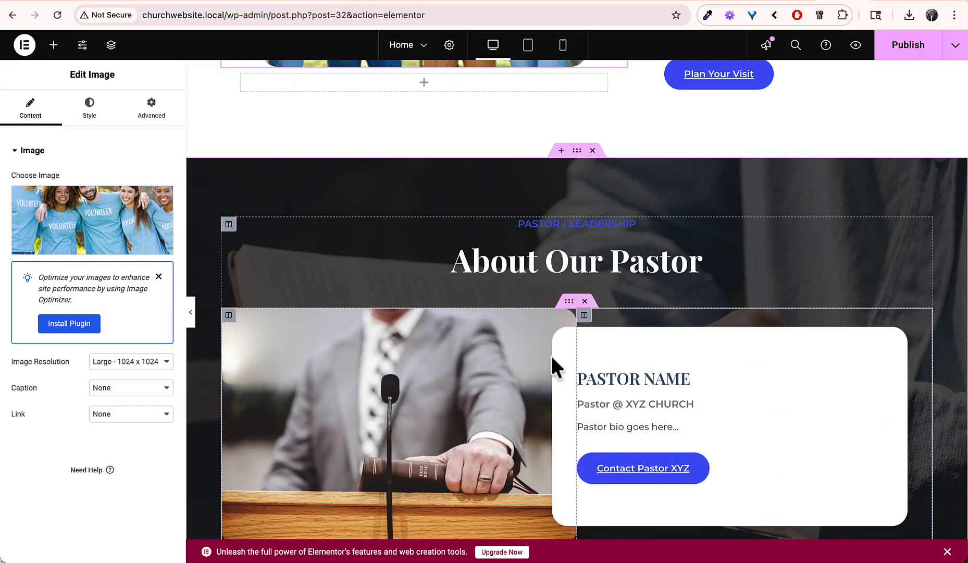
# Step: Remove the About Our Pastor section and scroll on through the gallery toward News & updates
pyautogui.click(593, 150)
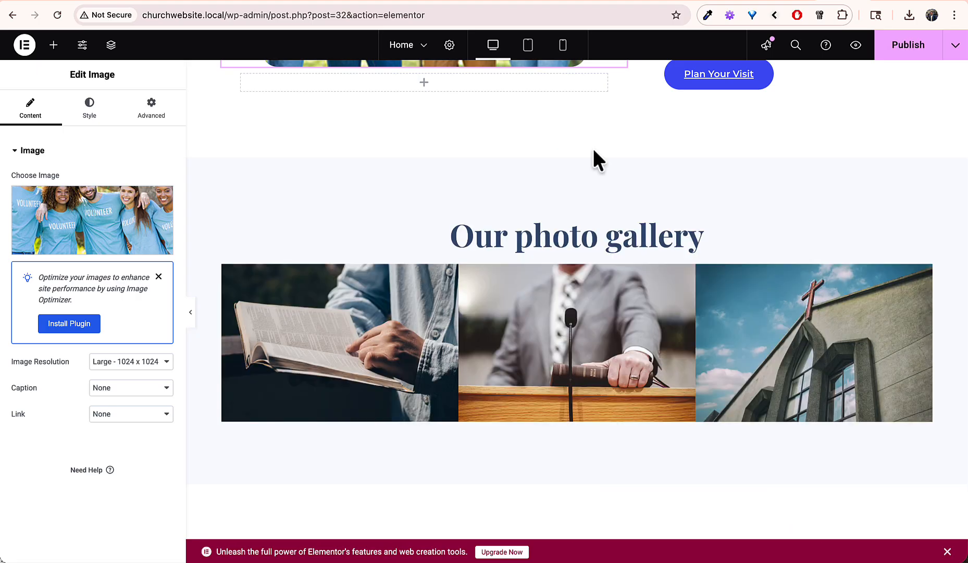
pyautogui.scroll(4, 594, 151)
pyautogui.scroll(-5, 593, 152)
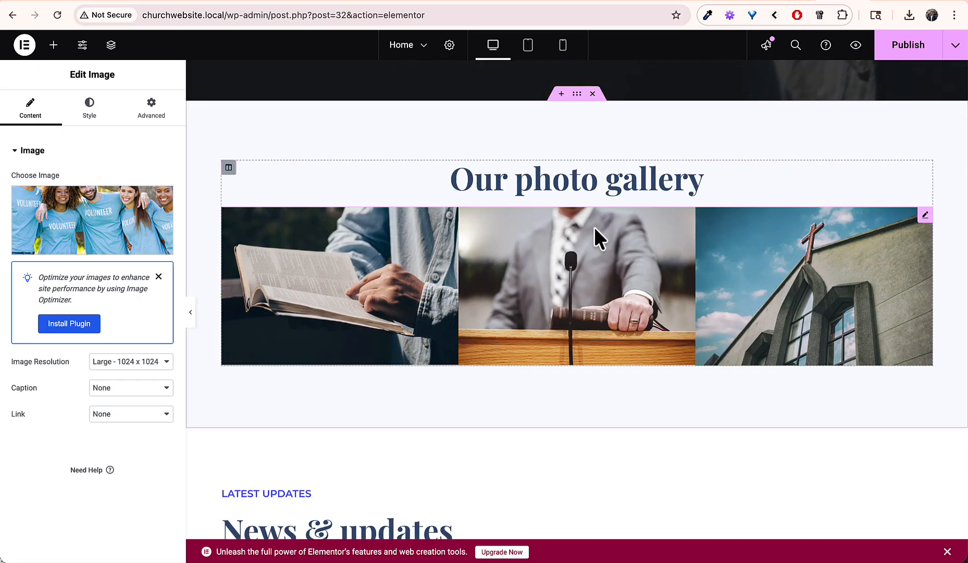
pyautogui.scroll(15, 594, 229)
pyautogui.scroll(2, 594, 228)
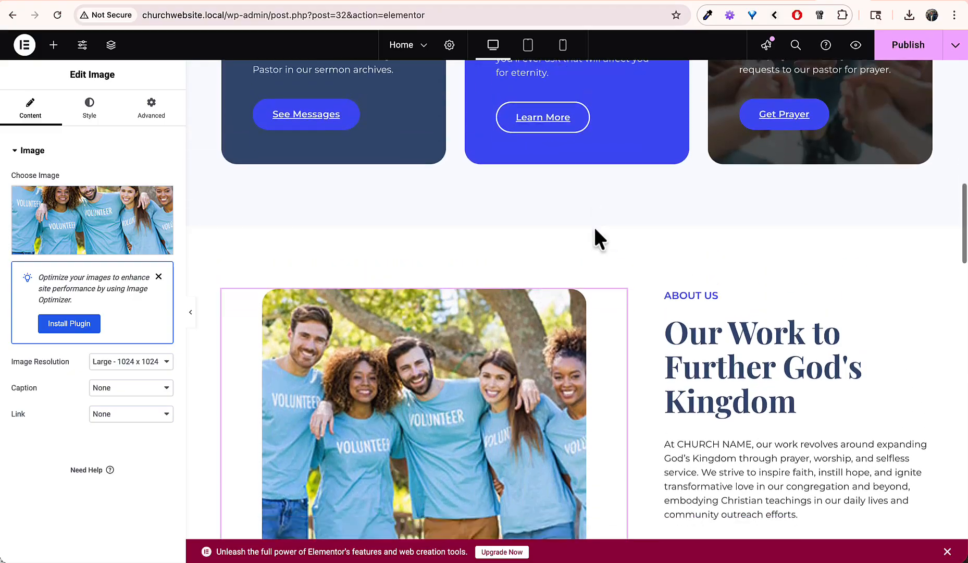
pyautogui.scroll(-10, 594, 228)
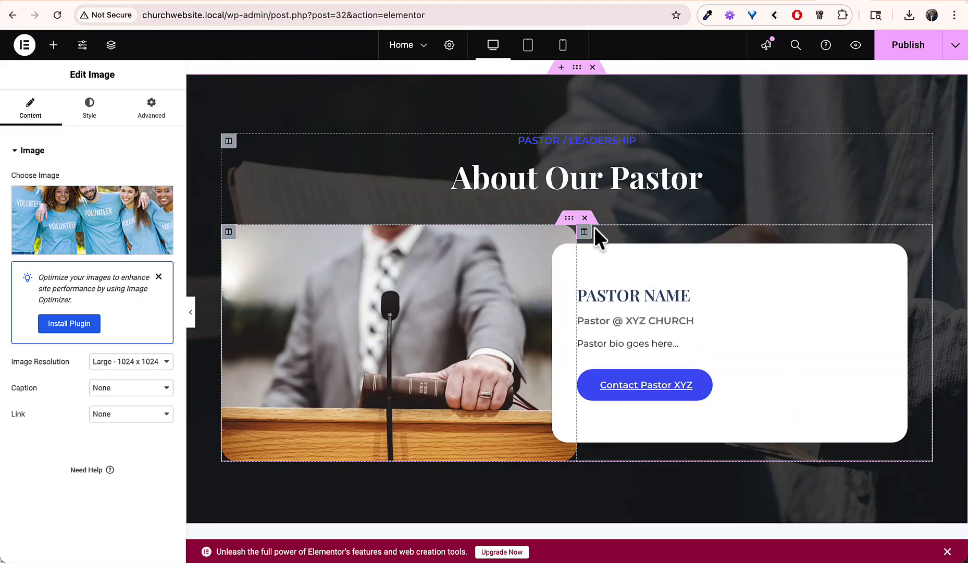
pyautogui.scroll(-2, 619, 365)
pyautogui.scroll(-12, 618, 364)
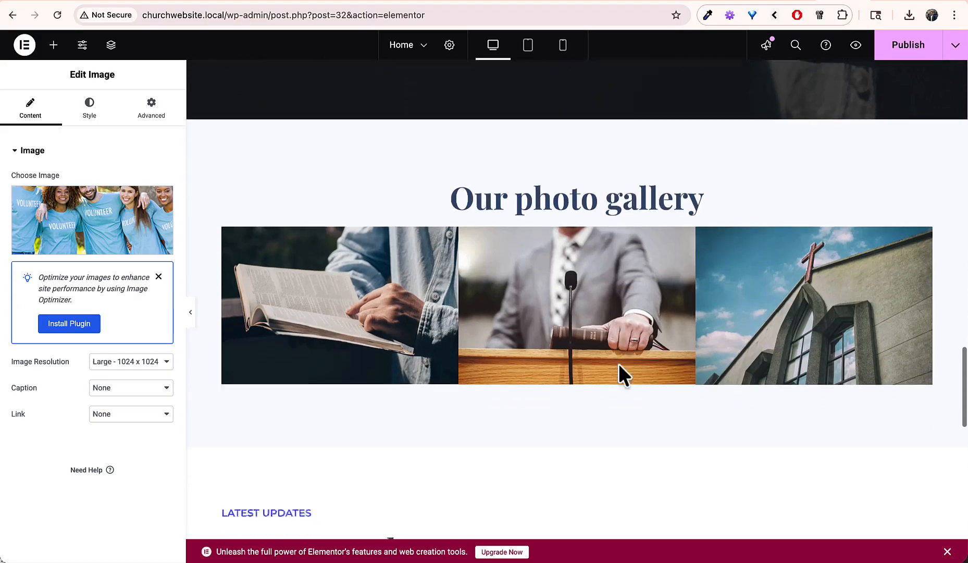
pyautogui.scroll(6, 618, 362)
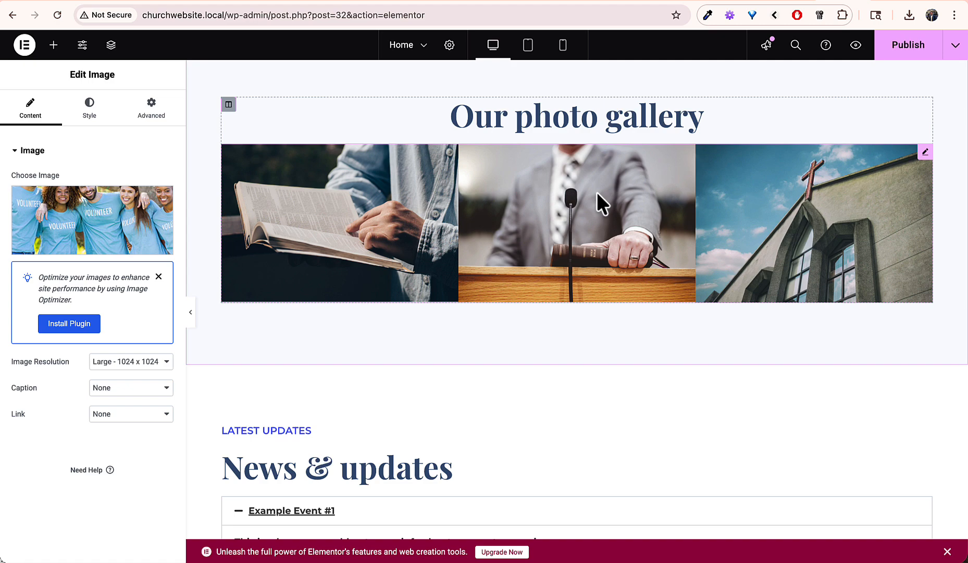
pyautogui.scroll(-5, 597, 198)
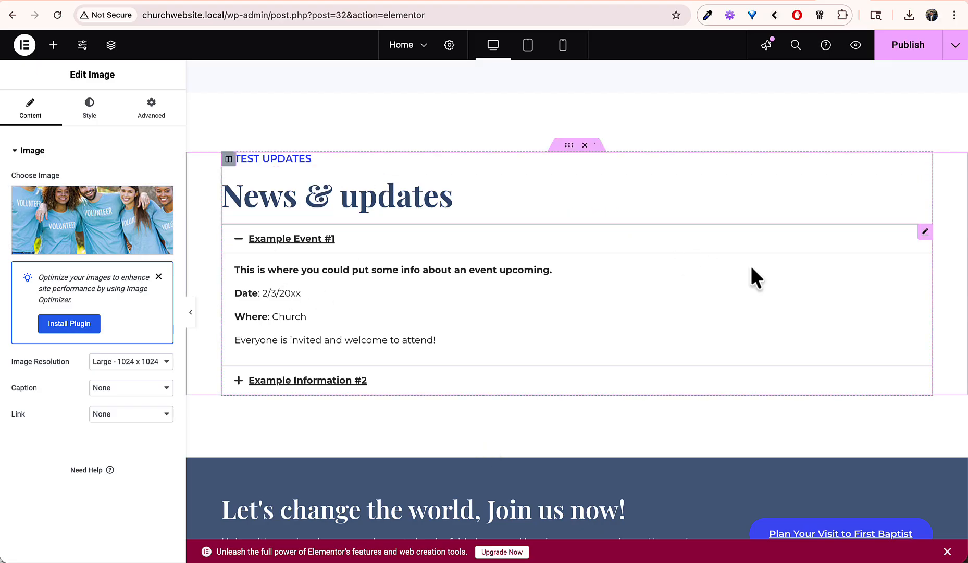
# Step: Add a third News & updates accordion item titled Men's Bible Study, replacing its placeholder content with 'Meeting on Tuesday!'
pyautogui.click(785, 279)
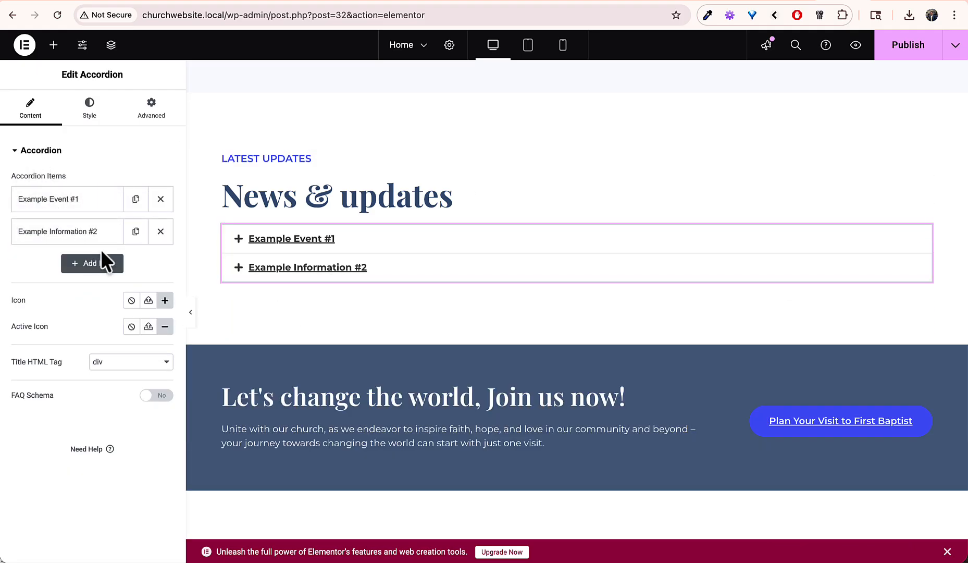
pyautogui.click(102, 267)
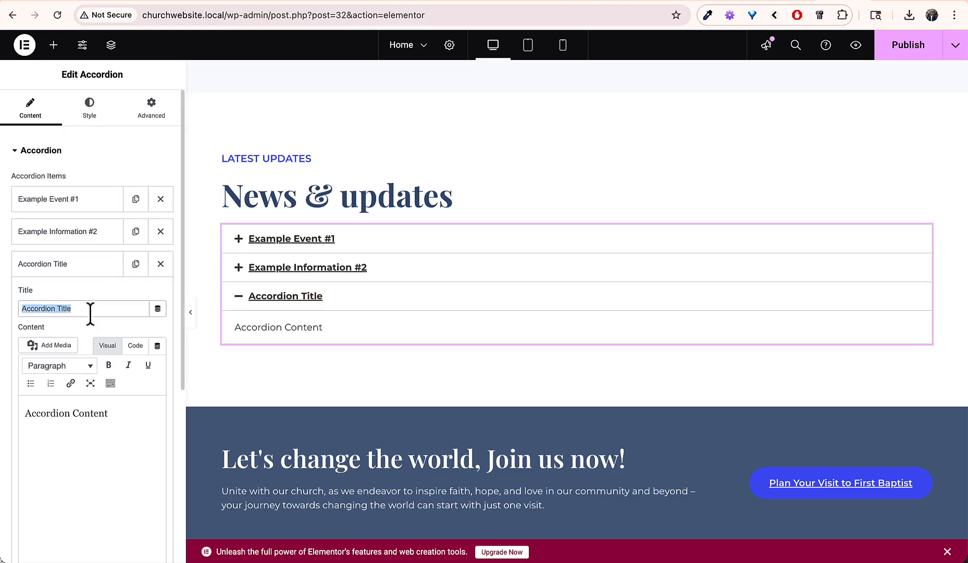
pyautogui.write("Men's Bible St")
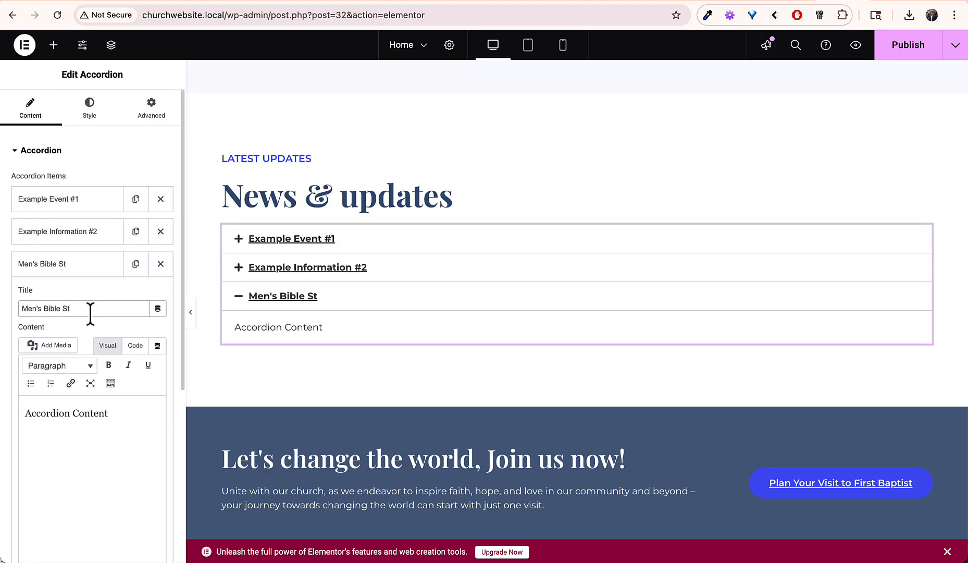
pyautogui.write('udy')
pyautogui.tripleClick(98, 415)
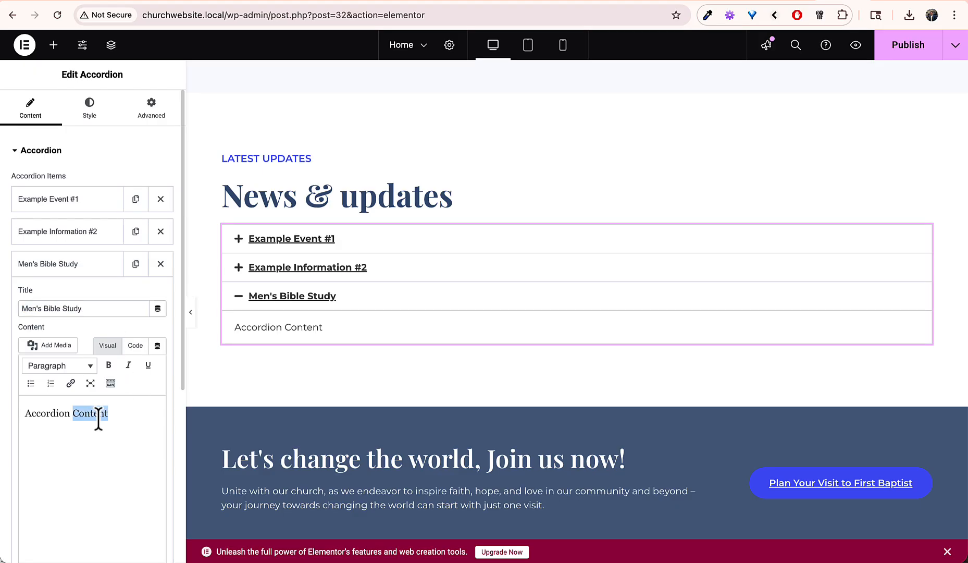
pyautogui.click(94, 266)
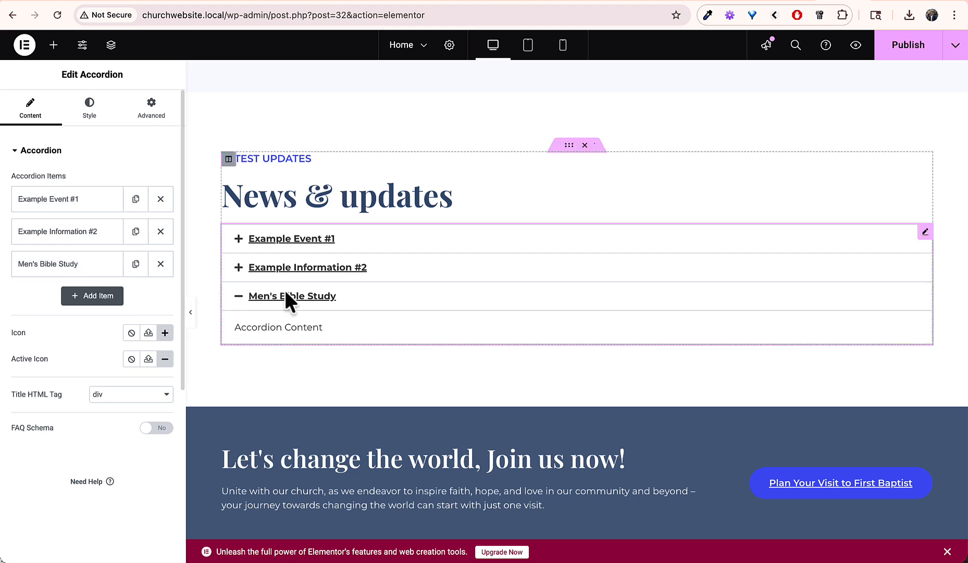
pyautogui.click(65, 266)
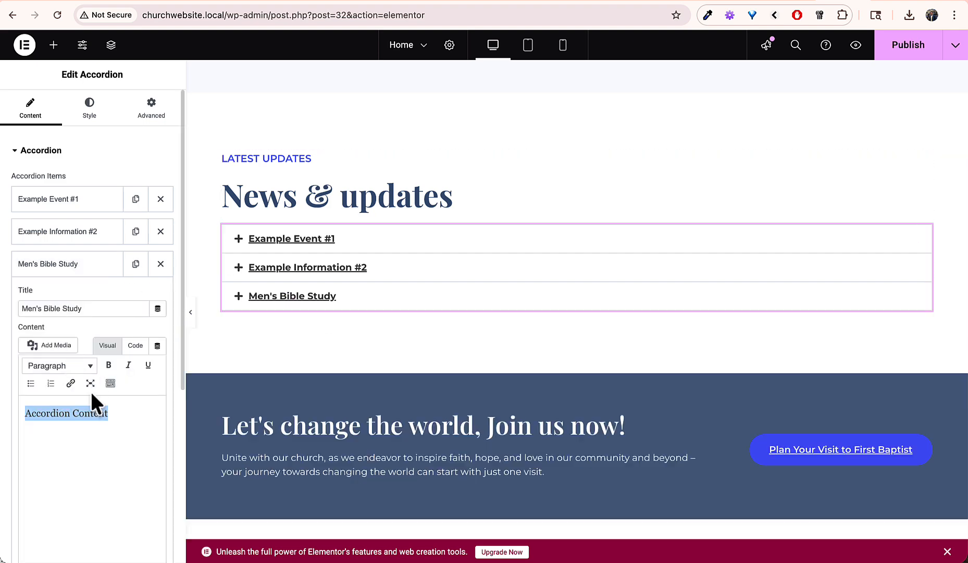
pyautogui.tripleClick(91, 414)
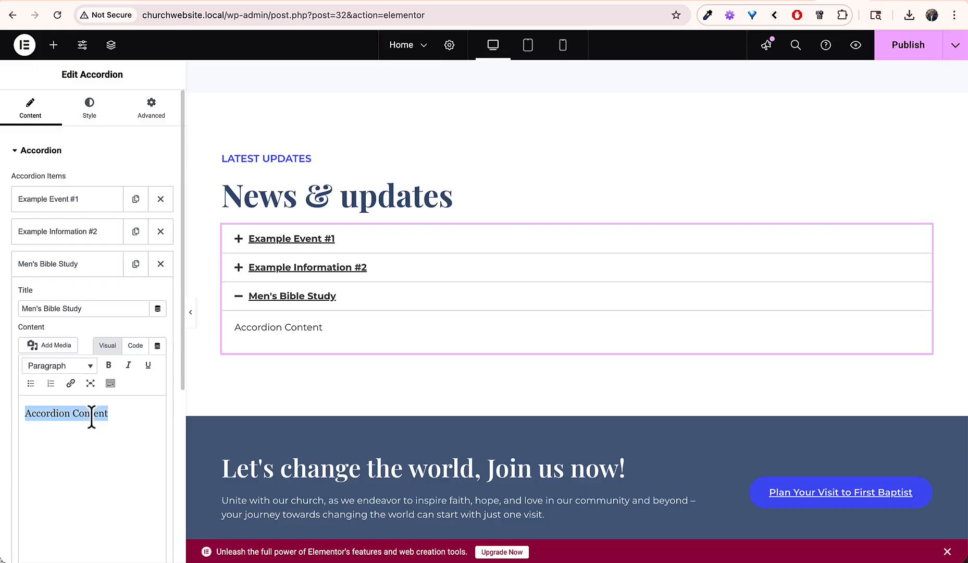
pyautogui.write('Meeting on Tuesday!')
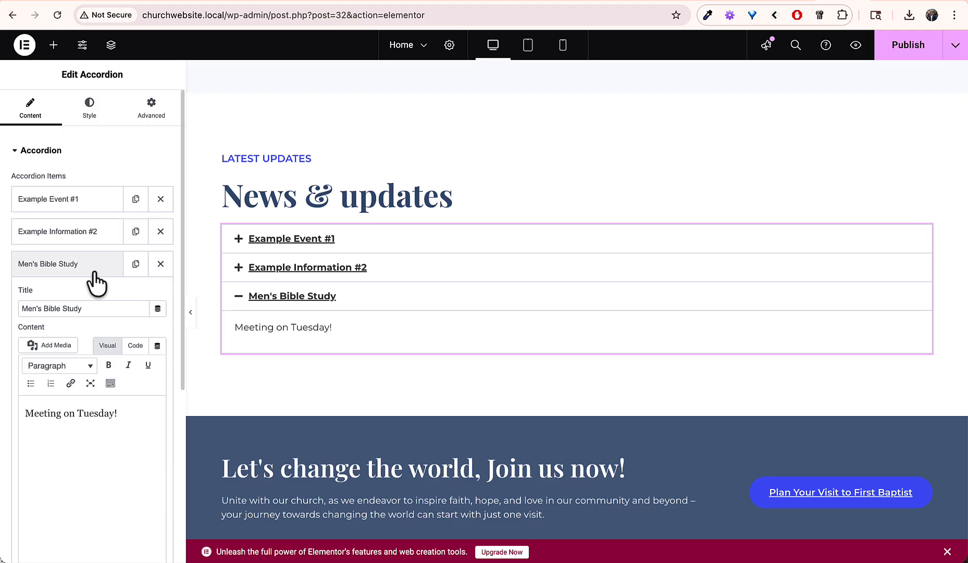
# Step: Insert the dotted map image from the Media Library into the item's content, then delete it again
pyautogui.click(52, 345)
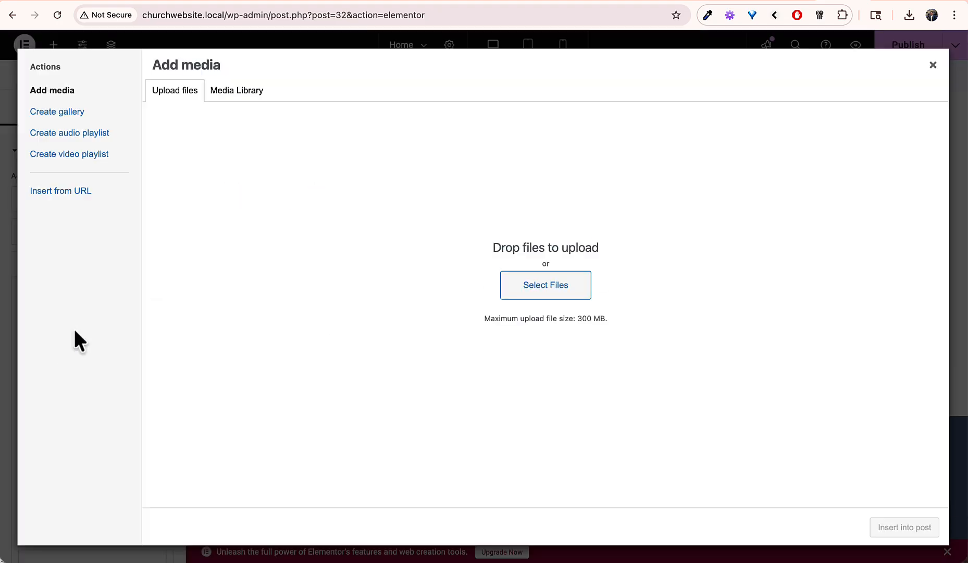
pyautogui.click(252, 96)
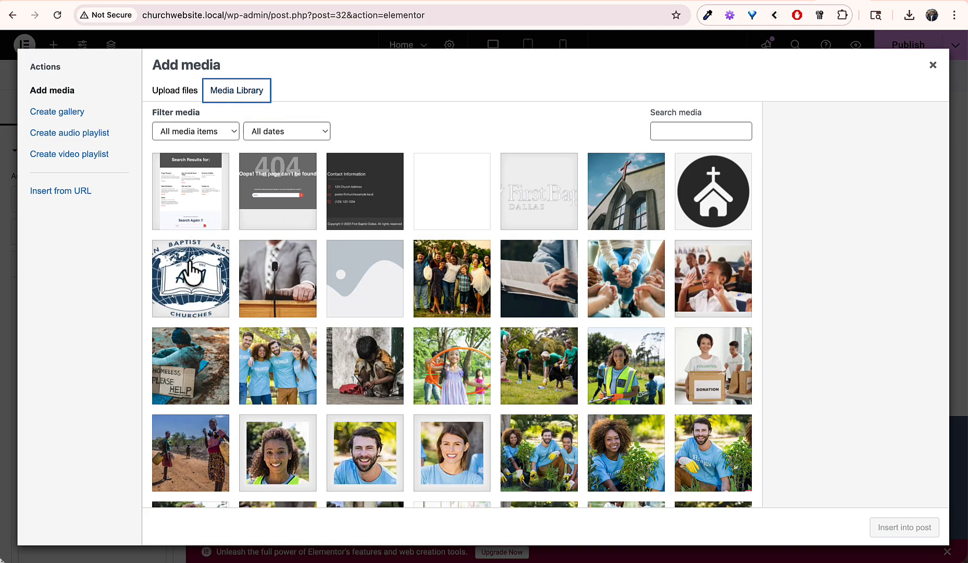
pyautogui.scroll(-3, 290, 347)
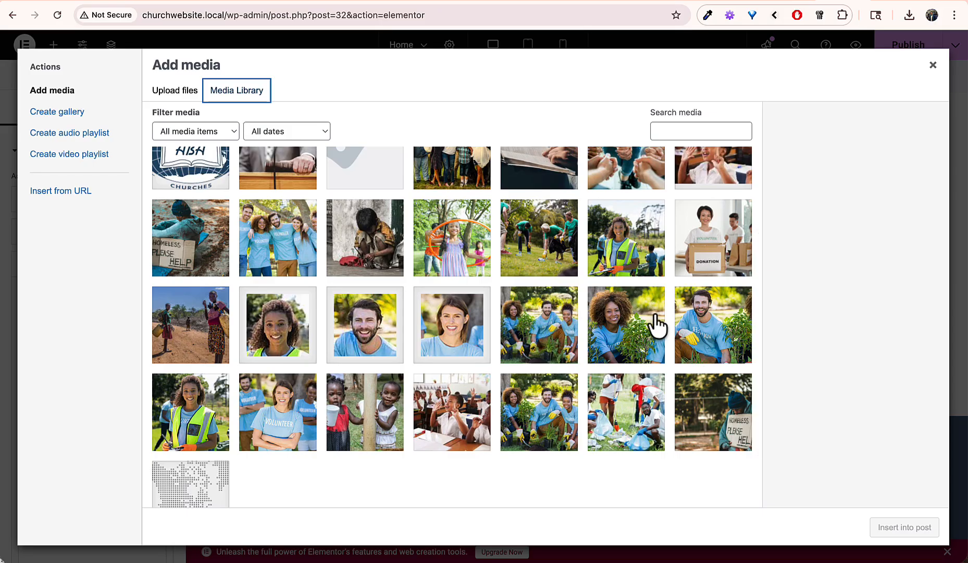
pyautogui.scroll(-2, 350, 390)
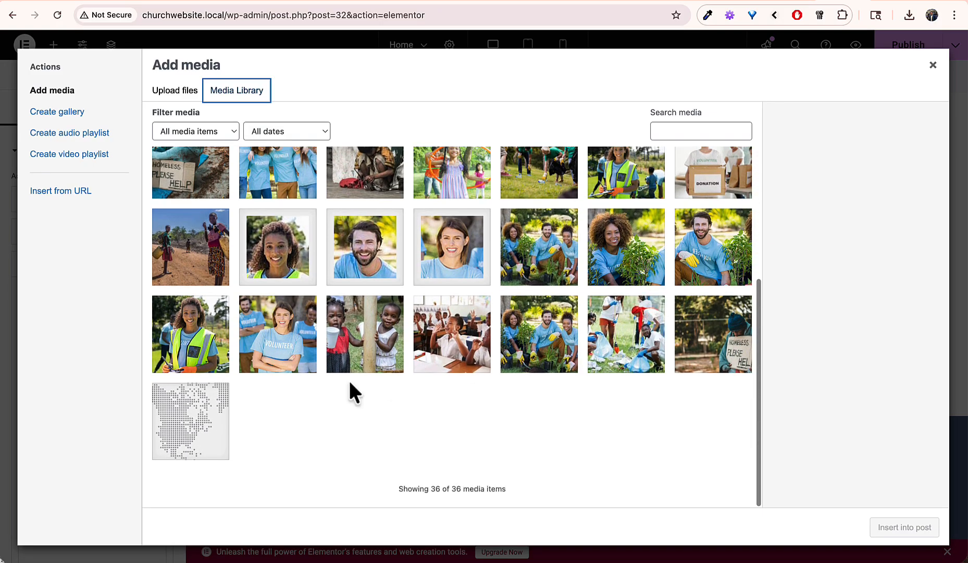
pyautogui.click(183, 422)
pyautogui.click(892, 536)
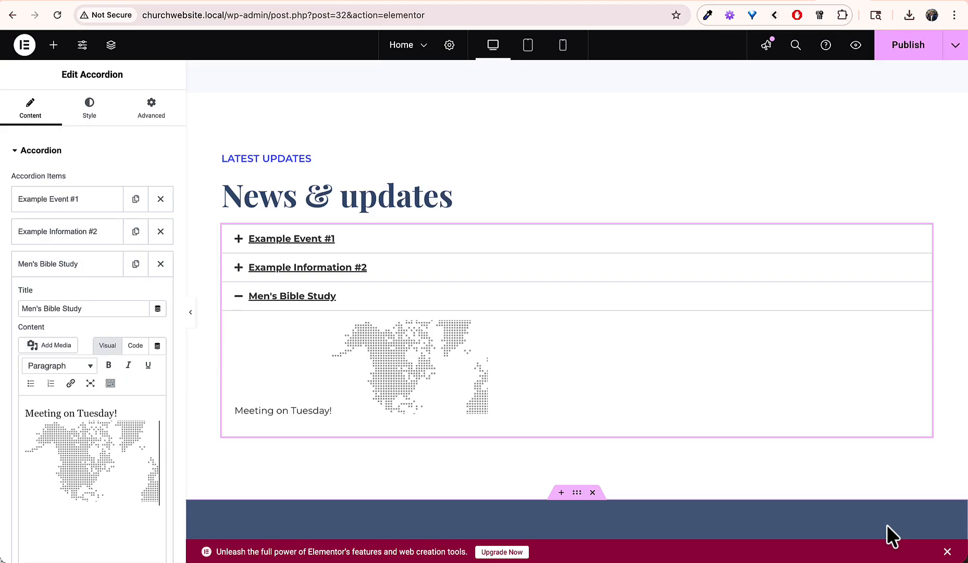
pyautogui.click(93, 437)
pyautogui.press('BackSpace')
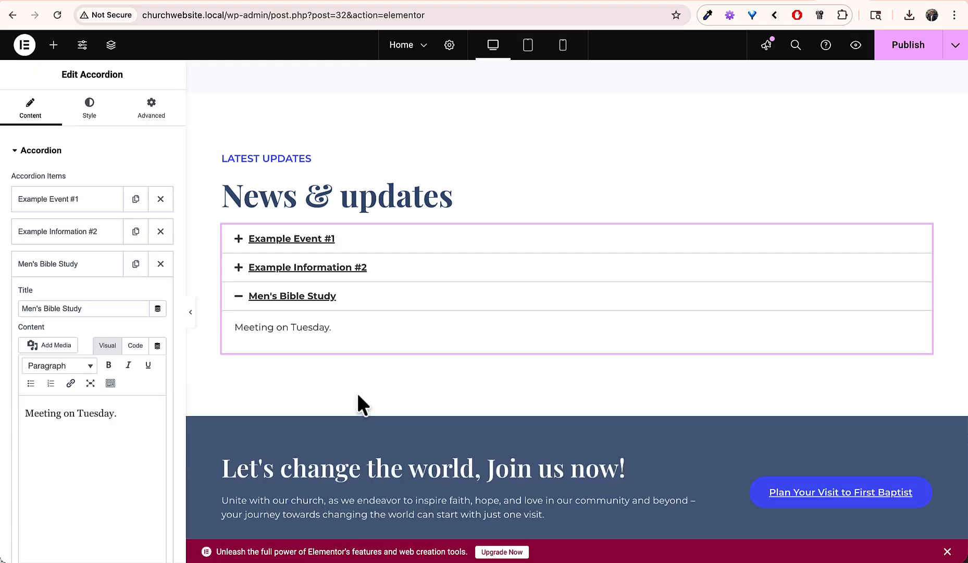
# Step: Change the text to 'Meeting on Tuesday.' and exit Elementor to the WordPress dashboard
pyautogui.scroll(-6, 357, 396)
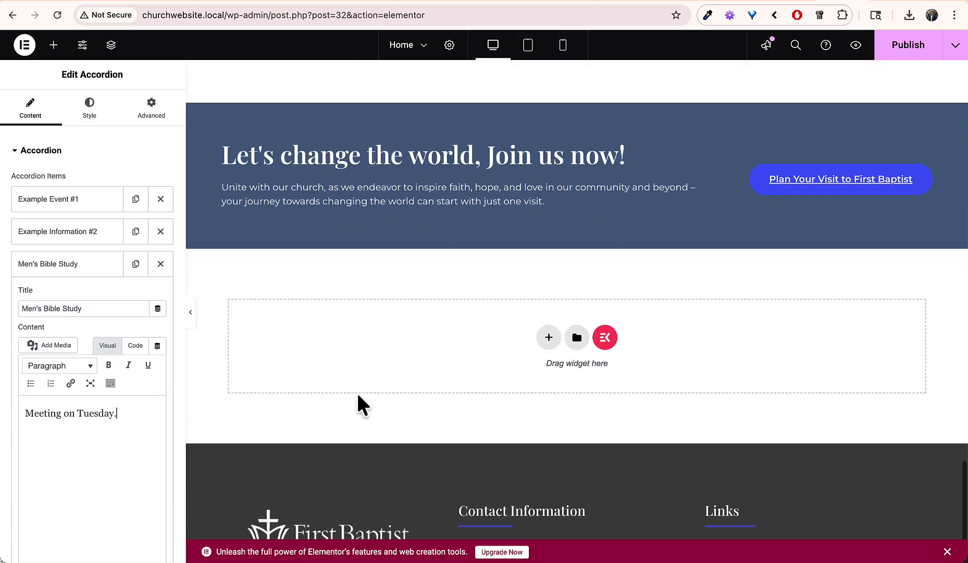
pyautogui.click(391, 201)
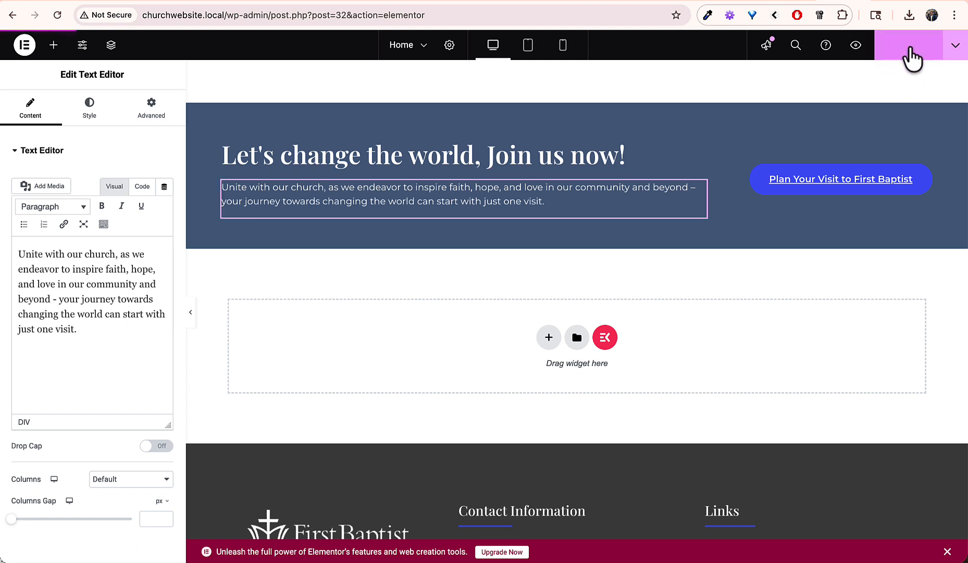
pyautogui.click(24, 45)
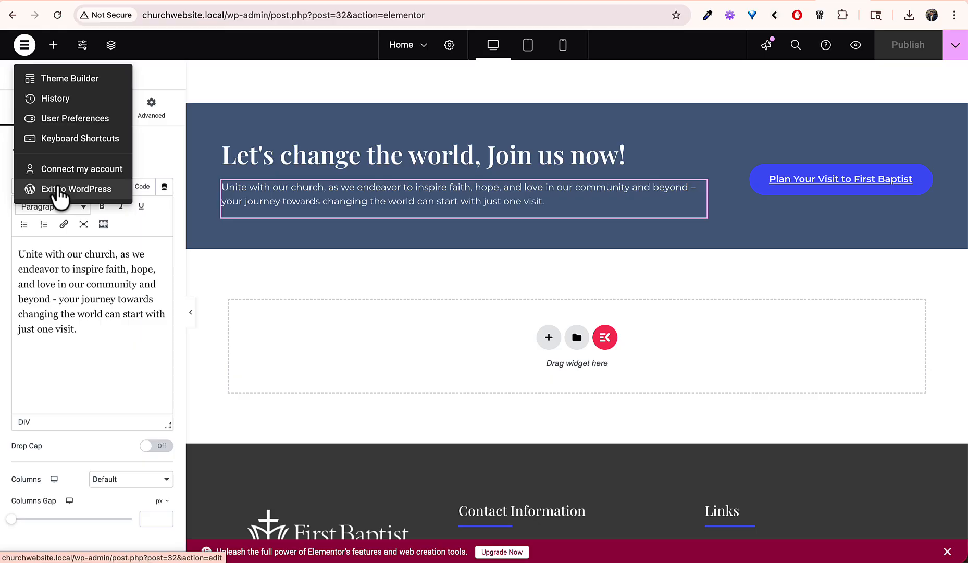
pyautogui.click(59, 190)
# Step: View the live homepage and expand the Men's Bible Study update in News & updates
pyautogui.click(100, 40)
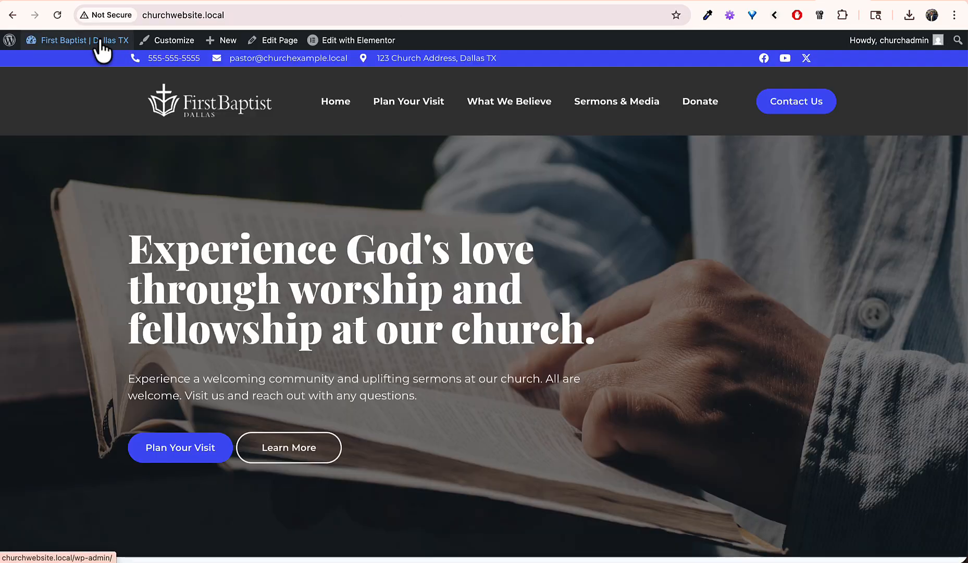
pyautogui.scroll(-10, 326, 313)
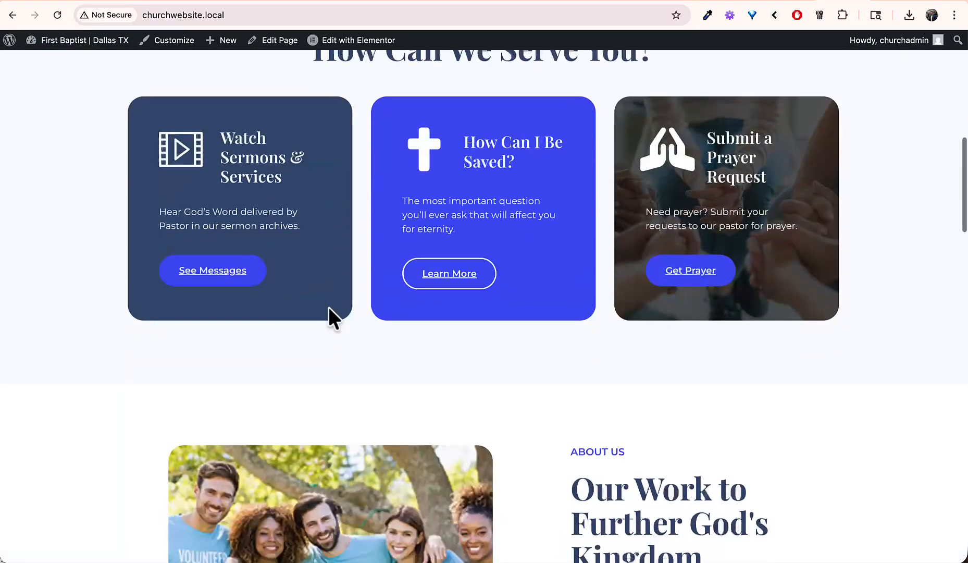
pyautogui.scroll(-15, 329, 308)
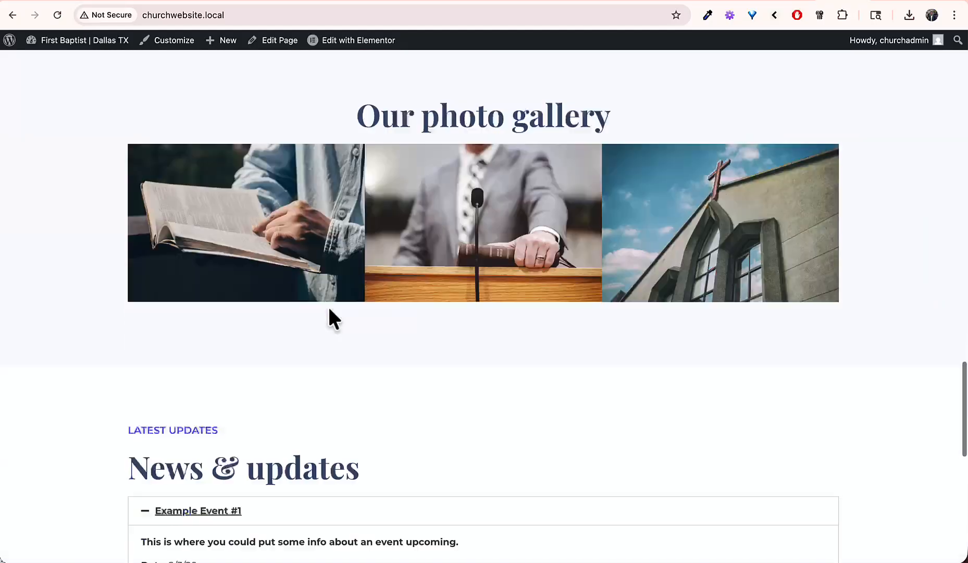
pyautogui.scroll(-5, 329, 308)
pyautogui.click(203, 346)
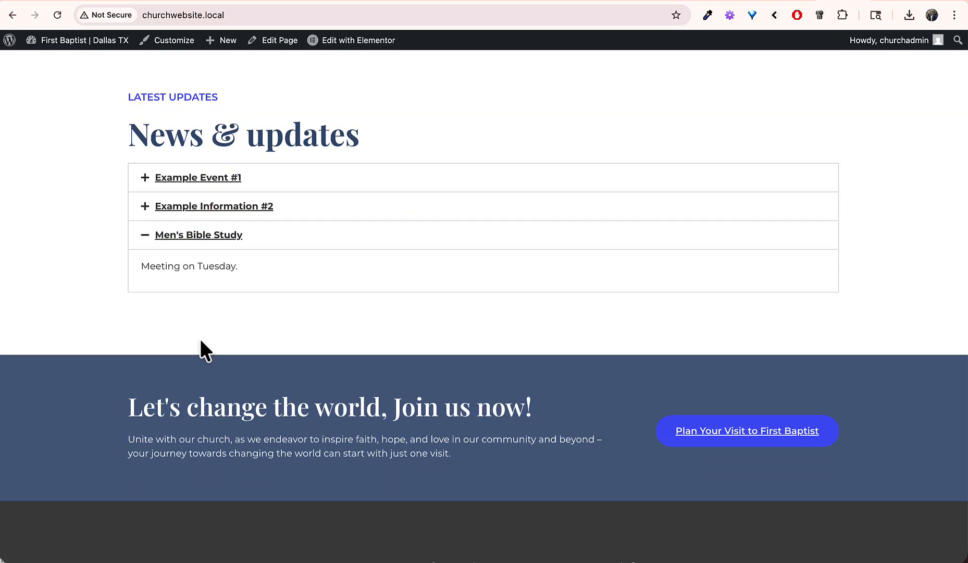
pyautogui.scroll(-5, 201, 339)
pyautogui.scroll(20, 200, 339)
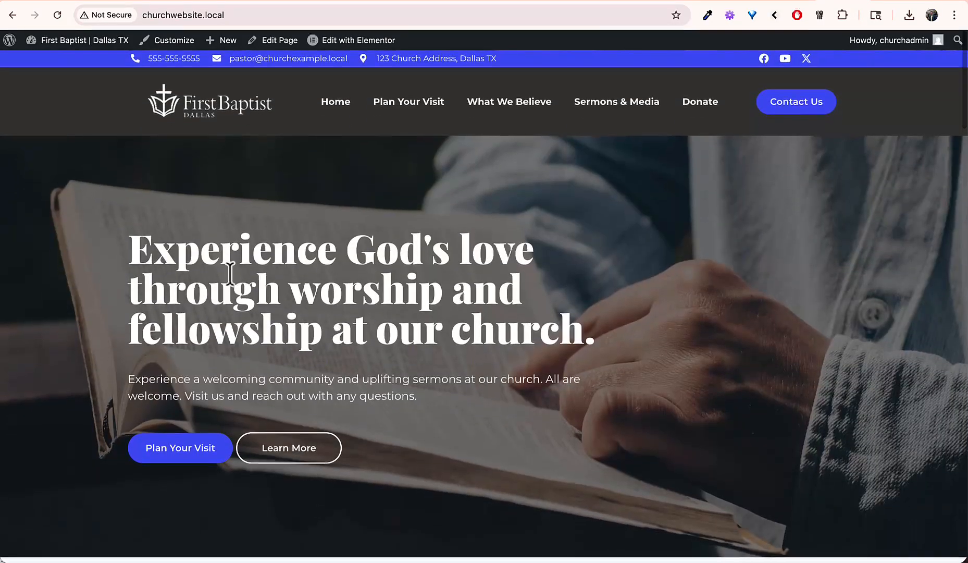
# Step: Read through the Plan Your Visit page's address, service times and belief text
pyautogui.click(431, 108)
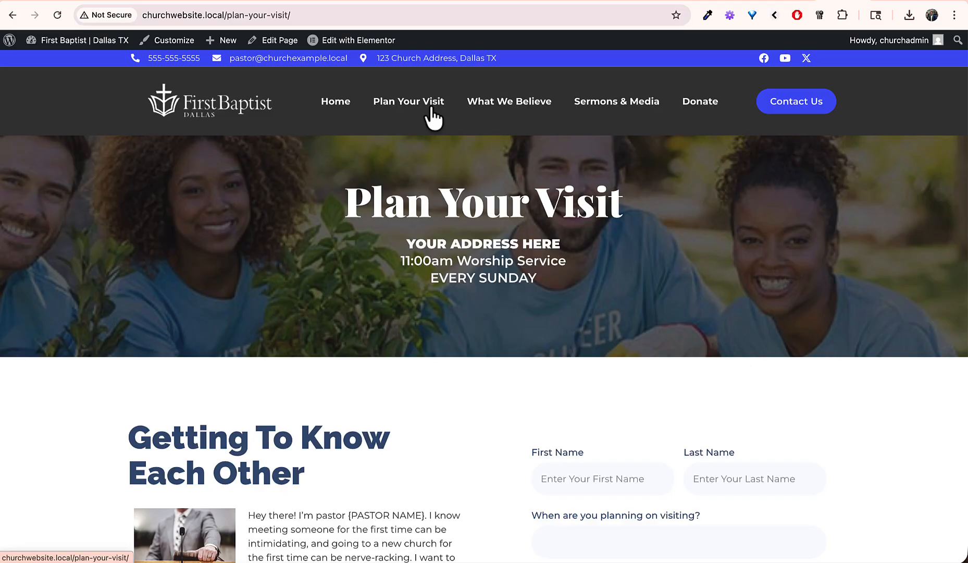
pyautogui.moveTo(406, 244); pyautogui.dragTo(530, 286)
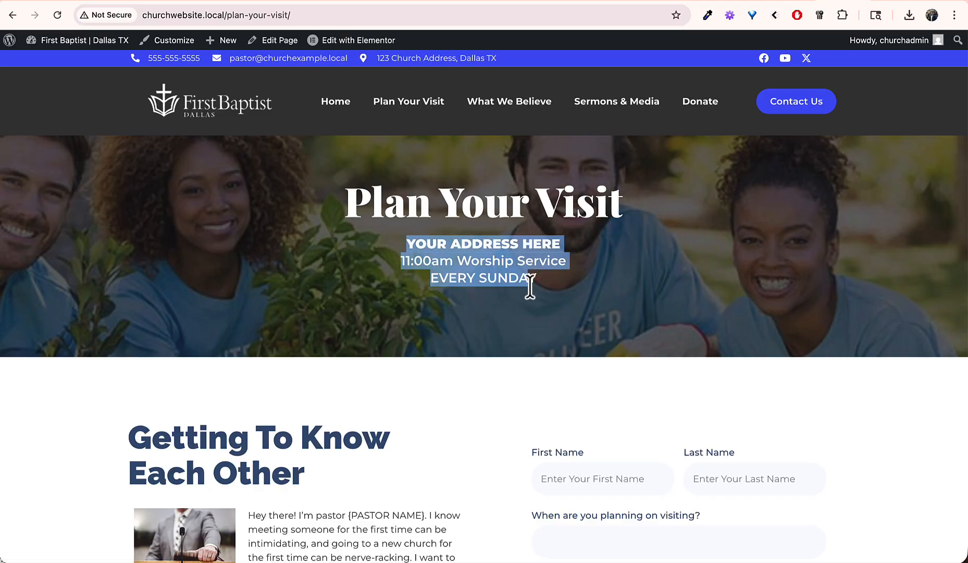
pyautogui.click(540, 289)
pyautogui.scroll(-6, 539, 287)
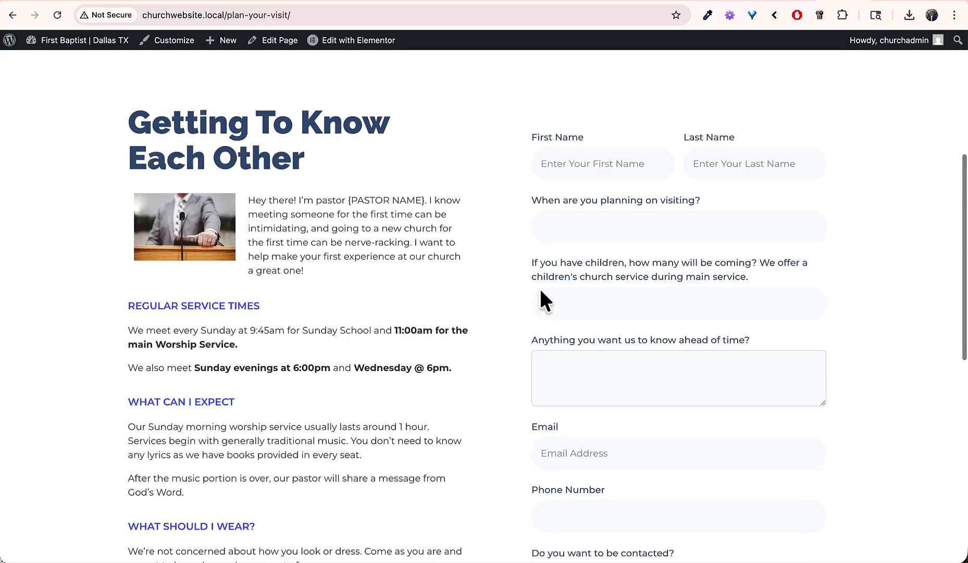
pyautogui.moveTo(348, 329); pyautogui.dragTo(369, 452)
pyautogui.click(369, 453)
pyautogui.scroll(-4, 575, 387)
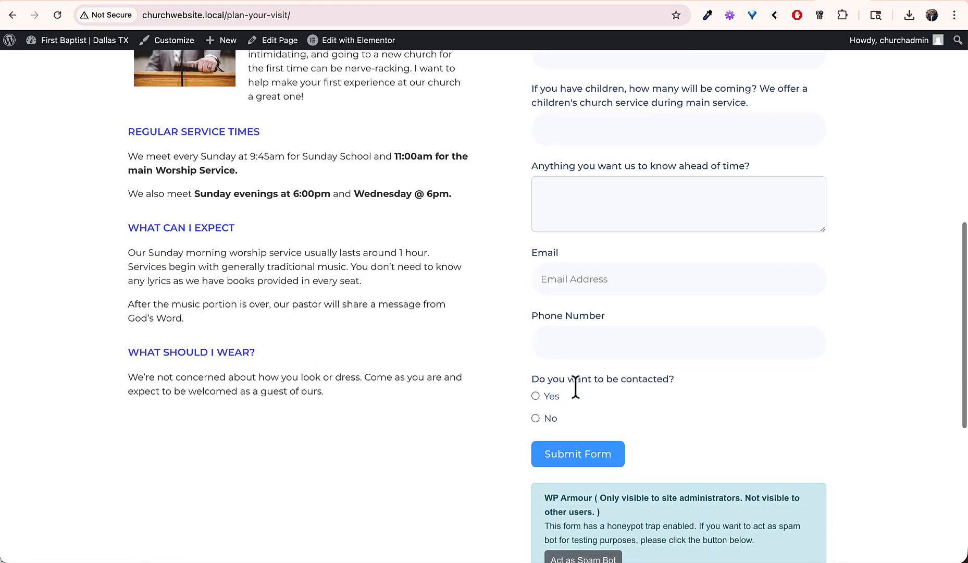
pyautogui.scroll(-3, 575, 387)
pyautogui.scroll(10, 576, 386)
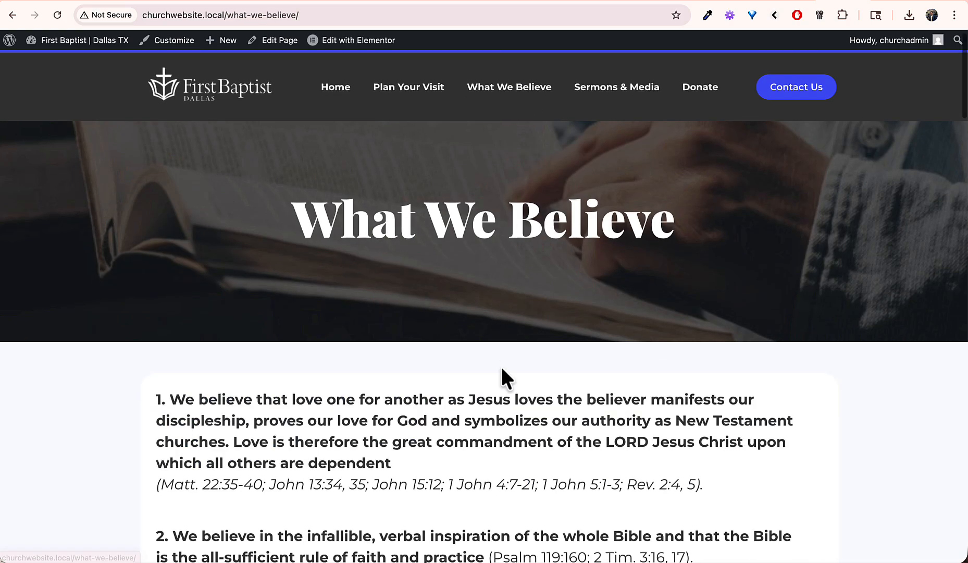
pyautogui.scroll(-6, 500, 365)
pyautogui.moveTo(322, 111); pyautogui.dragTo(336, 480)
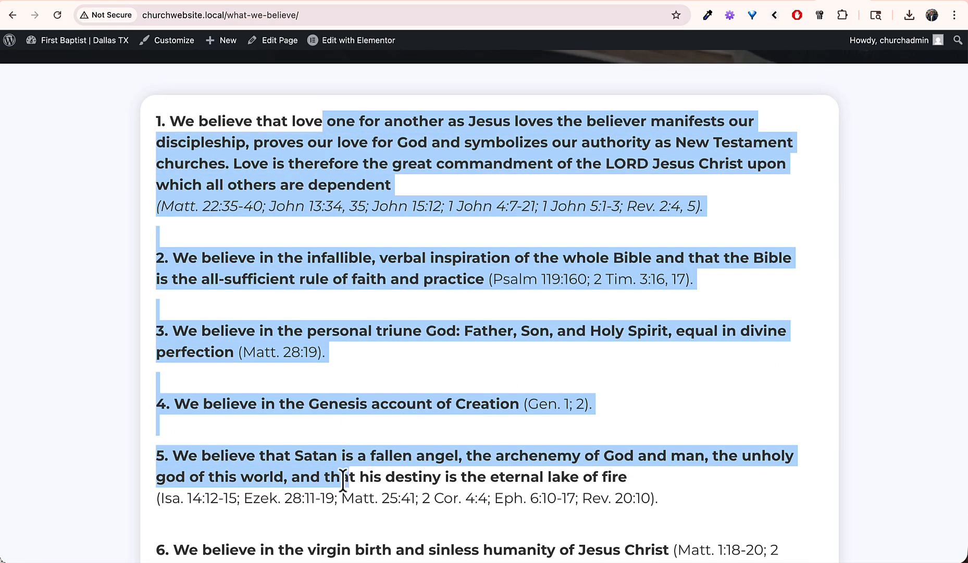
pyautogui.click(337, 482)
pyautogui.scroll(-8, 339, 480)
pyautogui.scroll(6, 341, 484)
pyautogui.scroll(8, 340, 482)
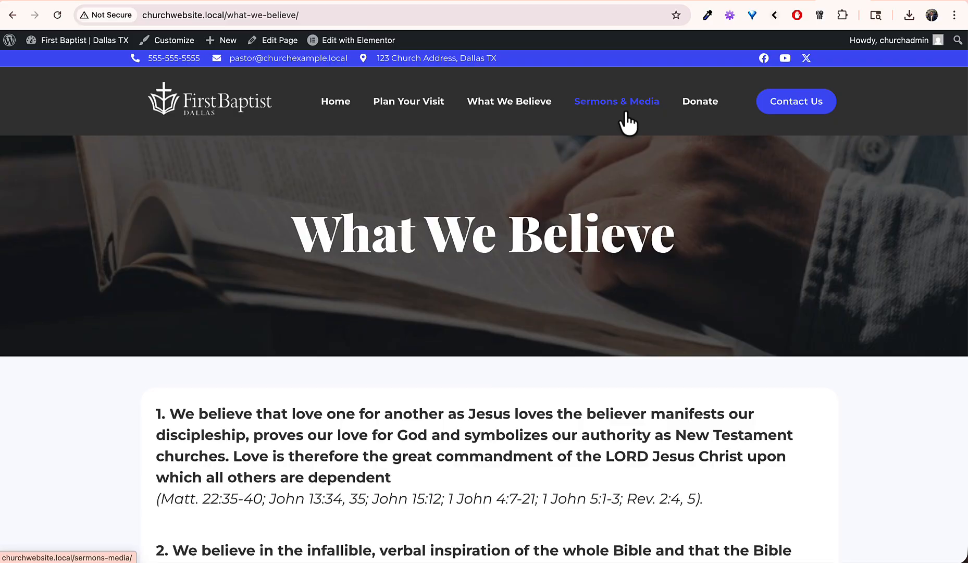
# Step: Check the Contact us page with its map, then open it in Elementor
pyautogui.click(793, 110)
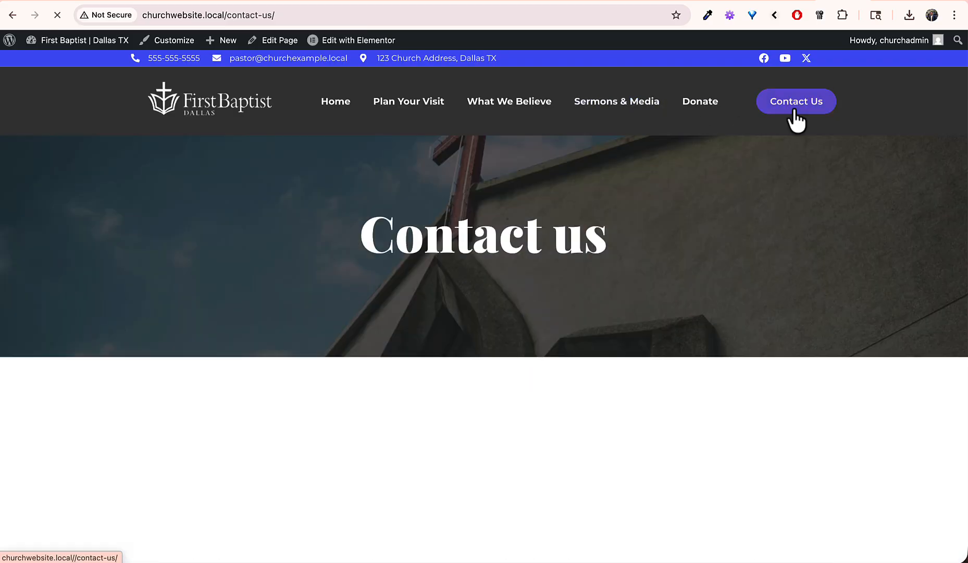
pyautogui.scroll(-5, 506, 337)
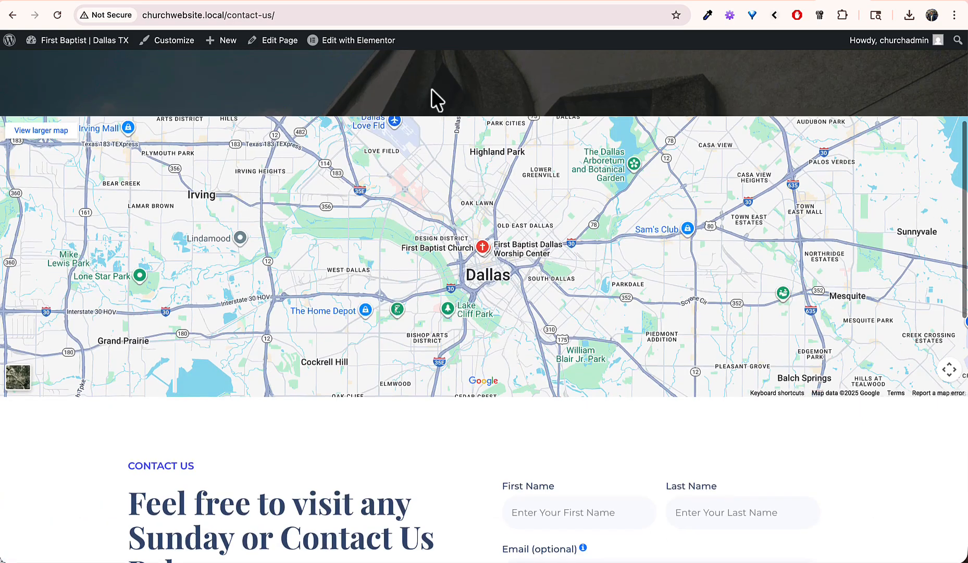
pyautogui.click(385, 41)
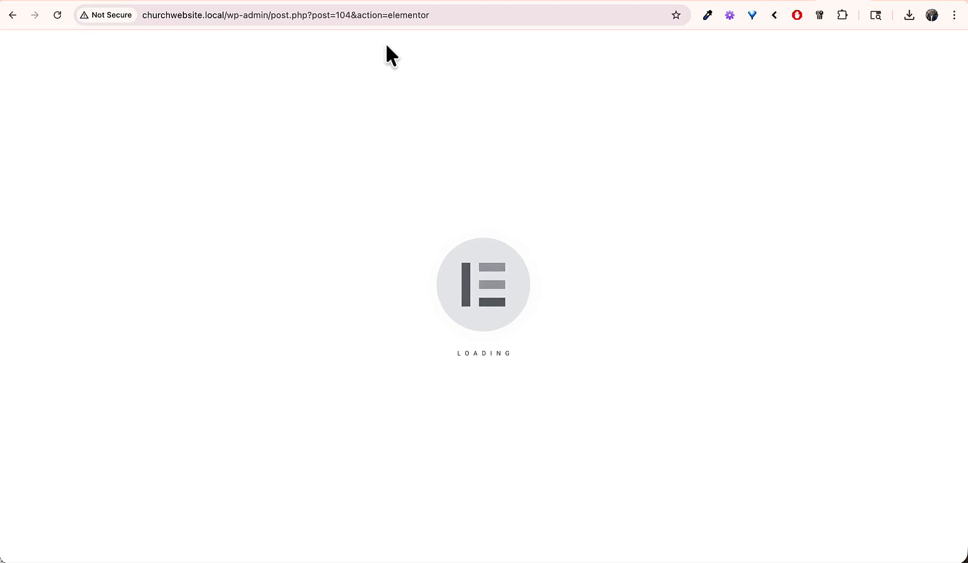
# Step: Look at the Google Maps widget settings, then delete the Email Address info box
pyautogui.scroll(-5, 455, 330)
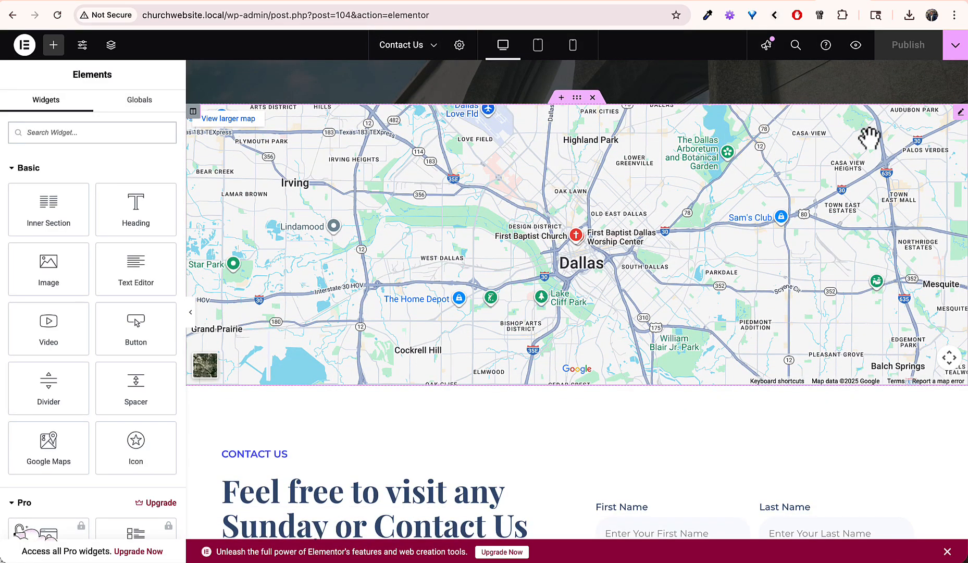
pyautogui.click(961, 113)
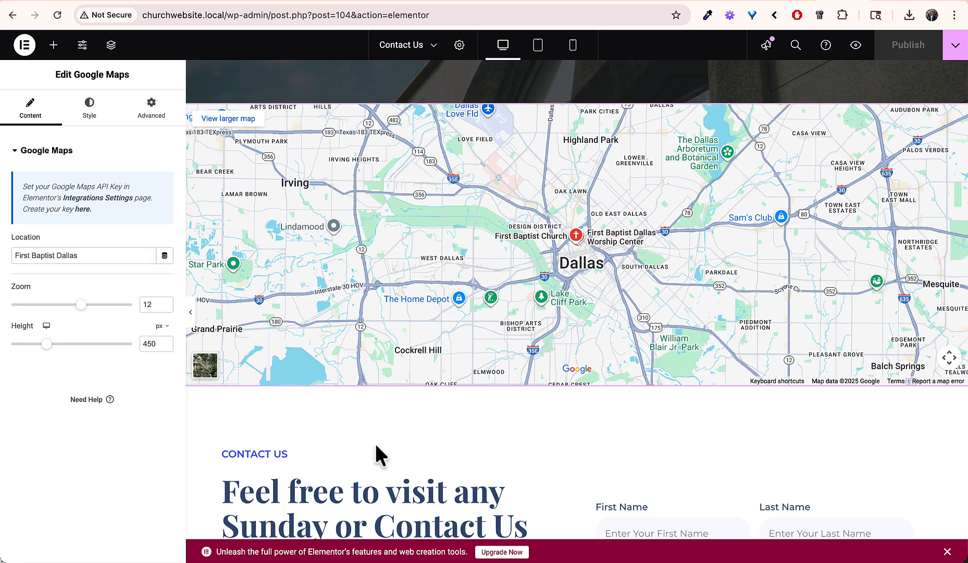
pyautogui.scroll(-7, 375, 442)
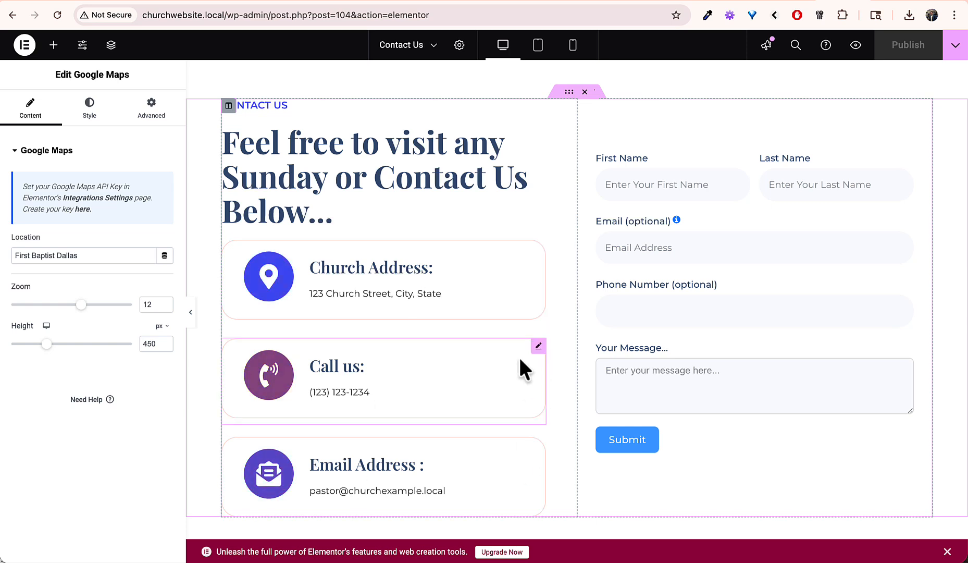
pyautogui.click(540, 449)
pyautogui.rightClick(540, 448)
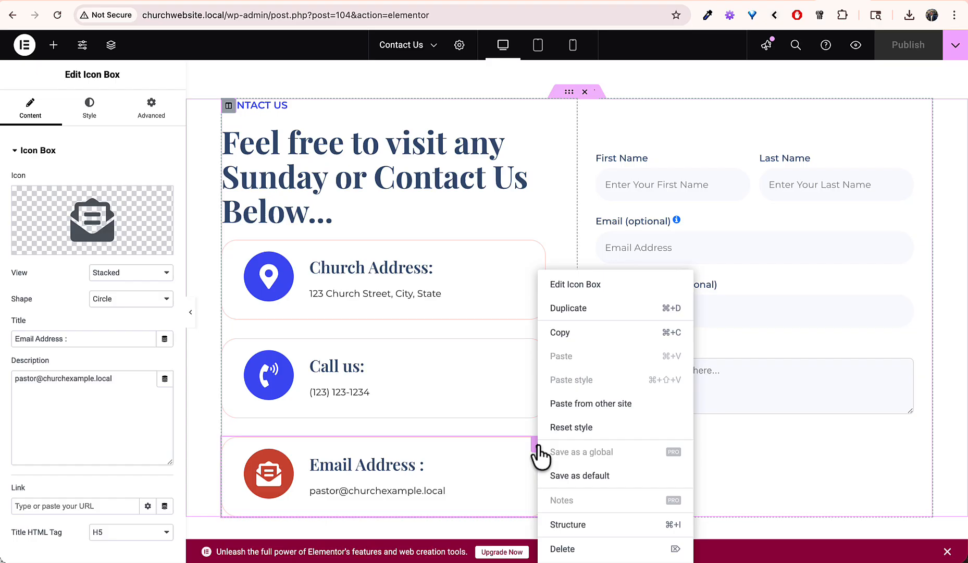
pyautogui.click(565, 549)
pyautogui.scroll(-5, 528, 409)
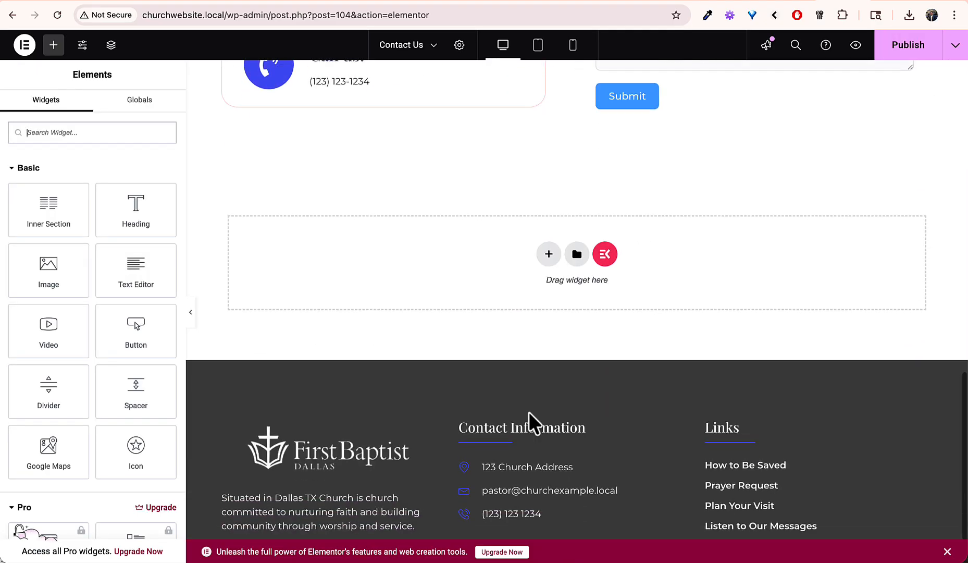
pyautogui.scroll(10, 528, 410)
pyautogui.scroll(-2, 730, 275)
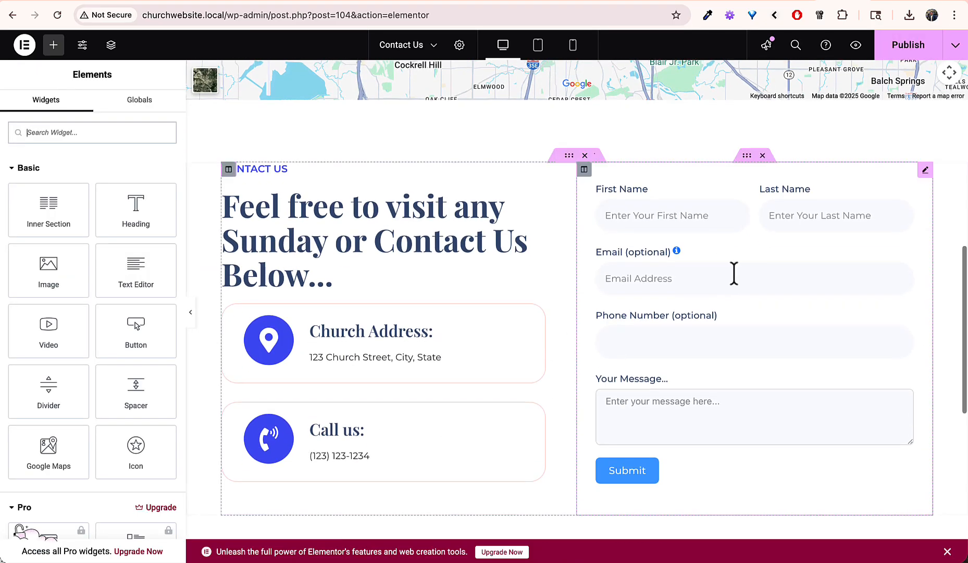
# Step: Publish the updated Contact Us page and exit Elementor back to WordPress
pyautogui.click(909, 45)
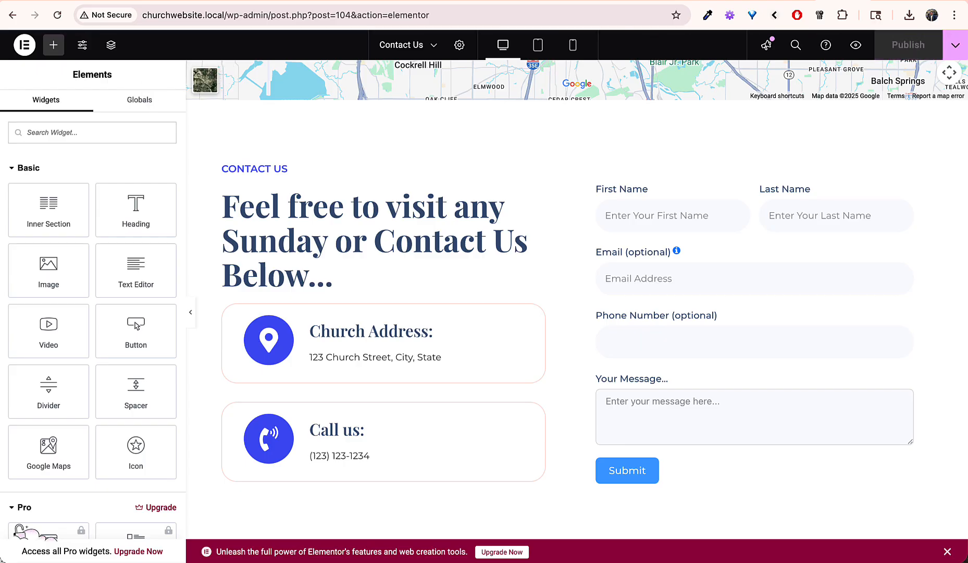
pyautogui.click(24, 44)
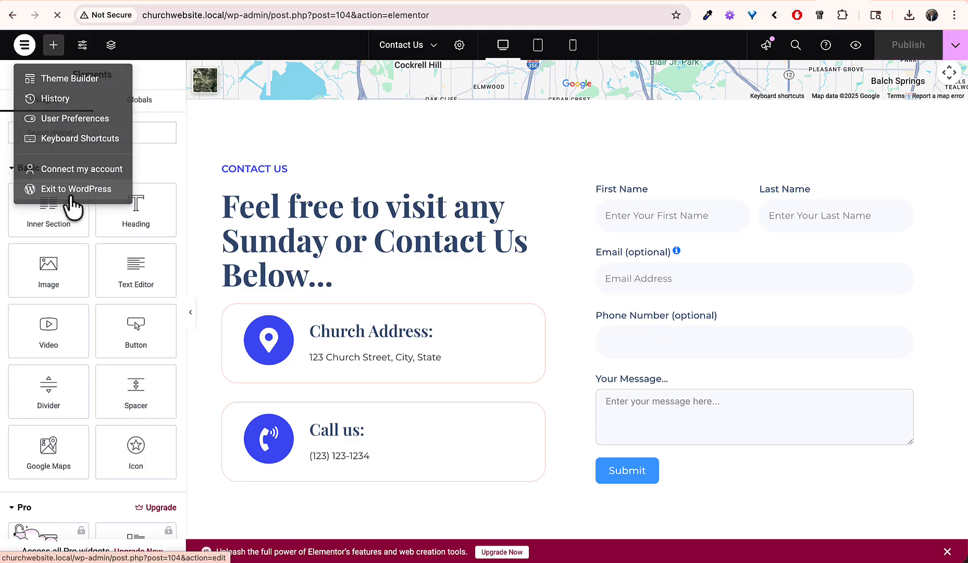
pyautogui.click(71, 193)
# Step: From the front page, open and scroll through the How Can I Be Saved? page
pyautogui.click(47, 39)
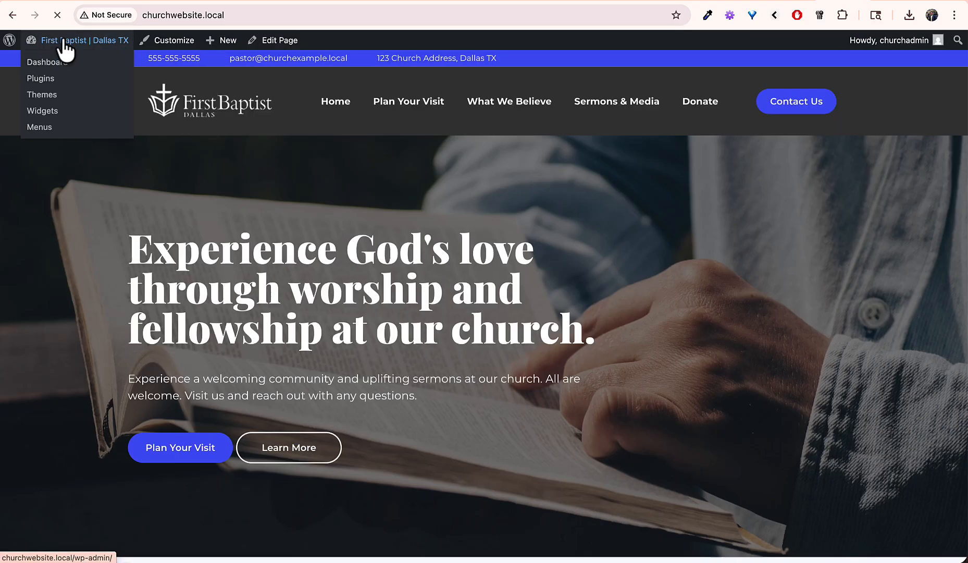
pyautogui.scroll(-10, 309, 330)
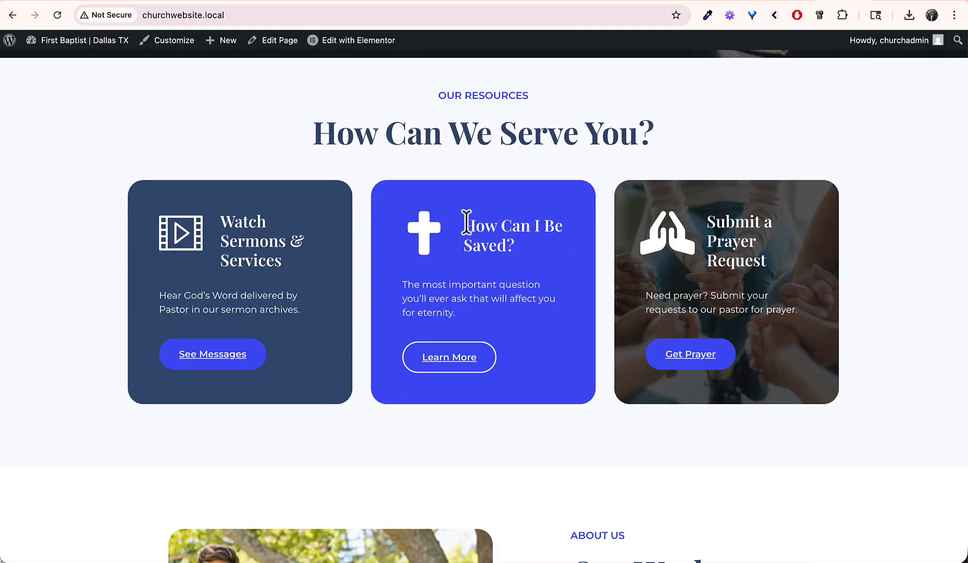
pyautogui.moveTo(467, 224); pyautogui.dragTo(518, 249)
pyautogui.click(519, 249)
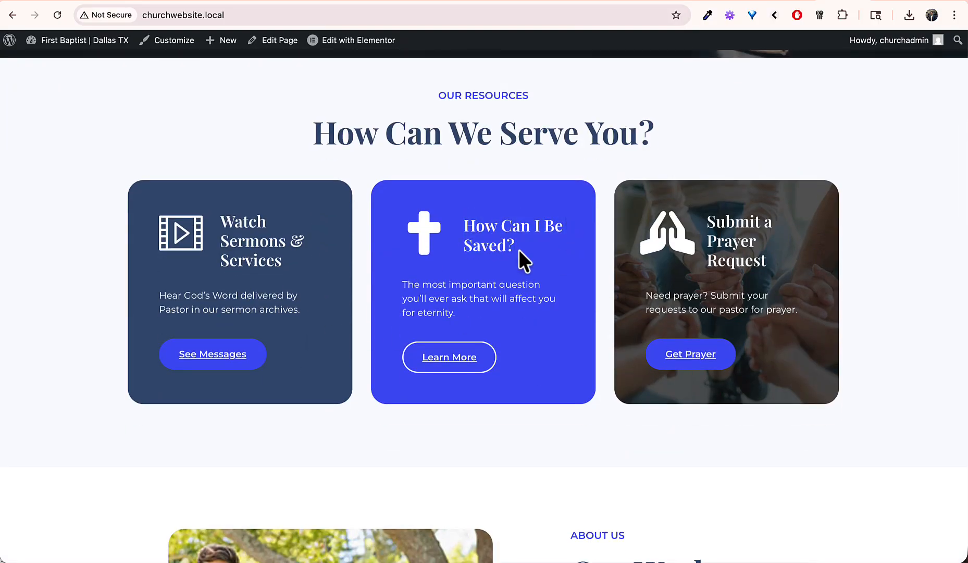
pyautogui.click(447, 356)
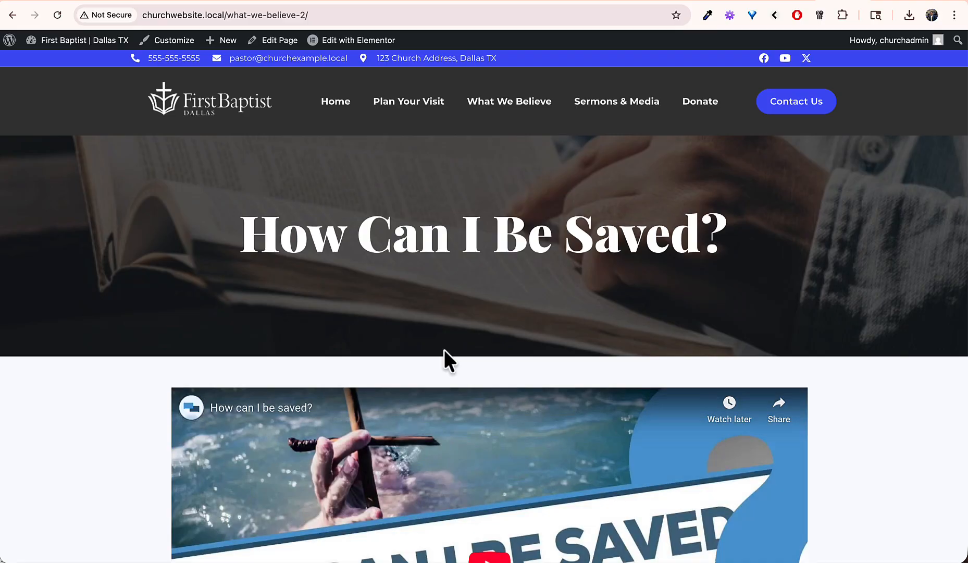
pyautogui.scroll(-10, 444, 350)
pyautogui.scroll(-7, 444, 349)
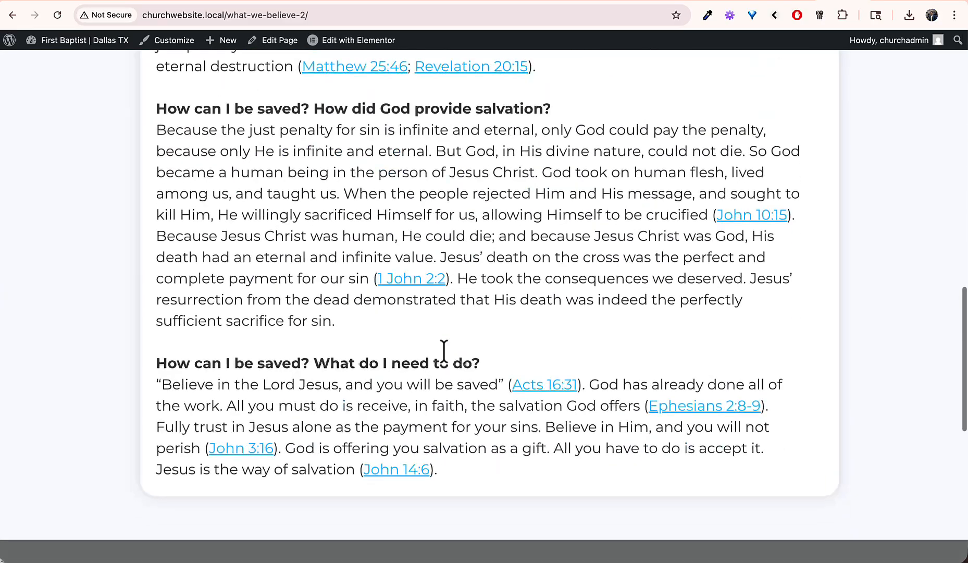
pyautogui.hscroll(-5, 444, 349)
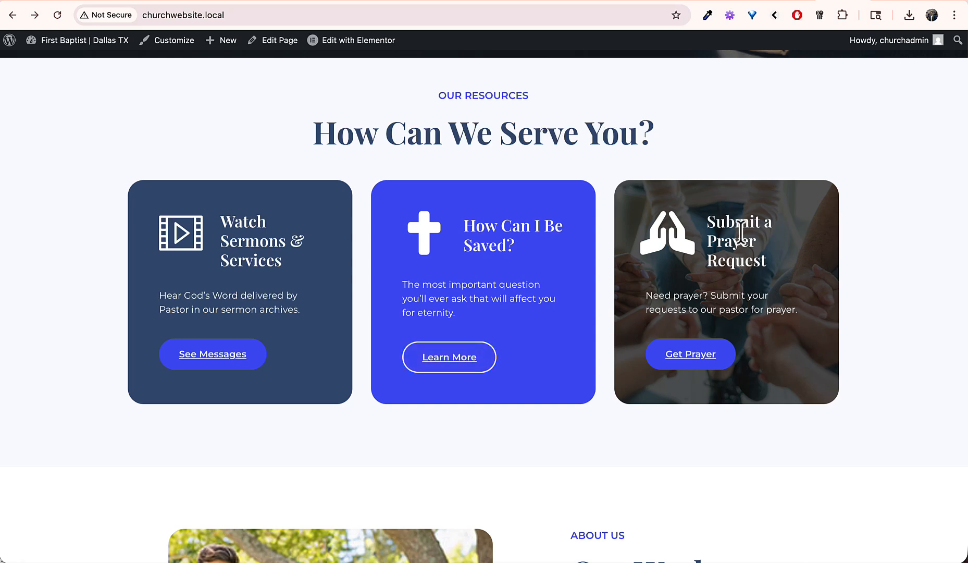
# Step: Test the Prayer Request form, clicking the name field and choosing Yes to be contacted
pyautogui.click(677, 360)
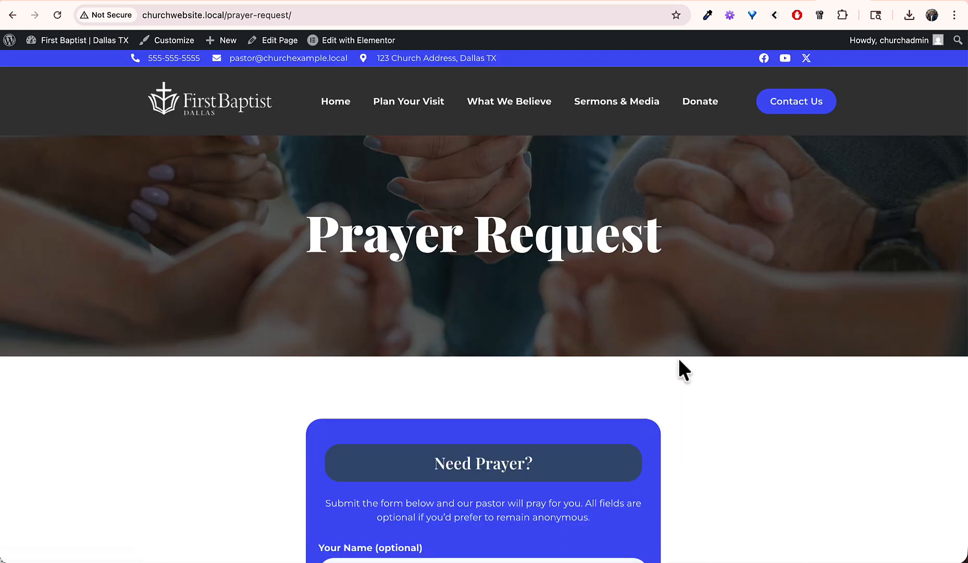
pyautogui.scroll(-5, 679, 359)
pyautogui.scroll(-4, 679, 360)
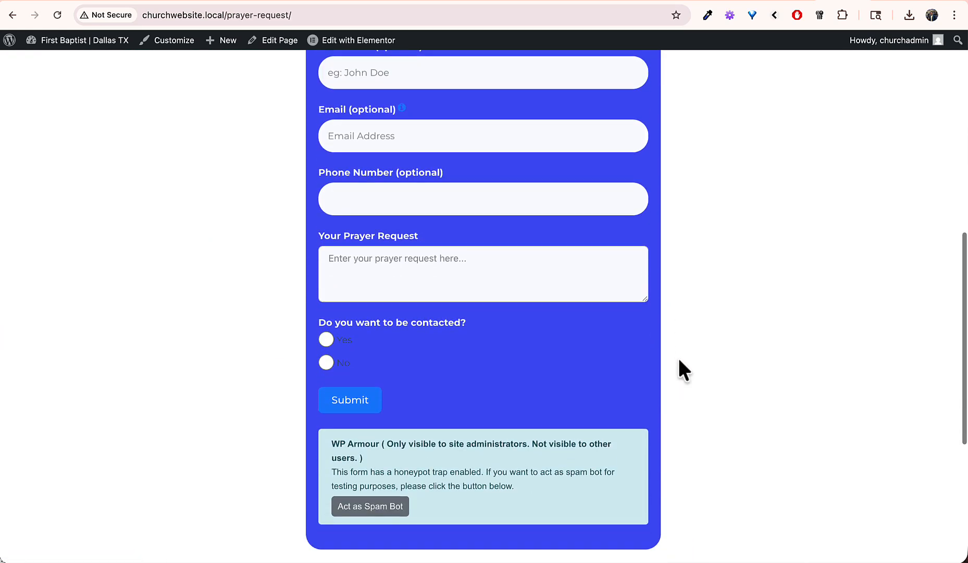
pyautogui.scroll(3, 679, 359)
pyautogui.click(456, 194)
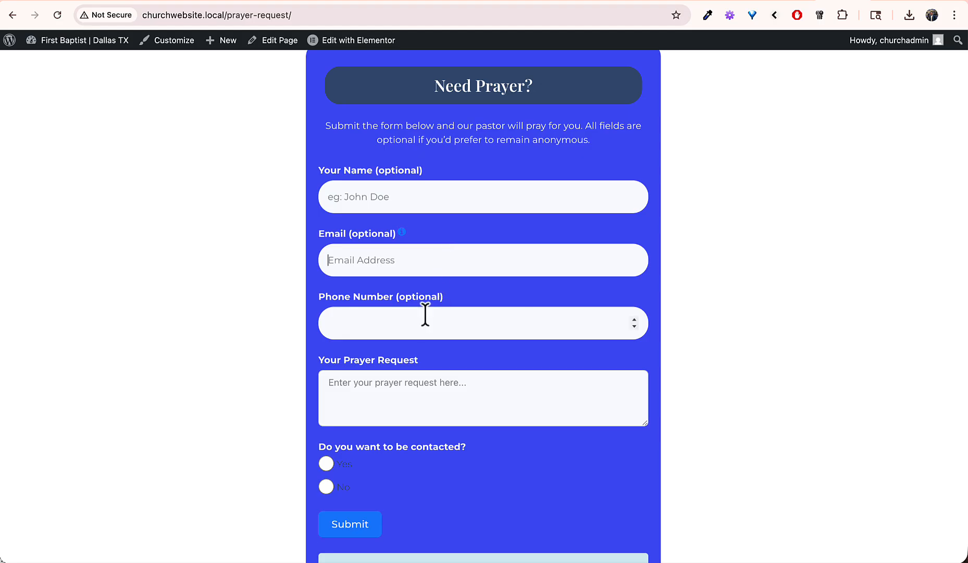
pyautogui.click(325, 462)
pyautogui.scroll(-5, 283, 452)
pyautogui.scroll(12, 283, 452)
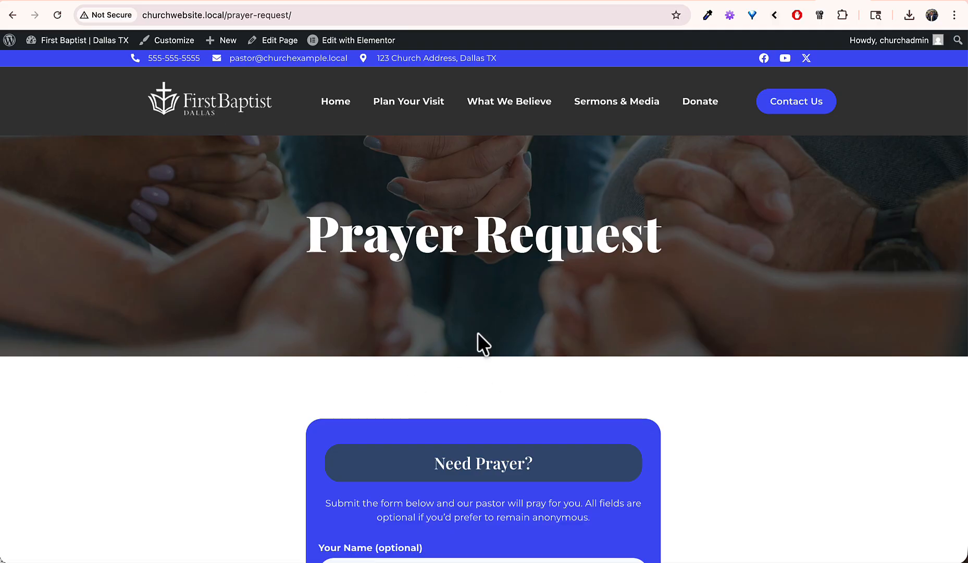
# Step: Go Home, check the Watch Sermons & Services section, and open the empty Sermons & Media page
pyautogui.click(334, 103)
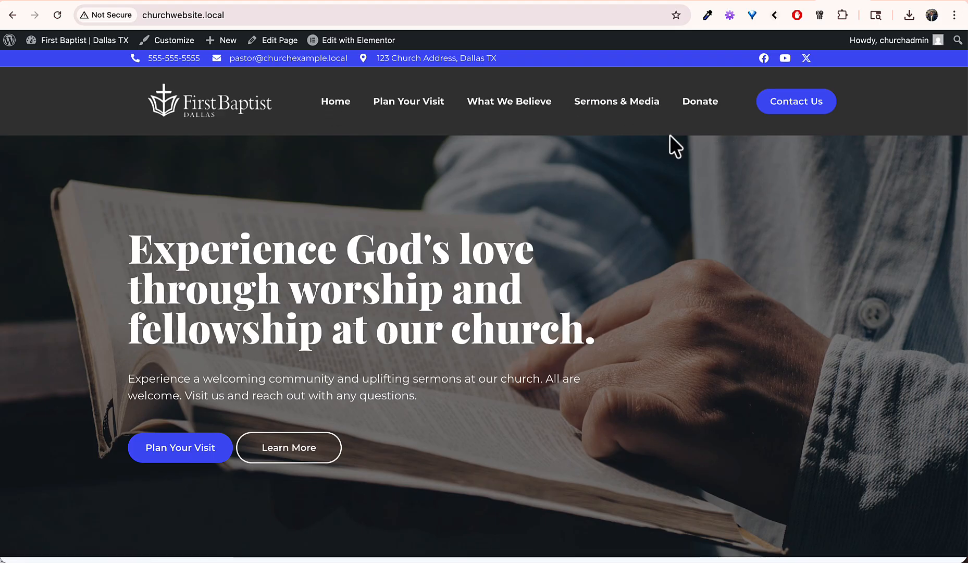
pyautogui.click(625, 100)
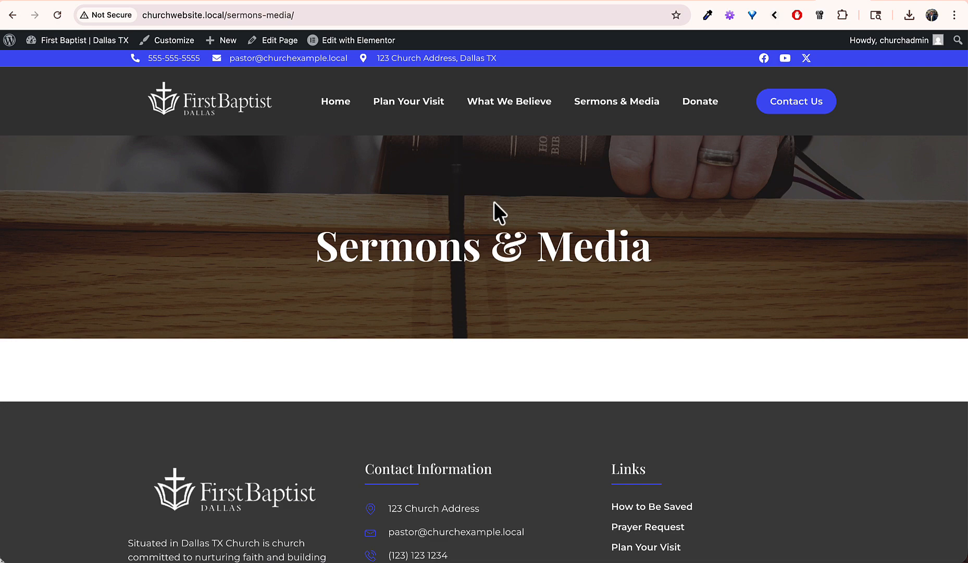
pyautogui.click(333, 103)
pyautogui.scroll(-5, 330, 373)
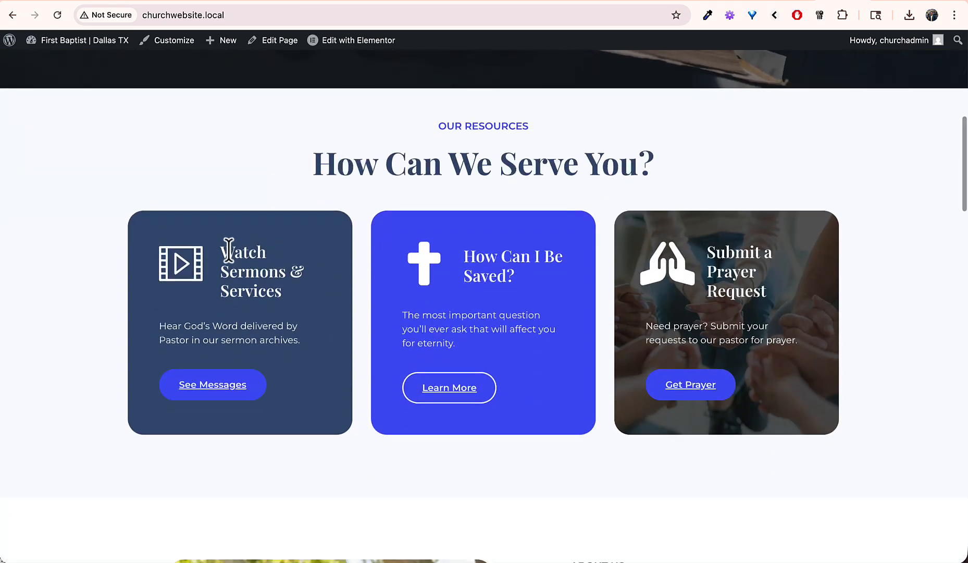
pyautogui.moveTo(229, 251); pyautogui.dragTo(302, 362)
pyautogui.click(302, 362)
pyautogui.scroll(5, 301, 255)
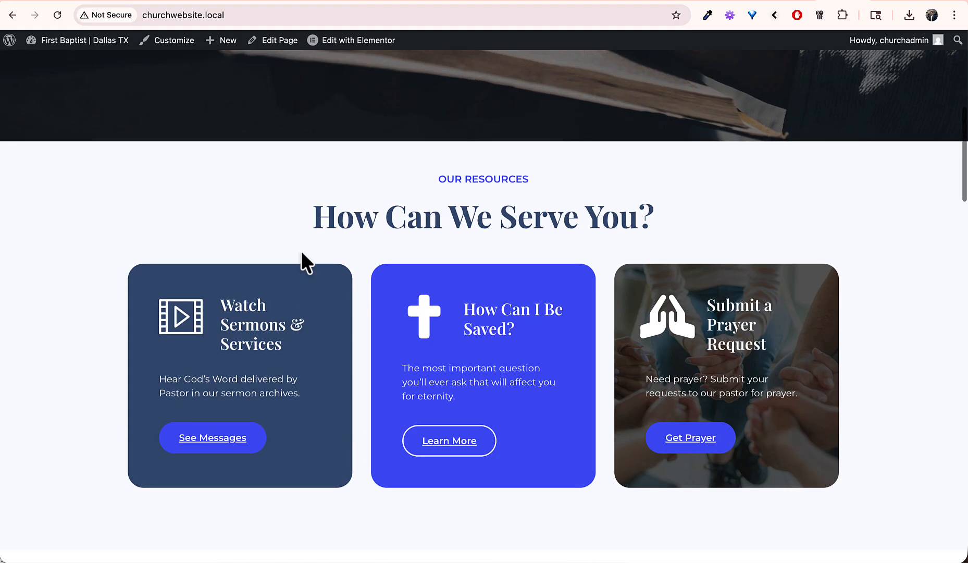
pyautogui.click(618, 107)
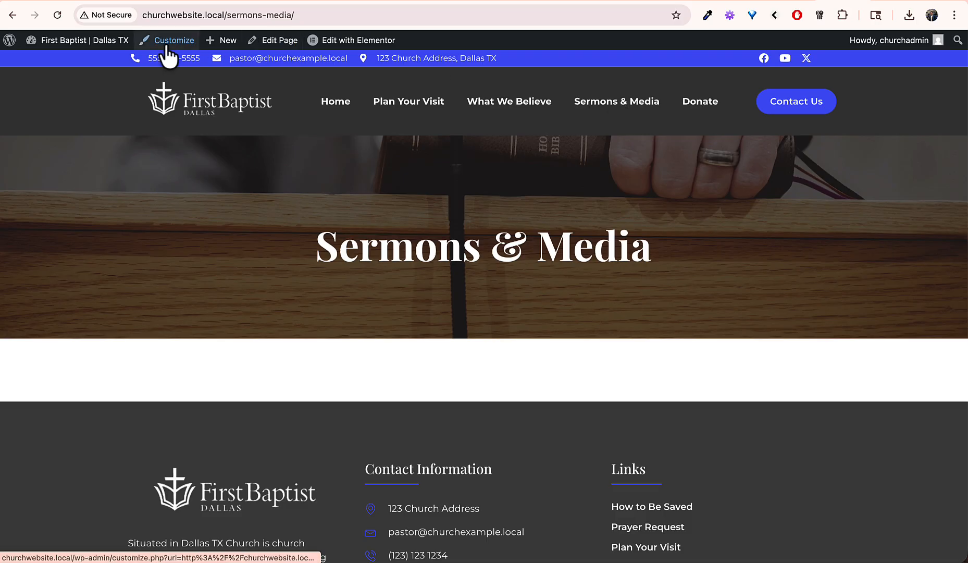
# Step: Start a new YouTube feed from the dashboard's YouTube Feed plugin with the Channel type
pyautogui.click(69, 42)
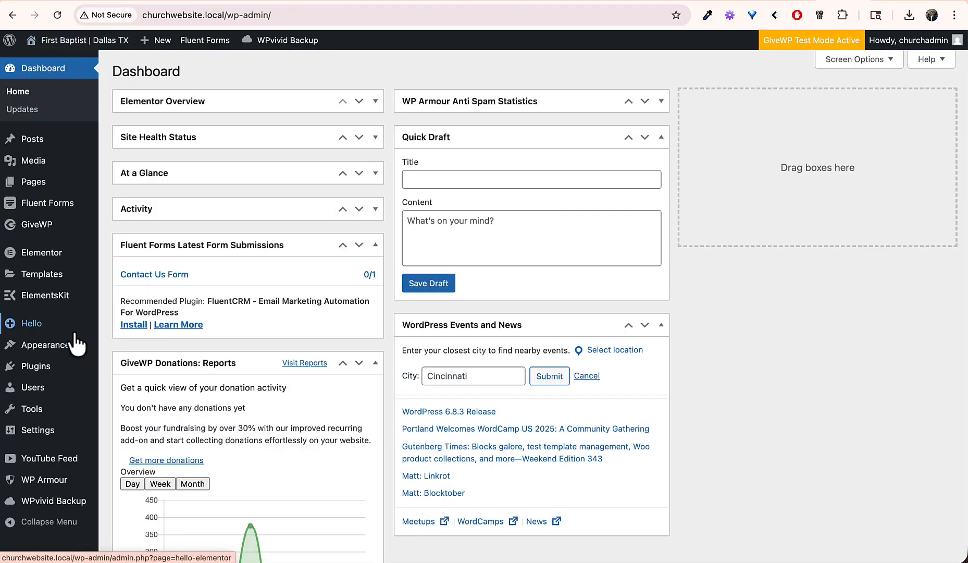
pyautogui.moveTo(60, 467)
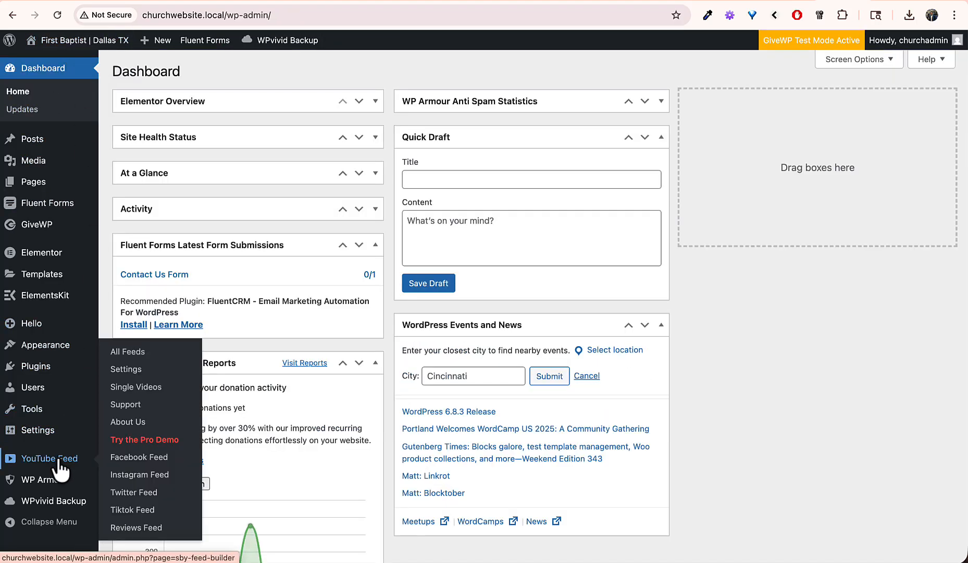
pyautogui.click(29, 466)
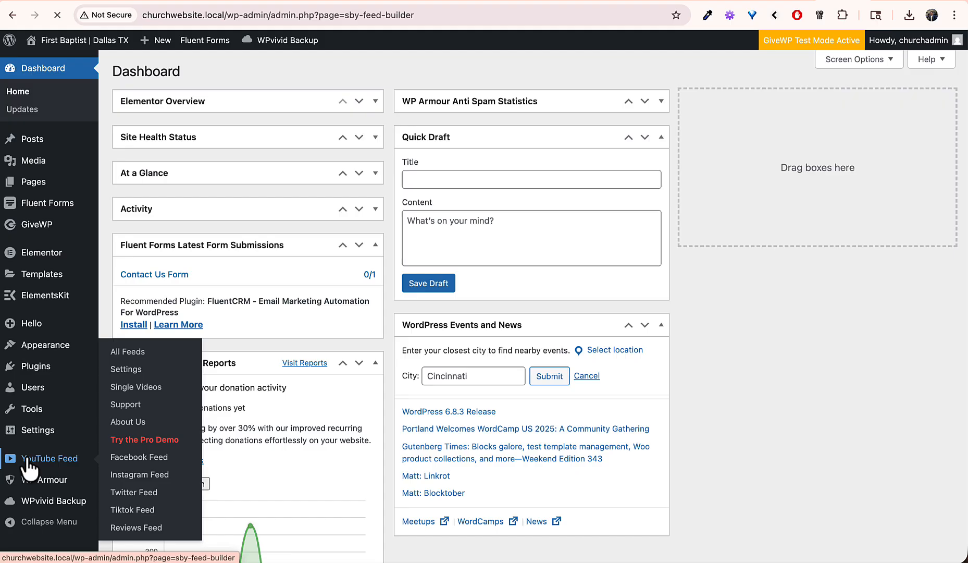
pyautogui.click(261, 151)
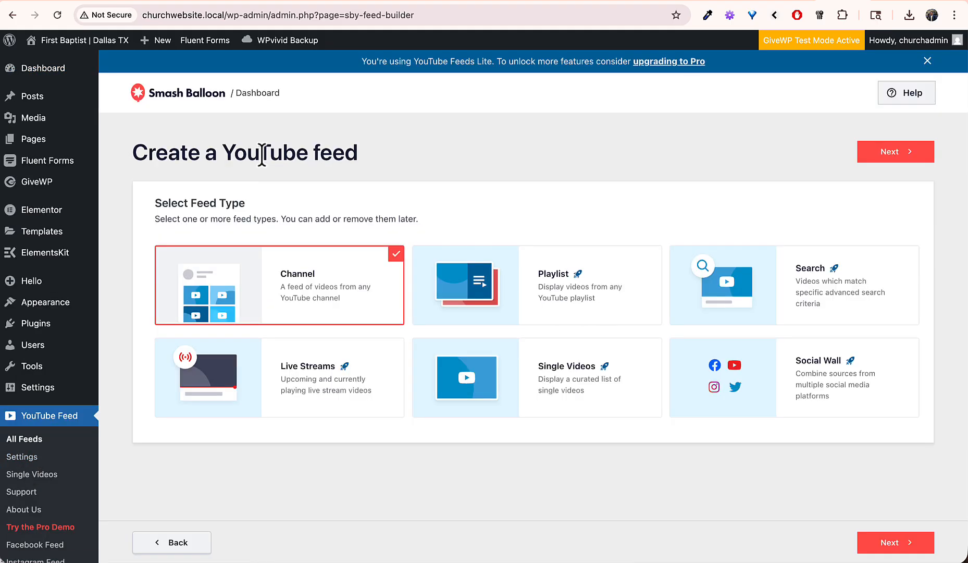
pyautogui.click(869, 542)
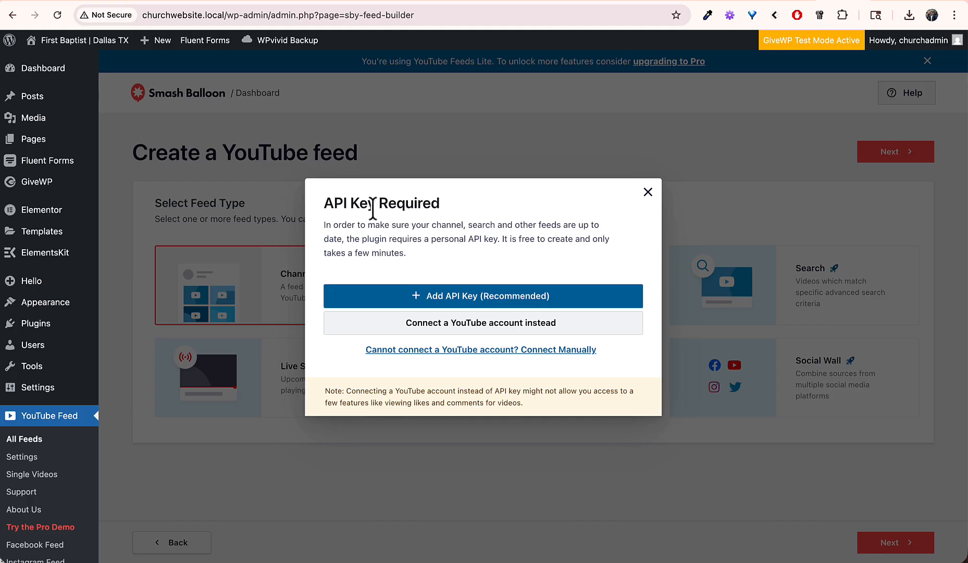
# Step: Sign in with the Google and brand account, grant access, and connect using the pasted token
pyautogui.click(496, 325)
pyautogui.click(516, 353)
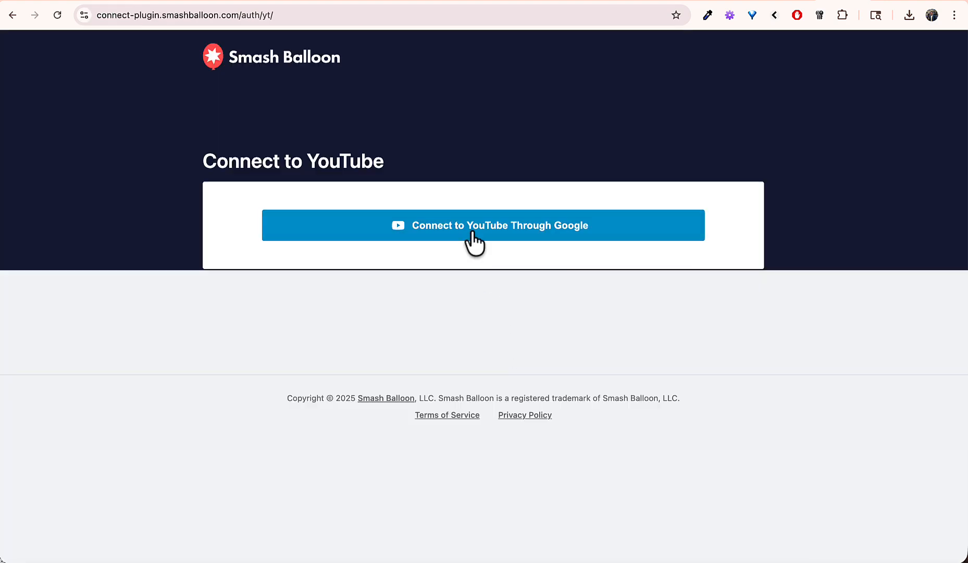
pyautogui.click(472, 231)
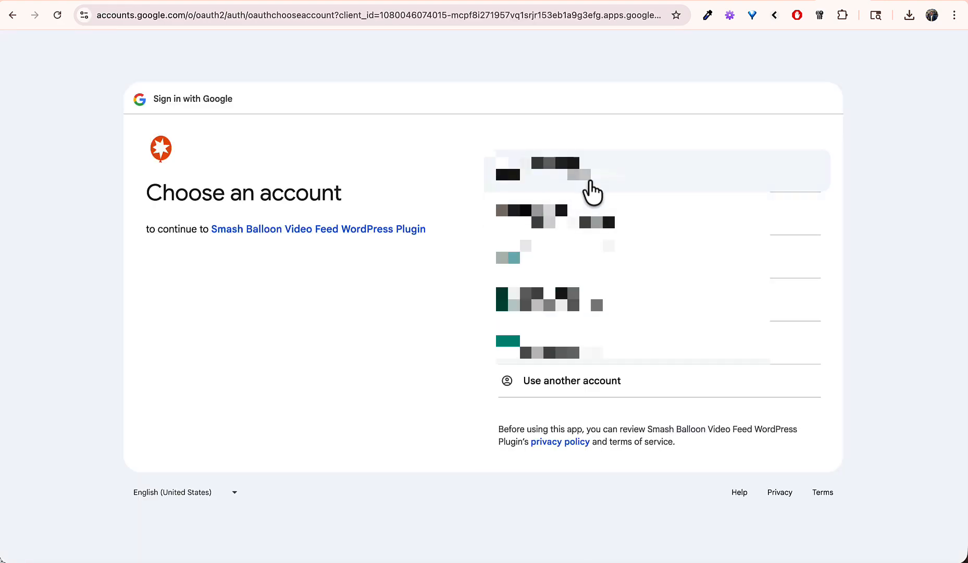
pyautogui.click(588, 178)
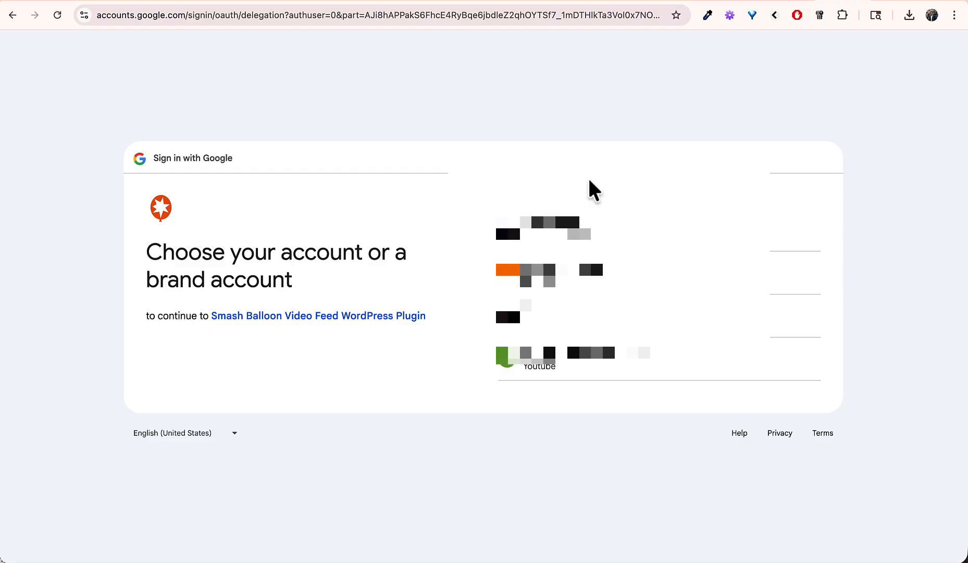
pyautogui.click(585, 228)
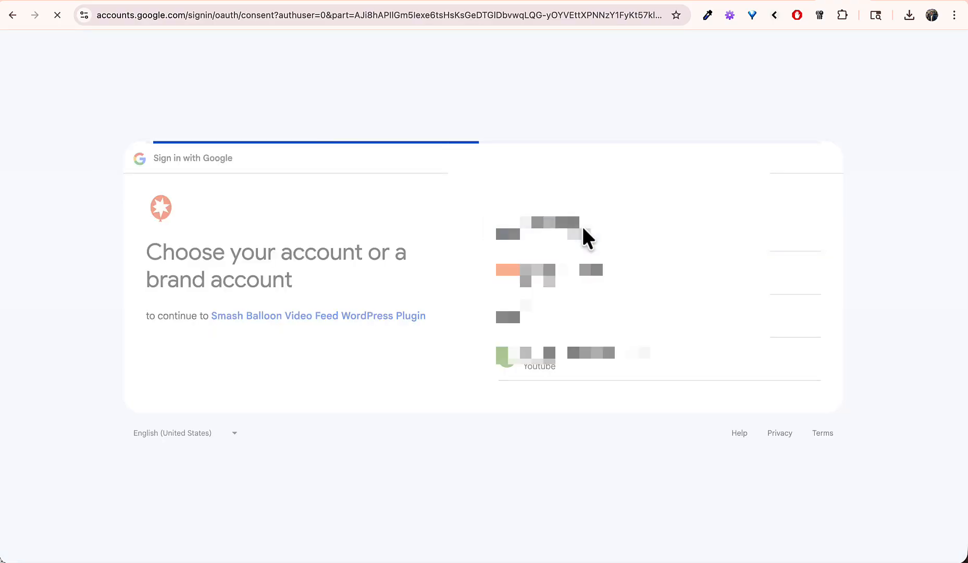
pyautogui.click(737, 464)
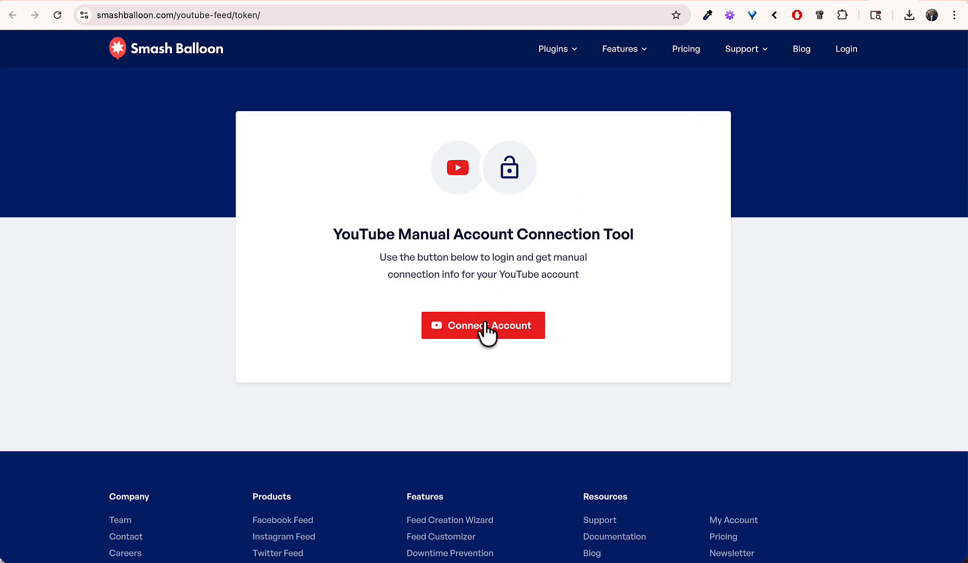
pyautogui.click(485, 324)
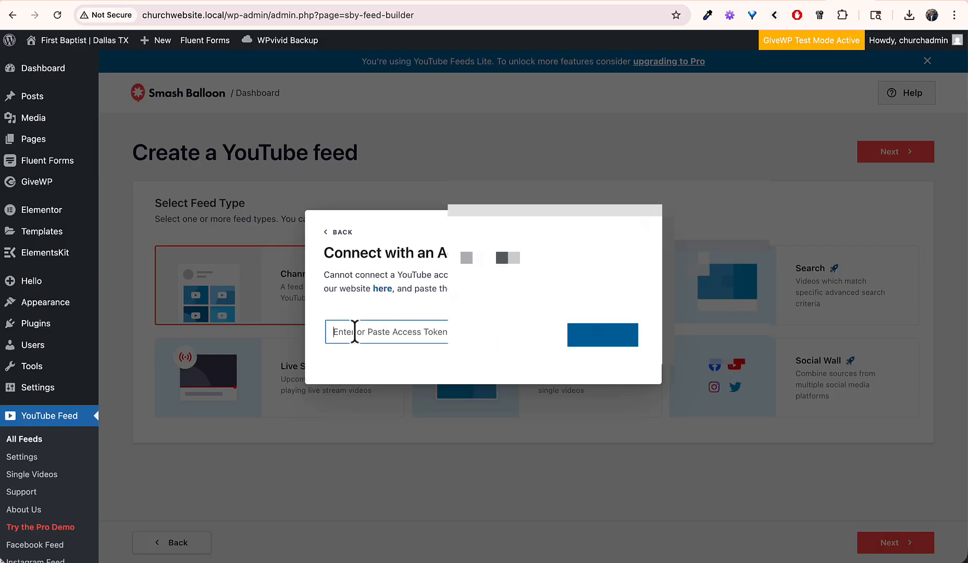
pyautogui.press('super+v')
pyautogui.click(606, 339)
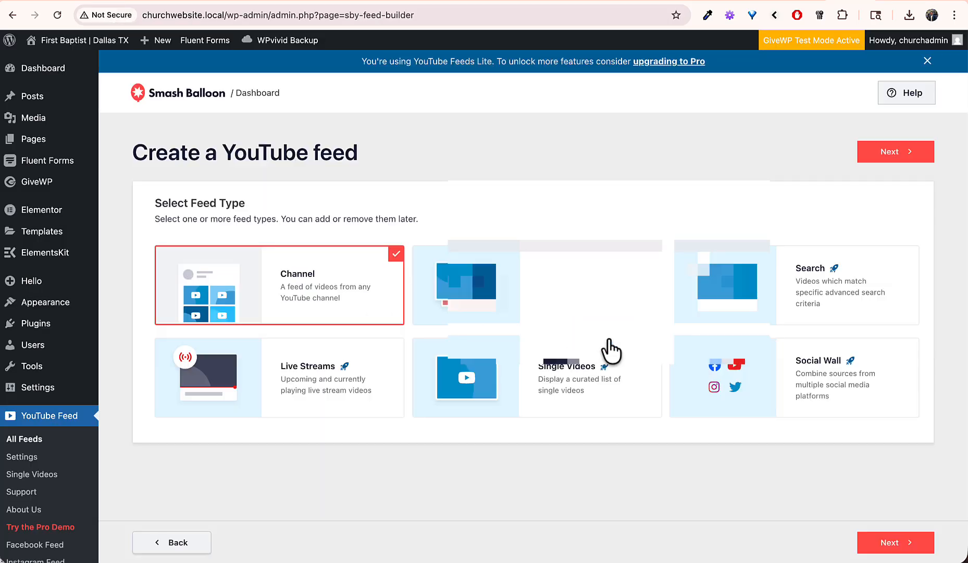
pyautogui.click(888, 155)
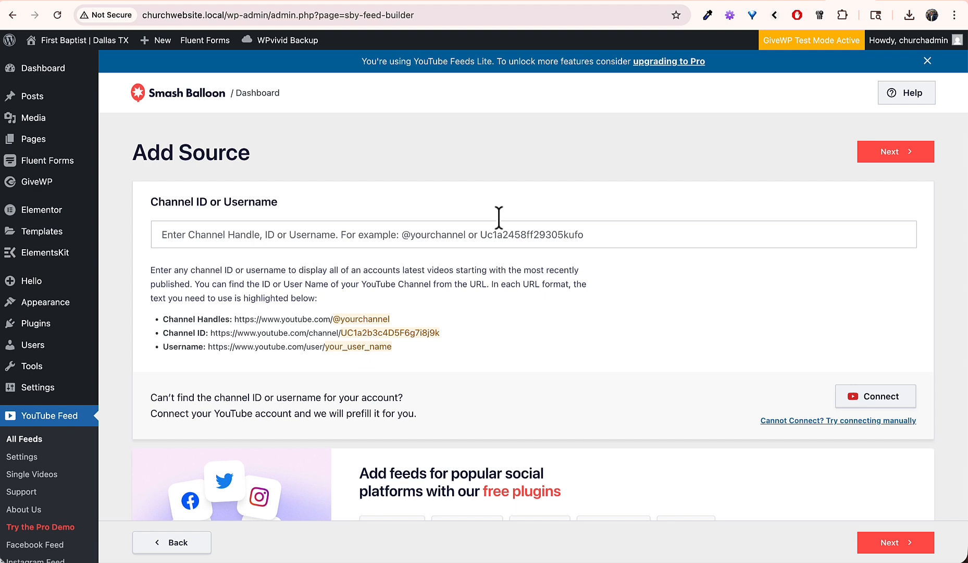
pyautogui.click(893, 1)
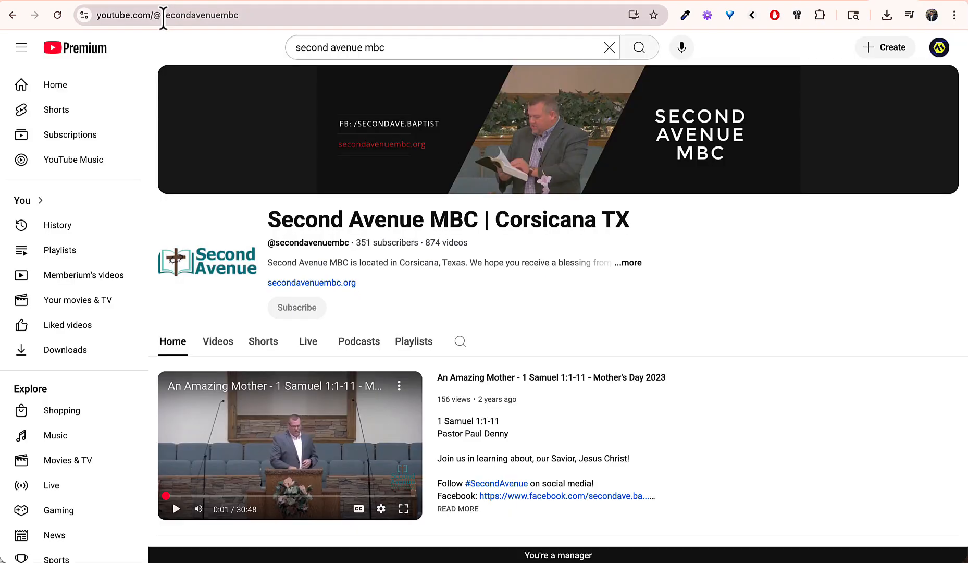
pyautogui.moveTo(156, 17); pyautogui.dragTo(283, 31)
pyautogui.hotkey('ctrl', 'c')
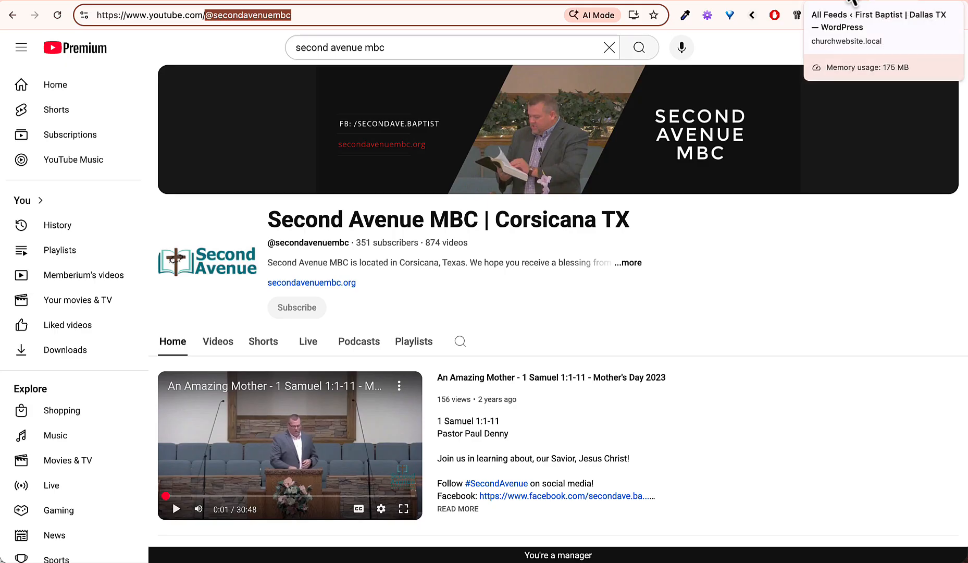
pyautogui.click(834, 1)
pyautogui.click(324, 230)
pyautogui.hotkey('ctrl', 'v')
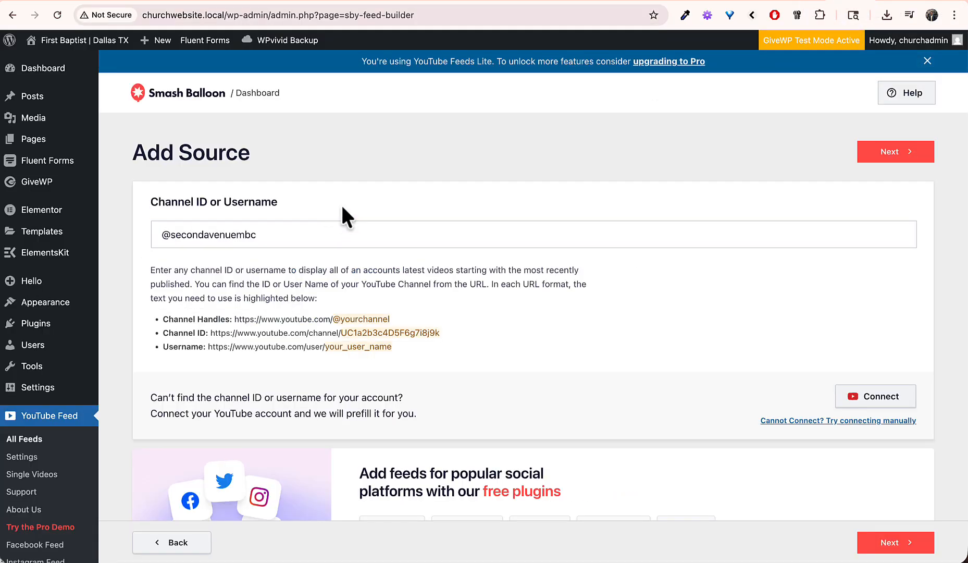
pyautogui.click(884, 157)
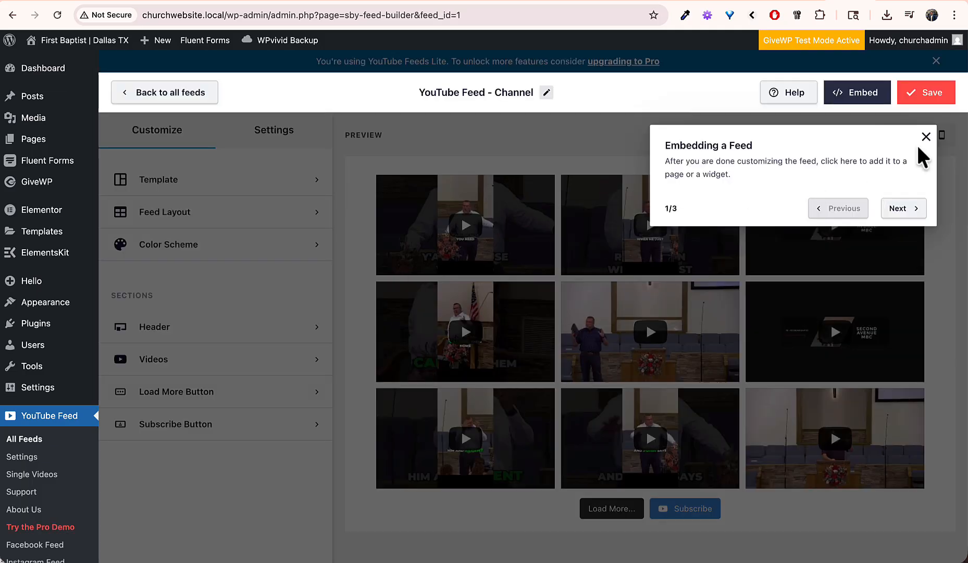
# Step: Dismiss the builder tour, look through feed settings, and try the Cards template before declining the upgrade
pyautogui.click(902, 208)
pyautogui.click(372, 176)
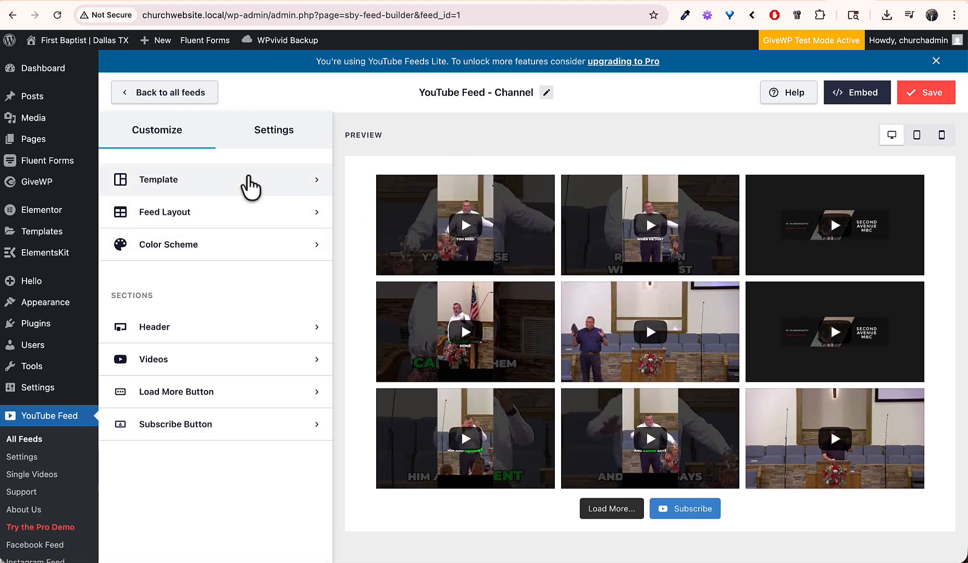
pyautogui.click(287, 134)
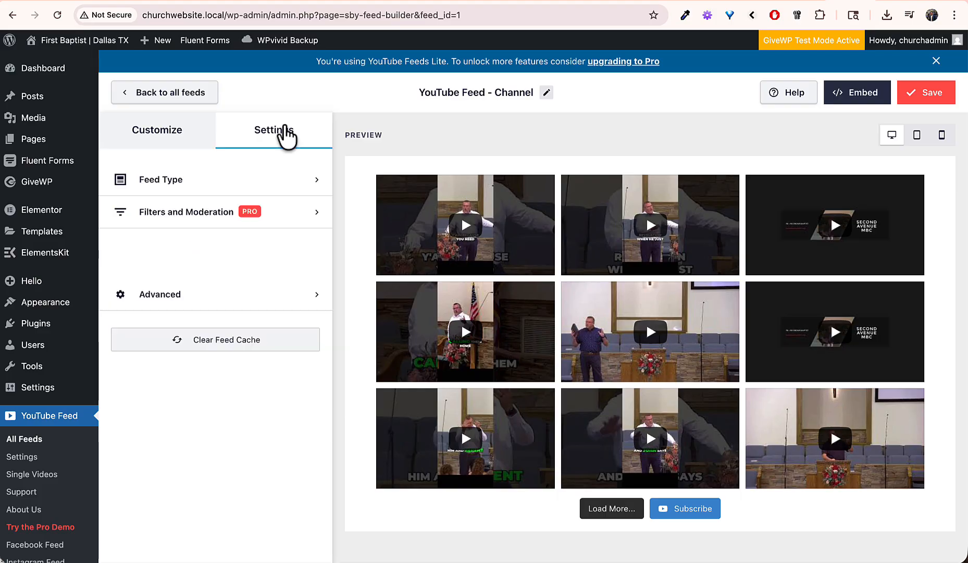
pyautogui.click(159, 133)
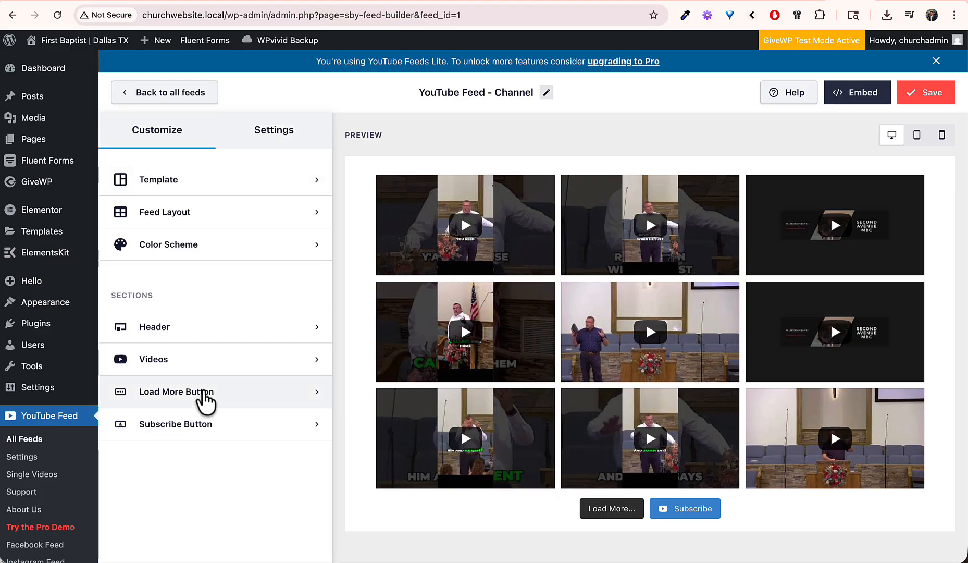
pyautogui.click(204, 399)
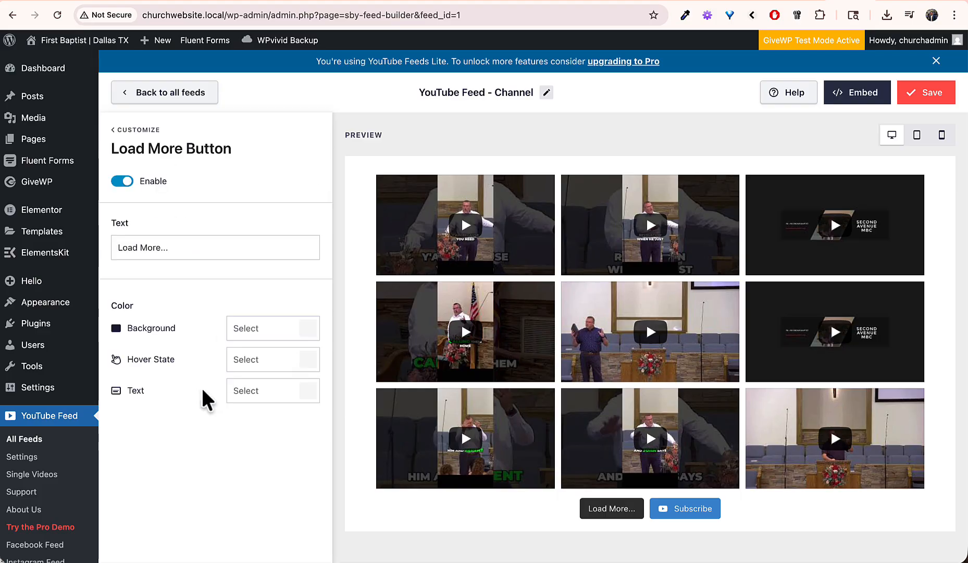
pyautogui.click(131, 133)
pyautogui.click(287, 139)
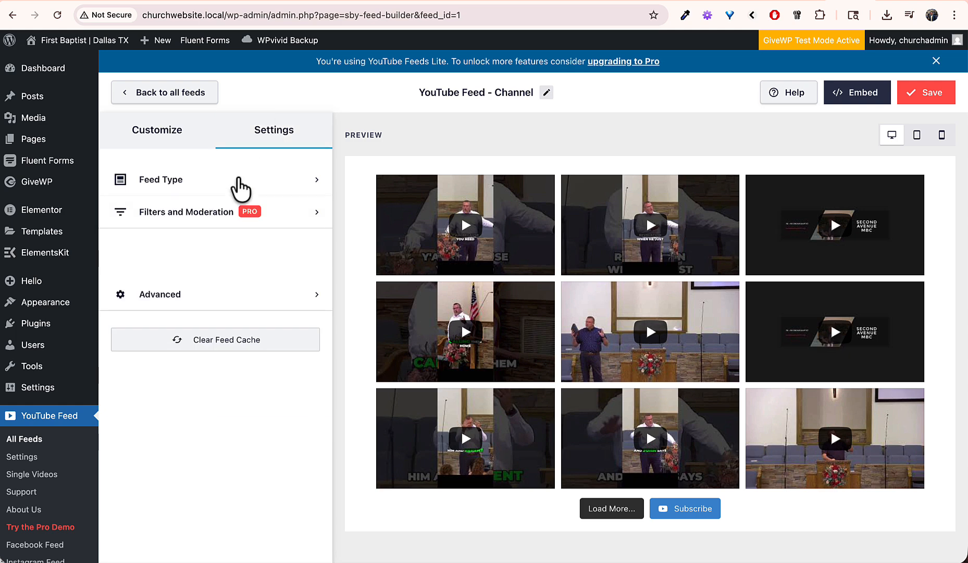
pyautogui.click(157, 133)
pyautogui.click(292, 184)
pyautogui.click(210, 269)
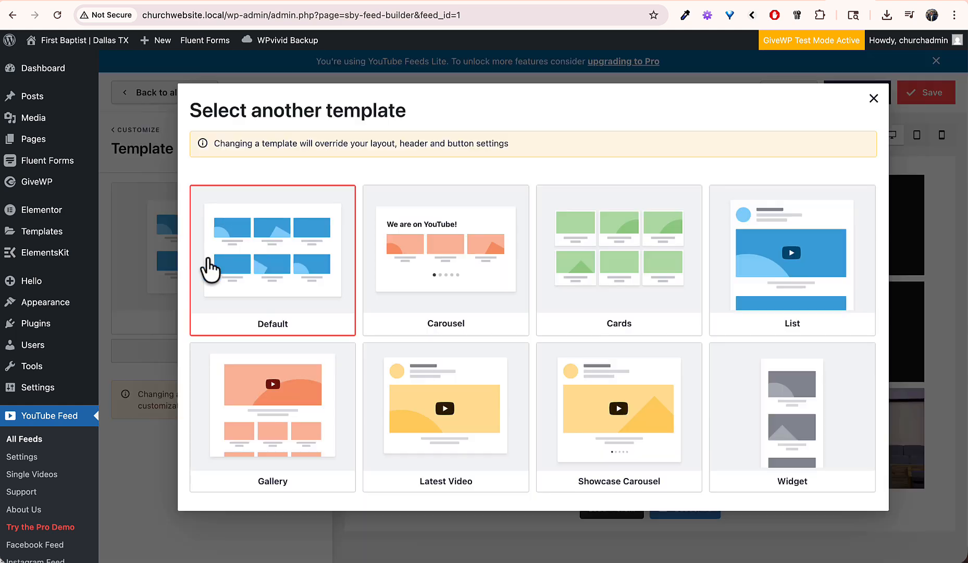
pyautogui.click(560, 256)
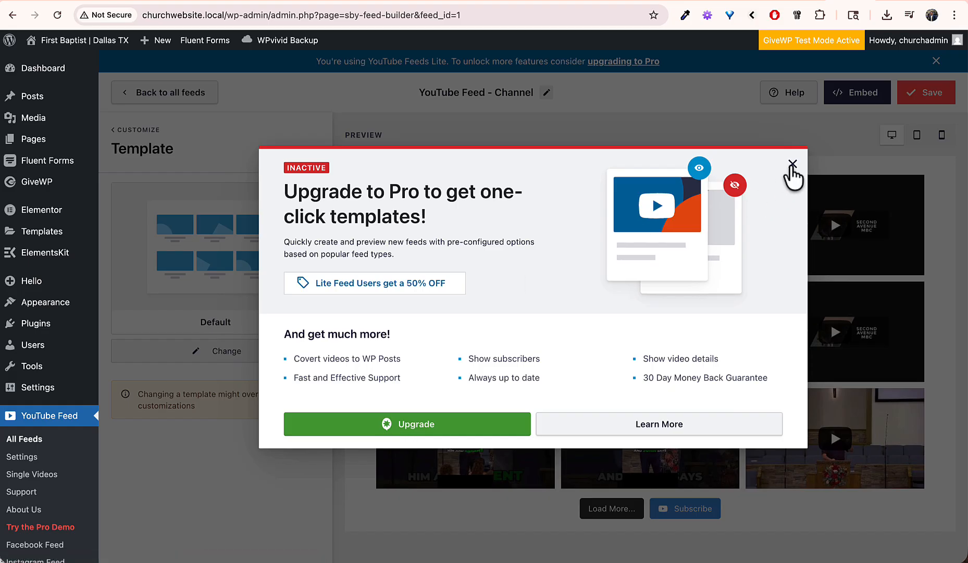
pyautogui.click(792, 165)
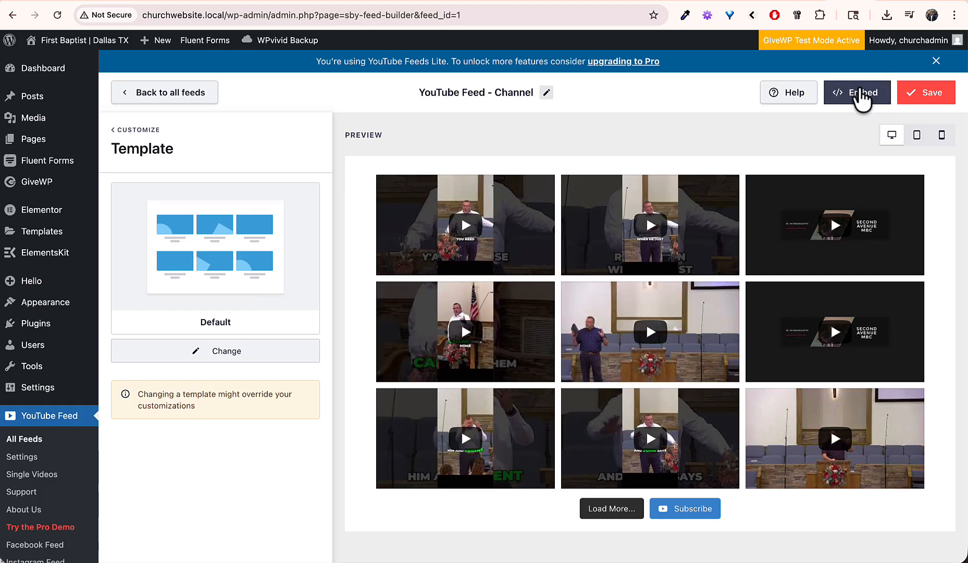
# Step: Copy the feed shortcode [youtube-feed feed=1] and go to the church homepage
pyautogui.click(860, 92)
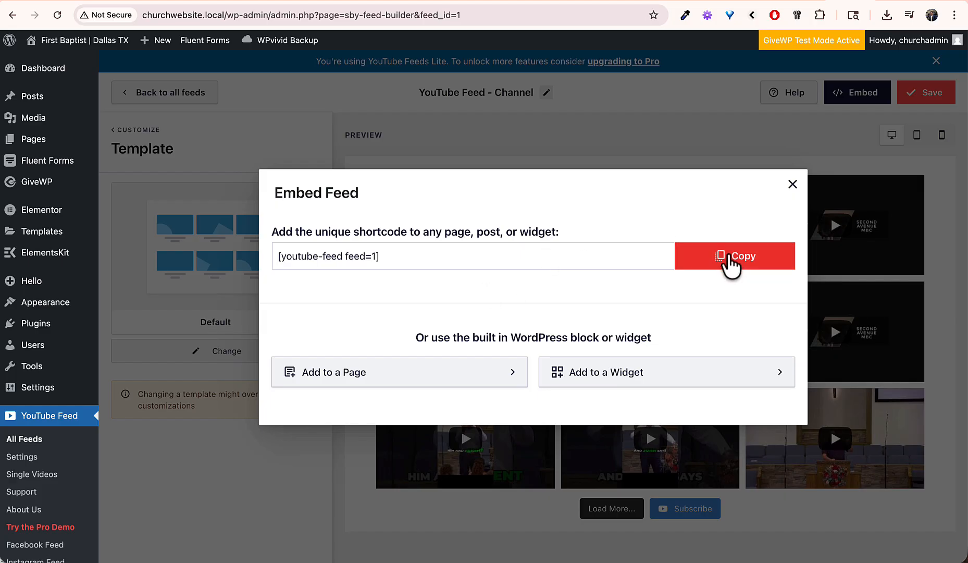
pyautogui.click(728, 256)
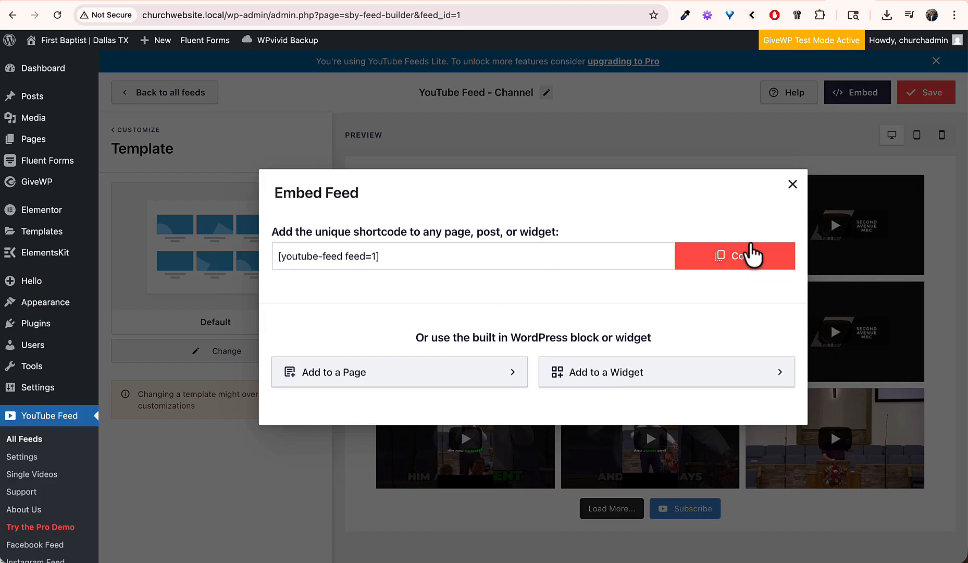
pyautogui.click(793, 184)
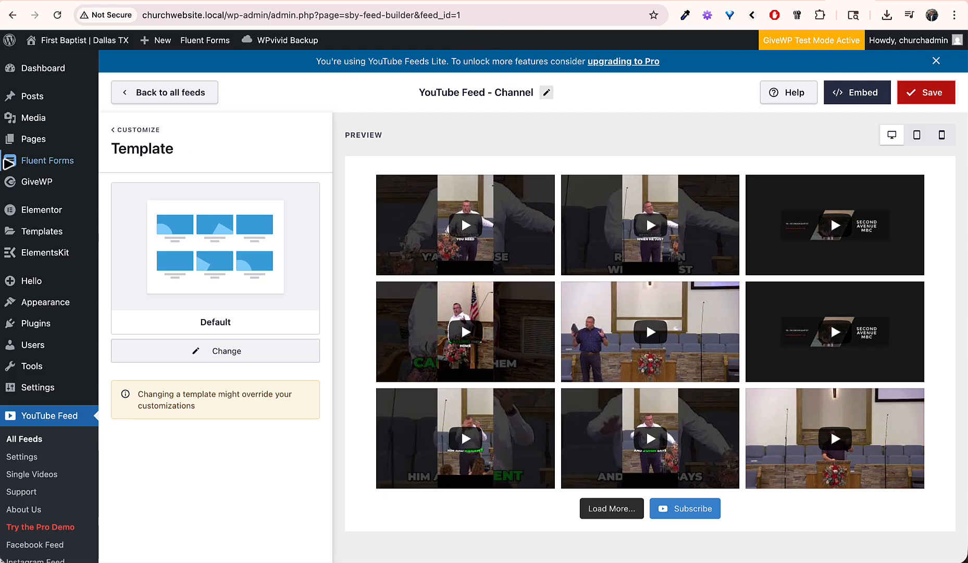
pyautogui.click(76, 47)
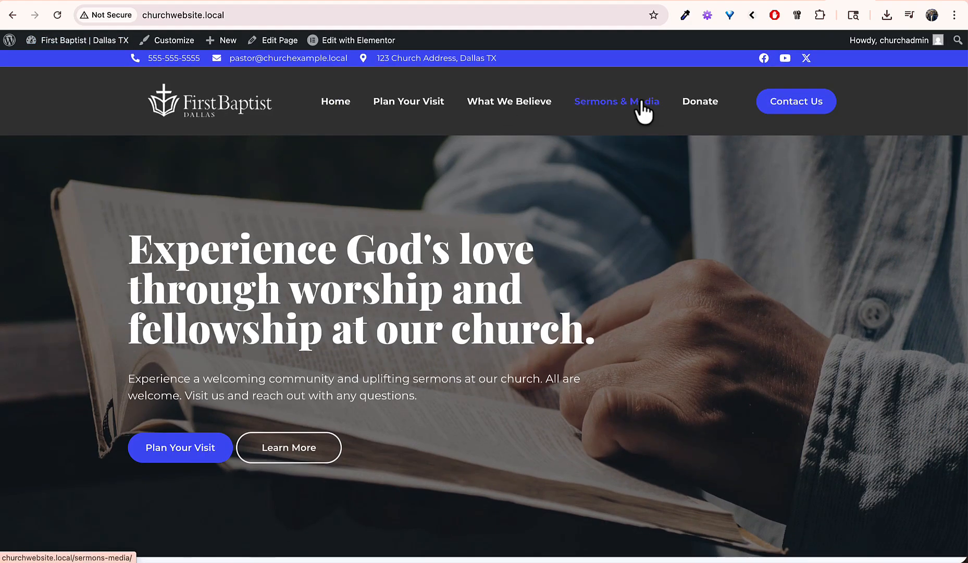
# Step: Add a Shortcode widget with [youtube-feed feed=1] below the Sermons & Media banner and publish the page
pyautogui.click(645, 107)
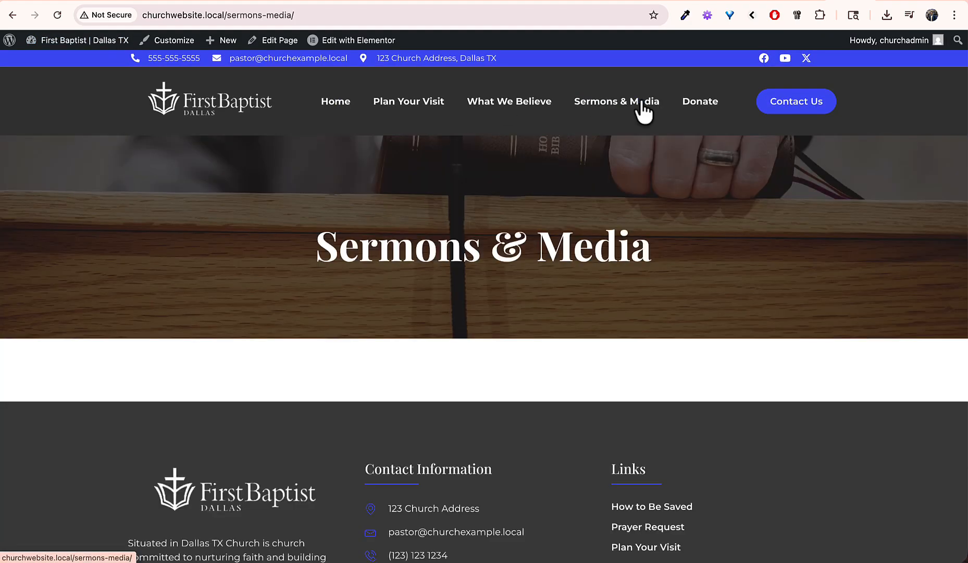
pyautogui.click(366, 40)
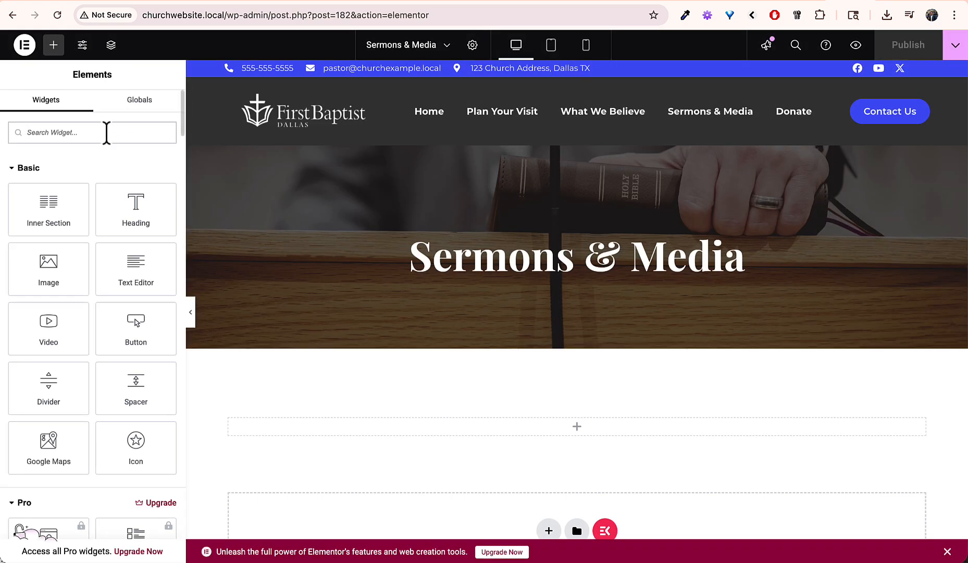
pyautogui.write('short')
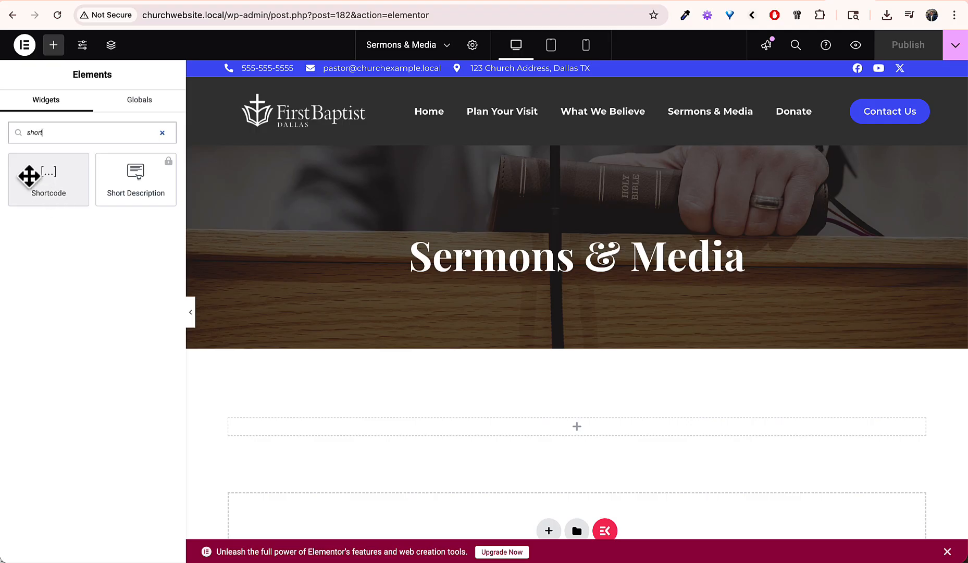
pyautogui.moveTo(28, 173); pyautogui.dragTo(576, 424)
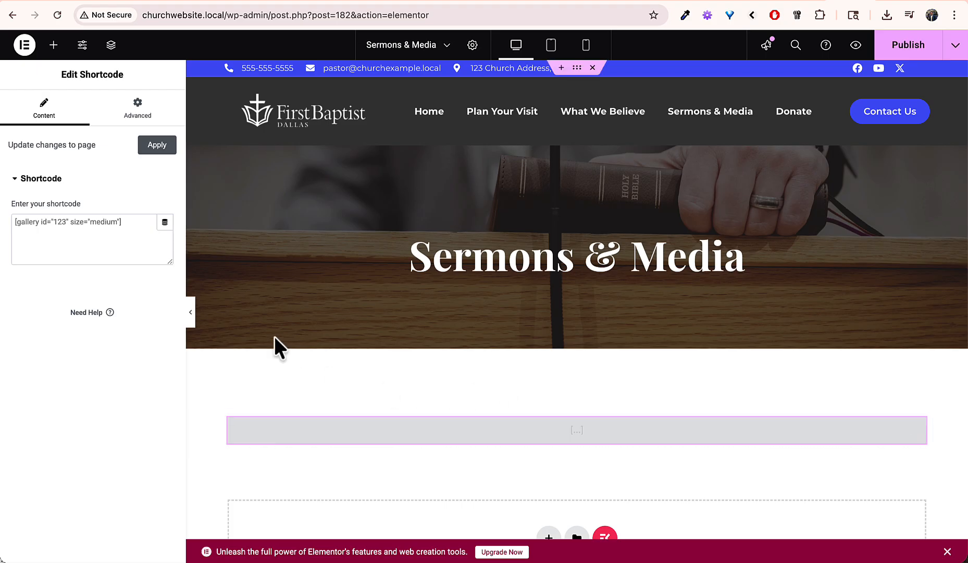
pyautogui.click(100, 232)
pyautogui.press('super+v')
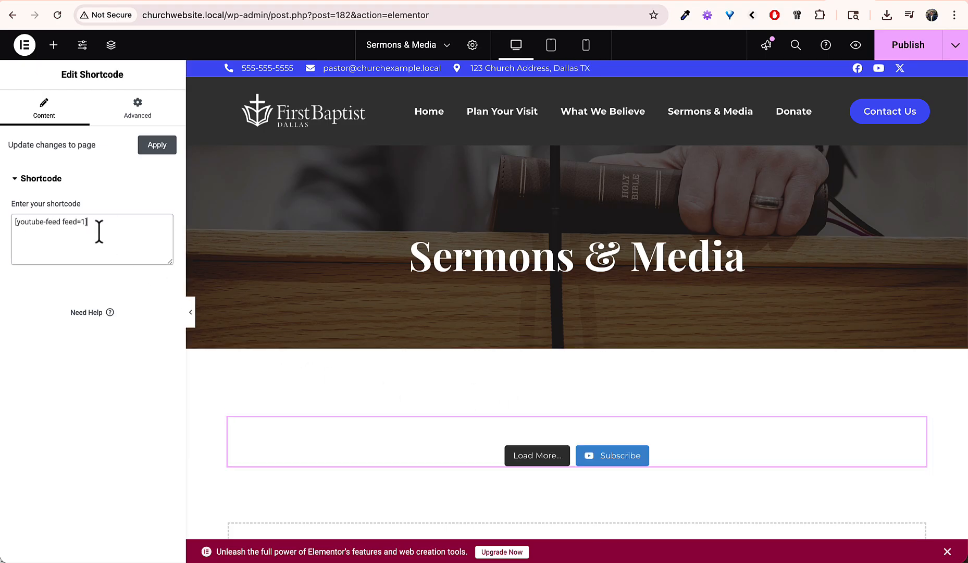
pyautogui.click(907, 54)
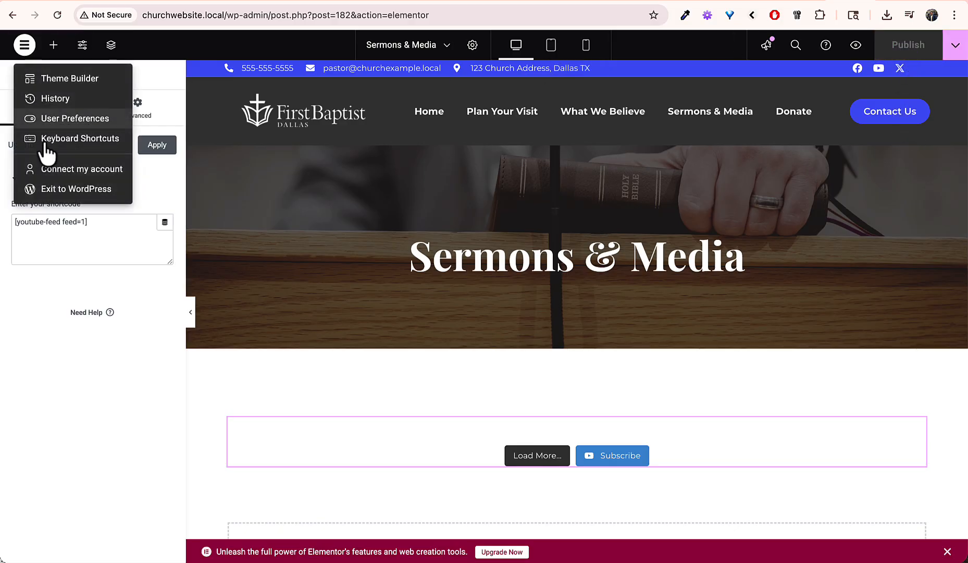
pyautogui.click(42, 188)
# Step: Open the live Sermons & Media page and scroll down to the sermon video grid
pyautogui.click(83, 60)
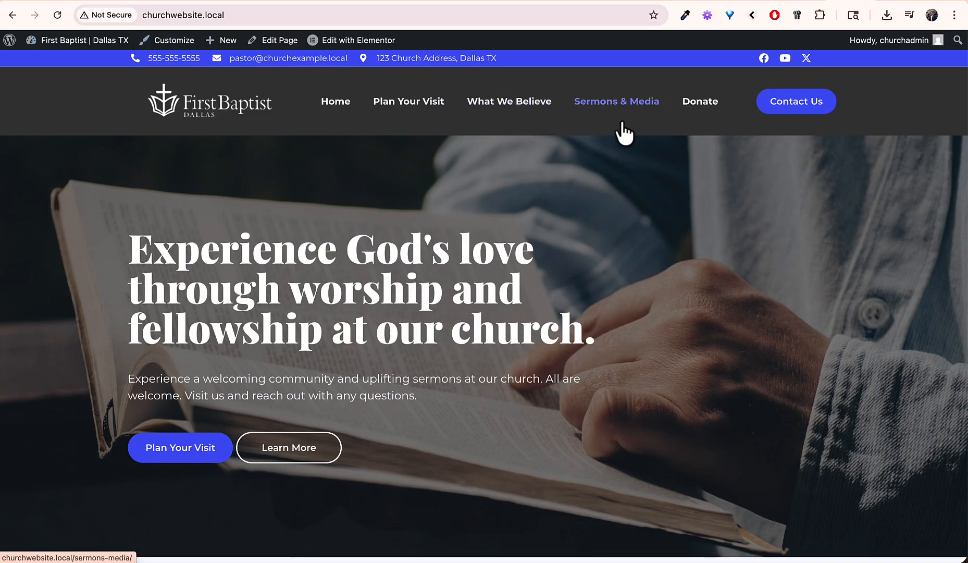
pyautogui.click(618, 104)
pyautogui.scroll(-1, 596, 365)
pyautogui.scroll(-4, 594, 372)
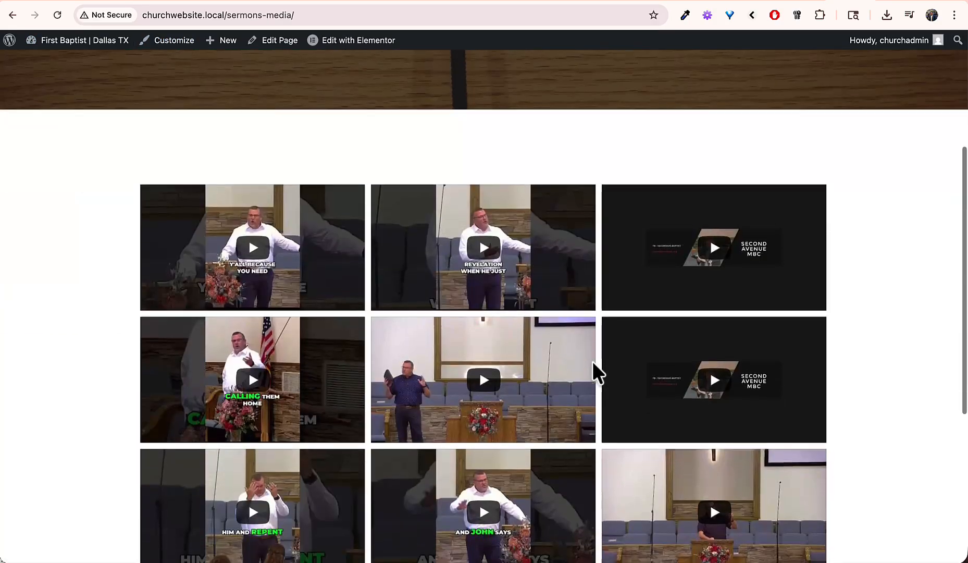
pyautogui.scroll(-5, 772, 424)
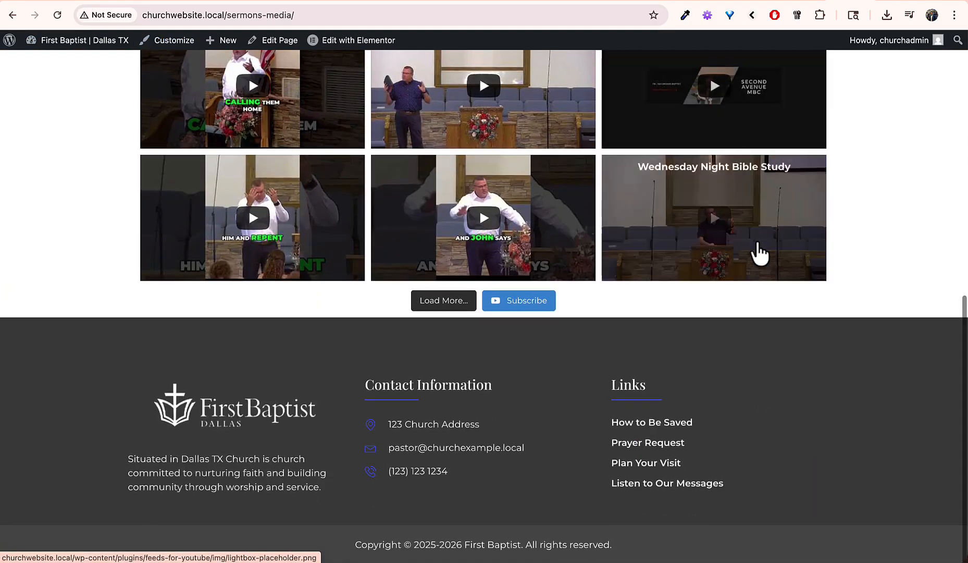
# Step: Play the Wednesday Night Bible Study video, skip to 11:32 and 24:22, then close it
pyautogui.click(787, 228)
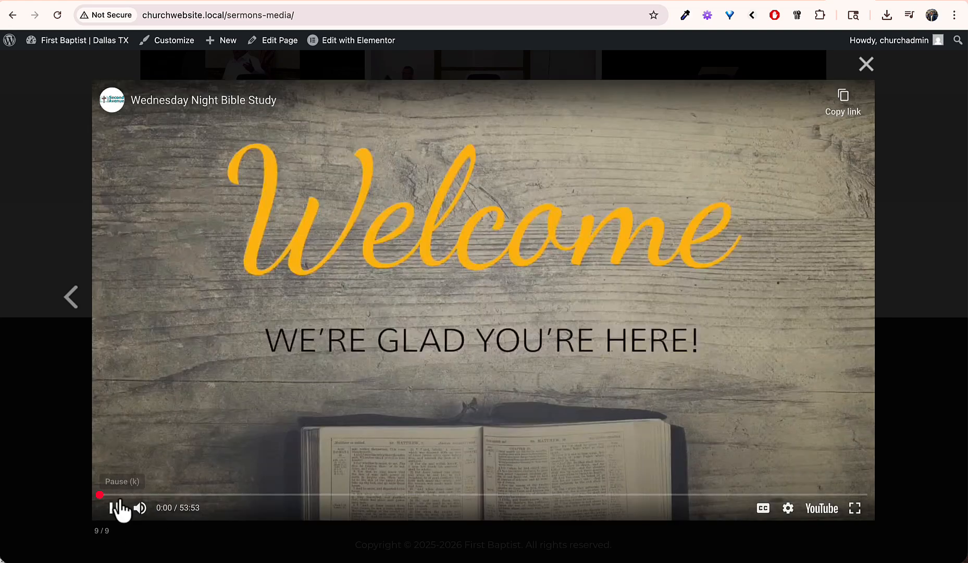
pyautogui.click(112, 506)
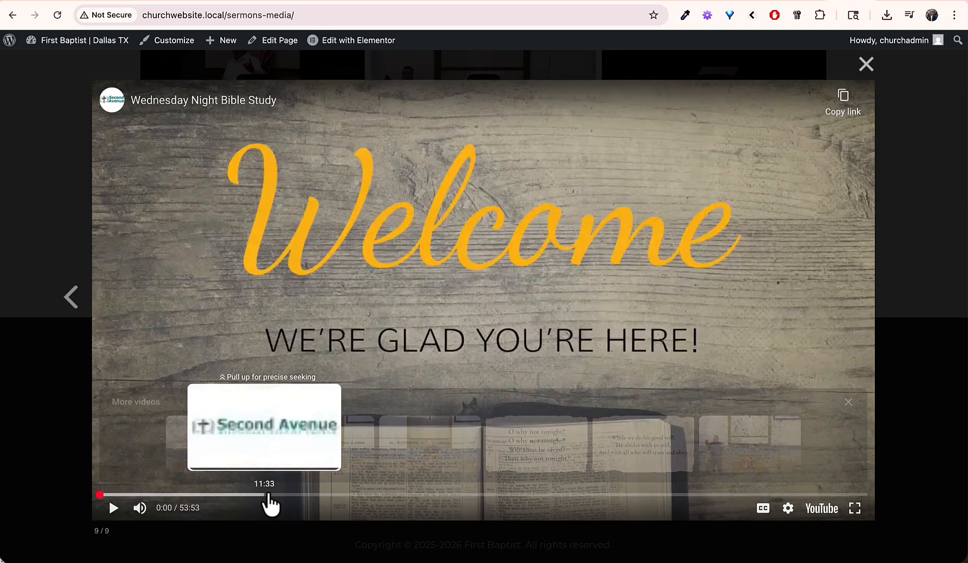
pyautogui.click(268, 494)
pyautogui.click(446, 494)
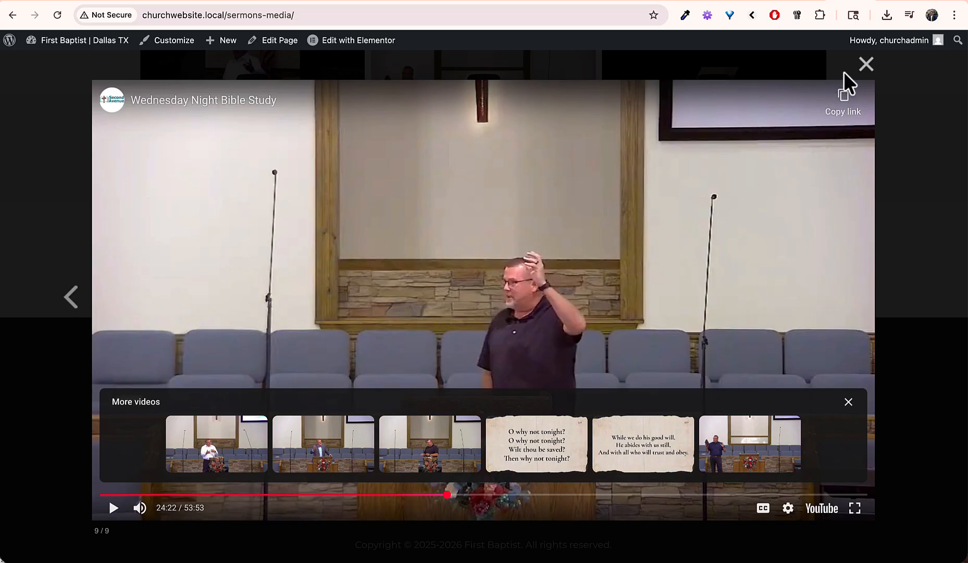
pyautogui.click(865, 65)
pyautogui.scroll(5, 668, 255)
pyautogui.scroll(3, 669, 257)
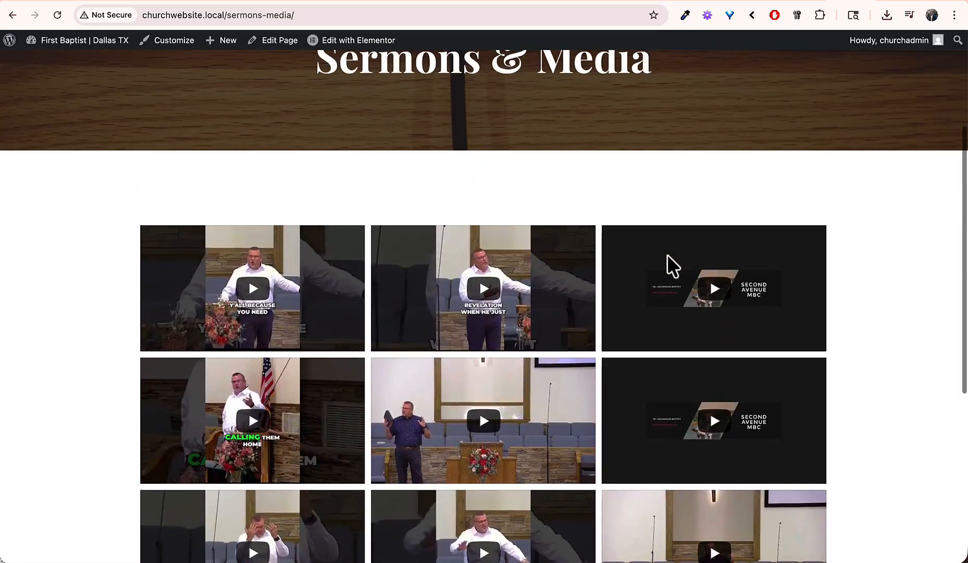
pyautogui.scroll(3, 669, 257)
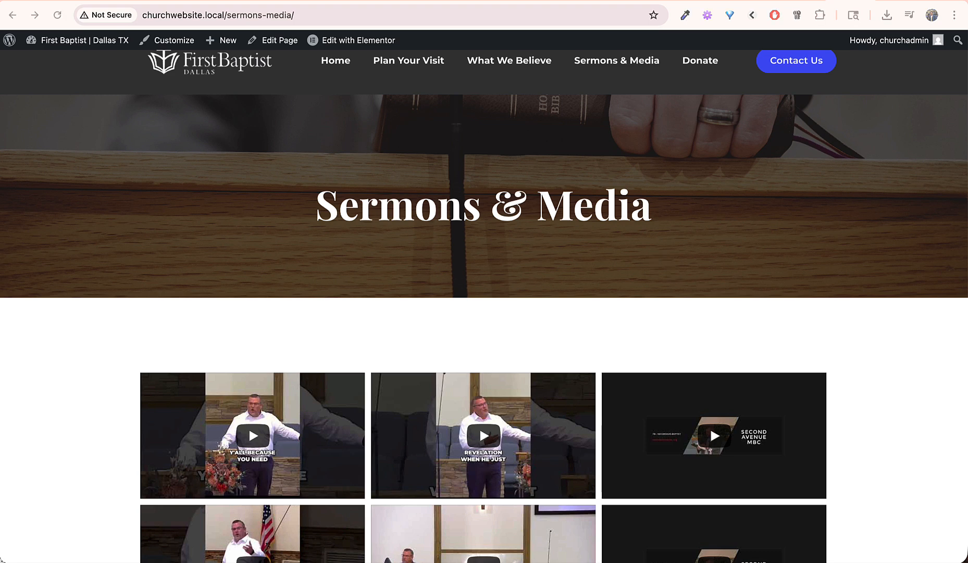
pyautogui.scroll(2, 179, 214)
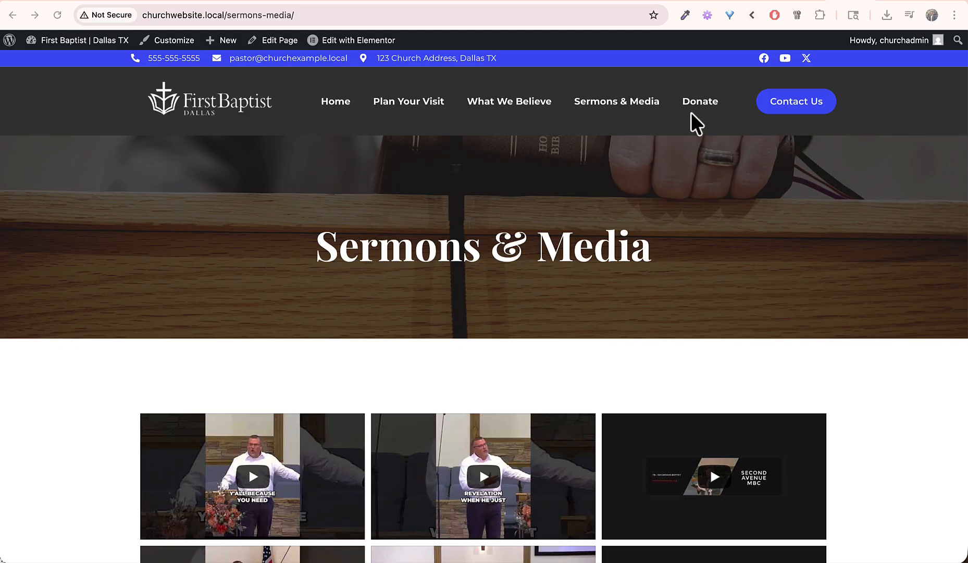
# Step: Choose a one-time $25.00 gift on the Donate page and enter the donor's name and email
pyautogui.click(703, 103)
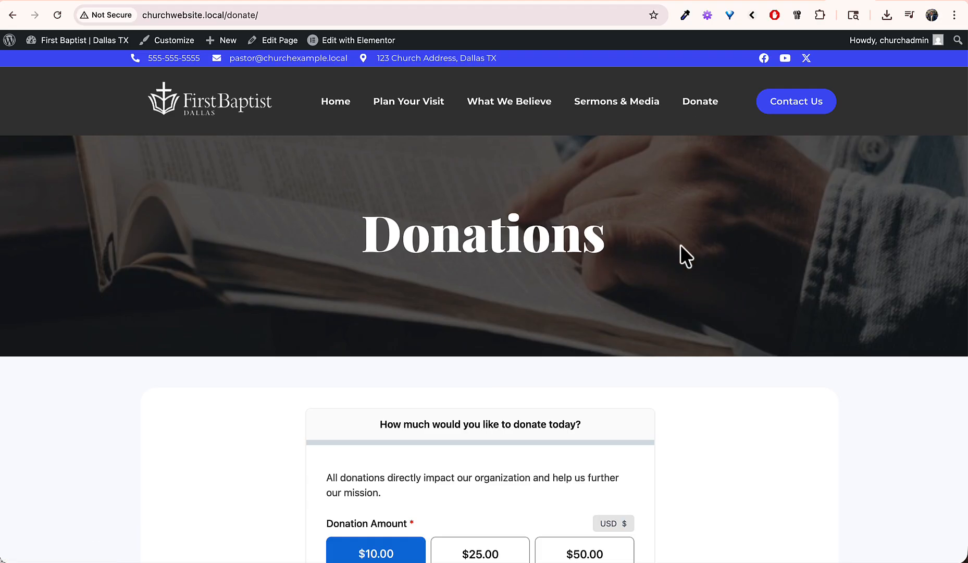
pyautogui.scroll(-5, 681, 248)
pyautogui.scroll(-1, 681, 245)
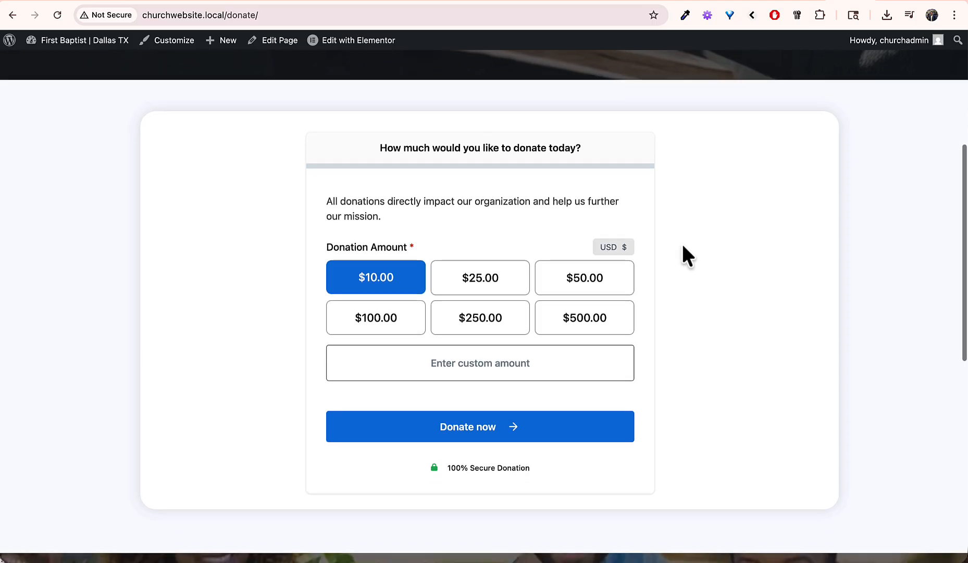
pyautogui.click(444, 281)
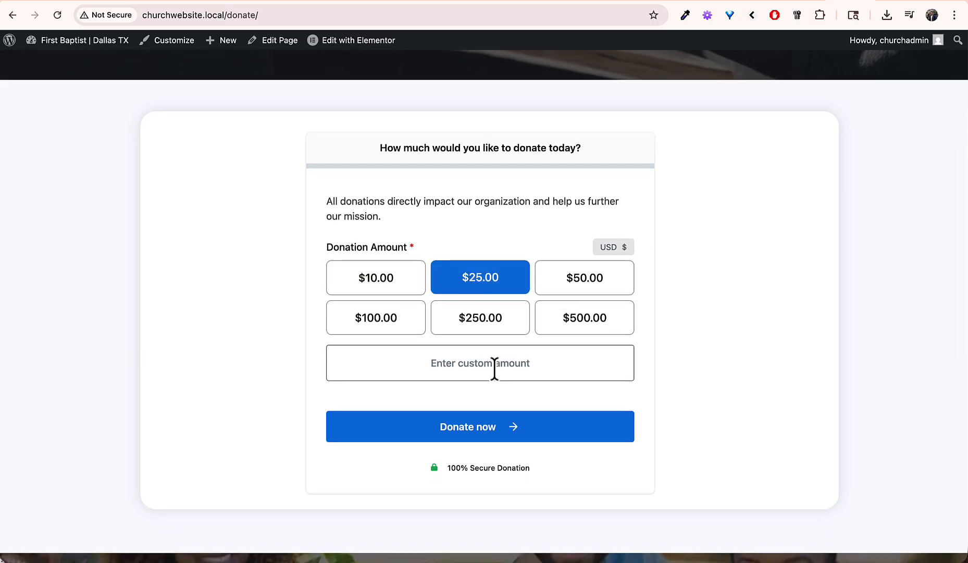
pyautogui.click(506, 430)
pyautogui.click(413, 186)
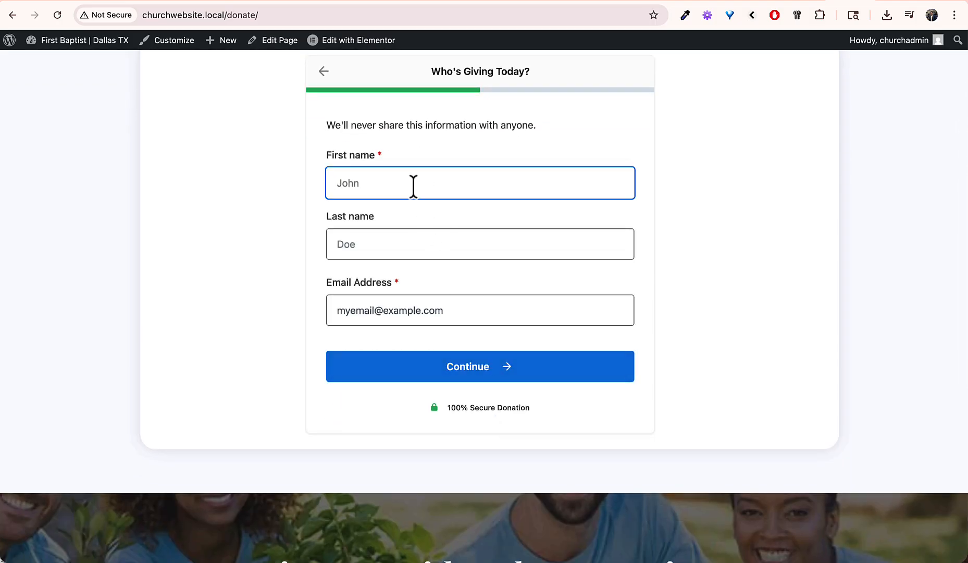
pyautogui.click(446, 365)
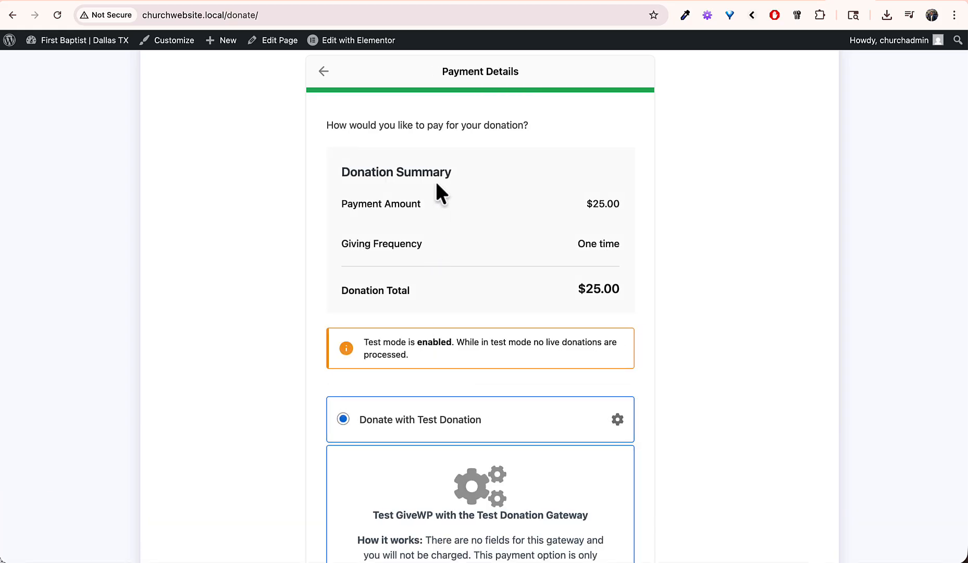
# Step: Submit the $25.00 Test Donation and reach the donation success confirmation
pyautogui.moveTo(397, 339); pyautogui.dragTo(469, 357)
pyautogui.click(469, 357)
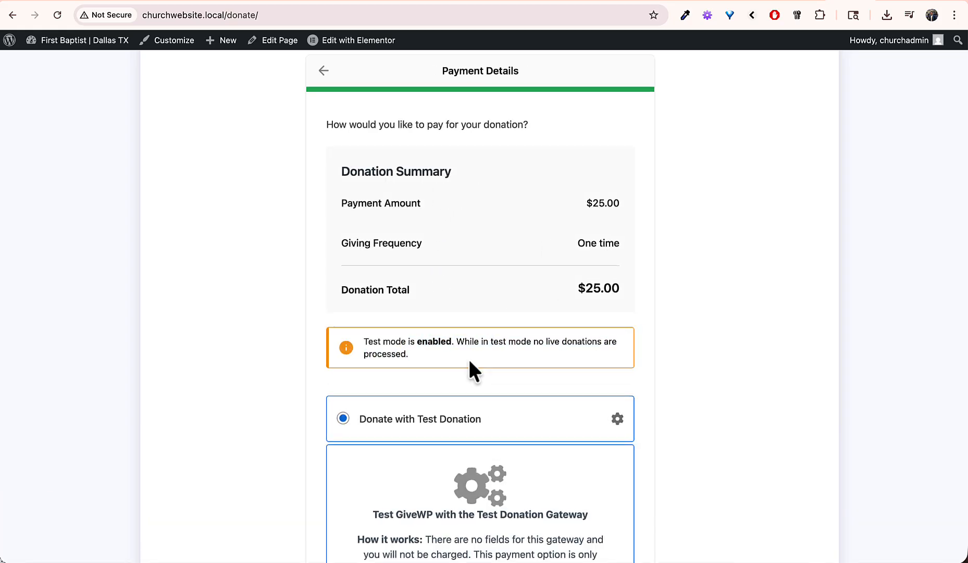
pyautogui.scroll(-4, 469, 357)
pyautogui.scroll(4, 469, 362)
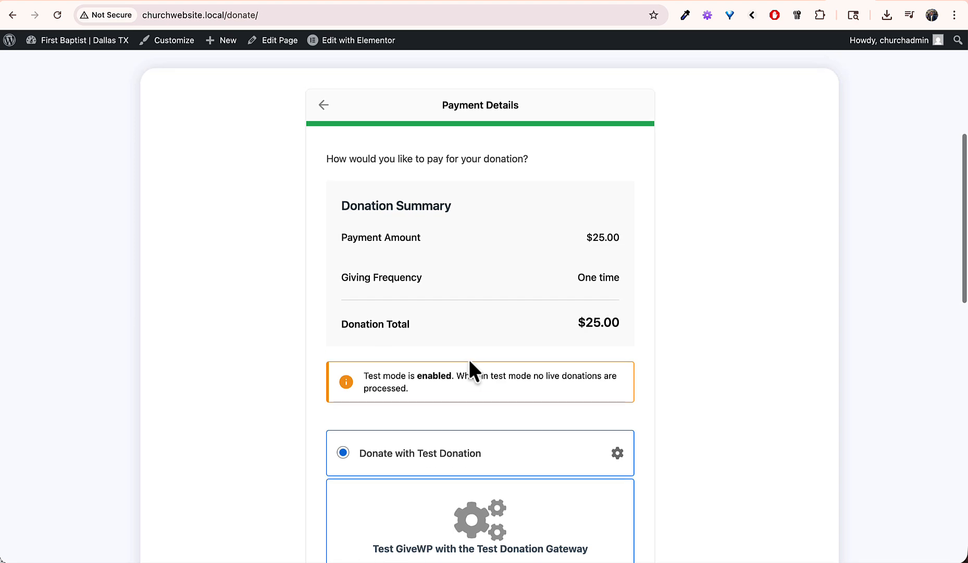
pyautogui.scroll(-5, 469, 362)
pyautogui.click(465, 462)
pyautogui.scroll(4, 474, 456)
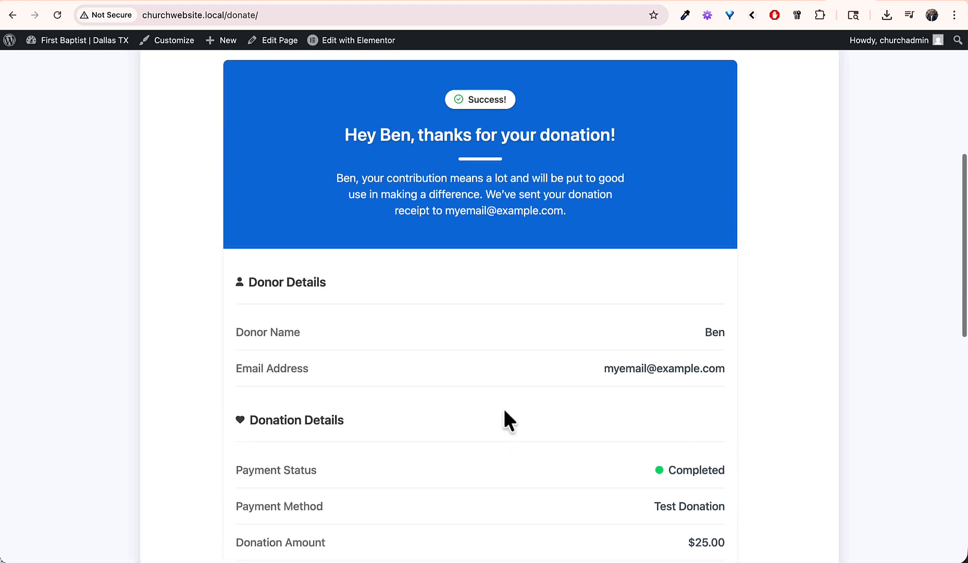
pyautogui.scroll(-1, 472, 329)
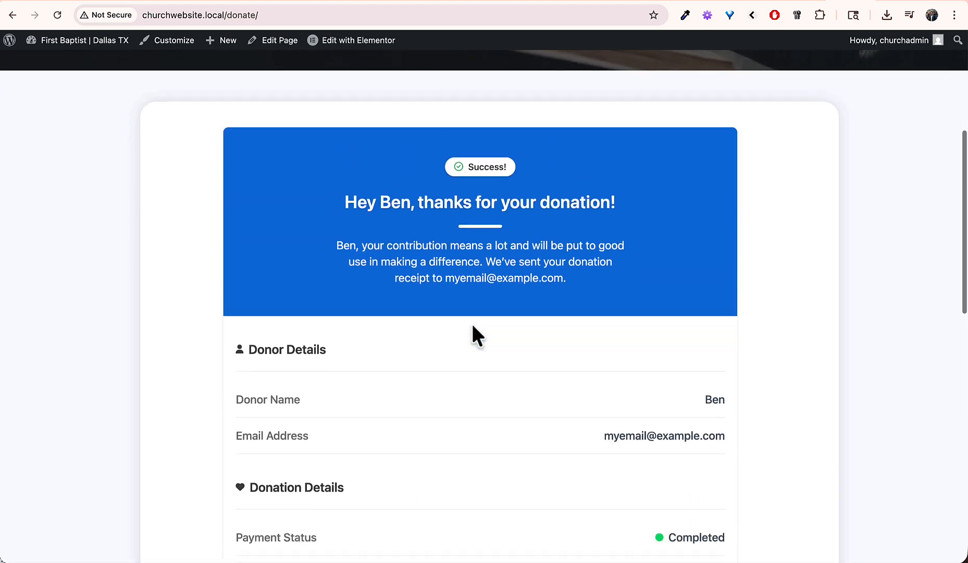
pyautogui.moveTo(425, 250); pyautogui.dragTo(474, 298)
pyautogui.click(474, 297)
pyautogui.scroll(-5, 474, 296)
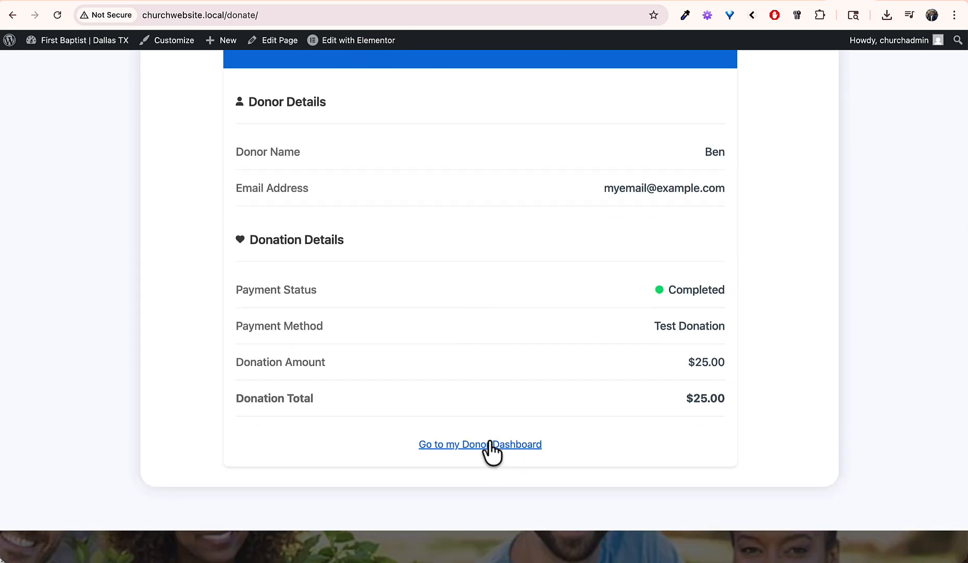
pyautogui.click(489, 446)
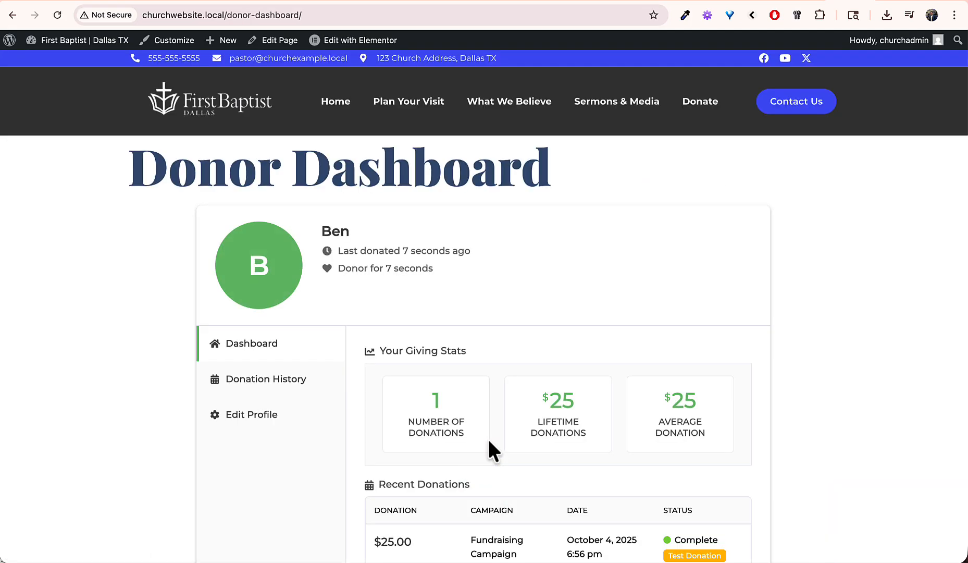
# Step: Review the $25.00 donation in Donation History and its receipt #1, then return to the dashboard
pyautogui.scroll(-4, 512, 344)
pyautogui.scroll(1, 513, 345)
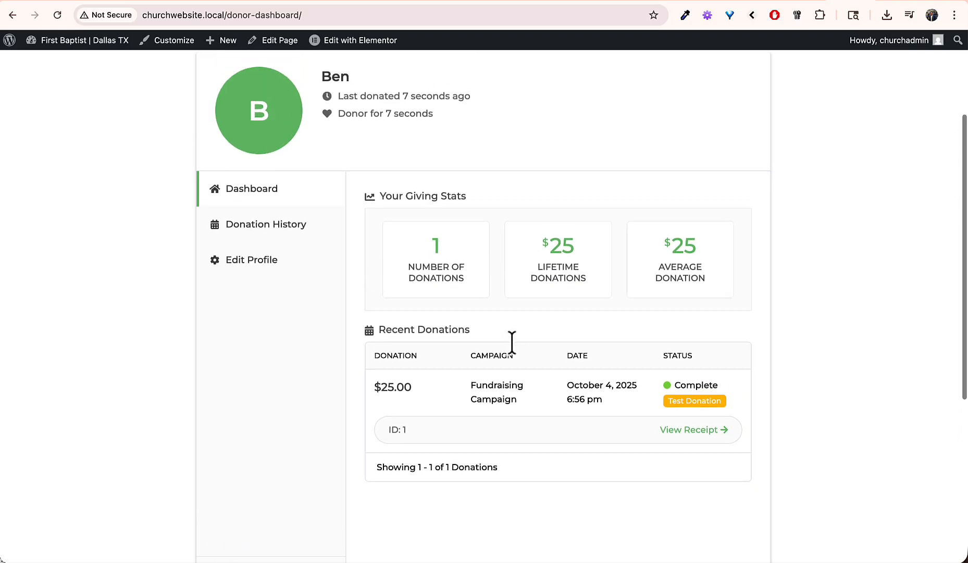
pyautogui.scroll(-3, 476, 419)
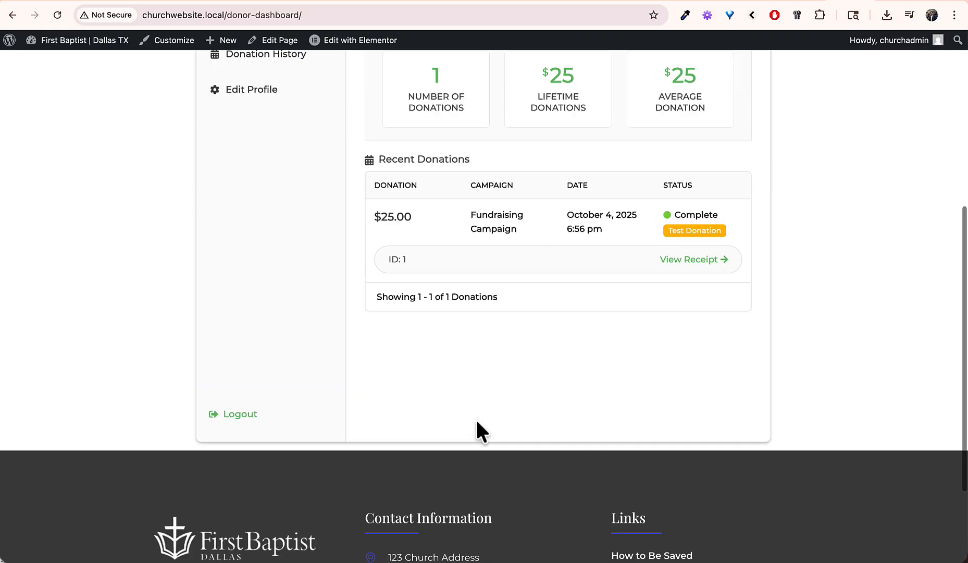
pyautogui.scroll(3, 476, 419)
pyautogui.click(277, 223)
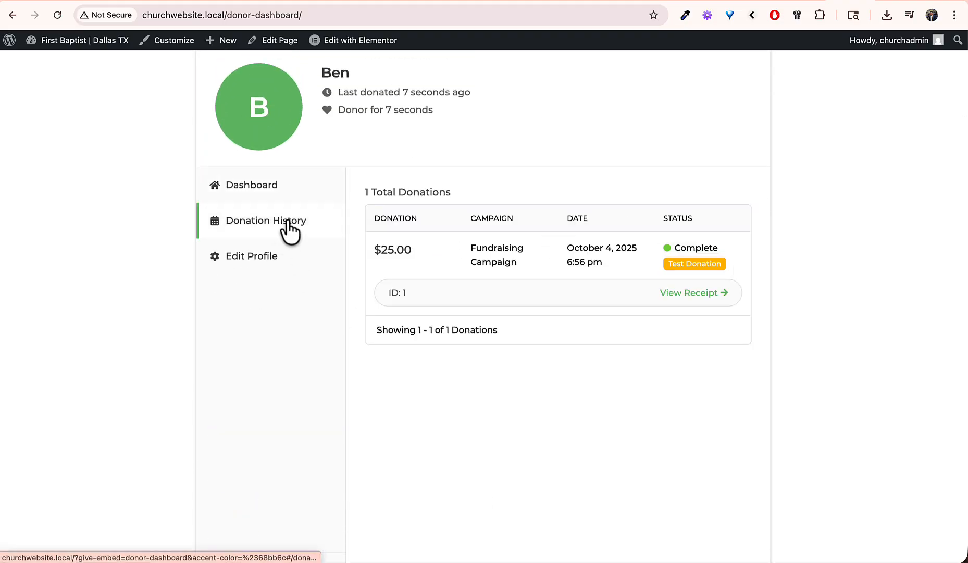
pyautogui.click(713, 293)
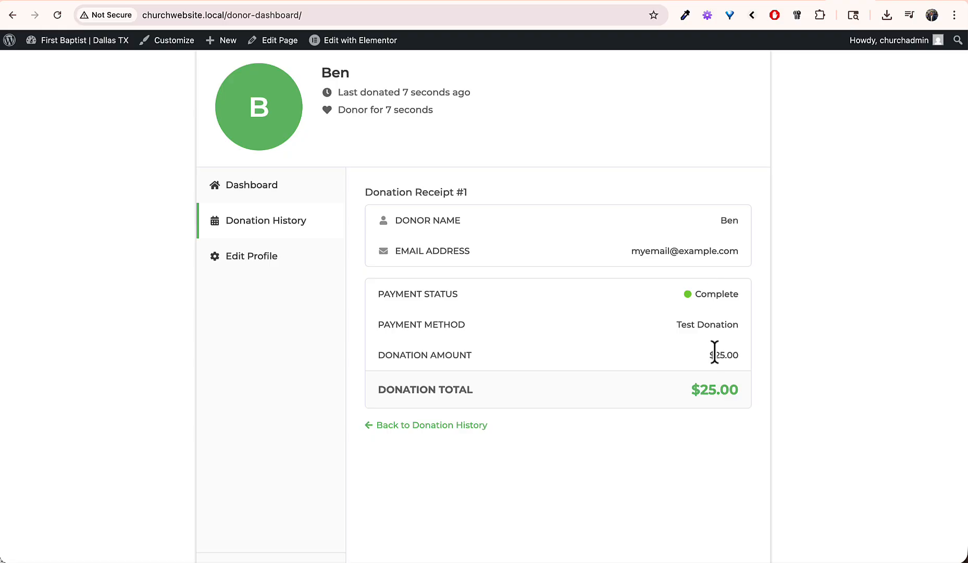
pyautogui.click(448, 425)
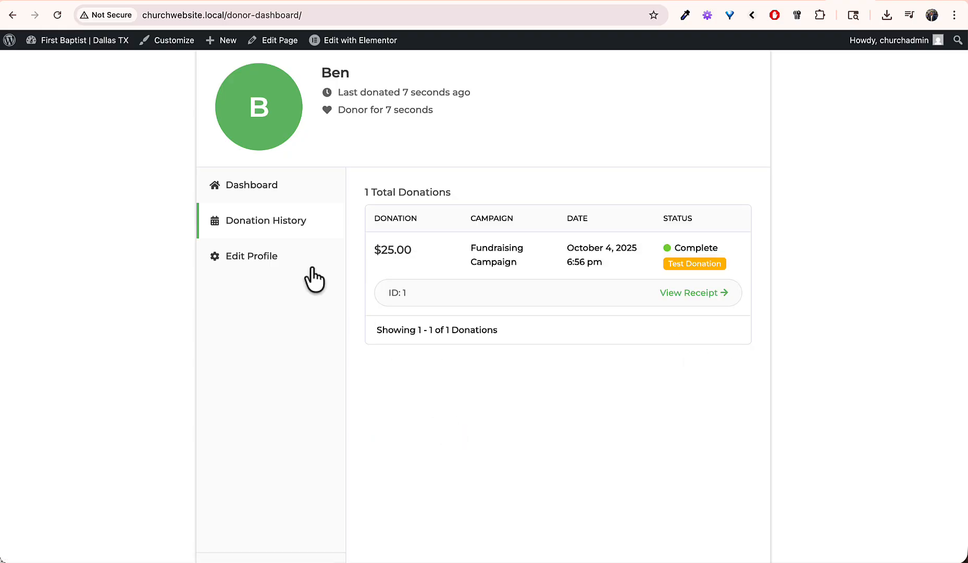
pyautogui.click(287, 193)
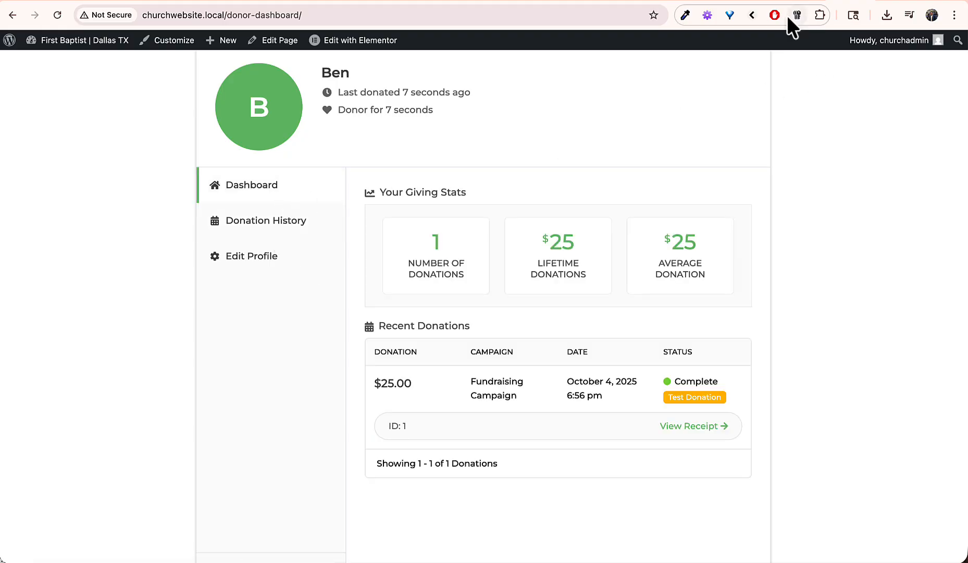
# Step: Read the Donation Receipt and New Donation - #1 emails in the Mailpit inbox
pyautogui.hotkey('ctrl', 'Tab')
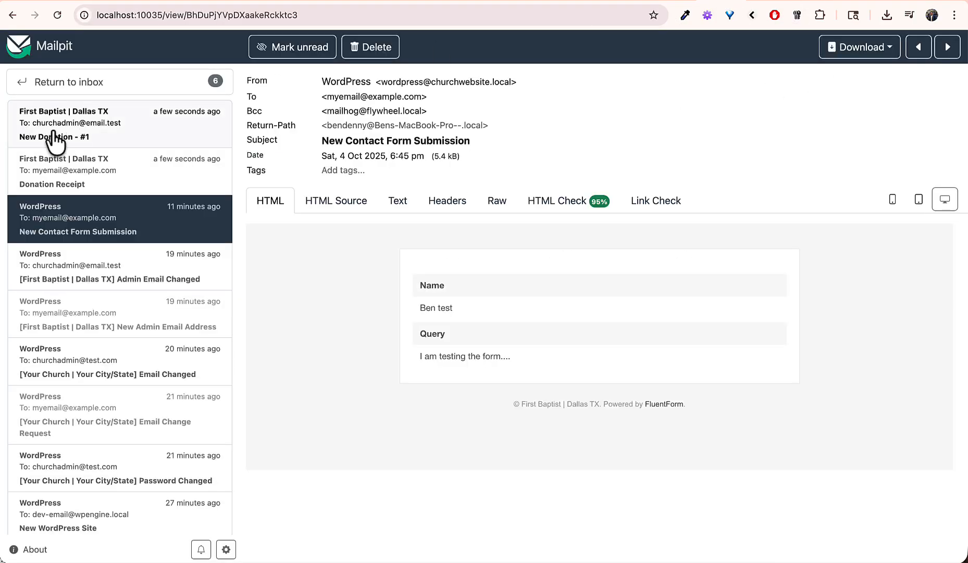
pyautogui.click(130, 186)
pyautogui.scroll(-5, 425, 329)
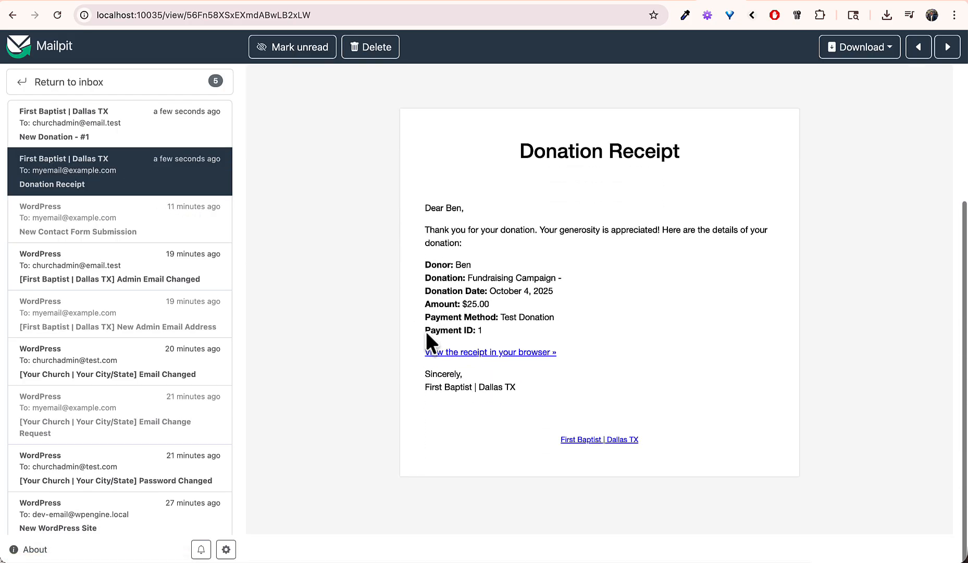
pyautogui.click(148, 135)
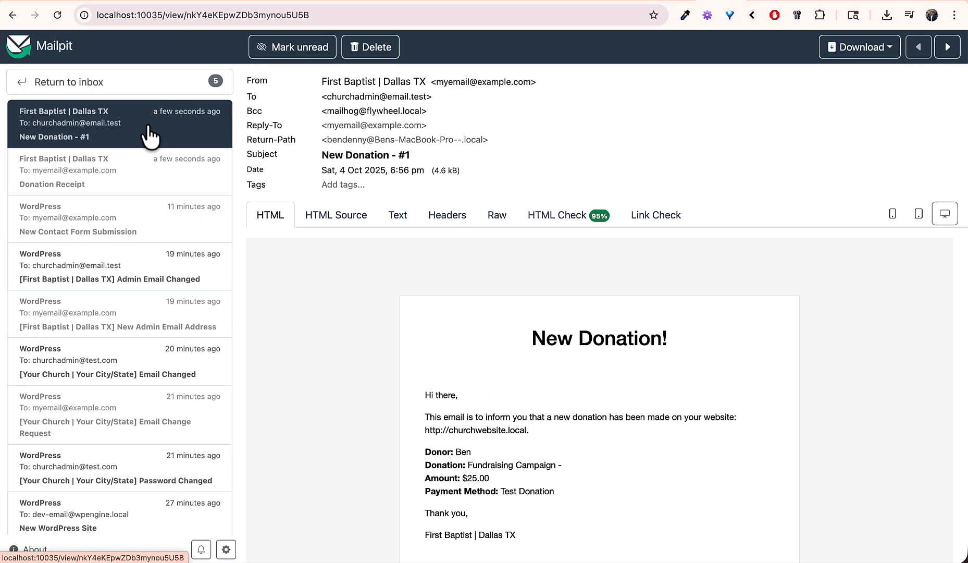
pyautogui.scroll(-2, 553, 372)
pyautogui.scroll(-3, 553, 372)
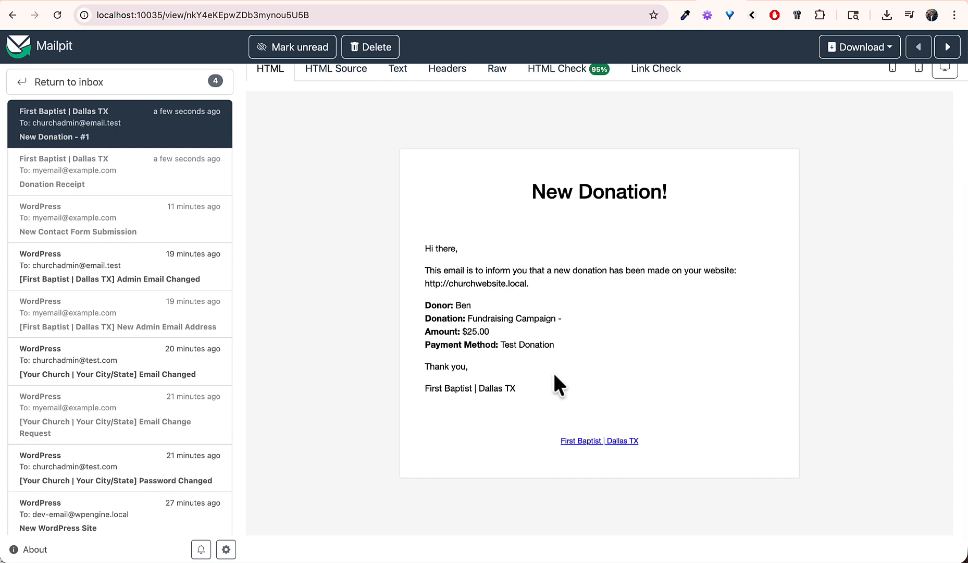
pyautogui.moveTo(533, 187)
pyautogui.mouseDown()
pyautogui.moveTo(649, 379)
pyautogui.moveTo(640, 393)
pyautogui.mouseUp()
pyautogui.click(640, 393)
# Step: Go from the GiveWP Campaigns list to the GiveWP Setup Guide
pyautogui.click(807, 2)
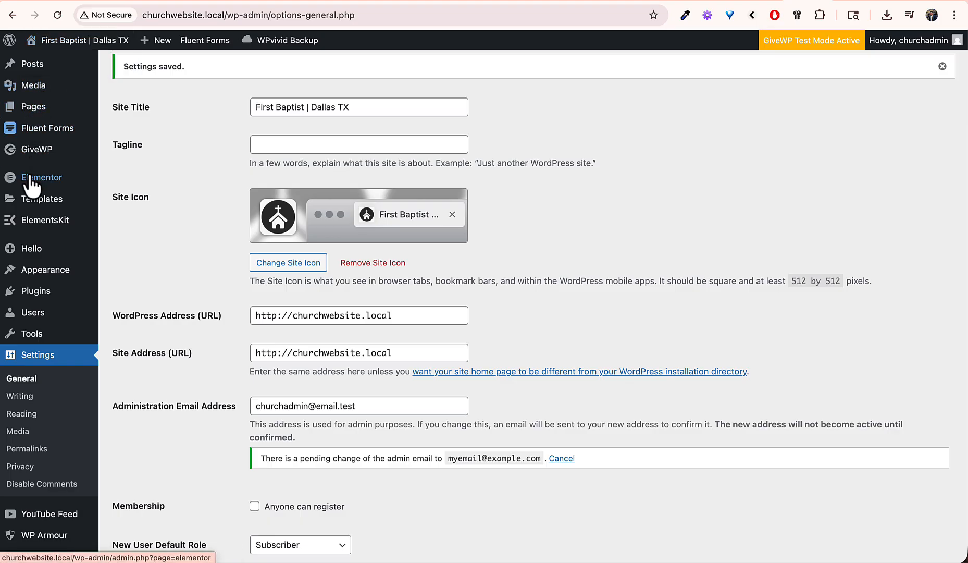
pyautogui.moveTo(39, 172)
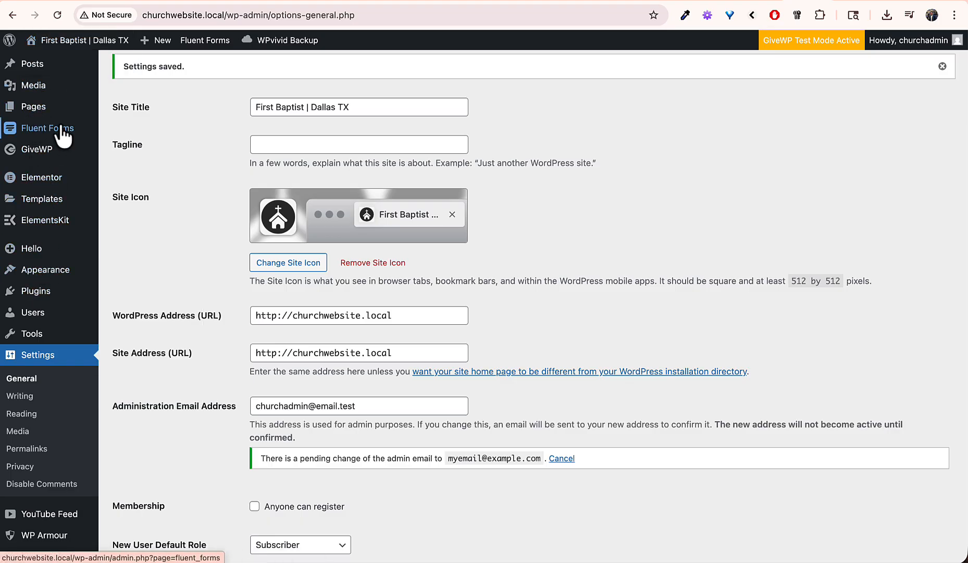
pyautogui.scroll(1, 41, 156)
pyautogui.moveTo(47, 191)
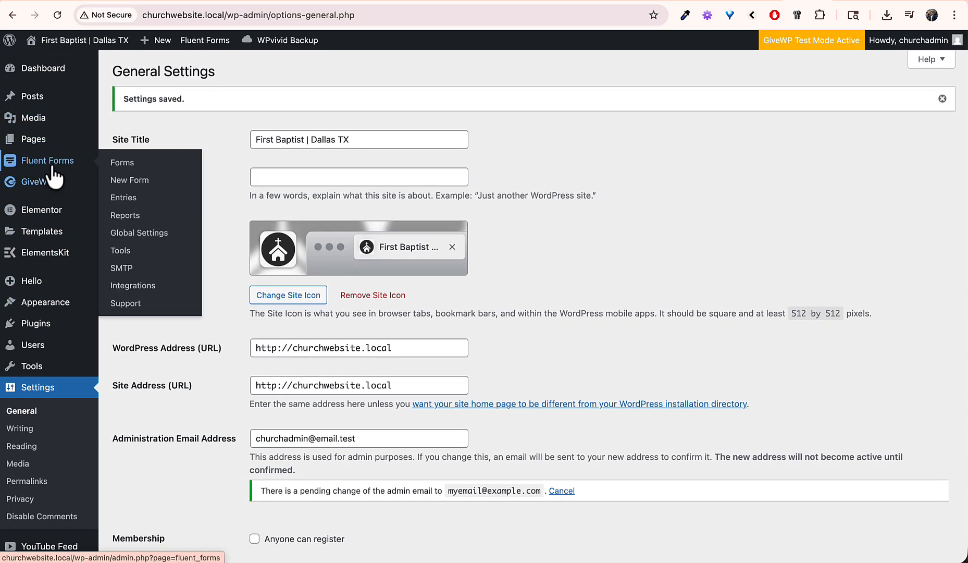
pyautogui.click(48, 185)
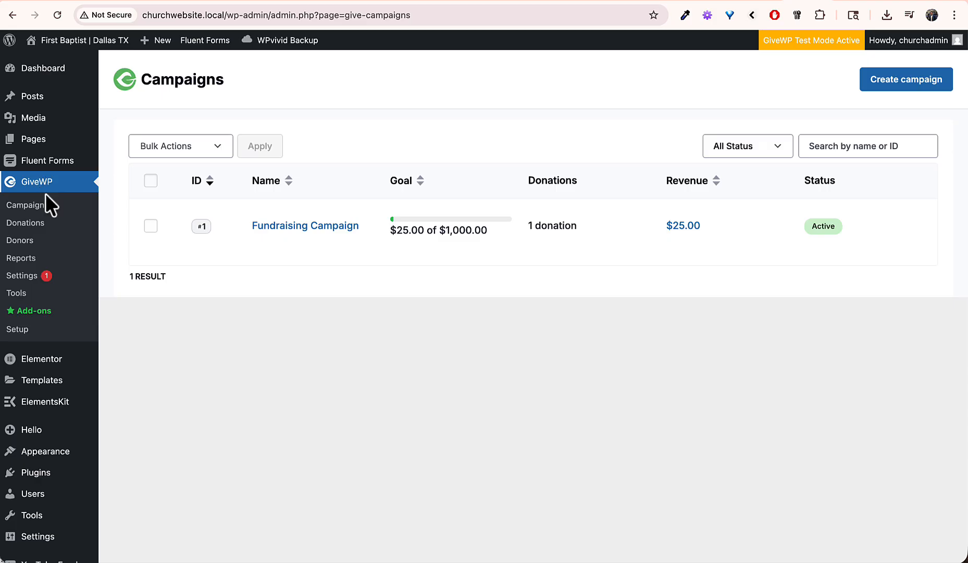
pyautogui.click(16, 329)
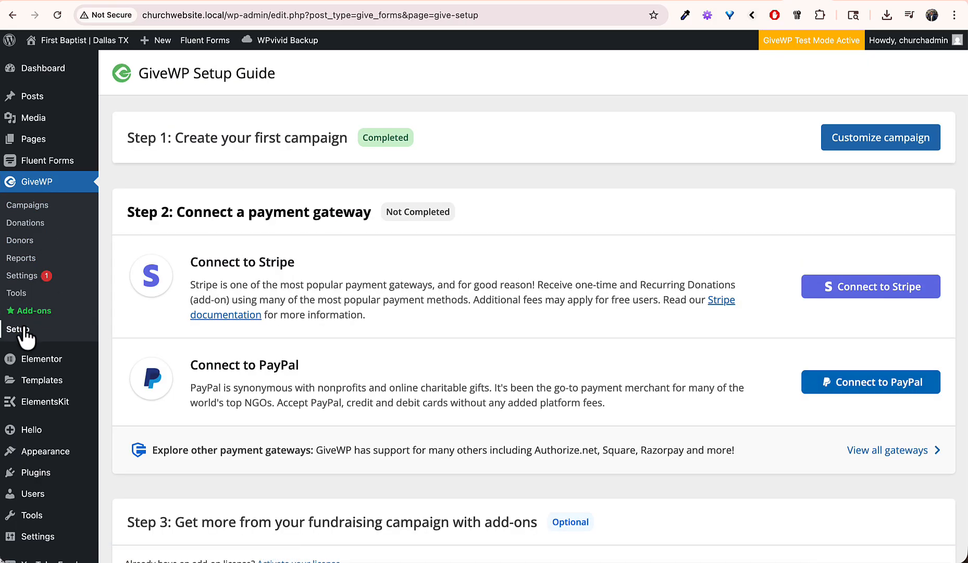
# Step: Retitle the first campaign to 'Donations' in the campaign customizer
pyautogui.click(866, 132)
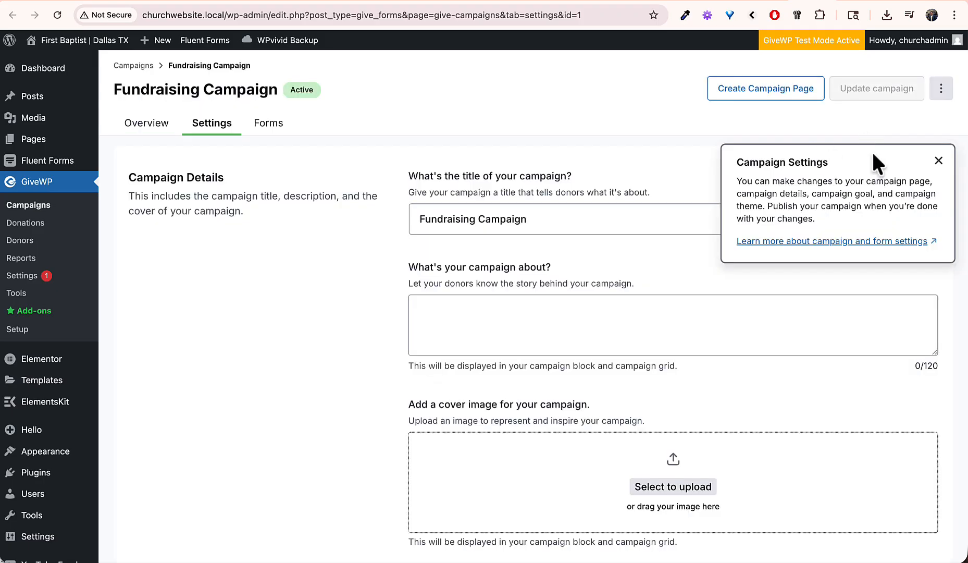
pyautogui.click(939, 161)
pyautogui.click(609, 211)
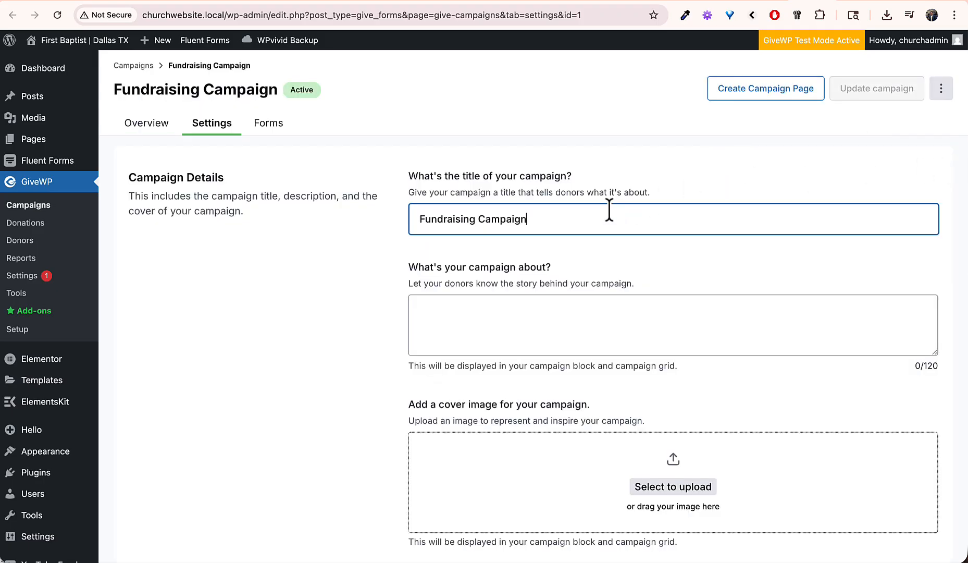
pyautogui.hotkey('alt', 'shift', 'Left')
pyautogui.hotkey('alt', 'shift', 'Left')
pyautogui.write('T')
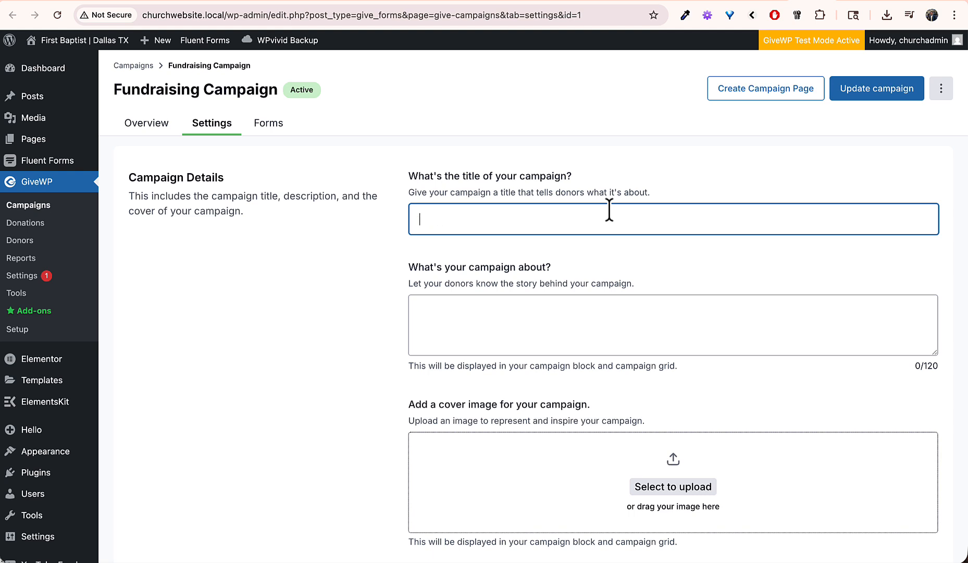
pyautogui.click(626, 330)
pyautogui.scroll(-7, 714, 112)
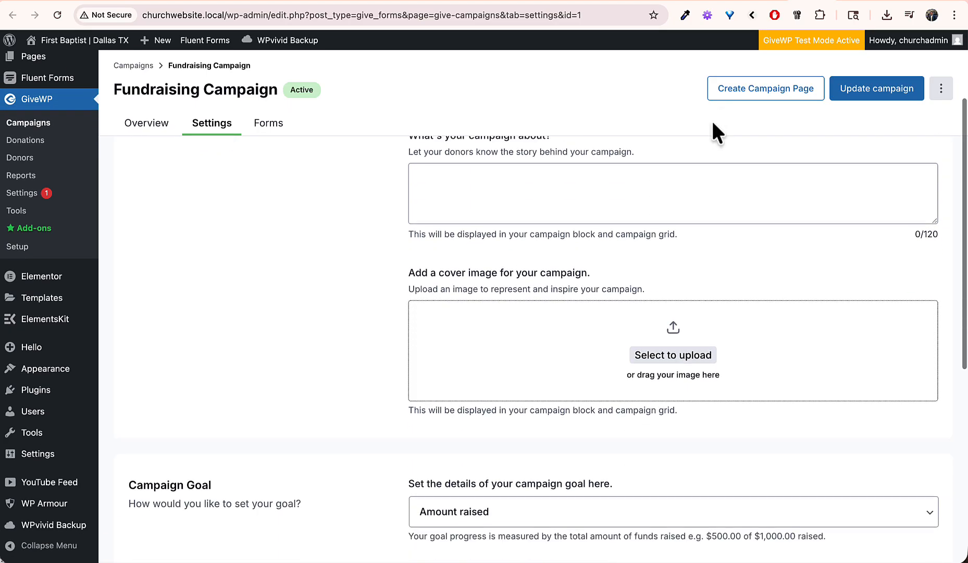
pyautogui.scroll(-2, 606, 319)
# Step: Set the campaign goal to Number of donors with a 10000 target and update the campaign
pyautogui.click(532, 254)
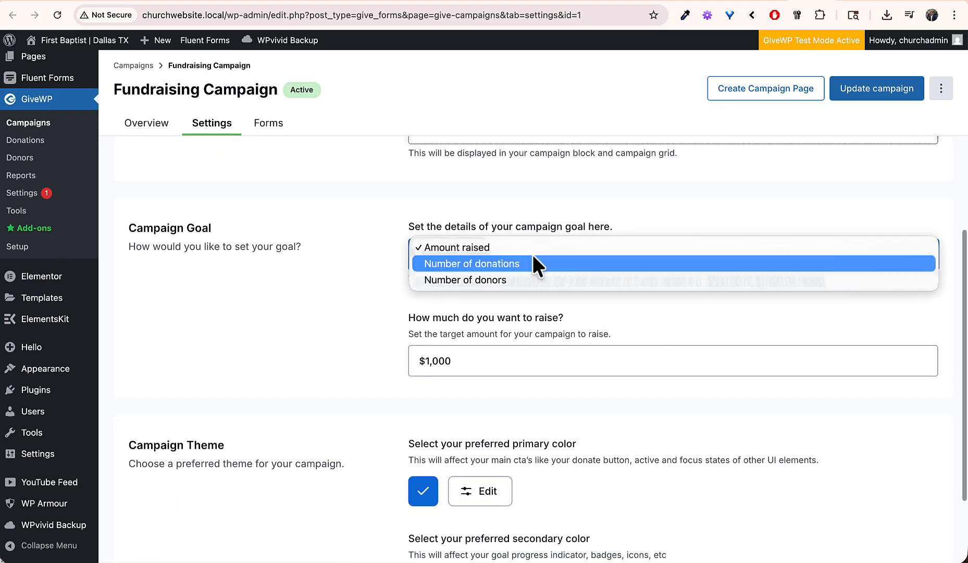
pyautogui.click(522, 219)
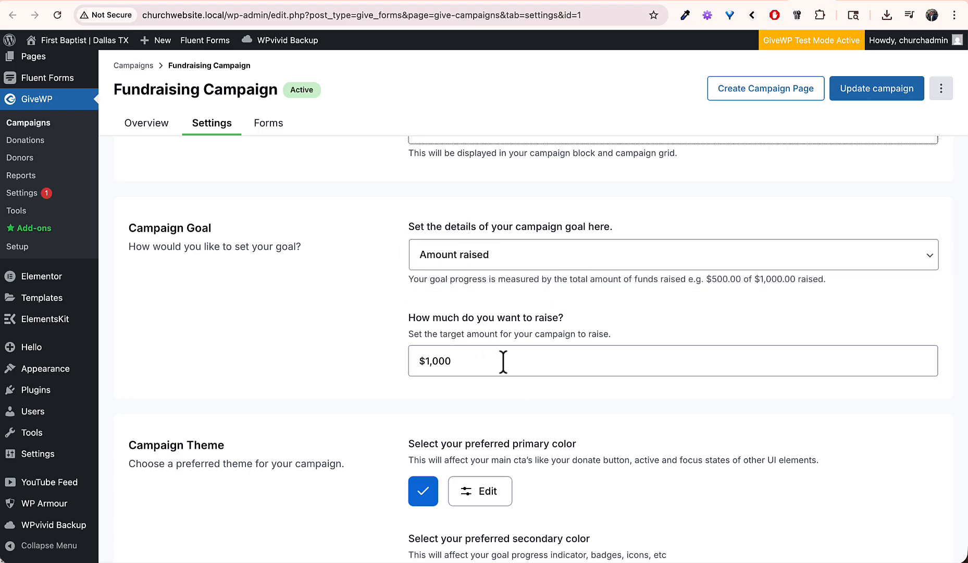
pyautogui.click(501, 258)
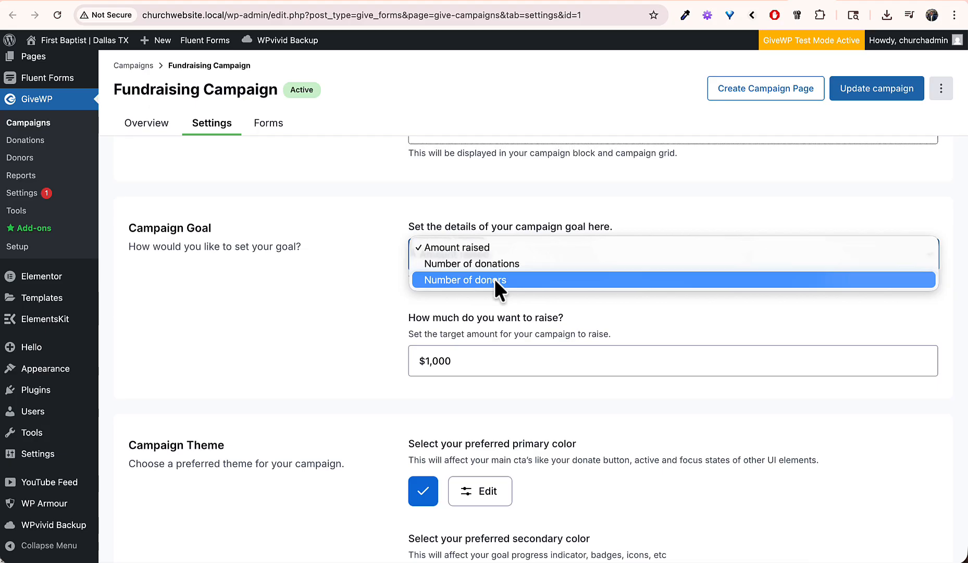
pyautogui.click(495, 279)
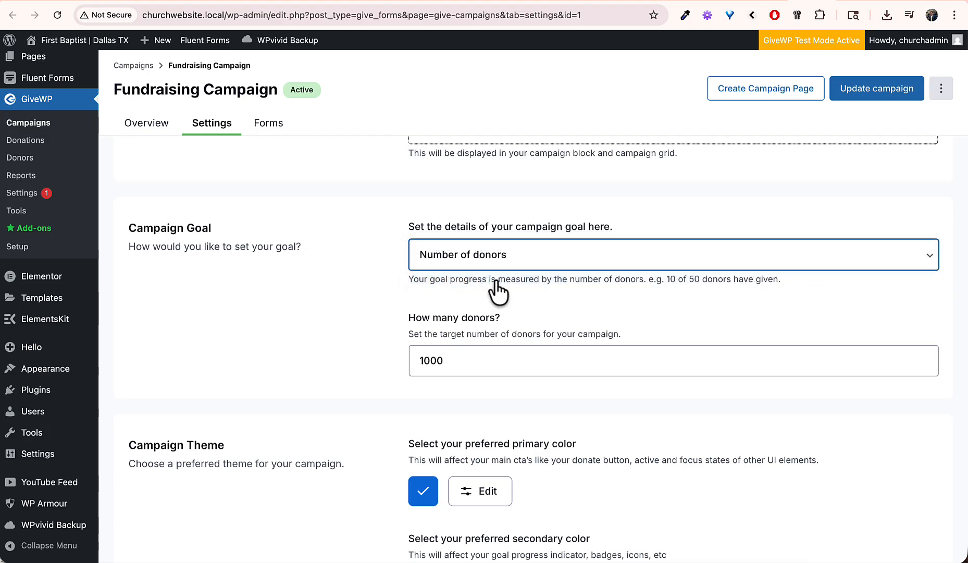
pyautogui.click(464, 361)
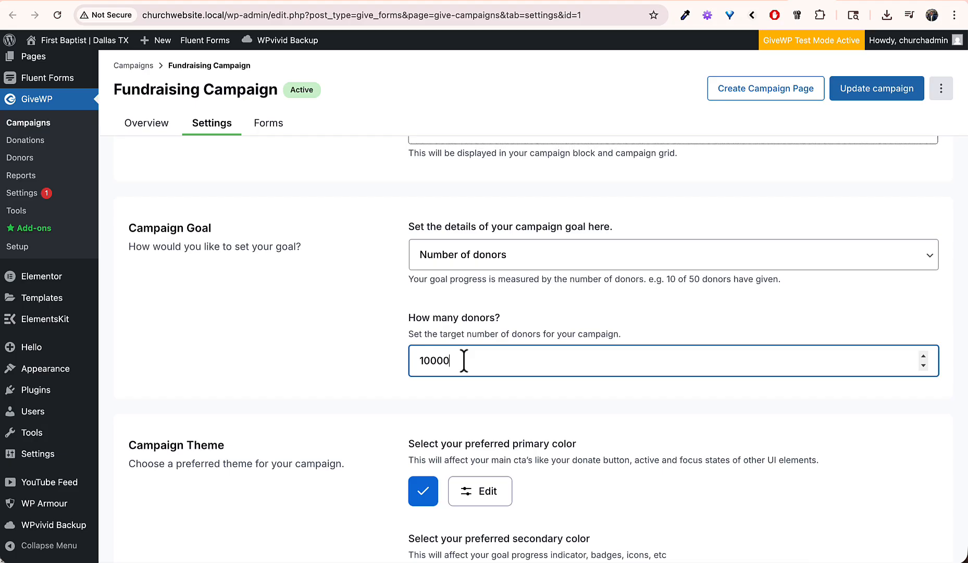
pyautogui.click(373, 323)
pyautogui.scroll(-3, 371, 318)
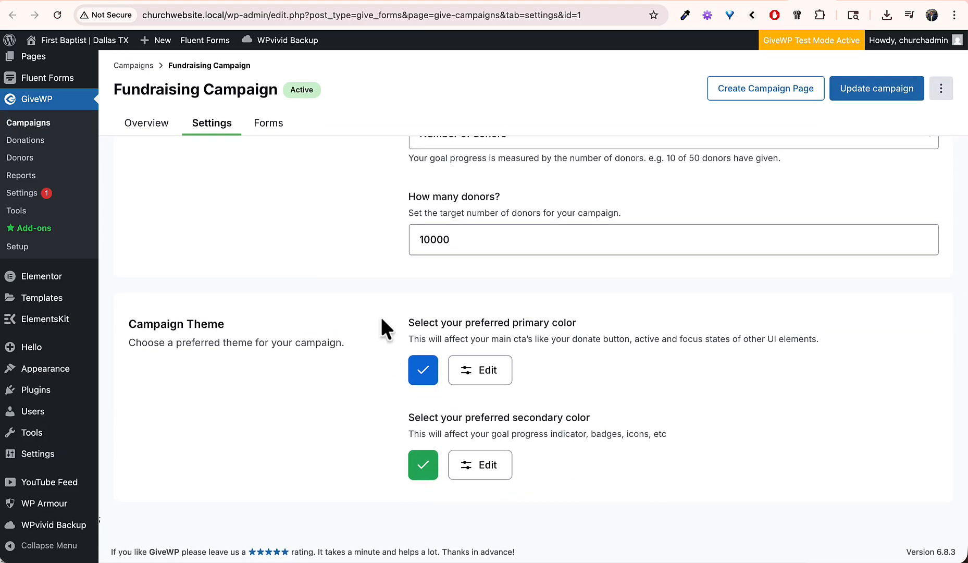
pyautogui.scroll(5, 381, 320)
pyautogui.click(877, 88)
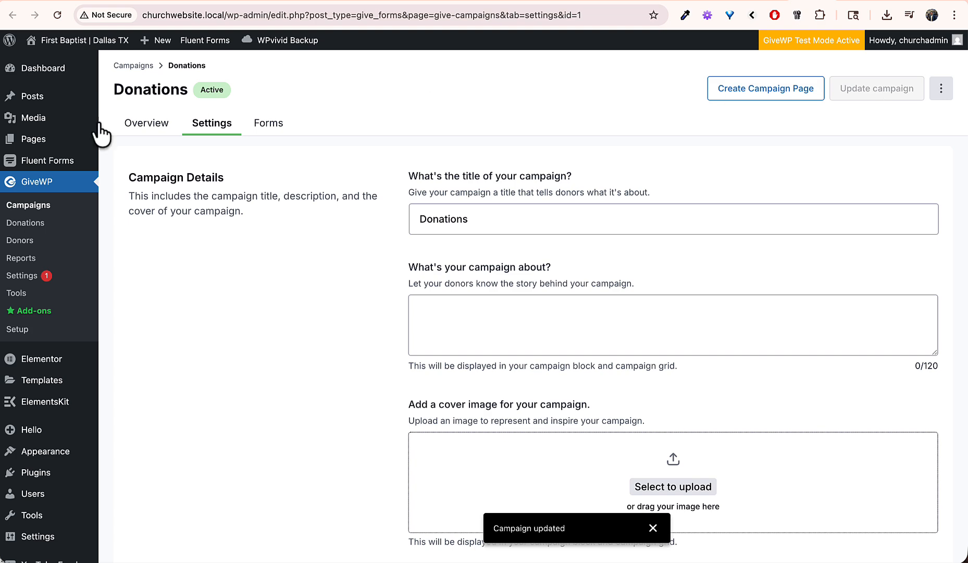
# Step: Check the campaign overview, then open its Donation Form from the Forms list
pyautogui.click(155, 128)
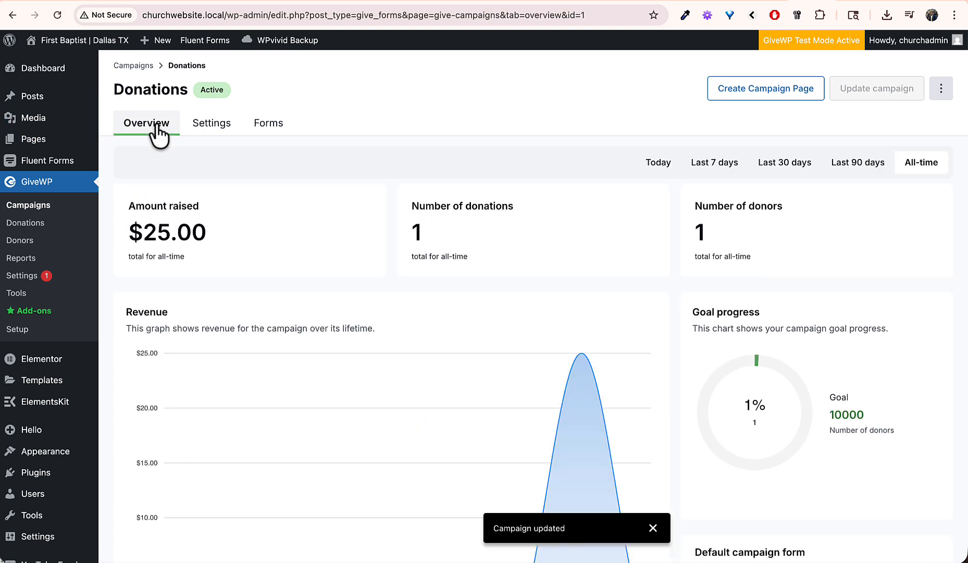
pyautogui.scroll(-3, 347, 288)
pyautogui.scroll(3, 352, 296)
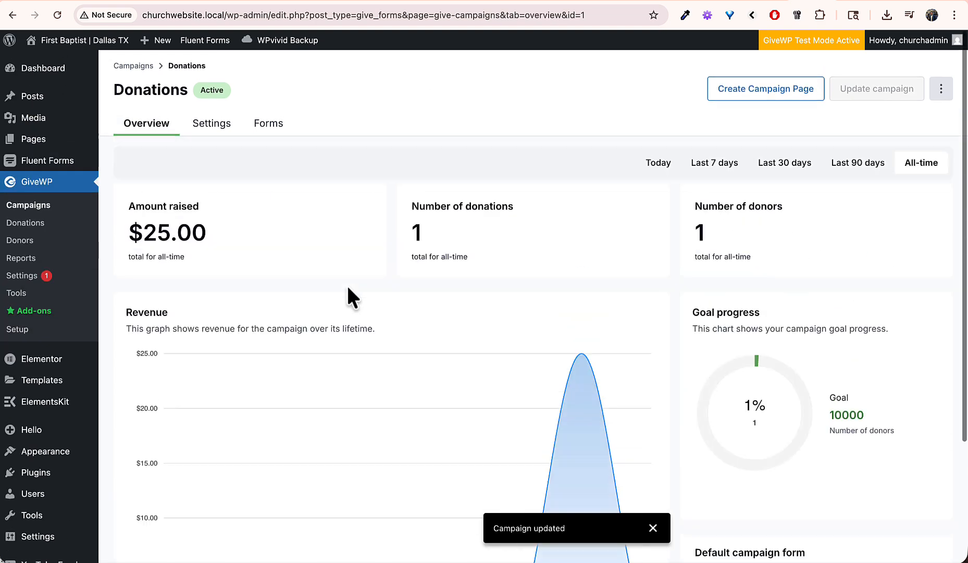
pyautogui.click(221, 128)
pyautogui.scroll(-5, 454, 351)
pyautogui.scroll(-3, 456, 360)
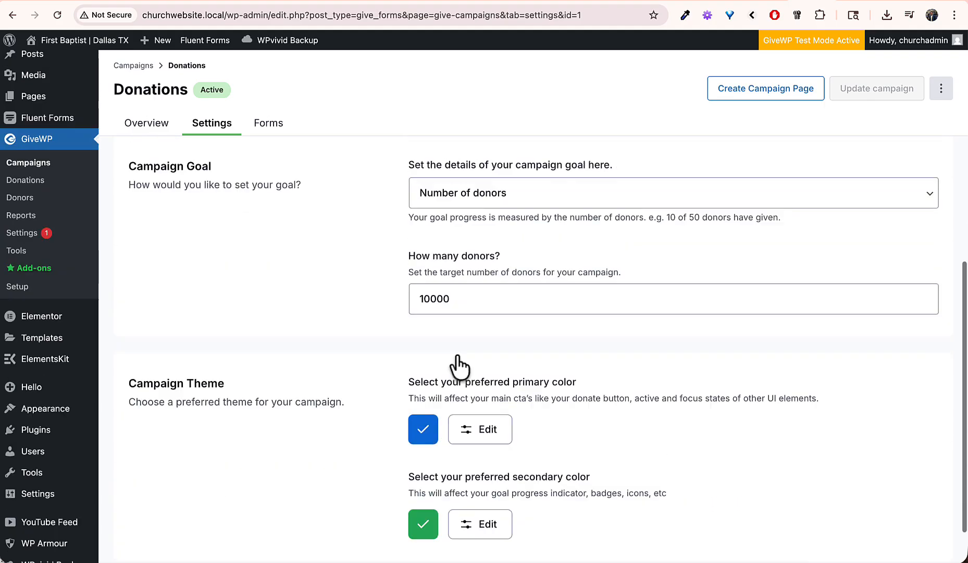
pyautogui.scroll(8, 458, 368)
pyautogui.click(269, 125)
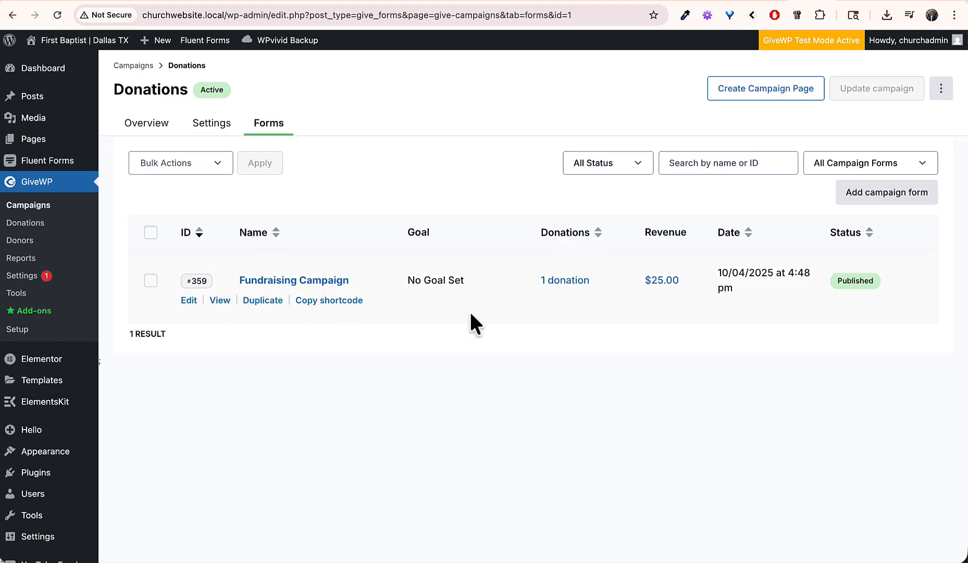
pyautogui.click(298, 284)
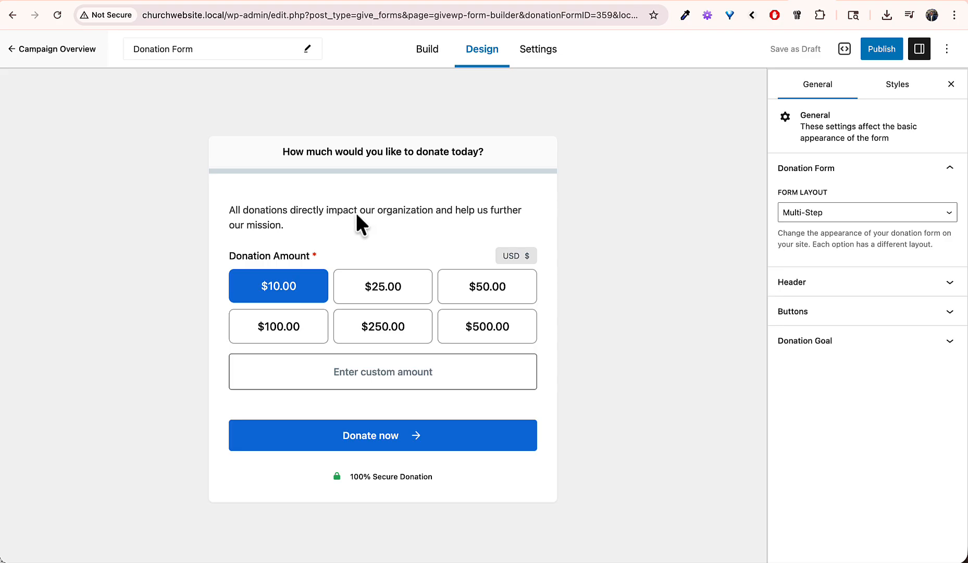
# Step: Walk through the form builder's guided tour and dismiss the leftover hint
pyautogui.click(427, 49)
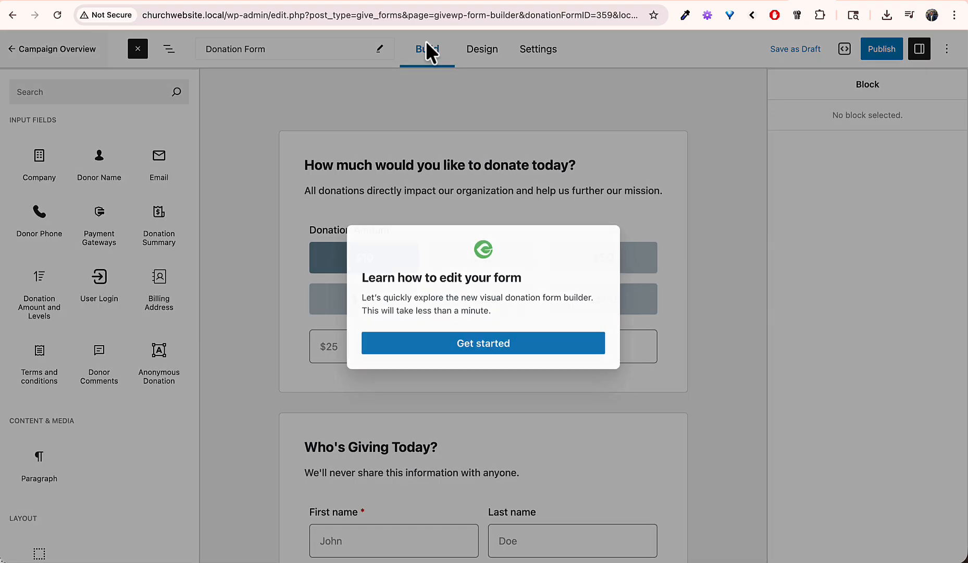
pyautogui.click(459, 348)
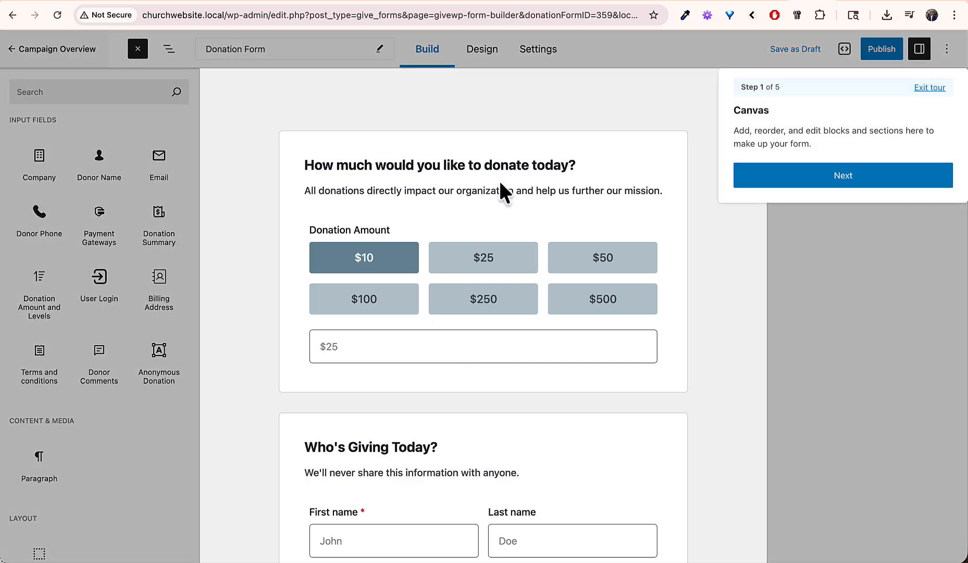
pyautogui.click(806, 180)
pyautogui.click(869, 250)
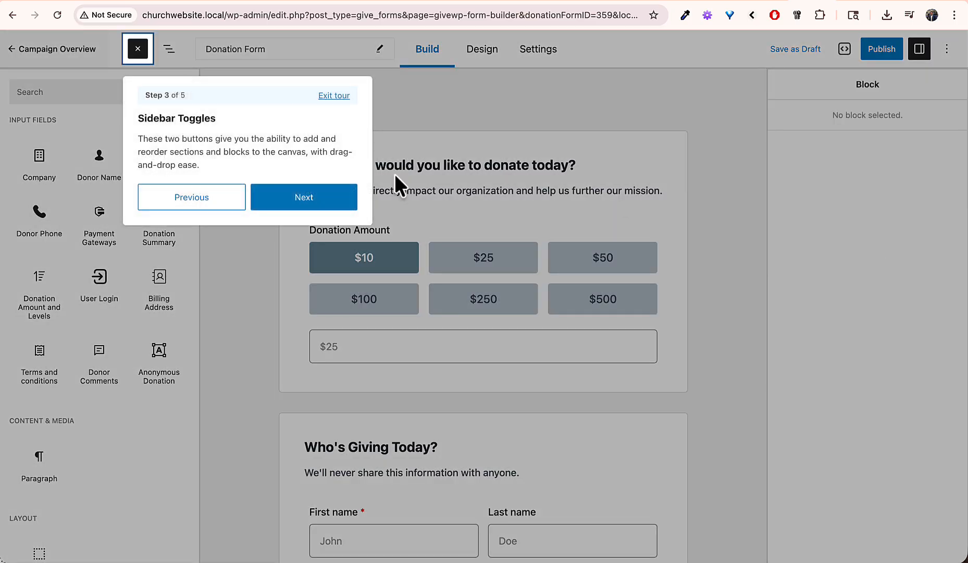
pyautogui.click(305, 199)
pyautogui.click(411, 196)
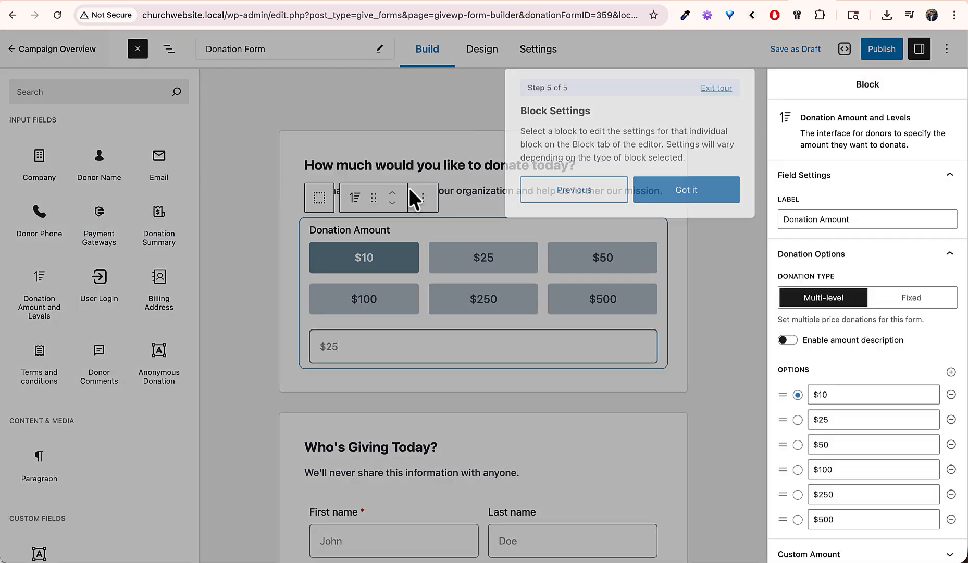
pyautogui.click(691, 191)
pyautogui.click(922, 187)
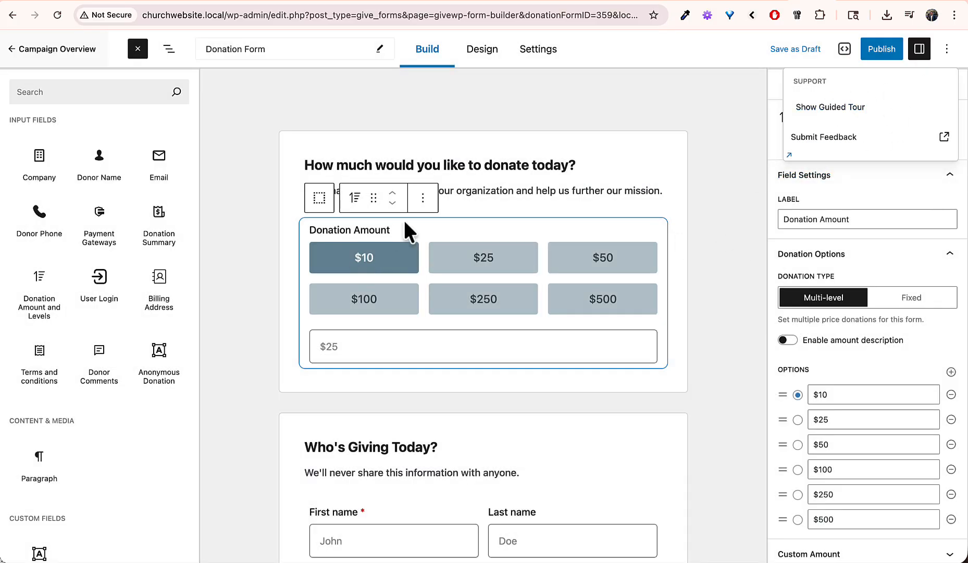
# Step: Review the $10 amount option, custom amount, amount descriptions and recurring donation settings
pyautogui.click(866, 395)
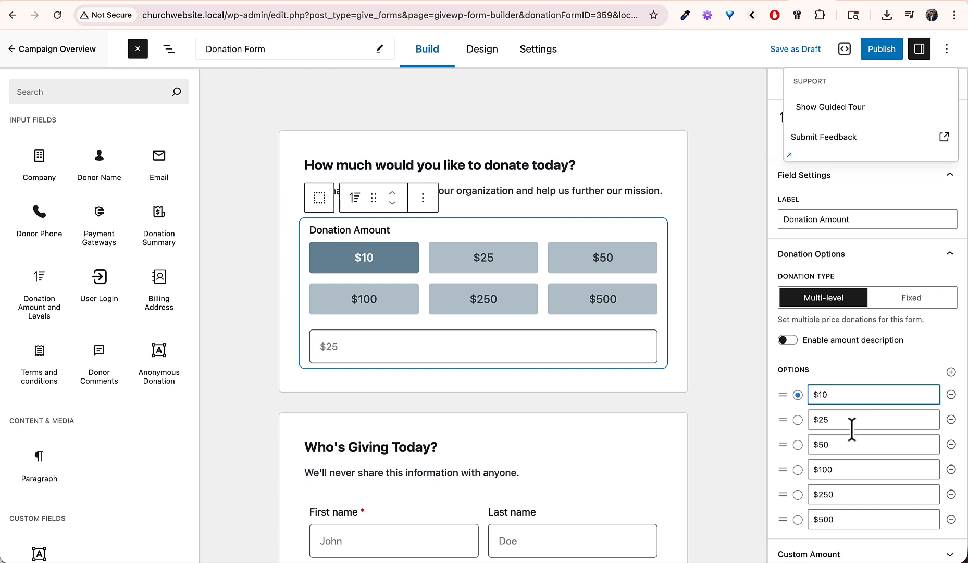
pyautogui.click(375, 355)
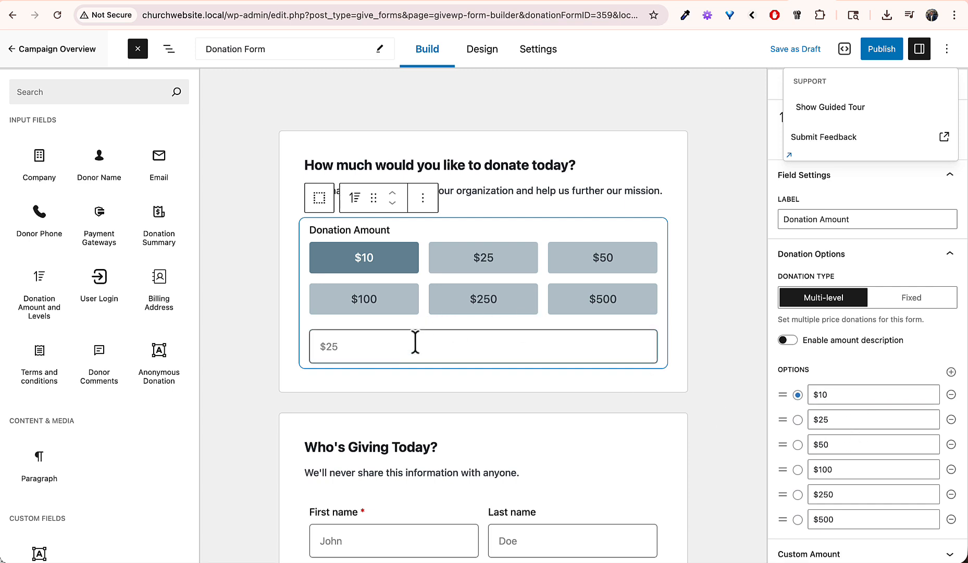
pyautogui.scroll(-3, 896, 403)
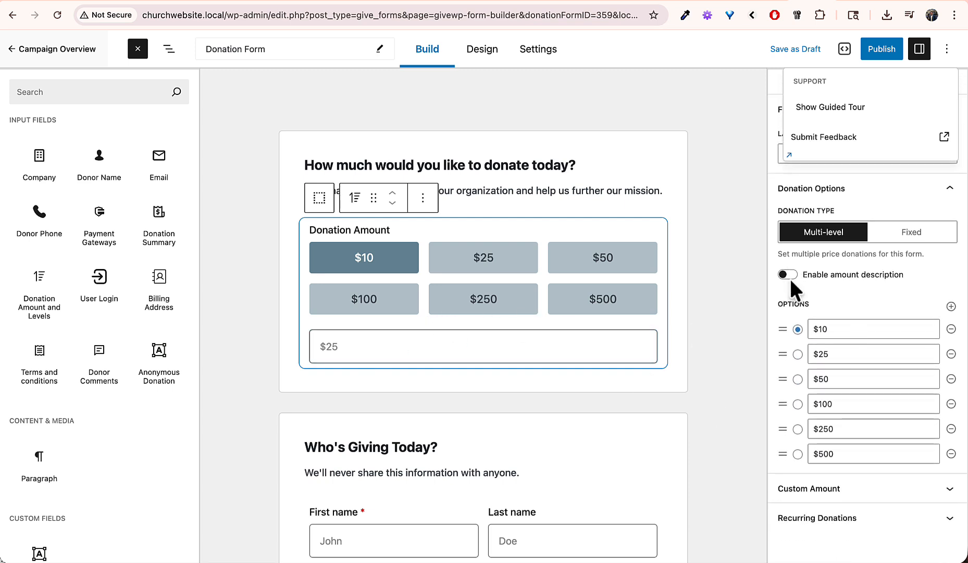
pyautogui.click(789, 275)
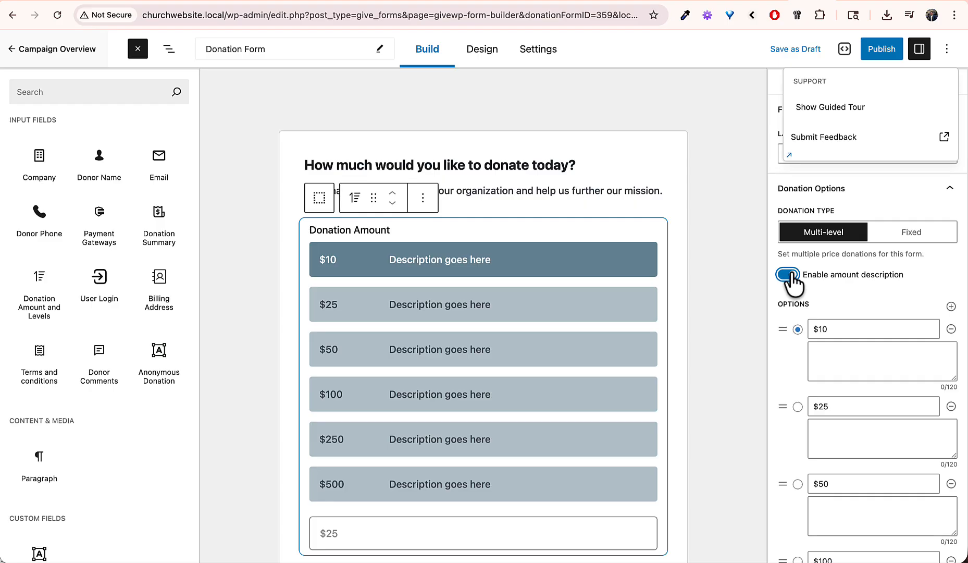
pyautogui.click(790, 276)
pyautogui.scroll(-1, 842, 360)
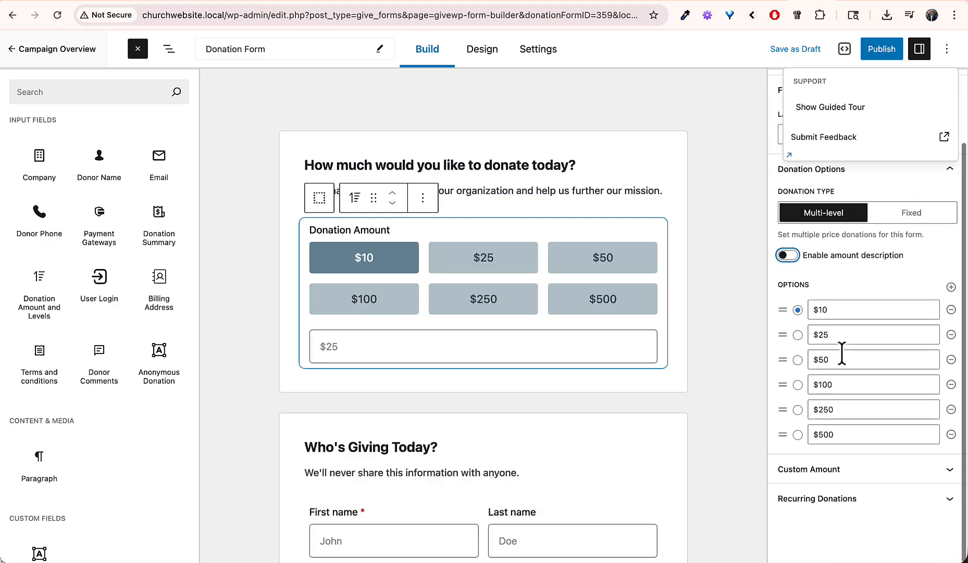
pyautogui.click(827, 468)
pyautogui.scroll(-5, 828, 469)
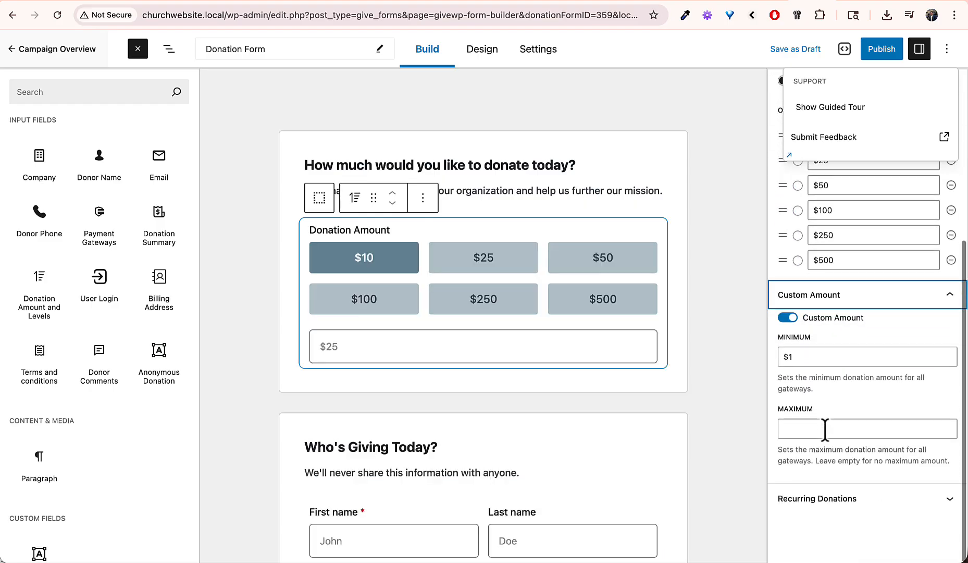
pyautogui.click(814, 500)
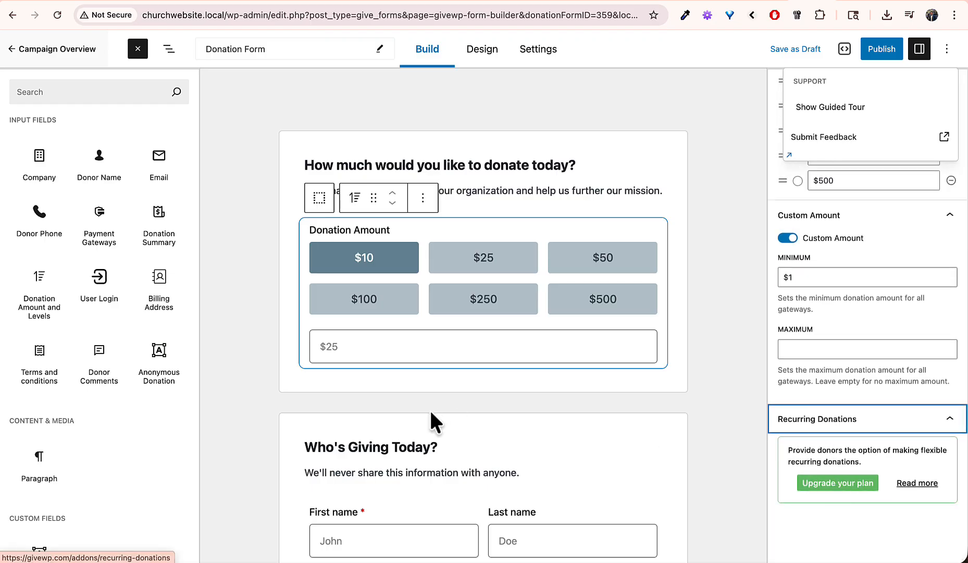
# Step: Select the donation amount section's description text, then go to the form's Design settings
pyautogui.click(637, 189)
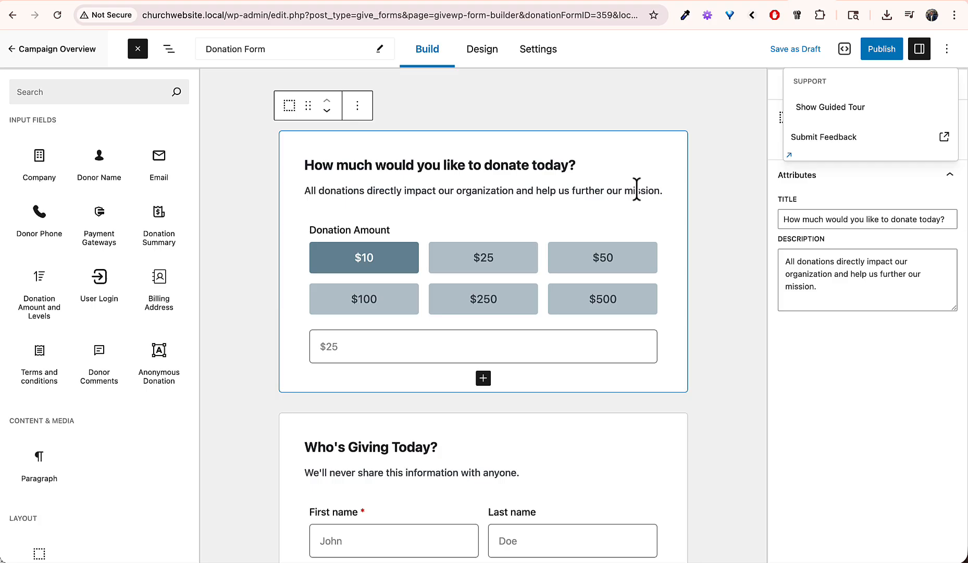
pyautogui.tripleClick(463, 190)
pyautogui.tripleClick(463, 190)
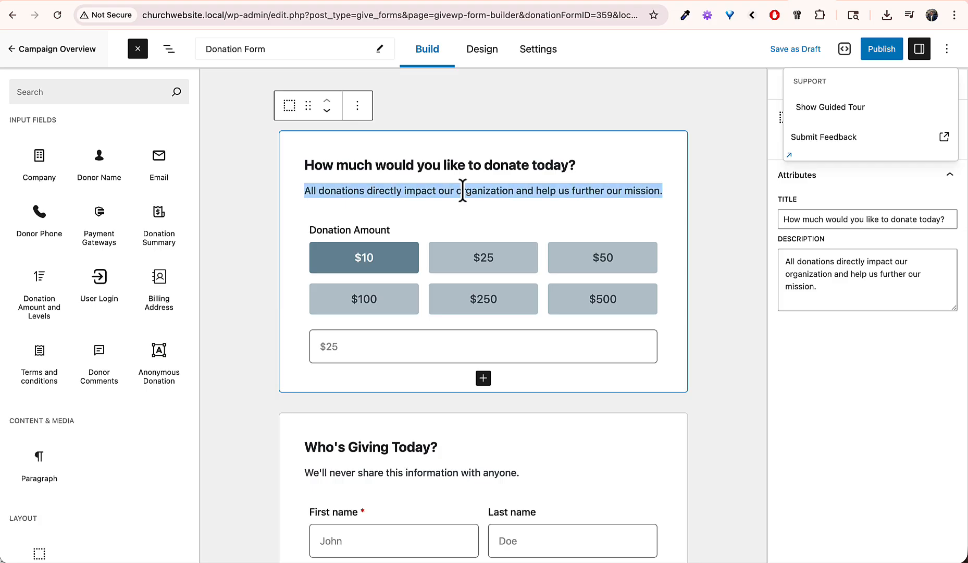
pyautogui.tripleClick(463, 190)
pyautogui.tripleClick(853, 277)
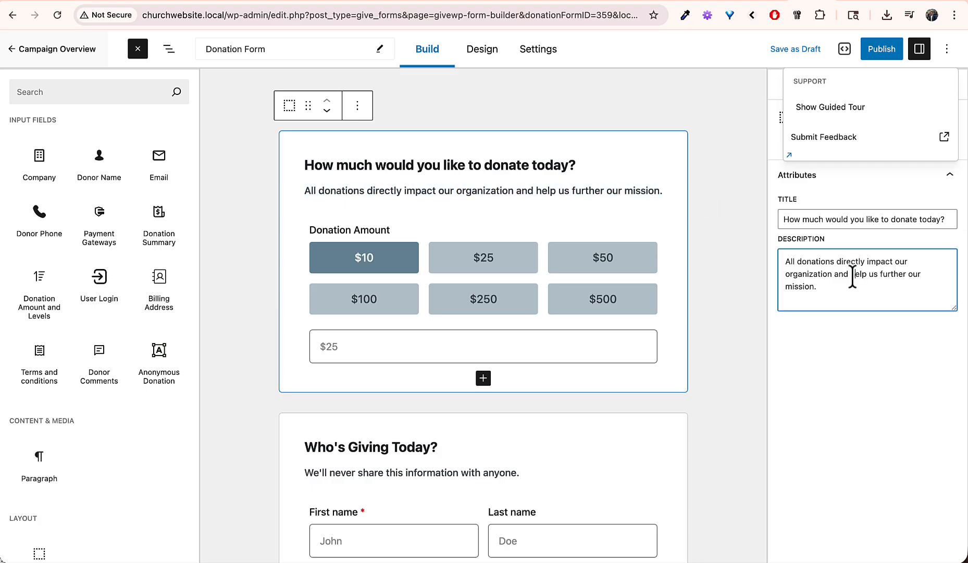
pyautogui.click(947, 48)
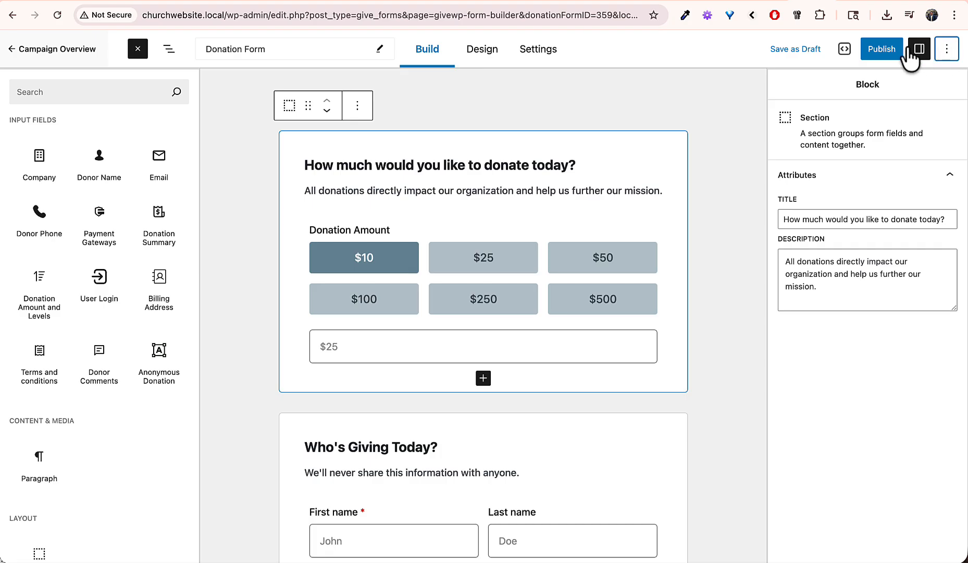
pyautogui.click(481, 58)
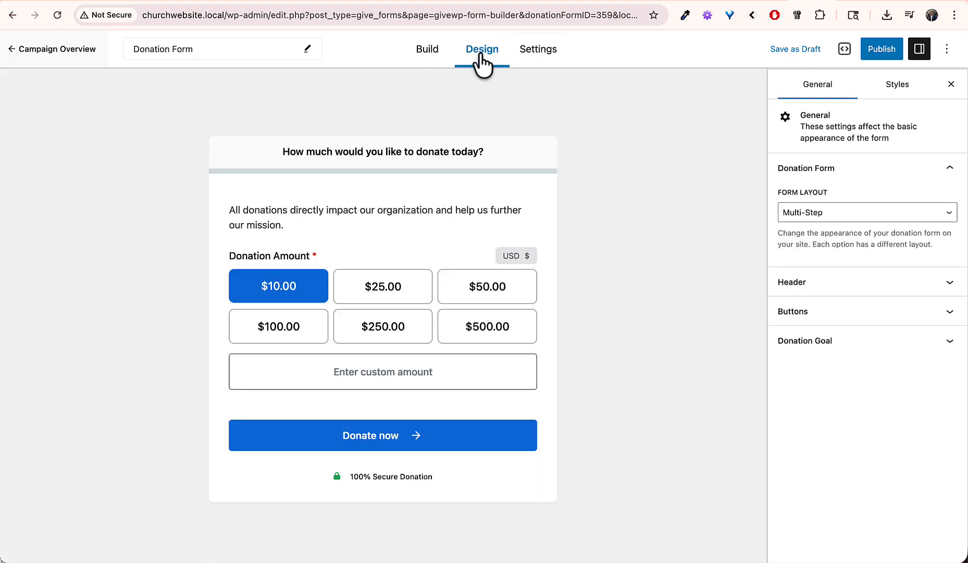
# Step: Try the Two Panel and Classic layouts, keep Multi-Step, and return to the campaign overview
pyautogui.click(822, 212)
pyautogui.click(817, 222)
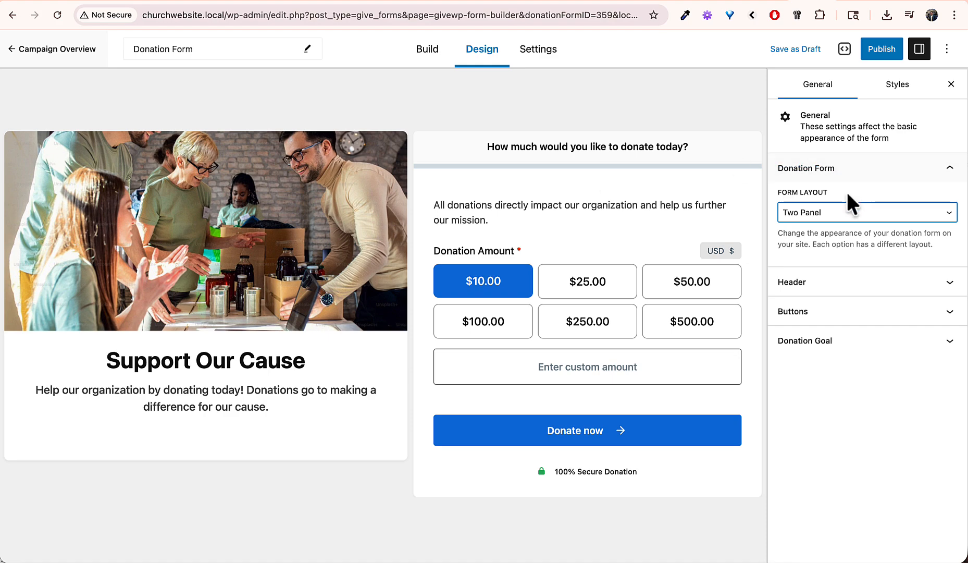
pyautogui.click(834, 208)
pyautogui.click(829, 182)
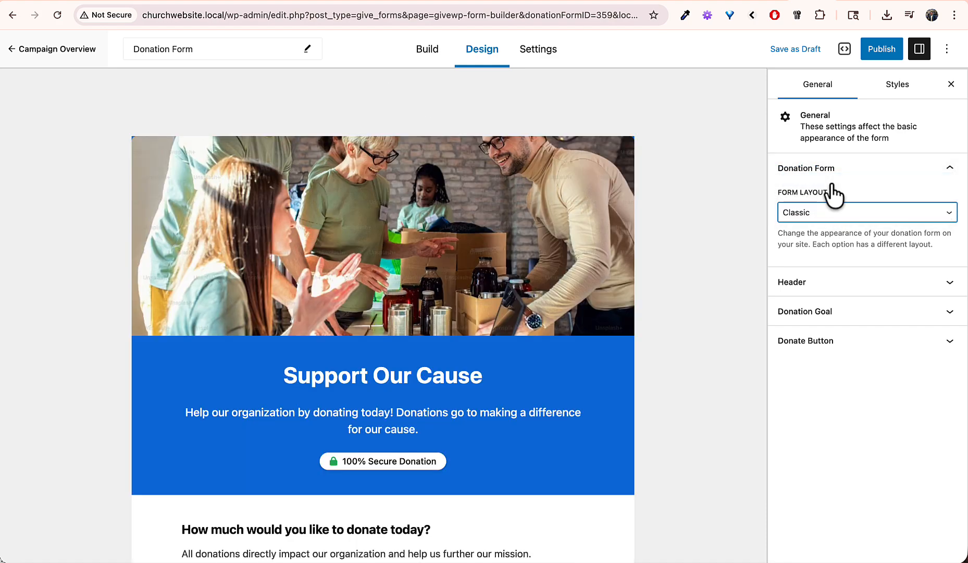
pyautogui.scroll(-15, 456, 378)
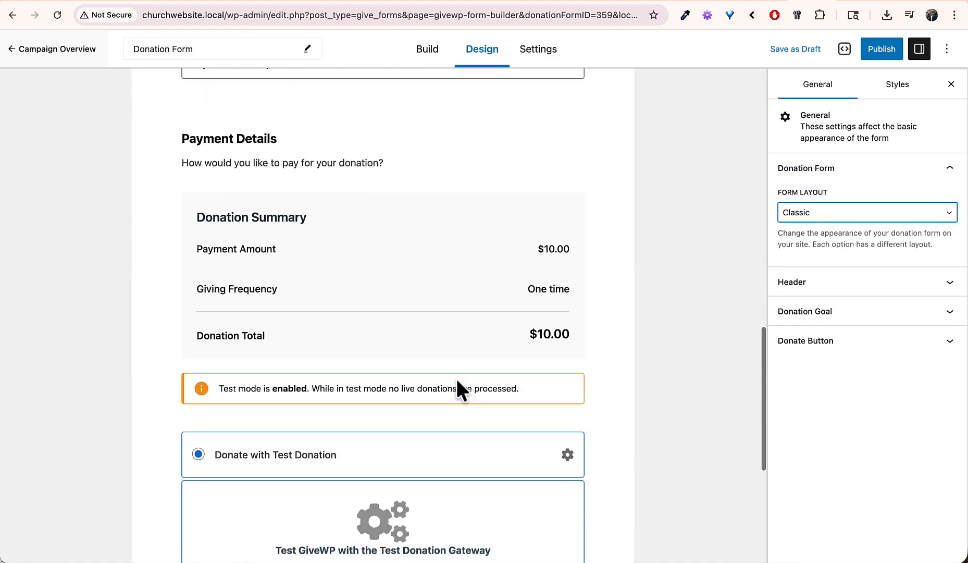
pyautogui.scroll(4, 456, 376)
pyautogui.scroll(10, 457, 380)
pyautogui.click(835, 206)
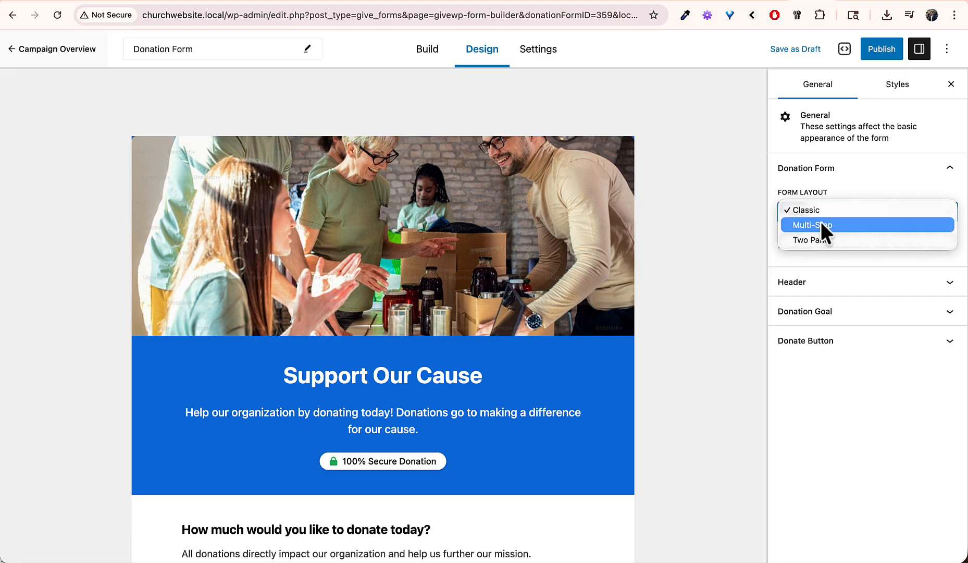
pyautogui.click(819, 219)
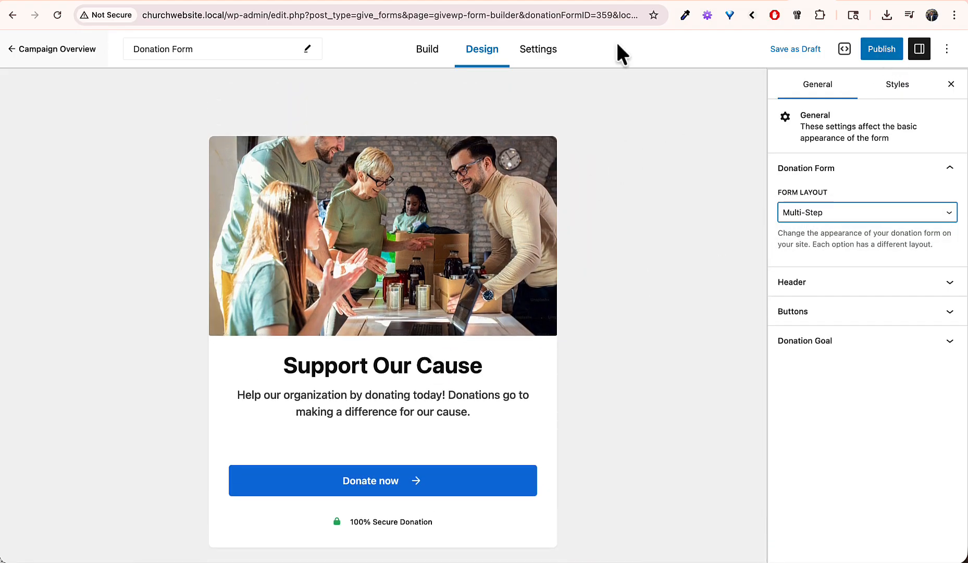
pyautogui.click(53, 49)
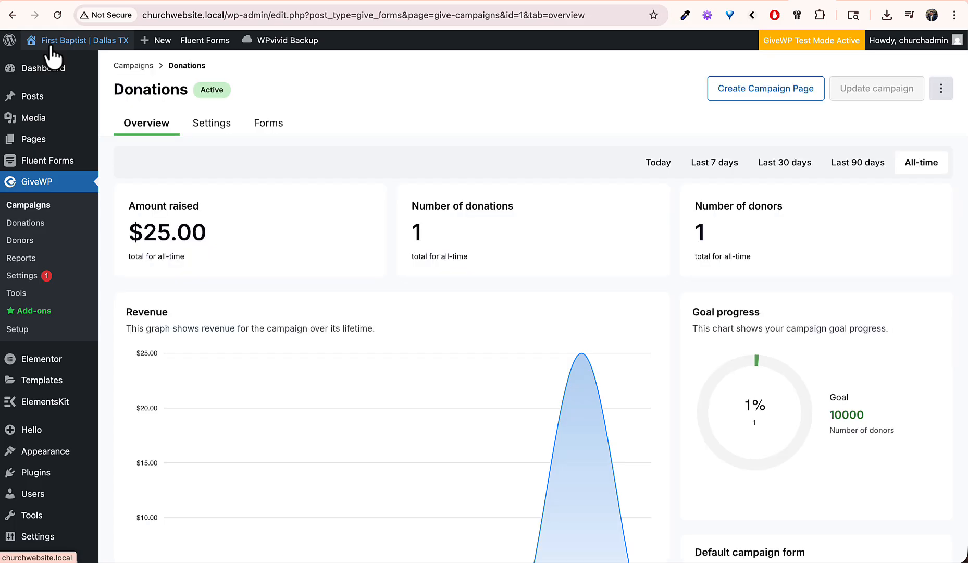
# Step: Review Step 2 of the GiveWP Setup Guide about connecting a payment gateway
pyautogui.click(23, 328)
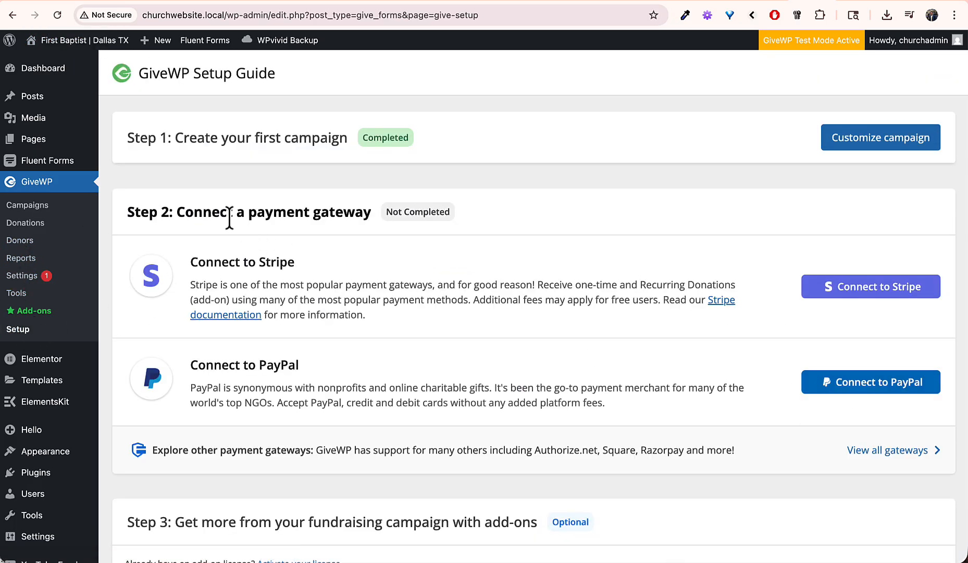
pyautogui.moveTo(203, 212); pyautogui.dragTo(356, 212)
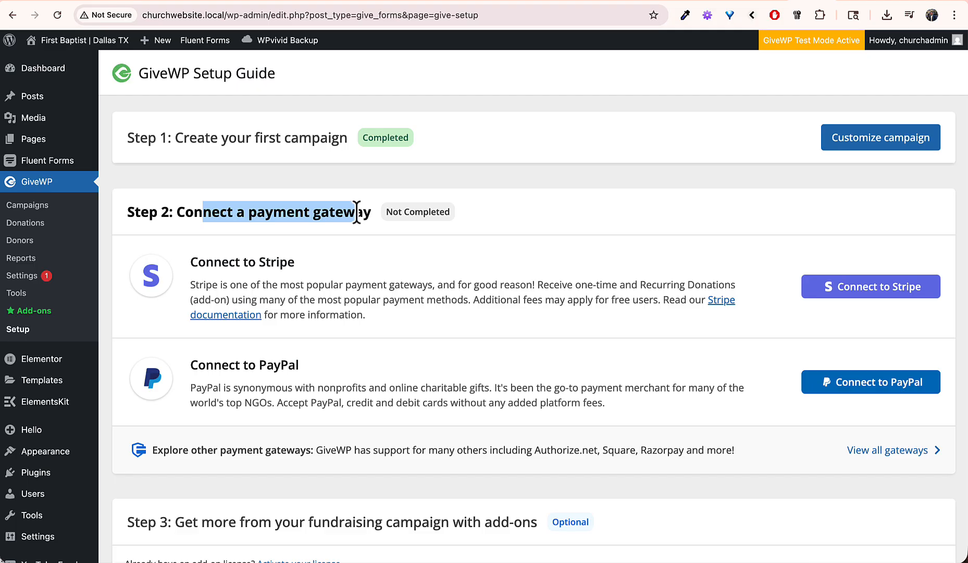
pyautogui.click(357, 213)
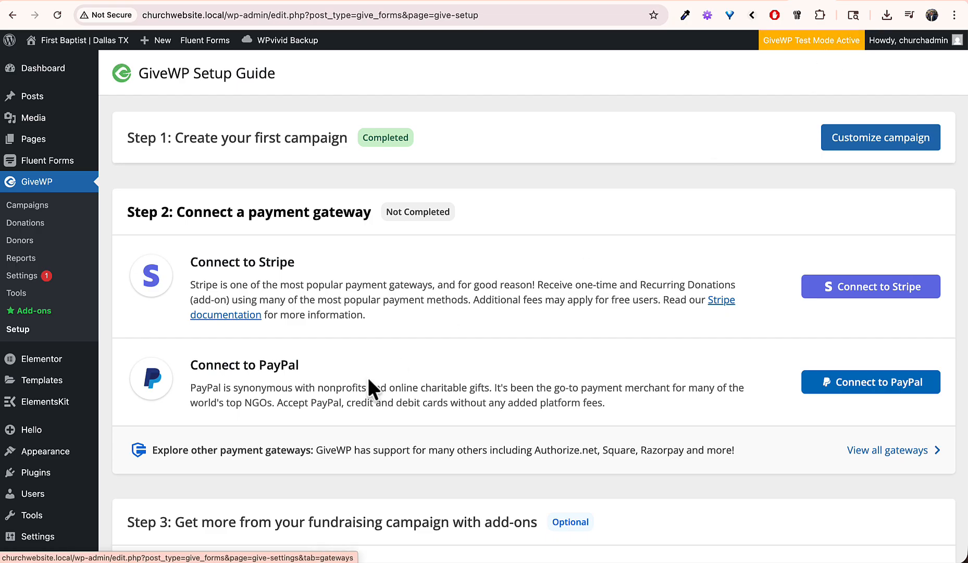
pyautogui.scroll(-3, 368, 377)
pyautogui.scroll(2, 368, 377)
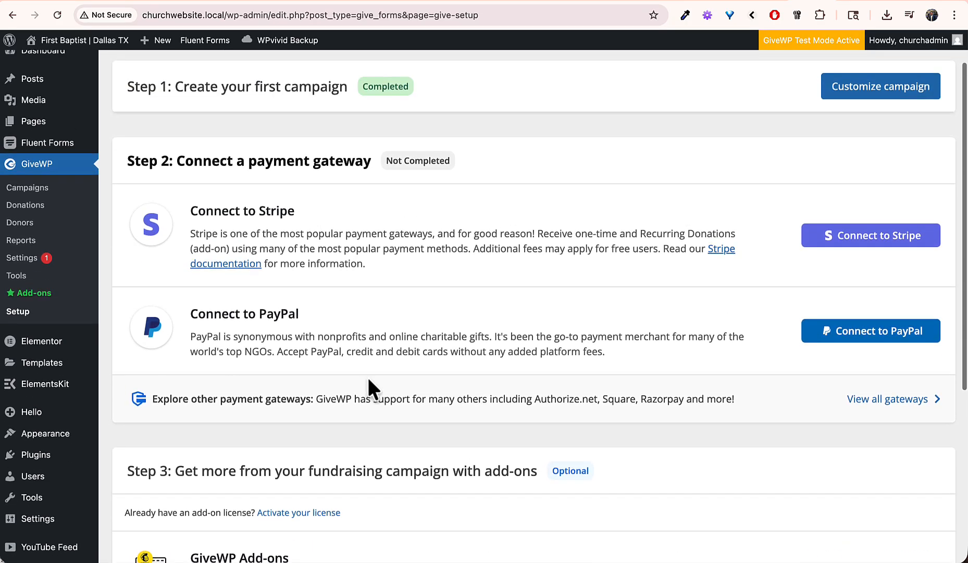
# Step: Test the Donate page form up to the payment details step, then return to the Setup Guide
pyautogui.click(842, 1)
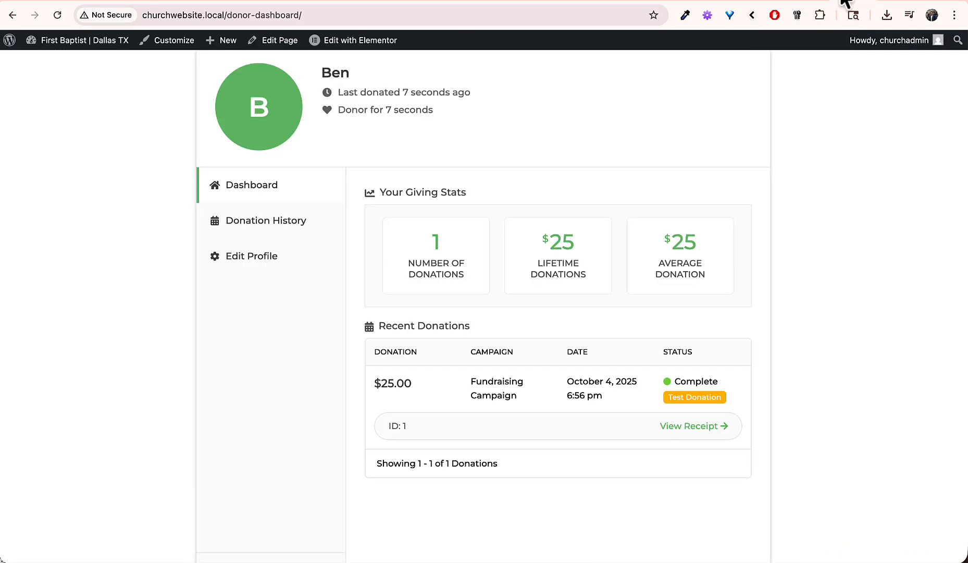
pyautogui.scroll(3, 445, 313)
pyautogui.click(693, 101)
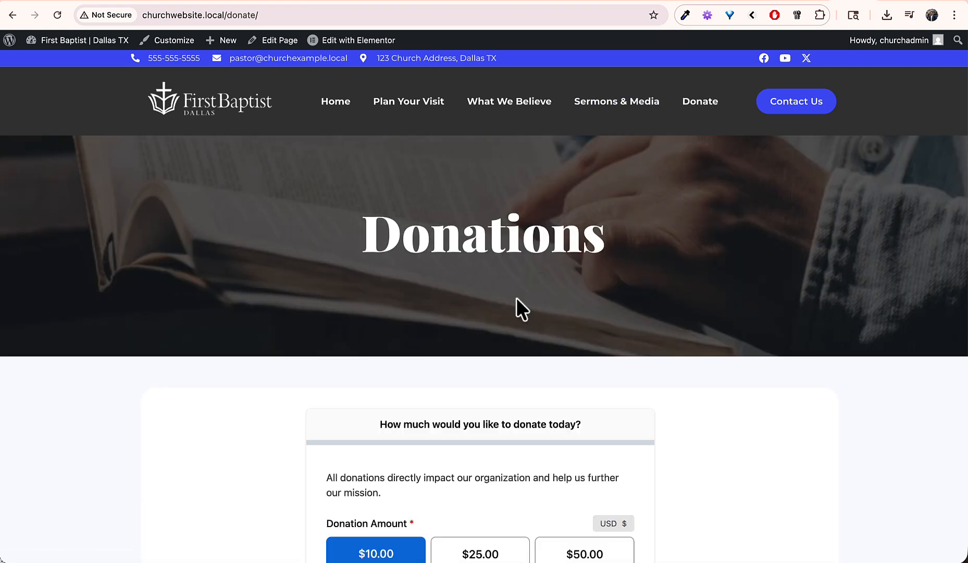
pyautogui.scroll(-5, 517, 297)
pyautogui.click(518, 312)
pyautogui.click(475, 376)
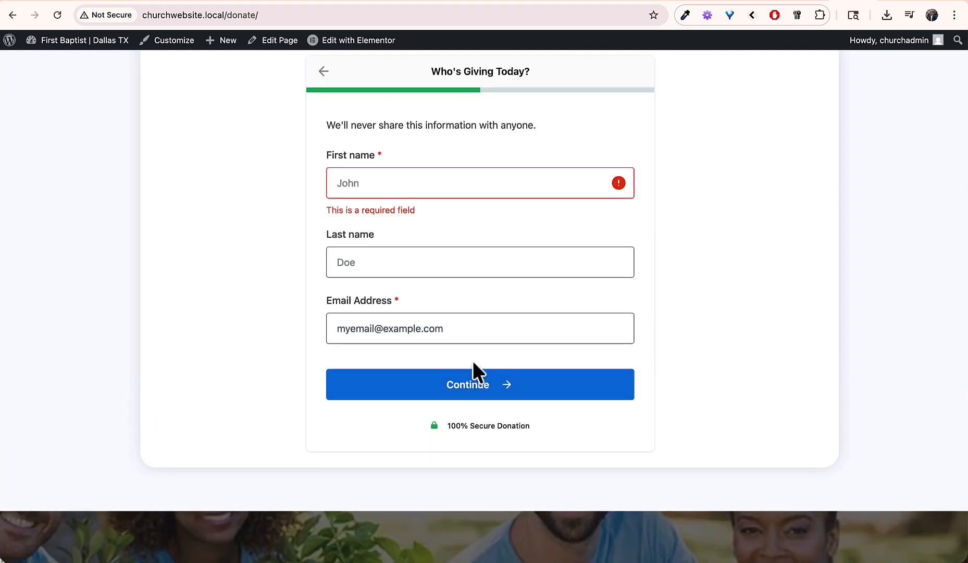
pyautogui.write('Ted')
pyautogui.click(399, 389)
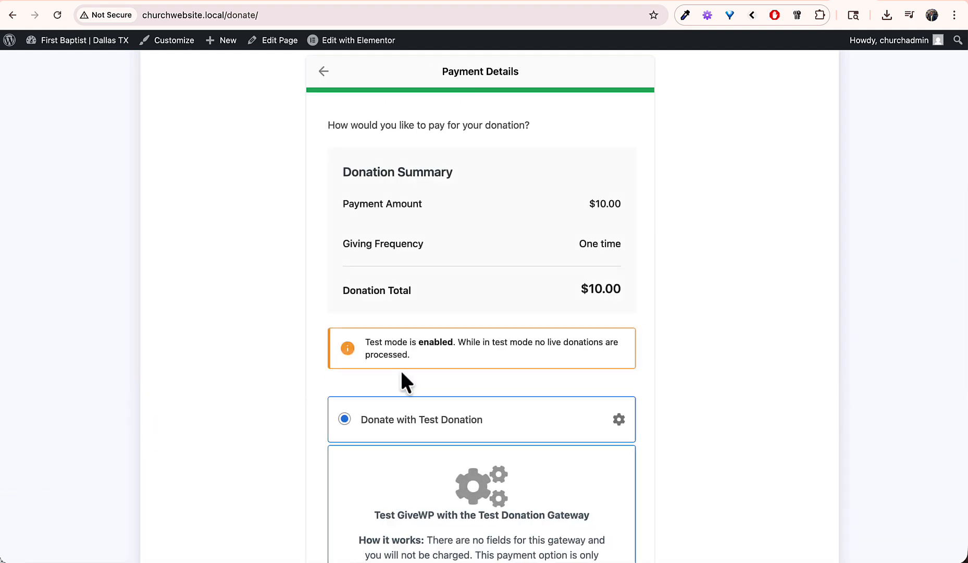
pyautogui.scroll(-2, 417, 360)
pyautogui.scroll(-3, 432, 339)
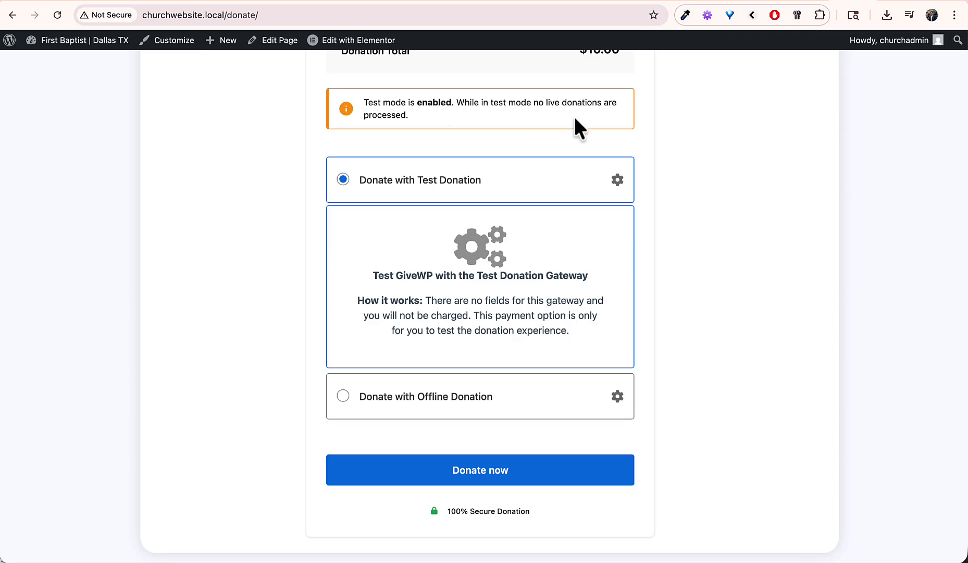
pyautogui.click(808, 0)
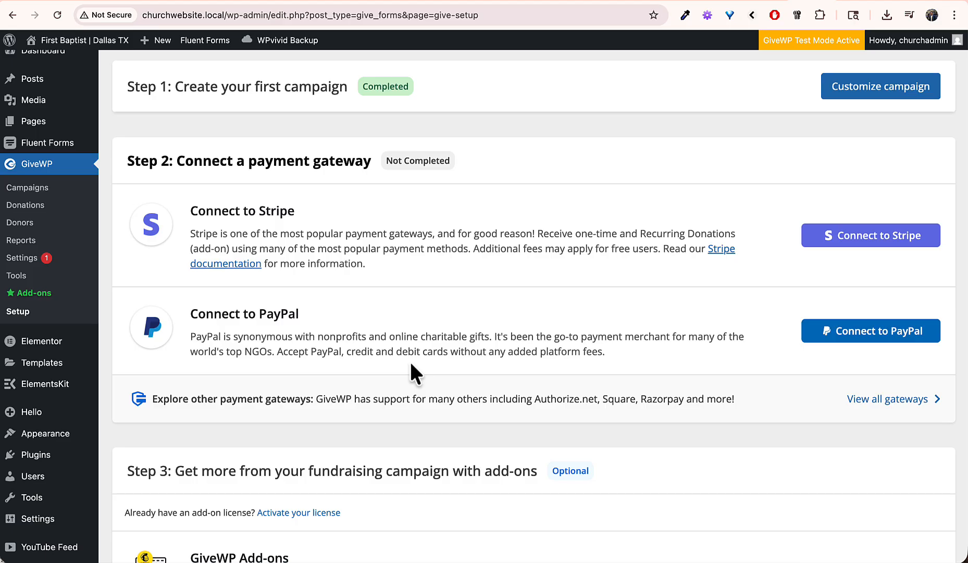
# Step: Browse GiveWP's full list of supported payment gateways and the Square Gateway add-on details
pyautogui.click(894, 400)
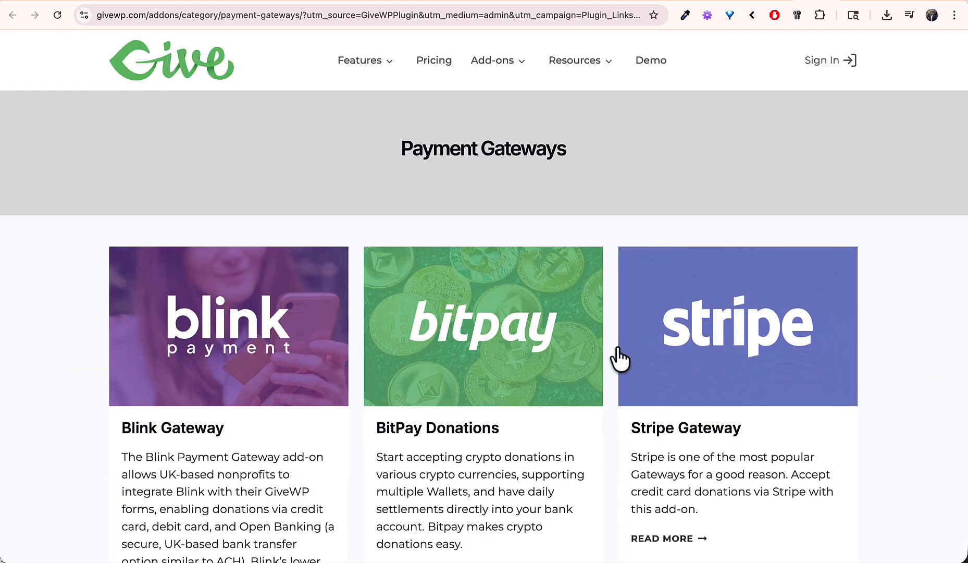
pyautogui.scroll(-8, 595, 389)
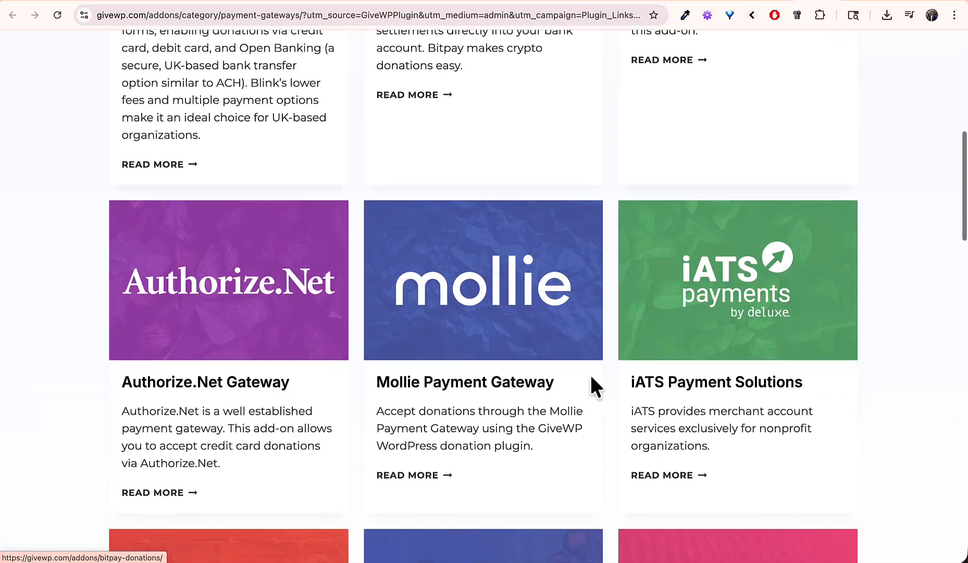
pyautogui.scroll(-12, 591, 378)
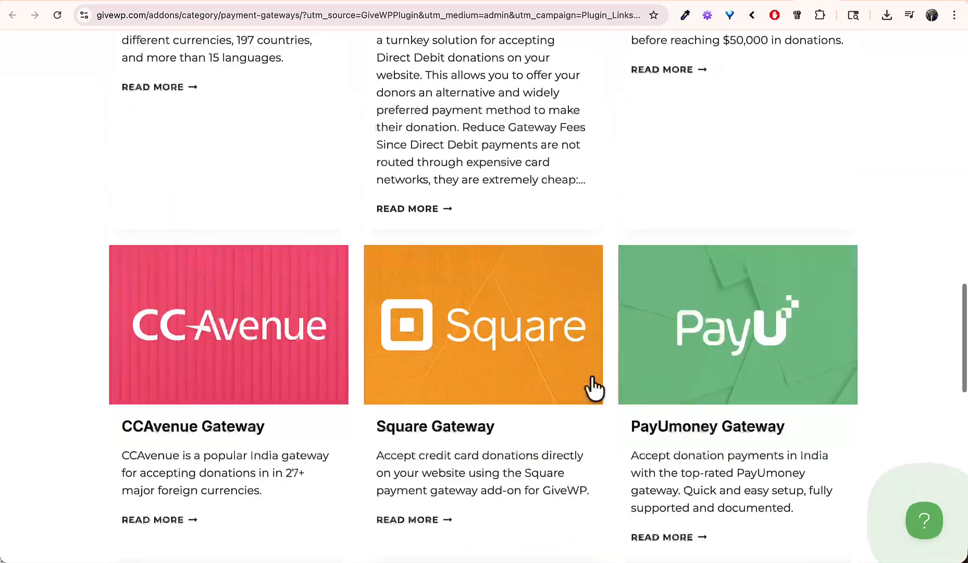
pyautogui.scroll(-2, 594, 388)
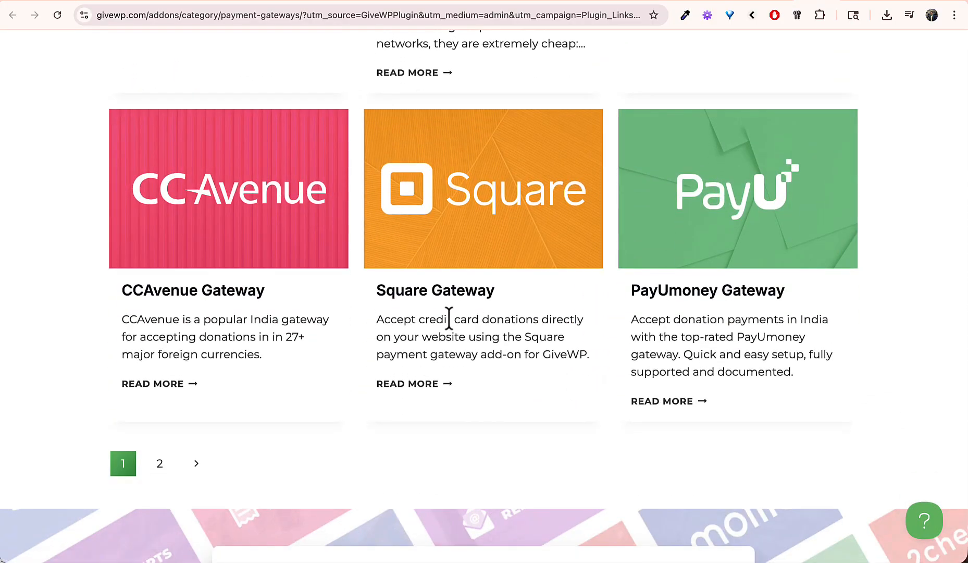
pyautogui.click(421, 293)
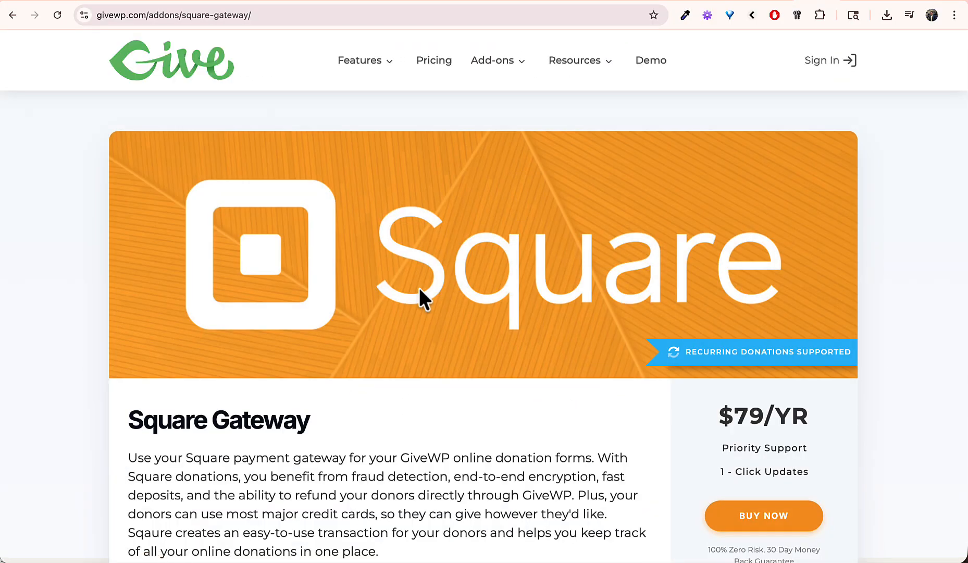
pyautogui.scroll(-3, 419, 288)
pyautogui.scroll(-2, 419, 287)
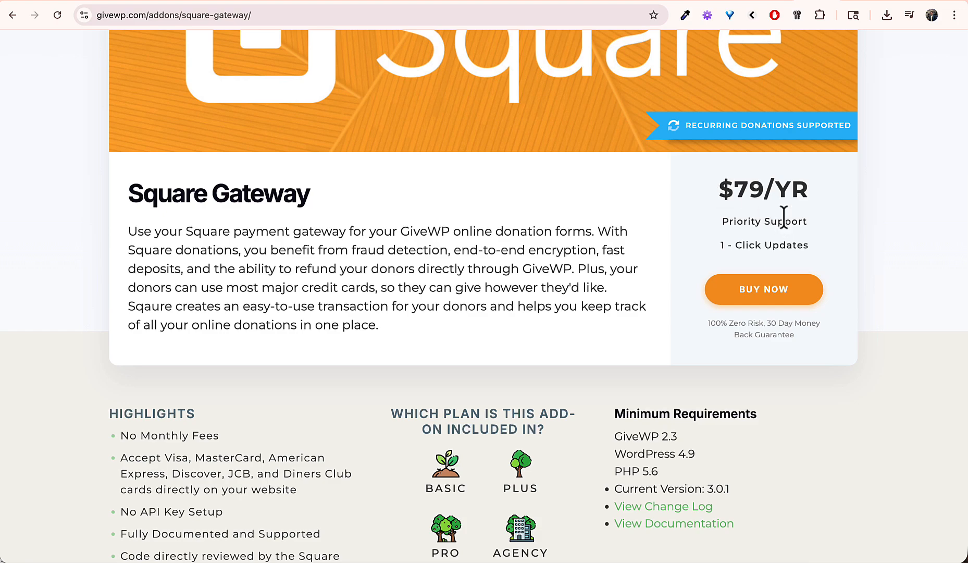
pyautogui.hscroll(-3, 475, 255)
pyautogui.scroll(-4, 475, 255)
pyautogui.scroll(1, 474, 256)
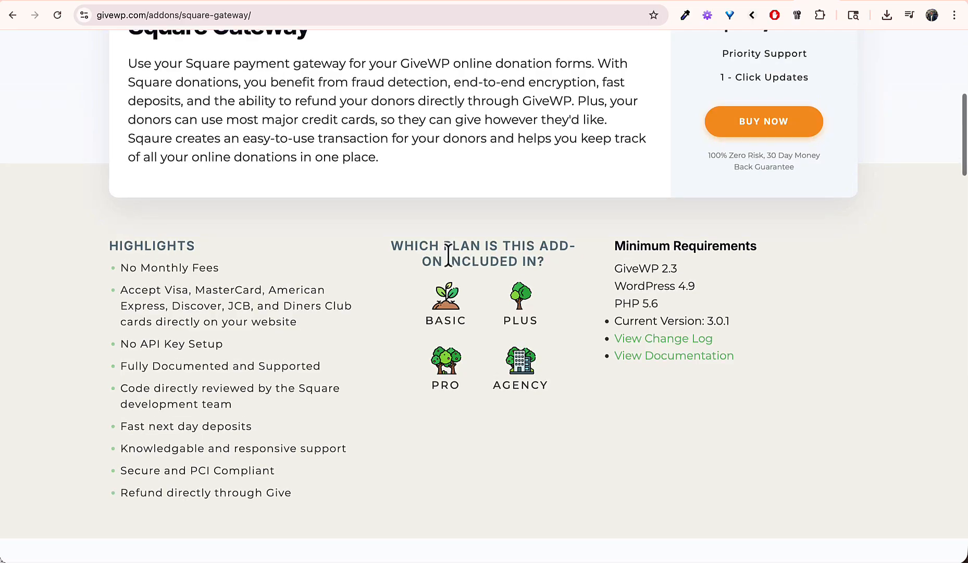
pyautogui.scroll(8, 448, 255)
pyautogui.moveTo(383, 65)
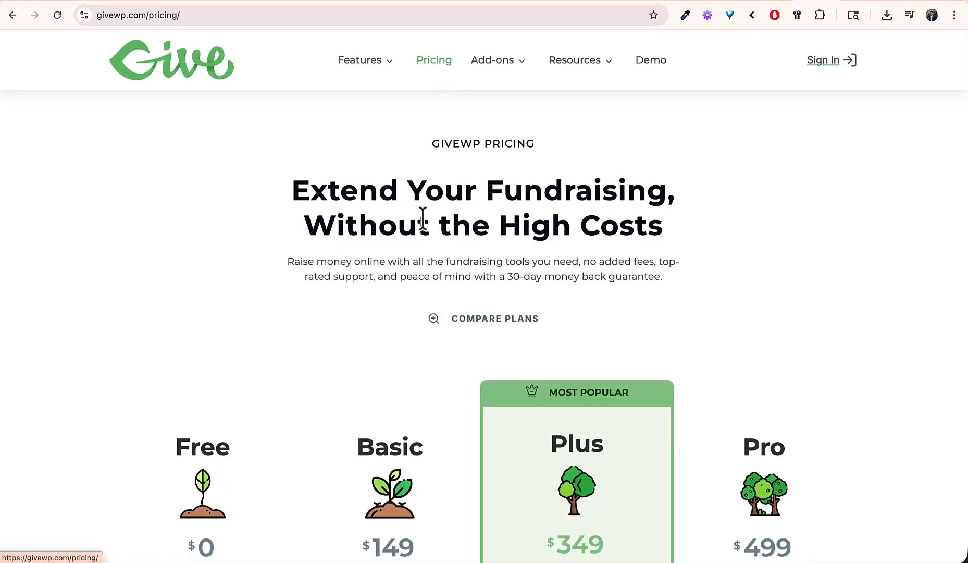
pyautogui.scroll(-6, 414, 261)
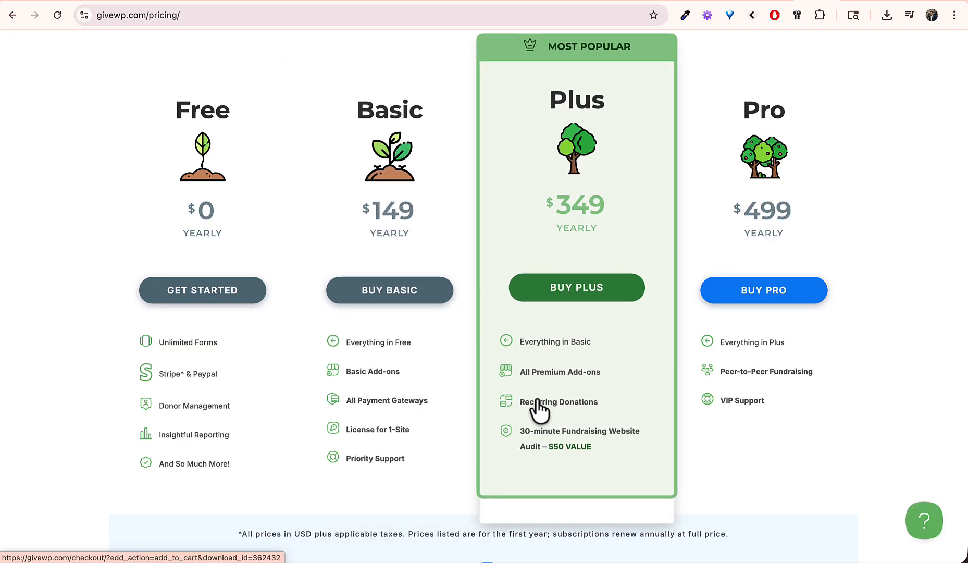
pyautogui.click(400, 407)
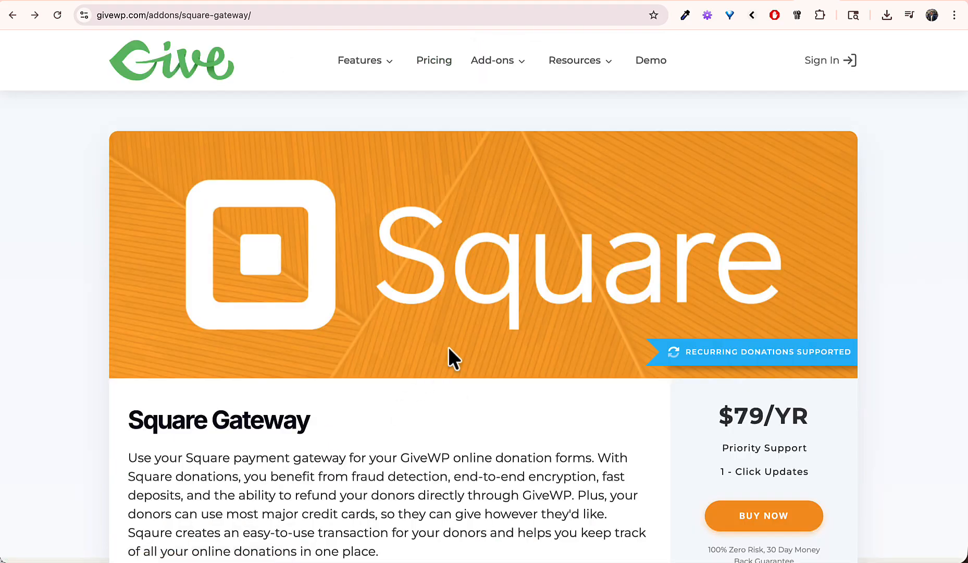
pyautogui.scroll(-6, 464, 334)
pyautogui.scroll(5, 467, 327)
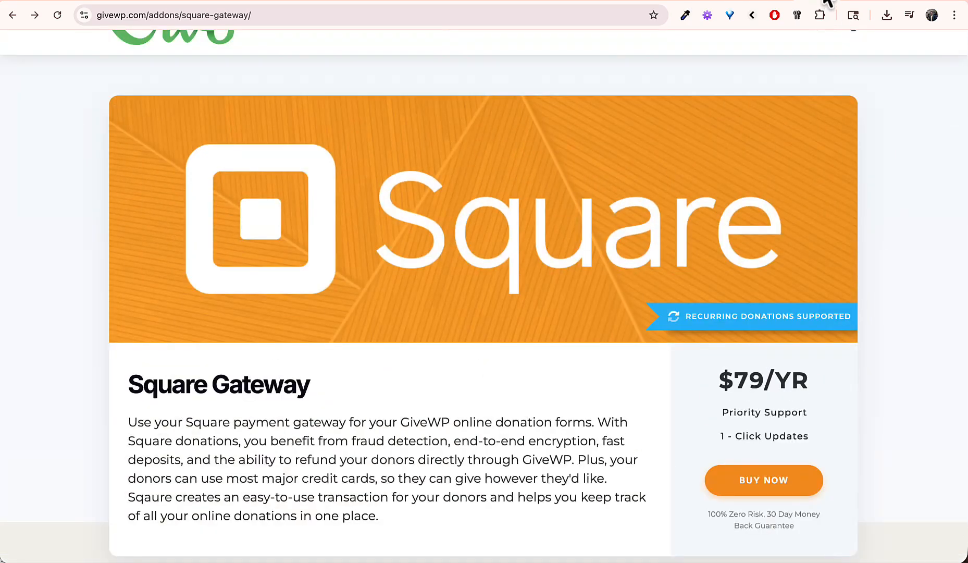
pyautogui.click(825, 1)
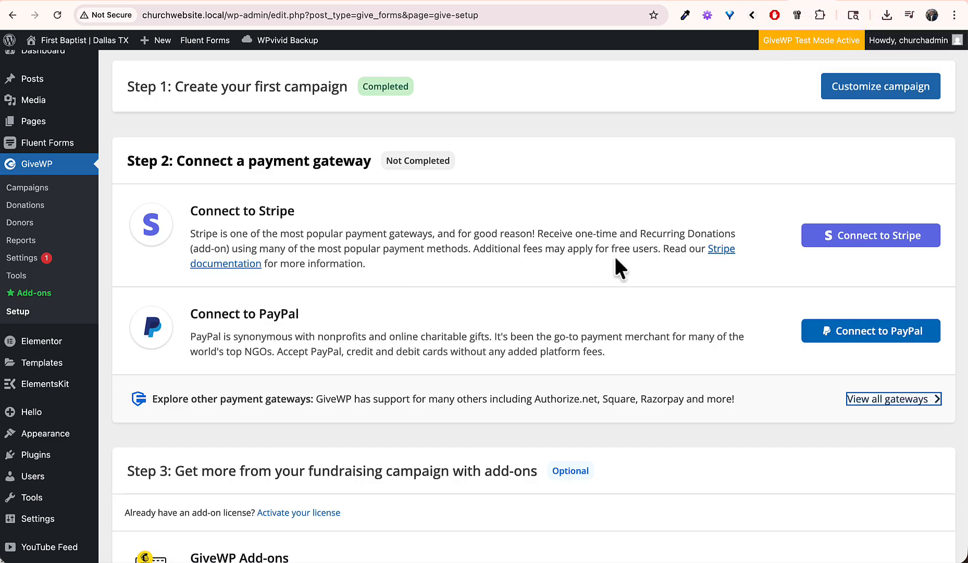
# Step: Set GiveWP test mode to Disabled and save the gateway settings
pyautogui.scroll(-7, 539, 356)
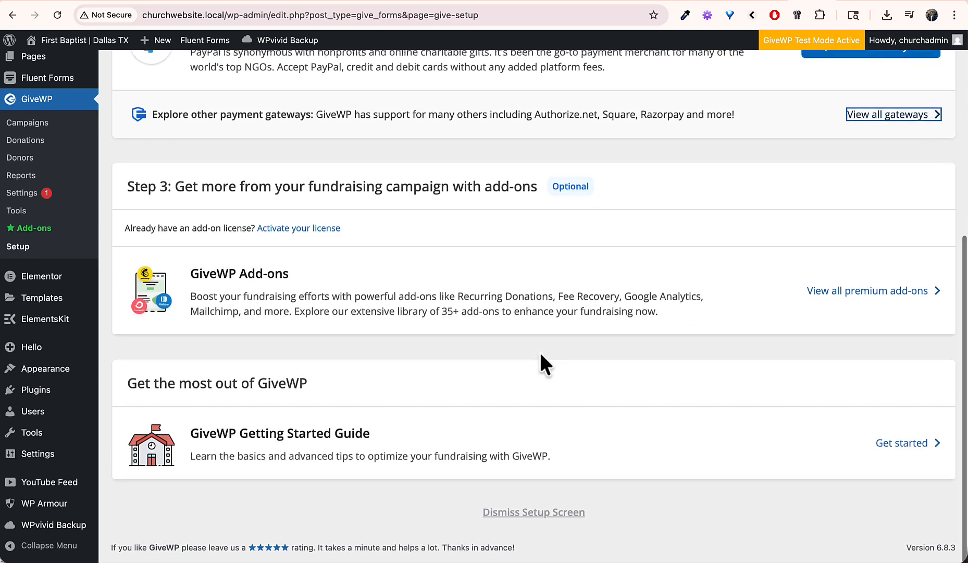
pyautogui.scroll(8, 539, 356)
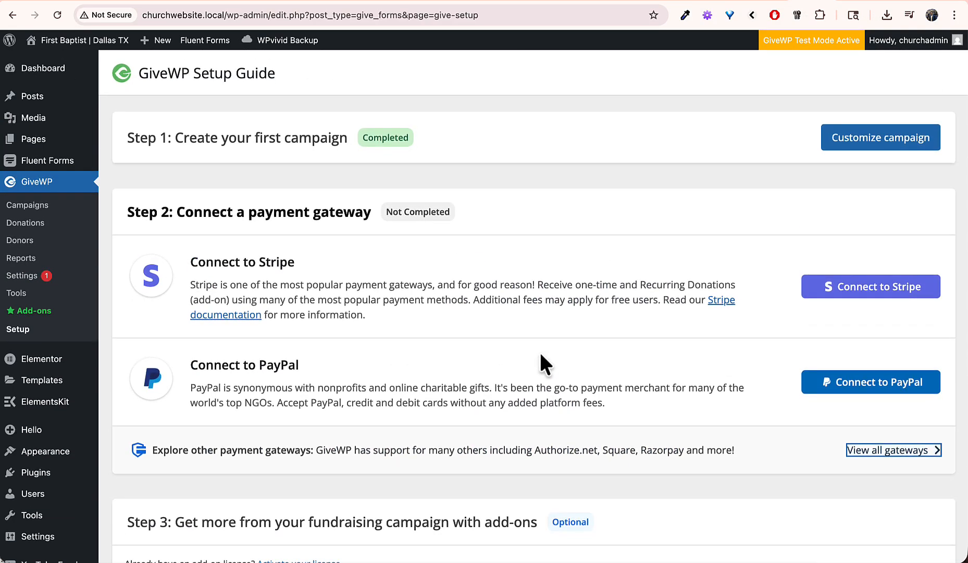
pyautogui.click(830, 41)
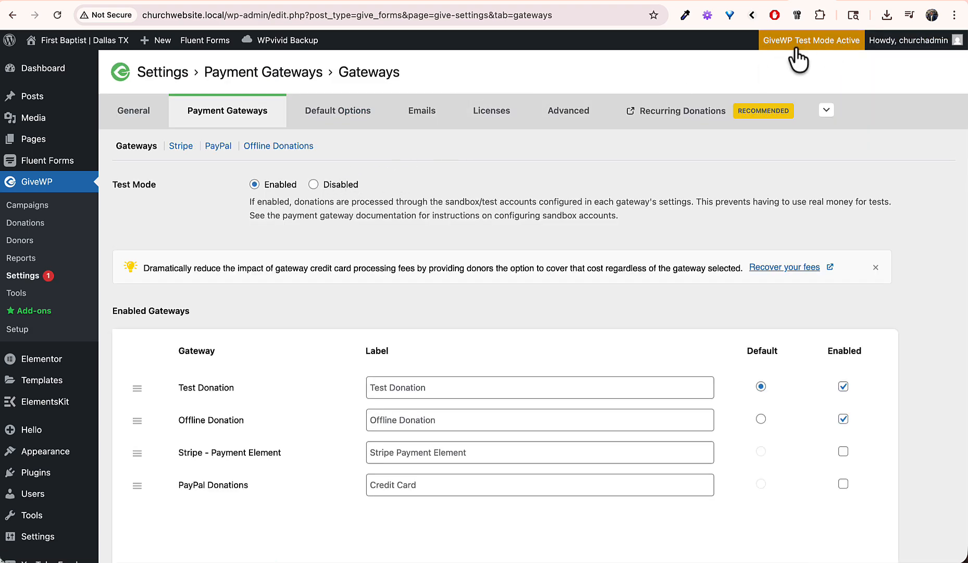
pyautogui.scroll(-5, 379, 273)
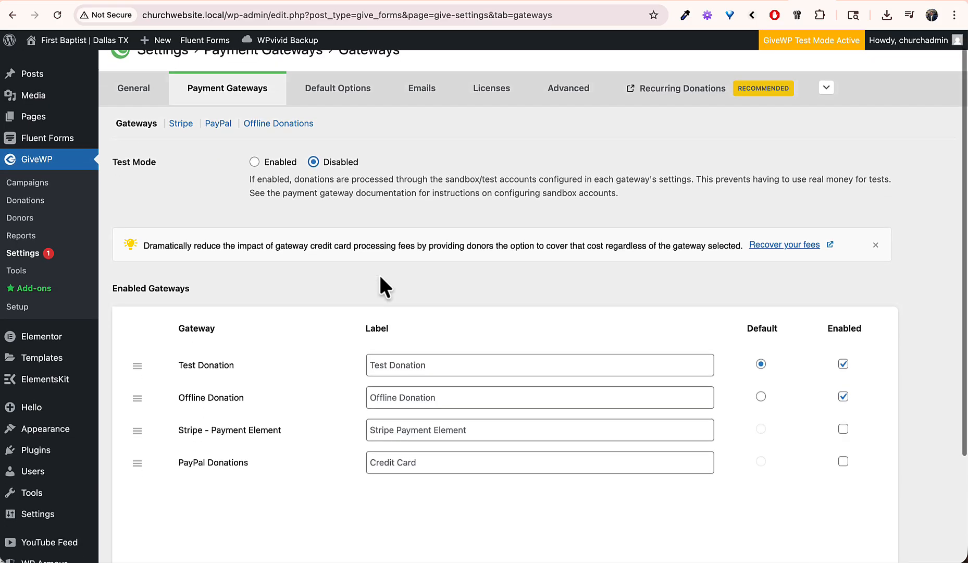
pyautogui.click(154, 495)
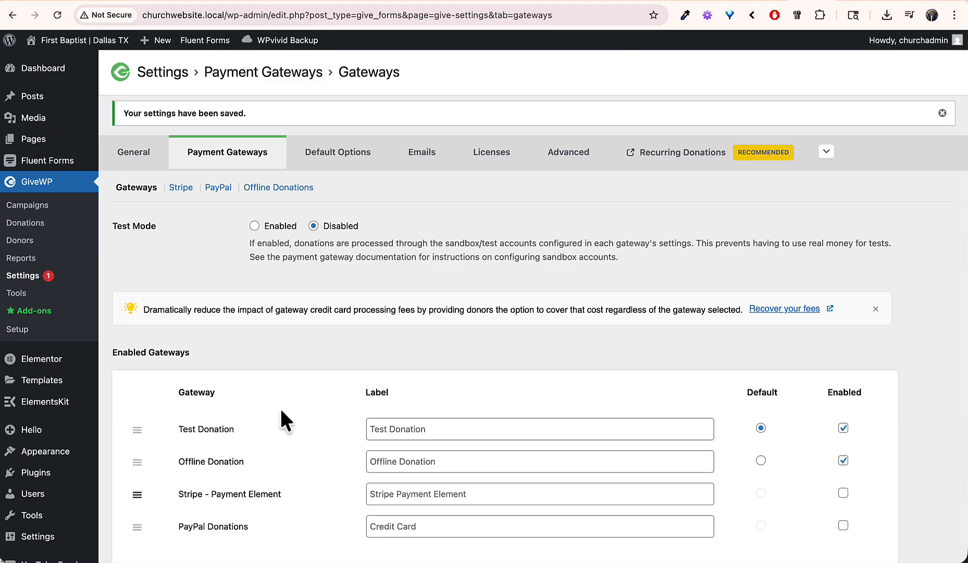
# Step: Make Stripe the only enabled GiveWP payment gateway, leaving Offline Donation off, and save
pyautogui.scroll(-5, 635, 342)
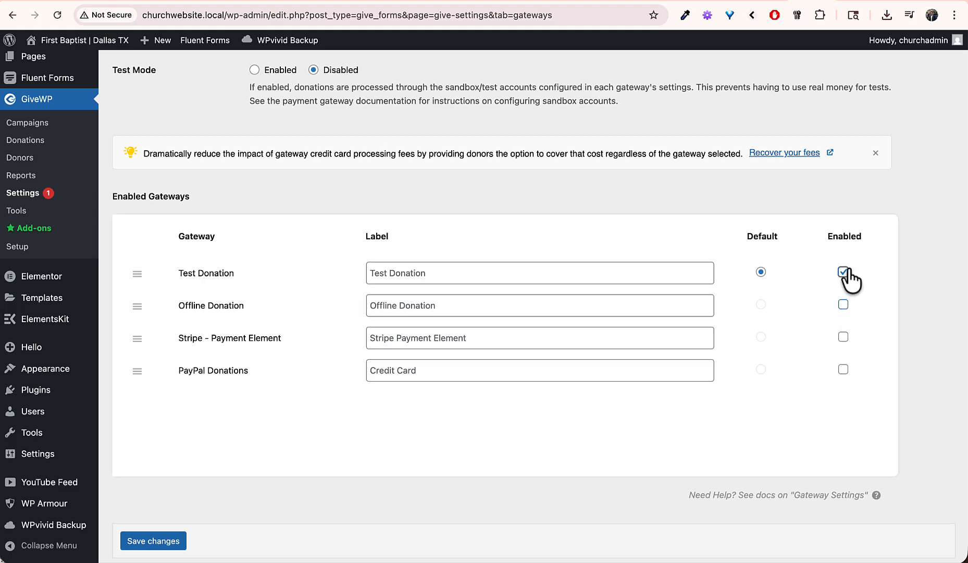
pyautogui.click(843, 336)
pyautogui.click(146, 542)
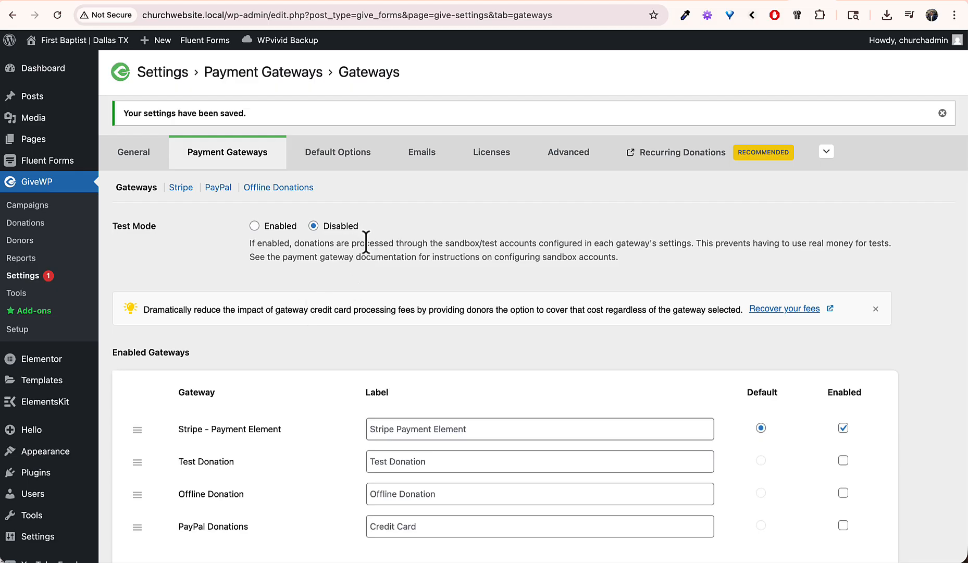
pyautogui.click(844, 492)
pyautogui.click(843, 492)
pyautogui.click(843, 387)
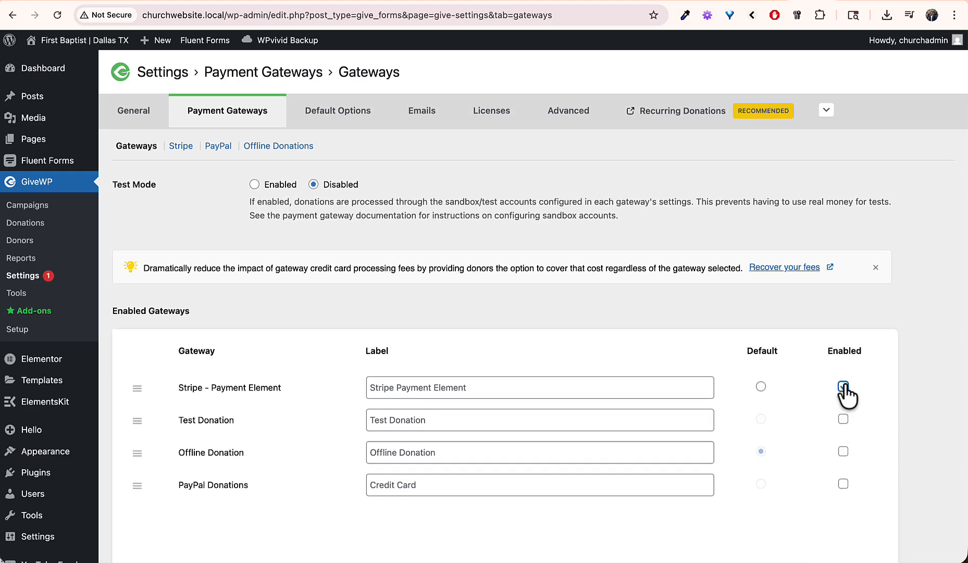
pyautogui.scroll(-5, 586, 465)
pyautogui.click(166, 498)
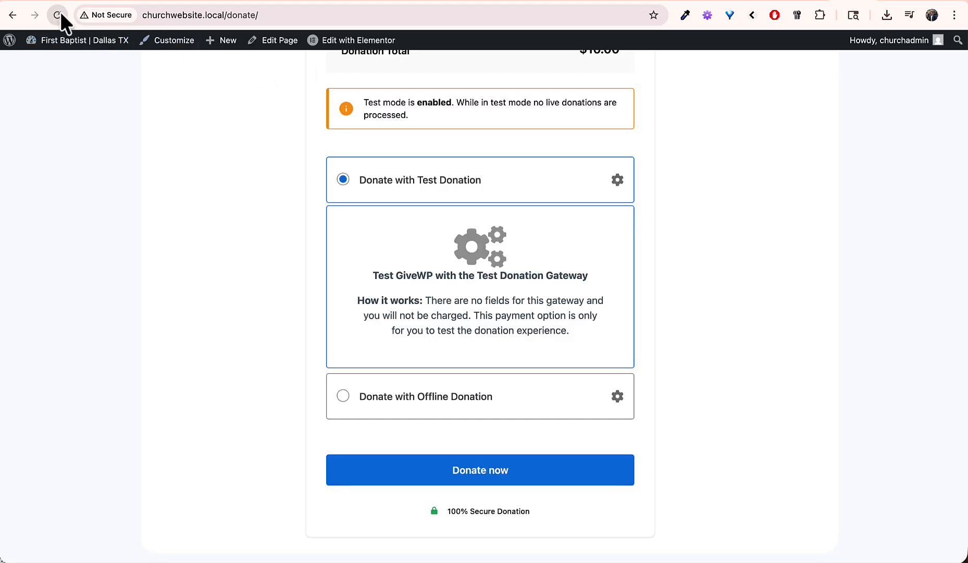
# Step: Run a test donation with first name 'Test' to the payment step, then open GiveWP Emails settings
pyautogui.click(58, 15)
pyautogui.scroll(2, 453, 311)
pyautogui.click(457, 293)
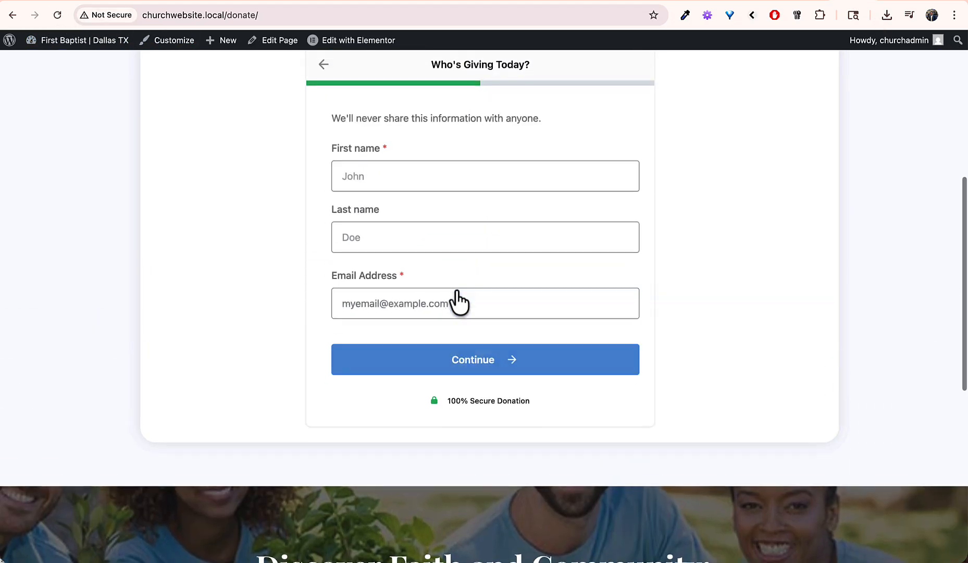
pyautogui.click(426, 195)
pyautogui.write('Test')
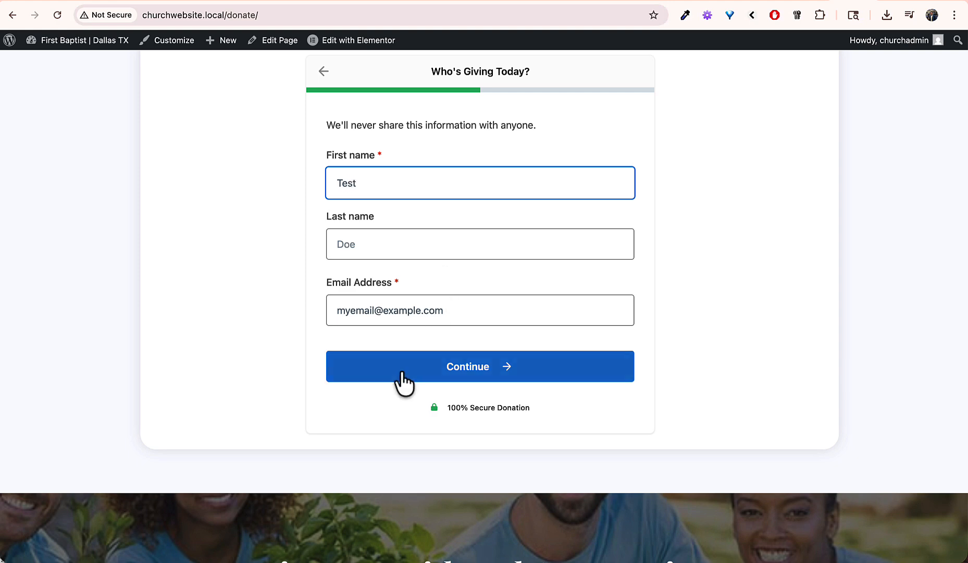
pyautogui.click(400, 378)
pyautogui.scroll(-3, 463, 381)
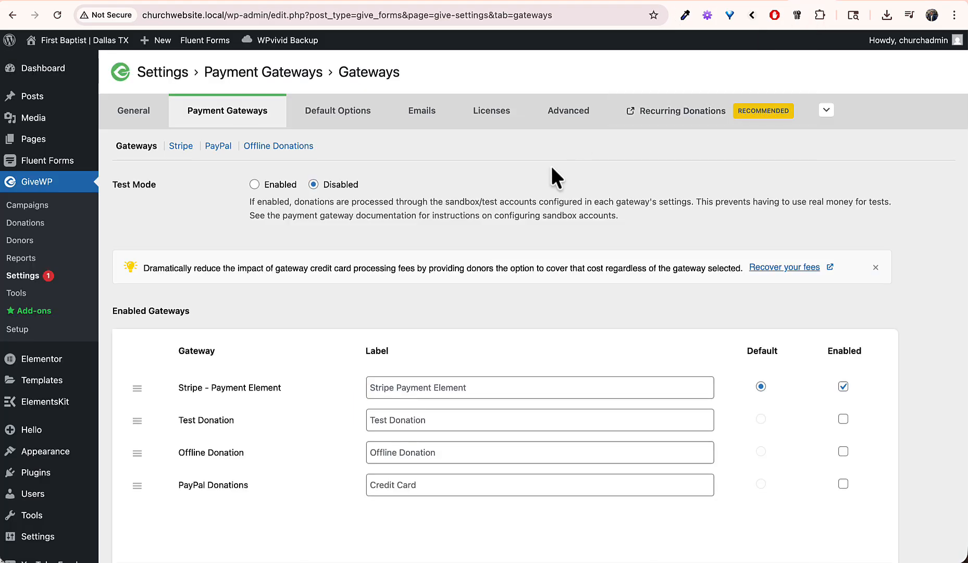
pyautogui.click(394, 123)
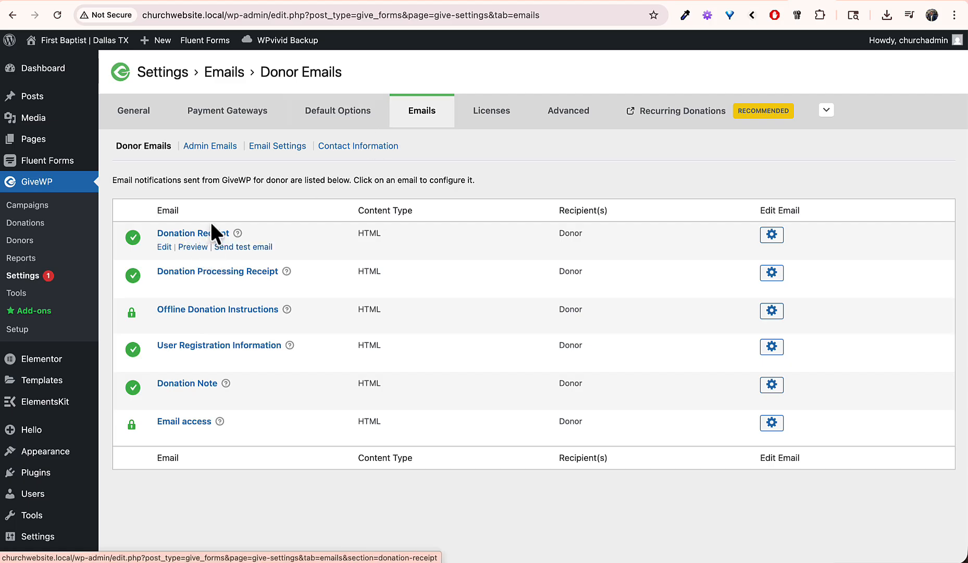
# Step: Review GiveWP donations with test donations shown, then open the donor's overview record
pyautogui.click(63, 224)
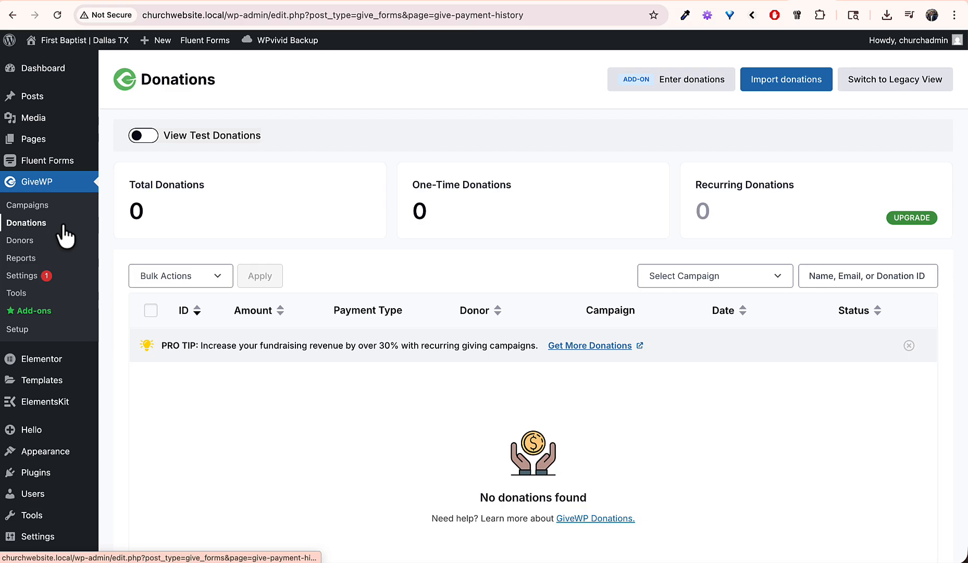
pyautogui.click(139, 139)
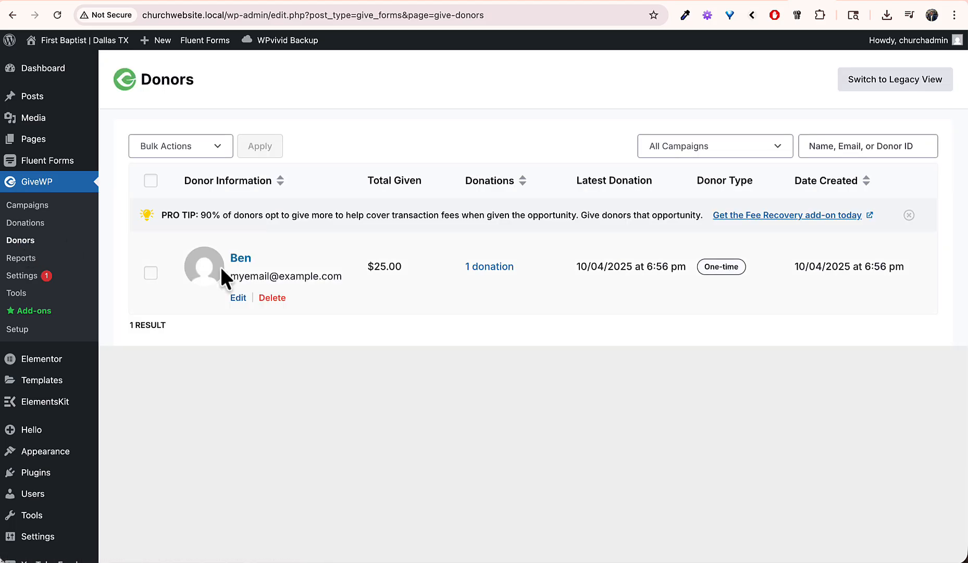
pyautogui.click(242, 261)
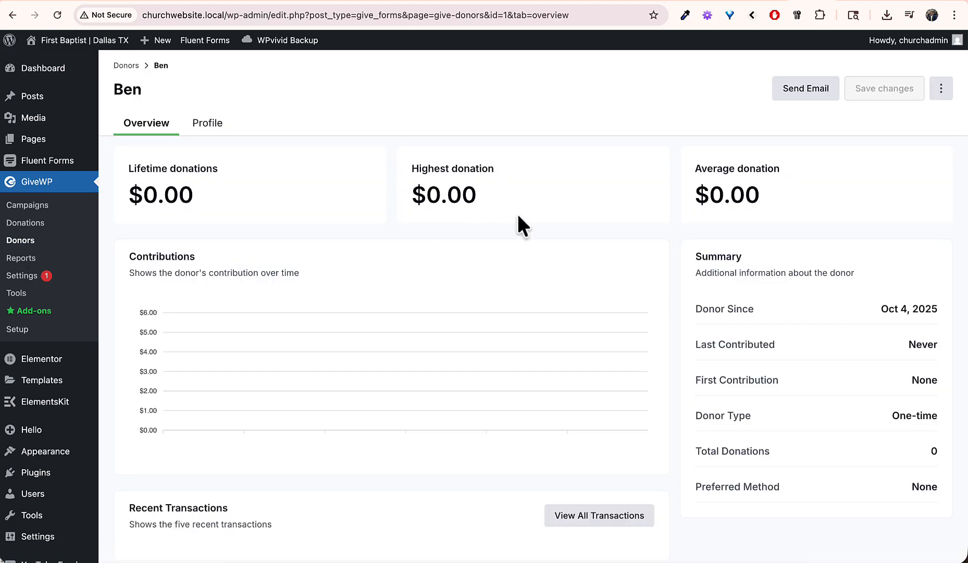
pyautogui.scroll(-3, 412, 205)
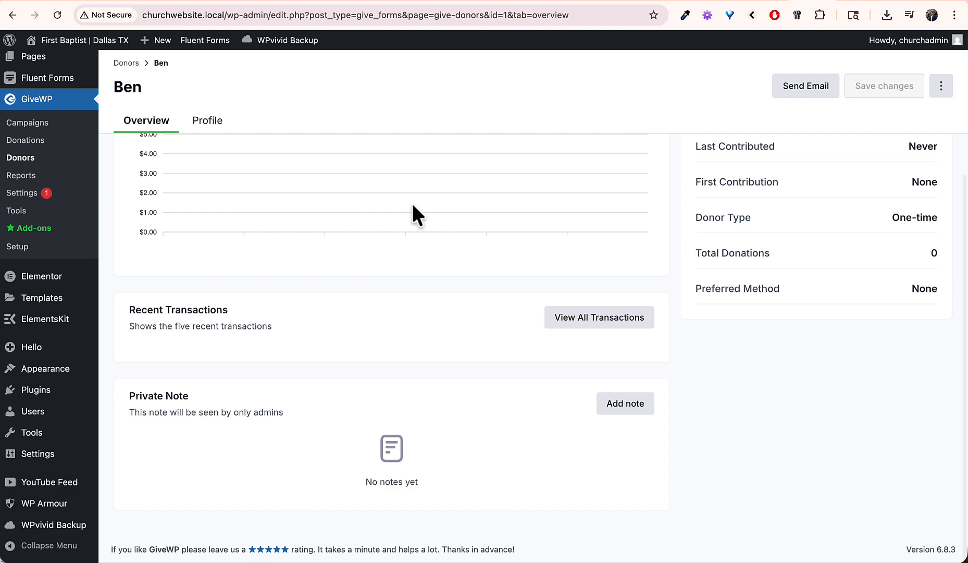
pyautogui.scroll(3, 413, 208)
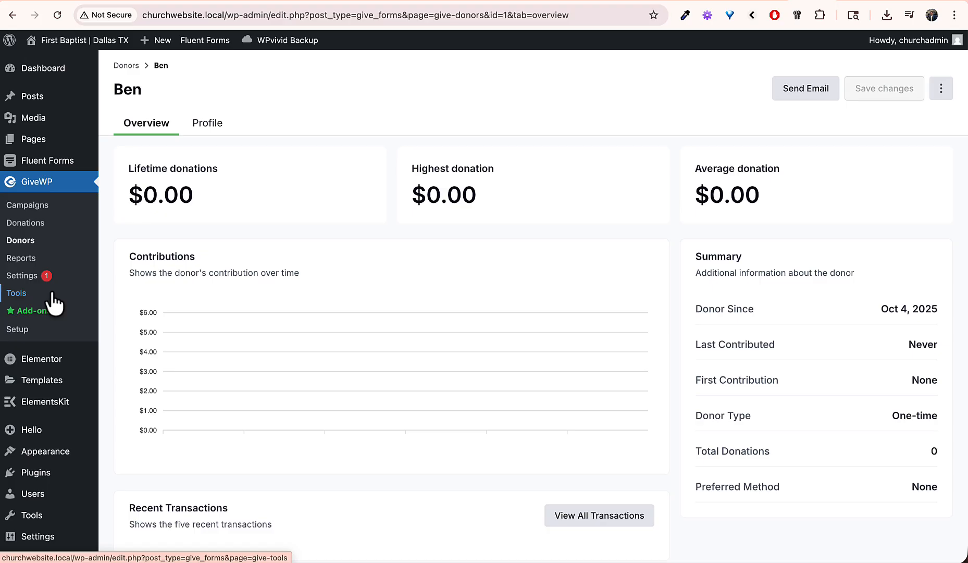
pyautogui.scroll(-3, 53, 303)
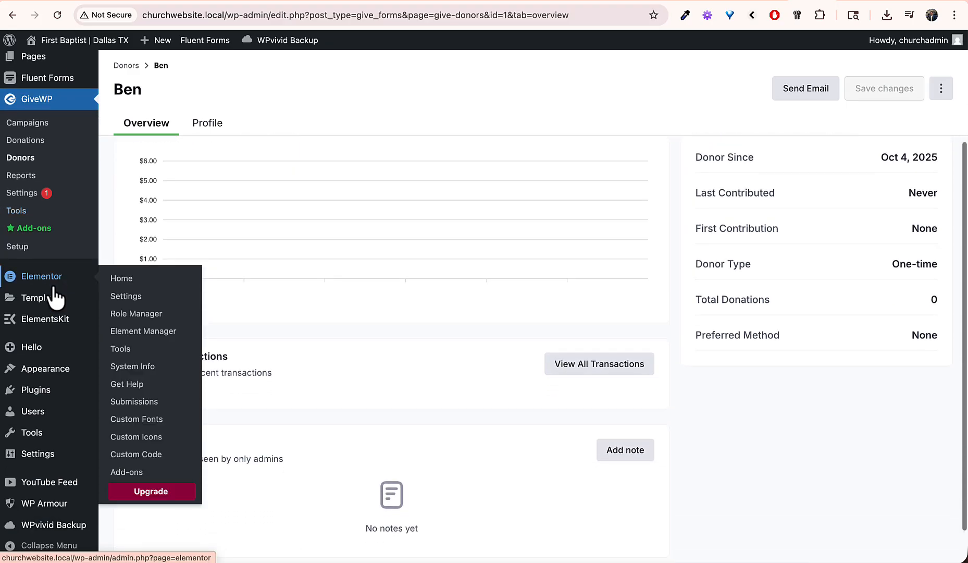
# Step: Enable auto-updates for the active Hello Elementor theme from its Theme Details
pyautogui.moveTo(47, 390)
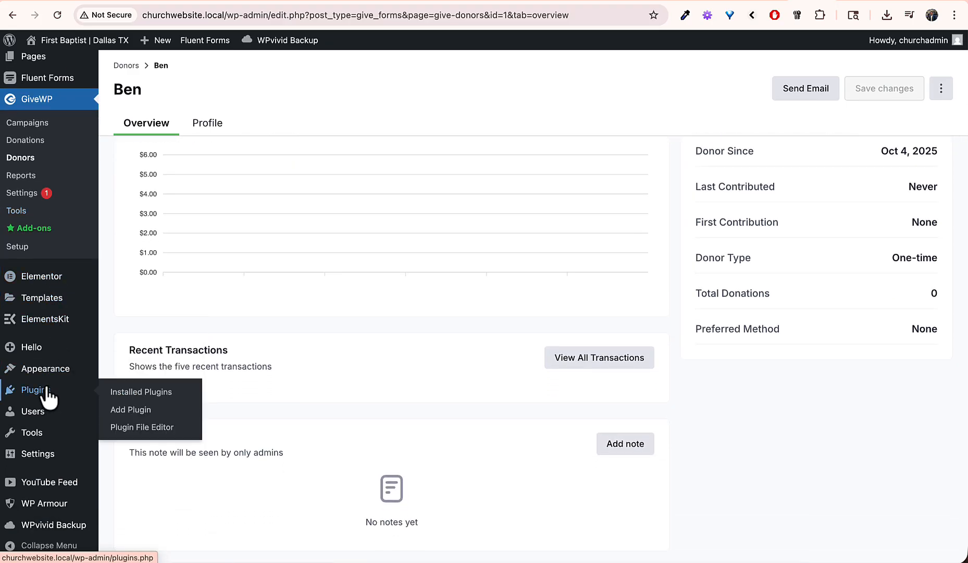
pyautogui.moveTo(53, 371)
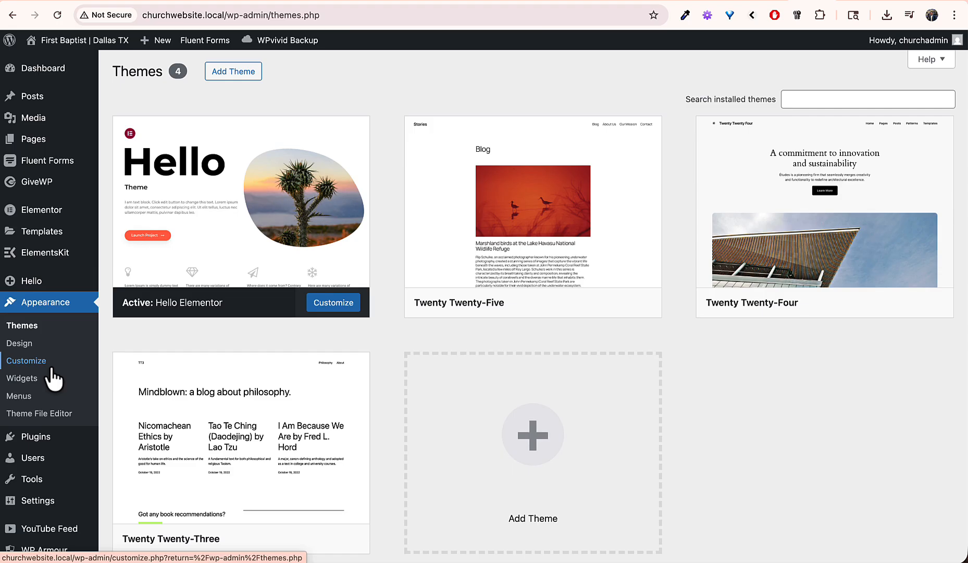
pyautogui.moveTo(229, 224)
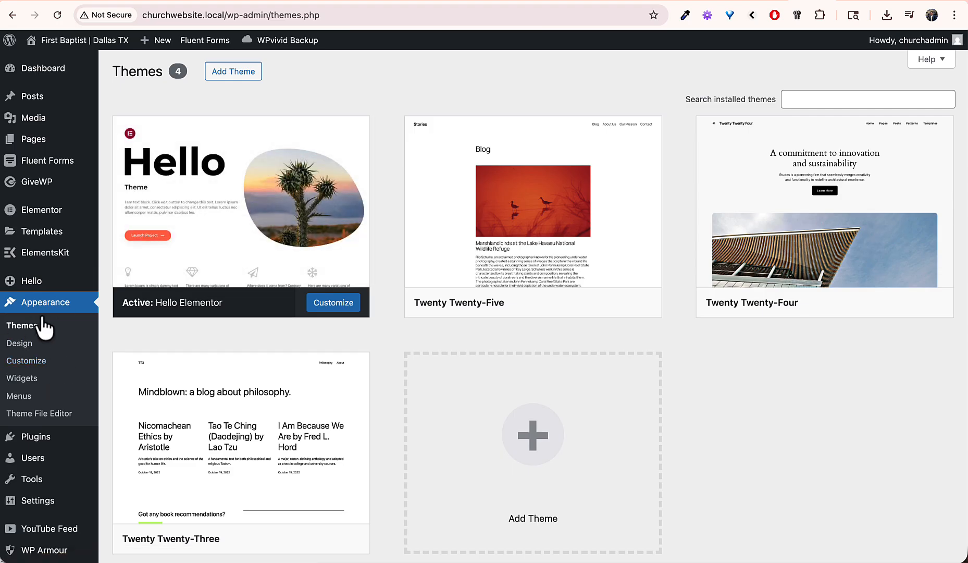
pyautogui.click(234, 207)
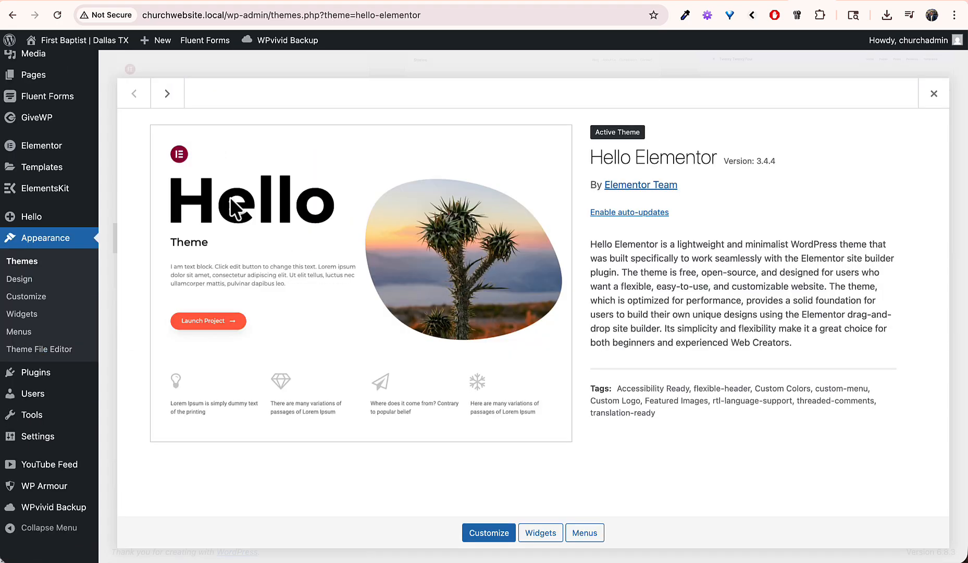
pyautogui.click(628, 212)
pyautogui.click(934, 94)
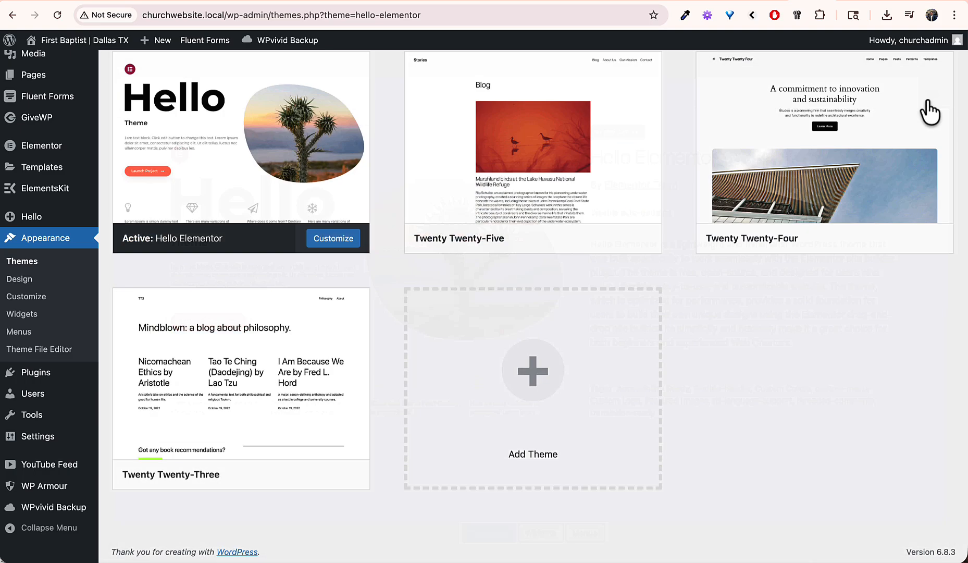
pyautogui.click(45, 374)
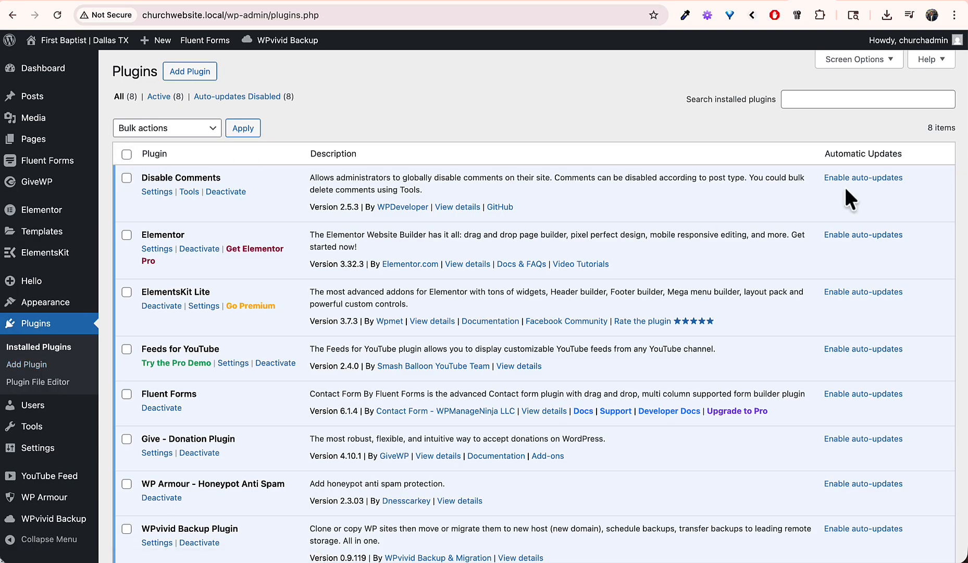
# Step: Enable auto-updates for Disable Comments, Elementor, ElementsKit Lite, Feeds for YouTube, Fluent Forms, Give, WP Armour and WPvivid
pyautogui.click(871, 179)
pyautogui.click(862, 236)
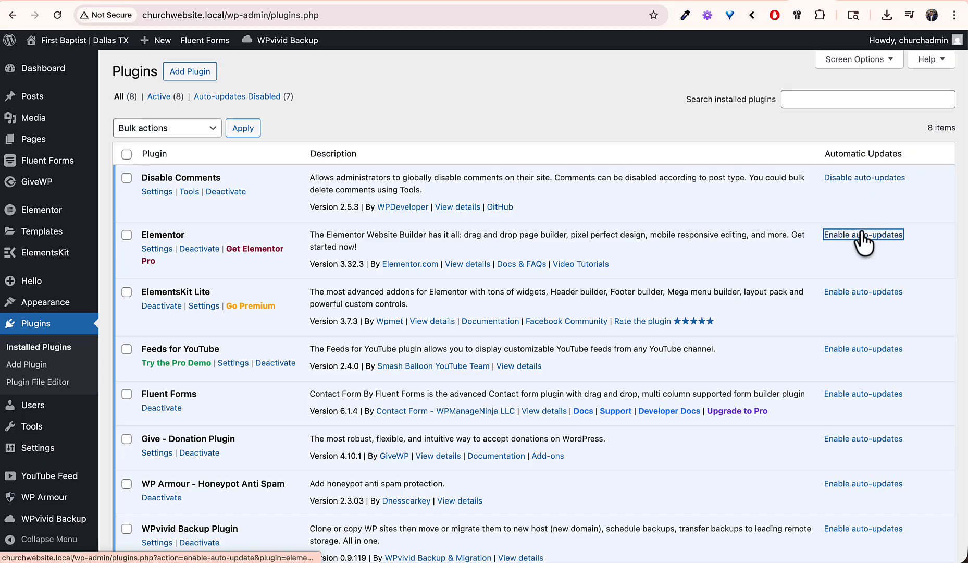
pyautogui.click(848, 292)
pyautogui.click(844, 349)
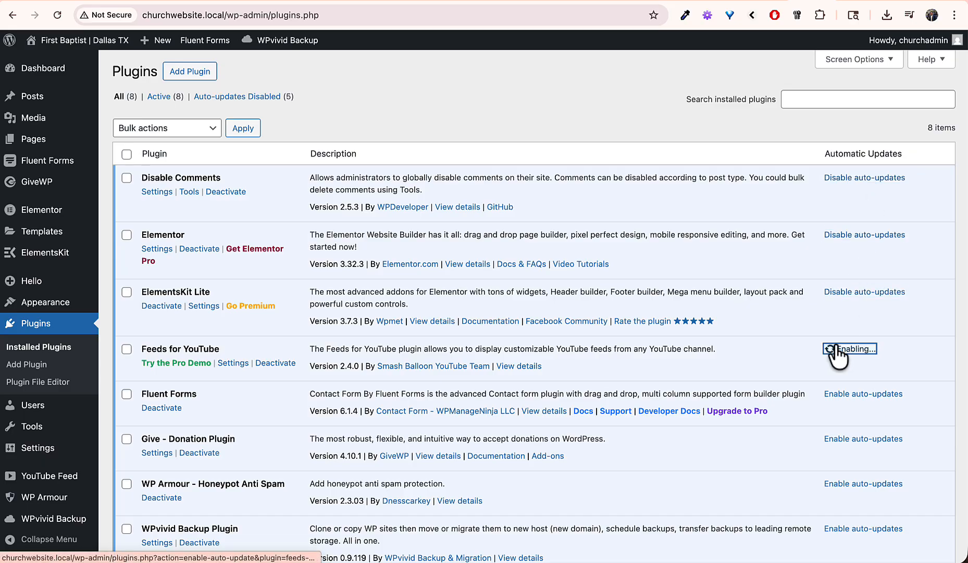
pyautogui.click(846, 394)
pyautogui.click(840, 438)
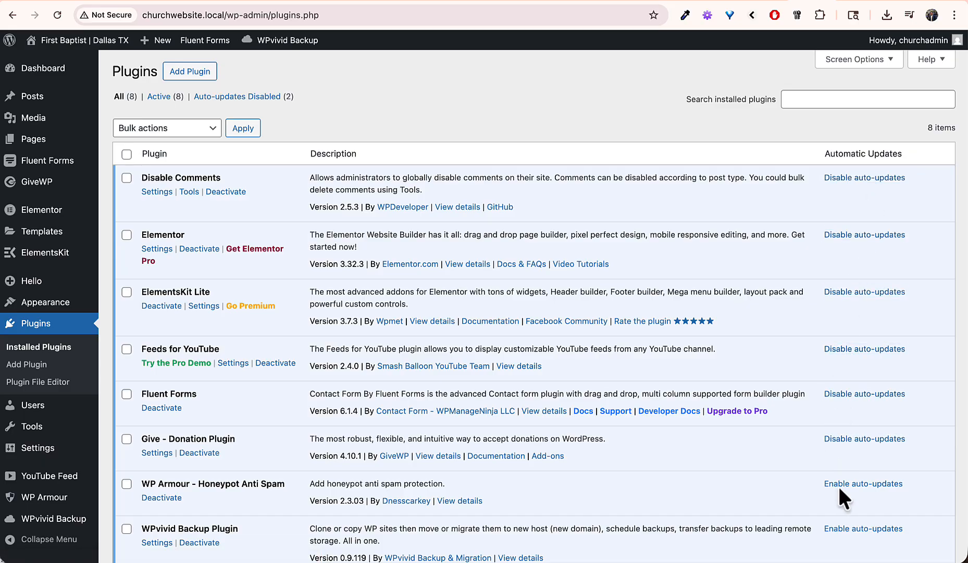
pyautogui.click(838, 484)
pyautogui.scroll(-3, 838, 498)
pyautogui.click(850, 413)
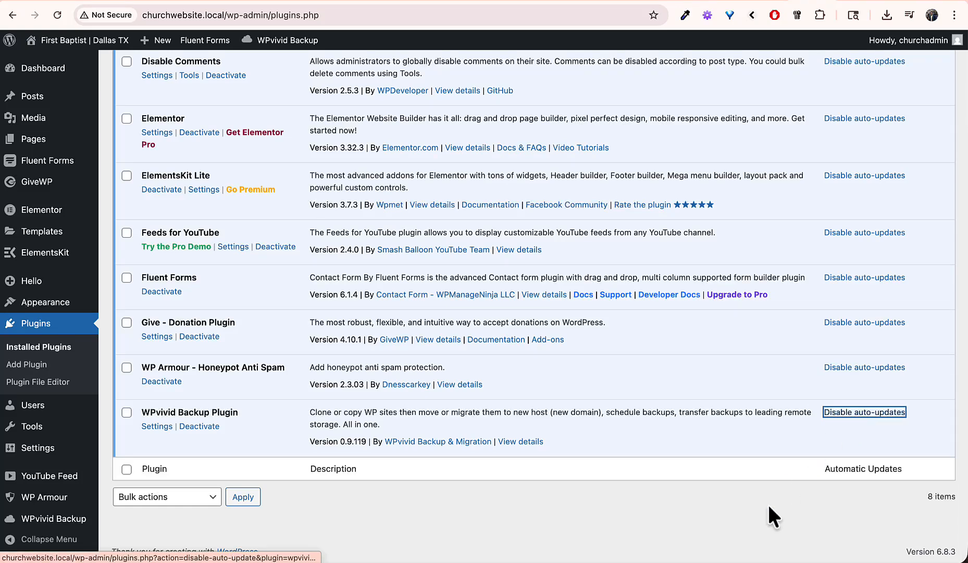
pyautogui.scroll(-1, 553, 241)
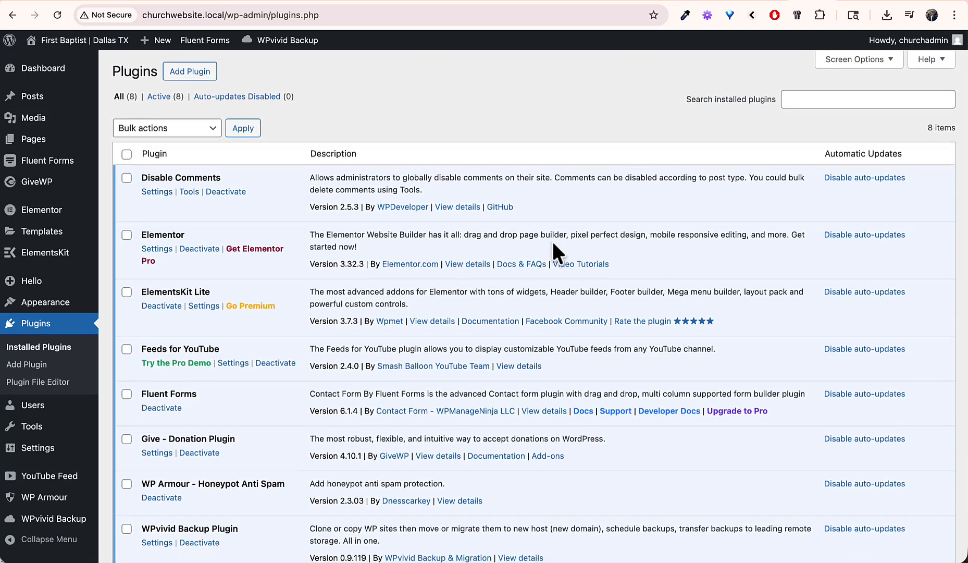
# Step: Confirm on Dashboard > Updates that WordPress is at the latest version 6.8.3
pyautogui.moveTo(60, 70)
pyautogui.click(134, 94)
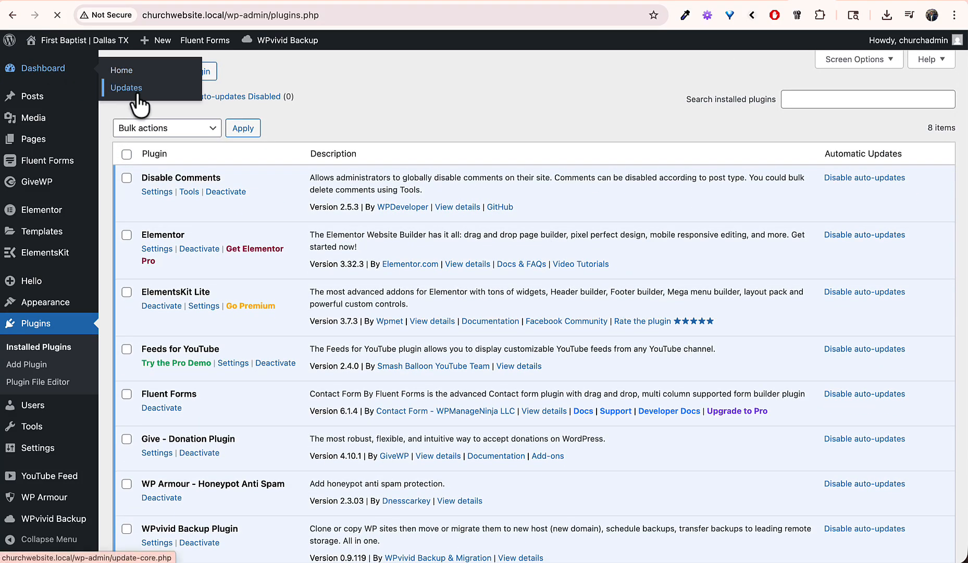
pyautogui.moveTo(164, 152); pyautogui.dragTo(215, 156)
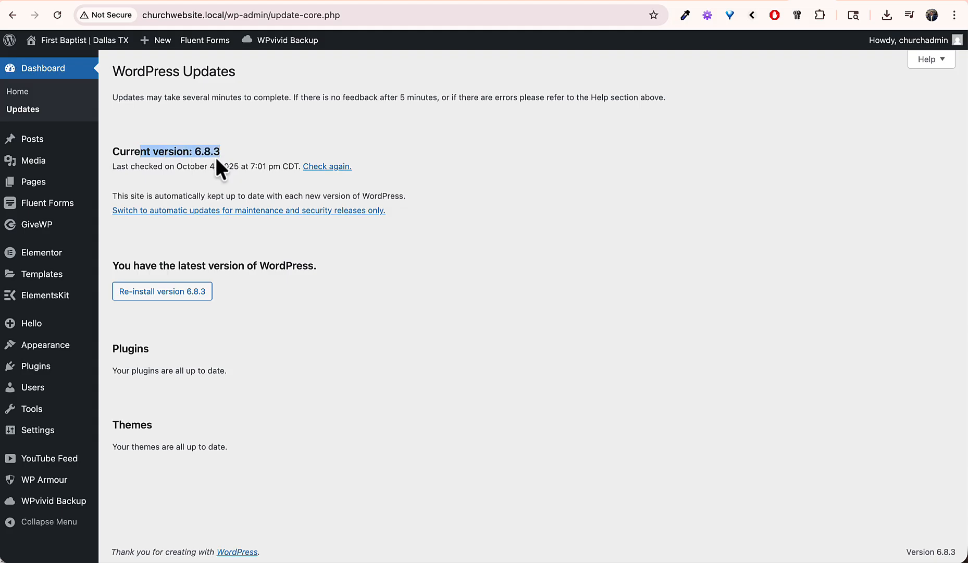
pyautogui.click(202, 148)
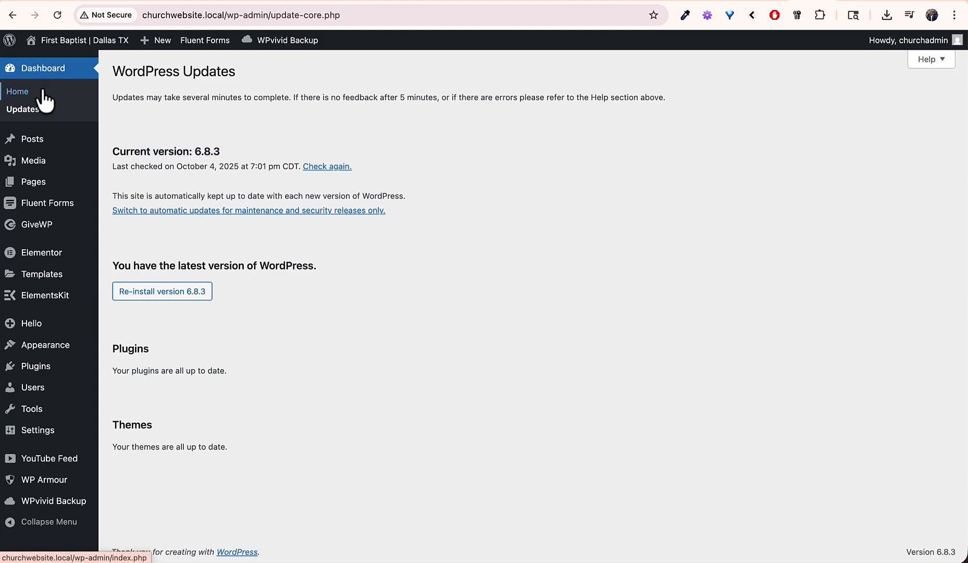
# Step: View the First Baptist church site's public homepage from the dashboard
pyautogui.click(21, 92)
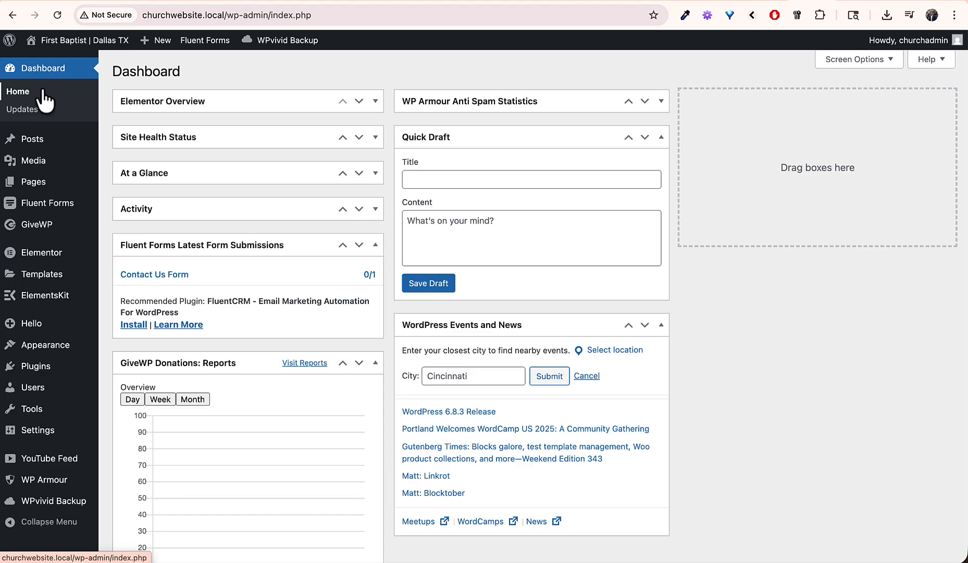
pyautogui.click(72, 41)
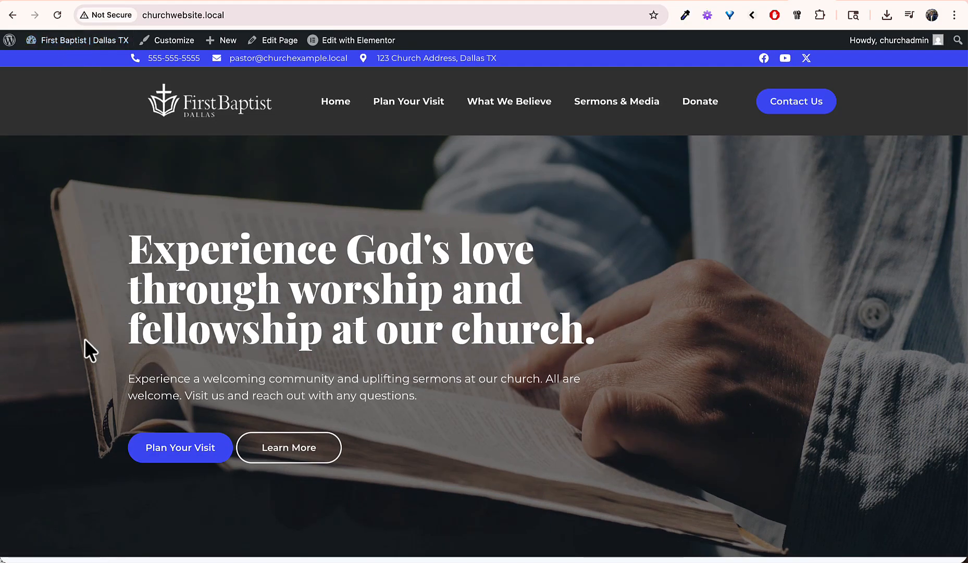
pyautogui.scroll(-1, 85, 339)
pyautogui.scroll(-7, 85, 338)
pyautogui.scroll(8, 85, 338)
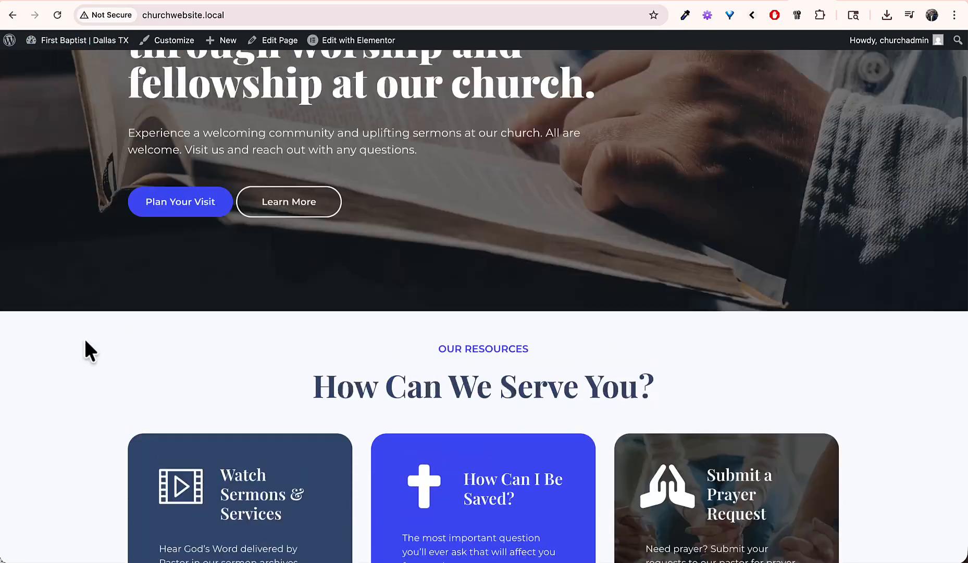